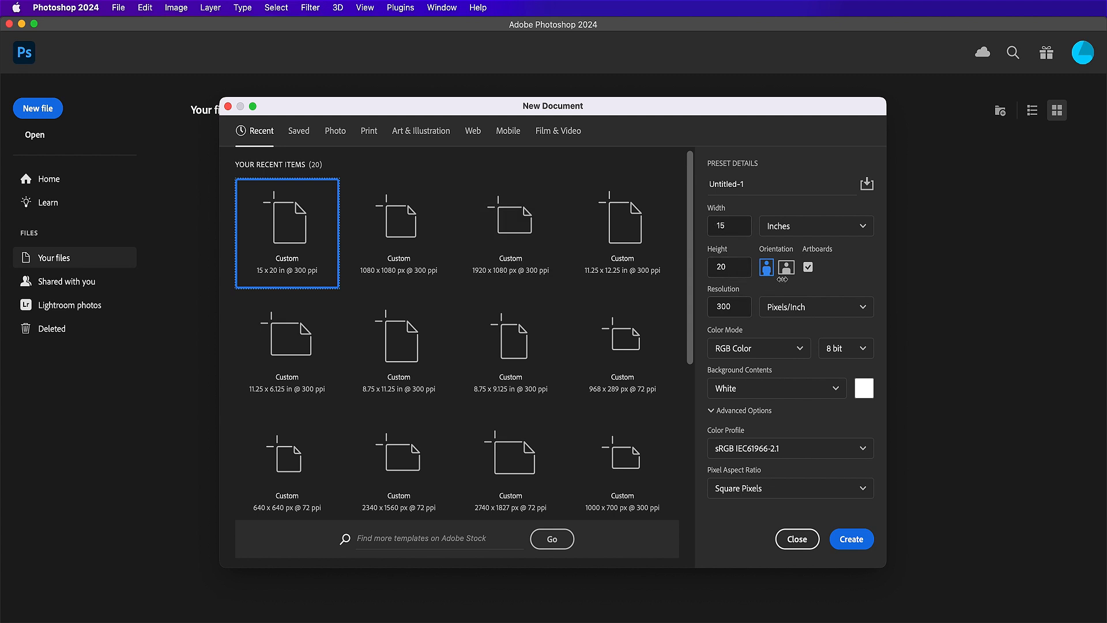
Step: Create a 15 × 20 inch, 300 ppi RGB document without artboards and hide the Timeline
{"action": "left_click", "coordinate": [810, 267]}
{"action": "left_click", "coordinate": [845, 539]}
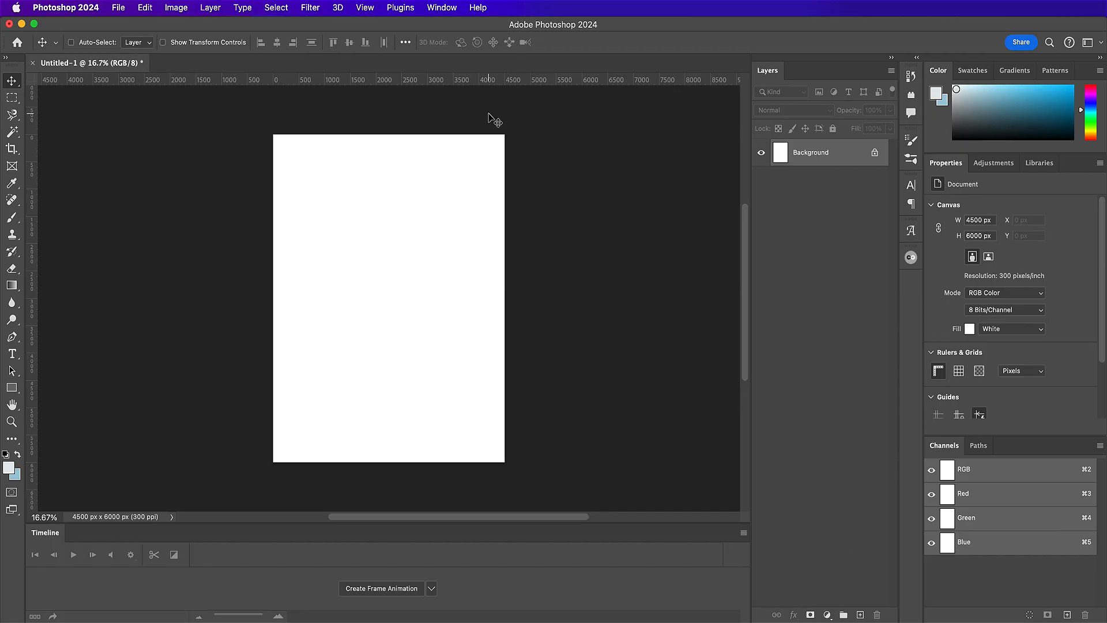
{"action": "left_click", "coordinate": [442, 7]}
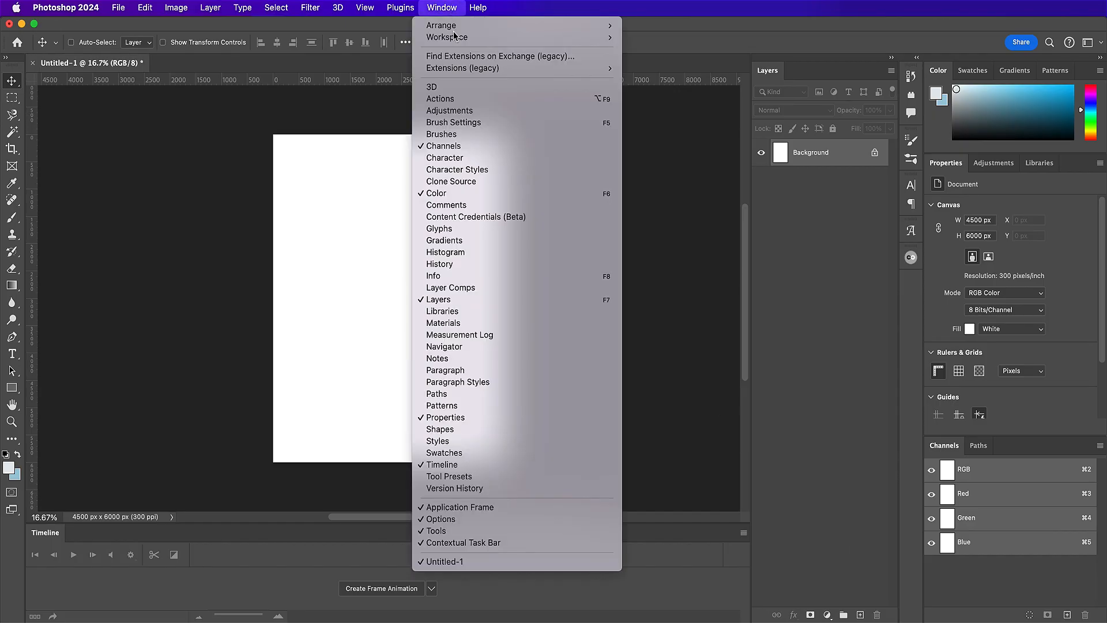
{"action": "left_click", "coordinate": [477, 464]}
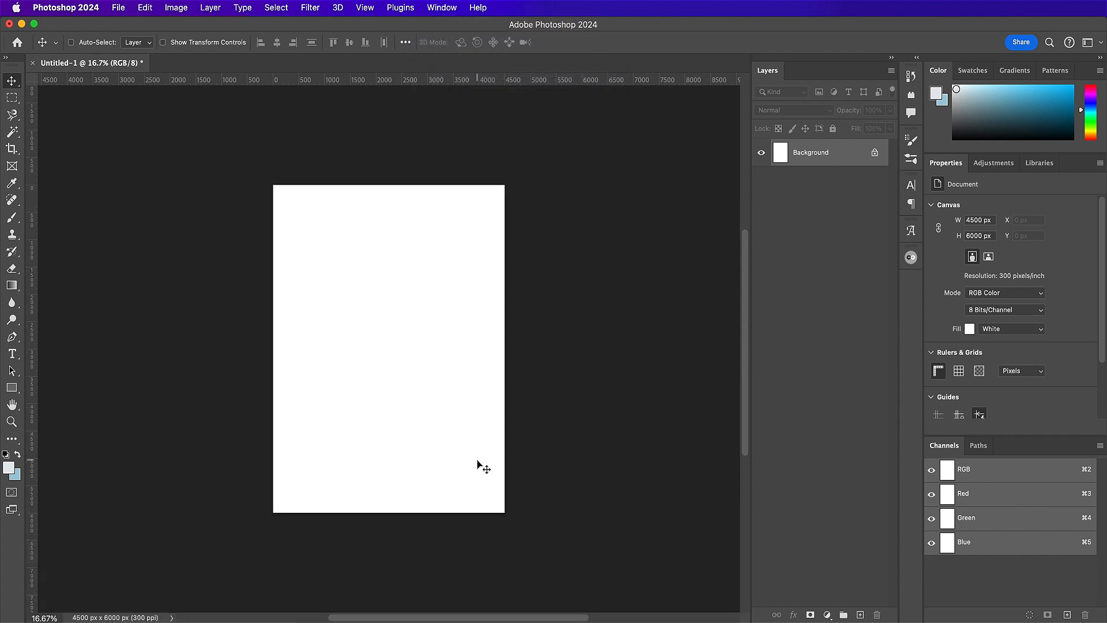
Step: Add a Solid Color fill layer above the background using the hex color 16171a
{"action": "left_click", "coordinate": [826, 614]}
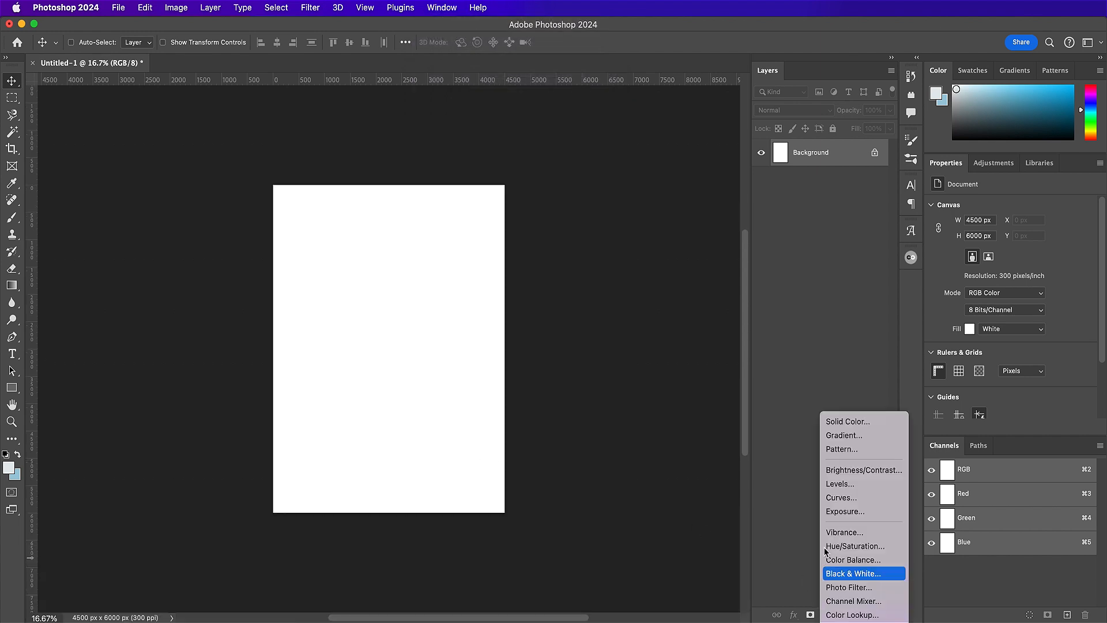
{"action": "left_click", "coordinate": [832, 422]}
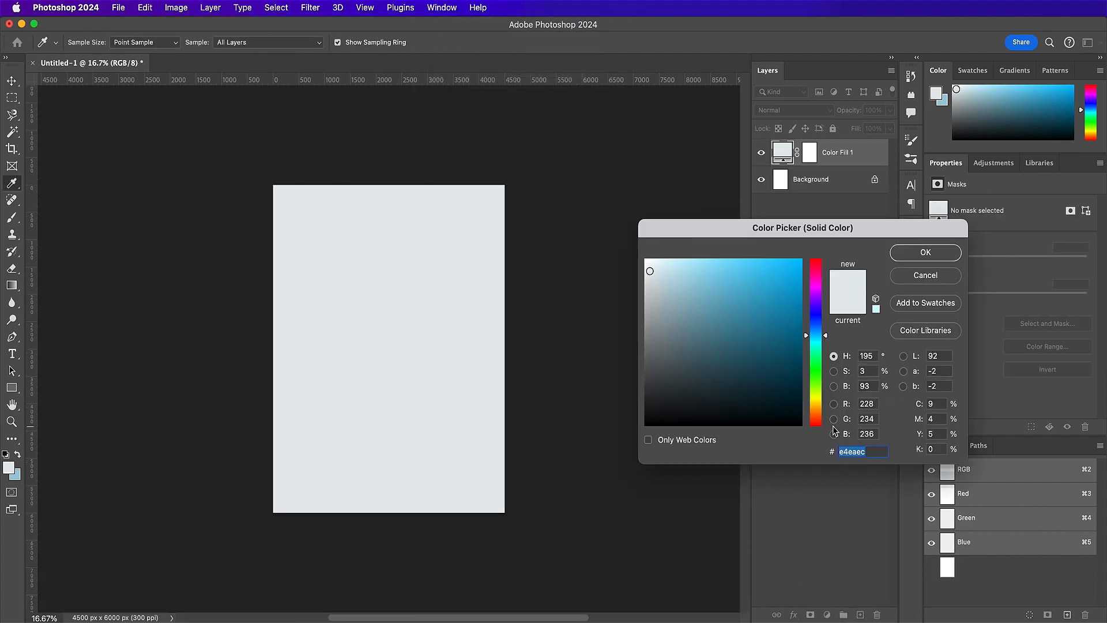
{"action": "type", "text": "16"}
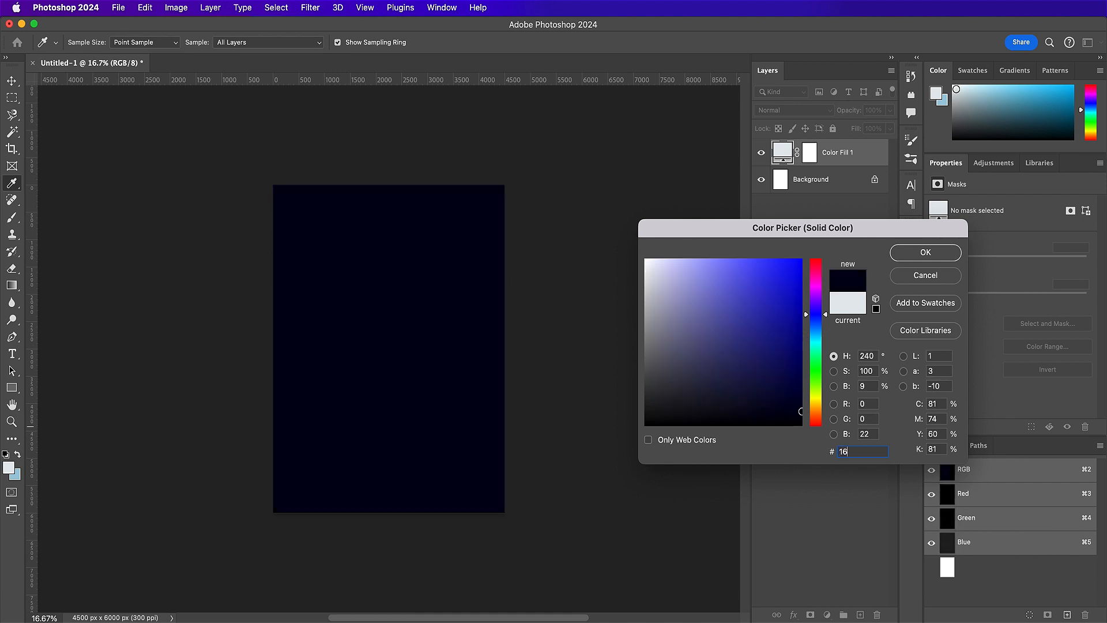
{"action": "type", "text": "17"}
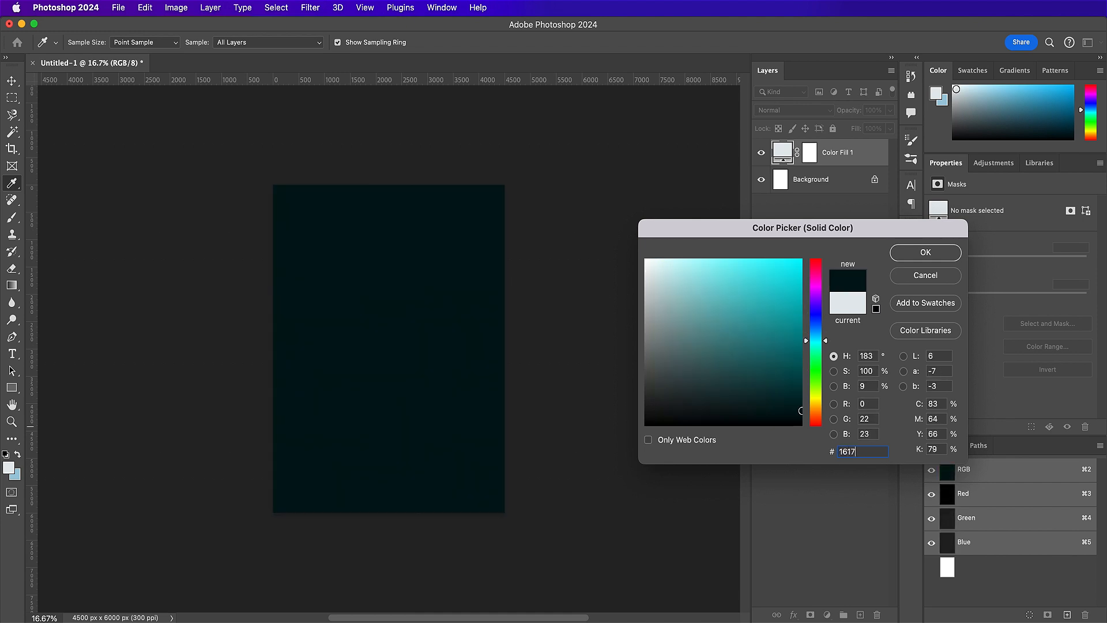
{"action": "type", "text": "1a"}
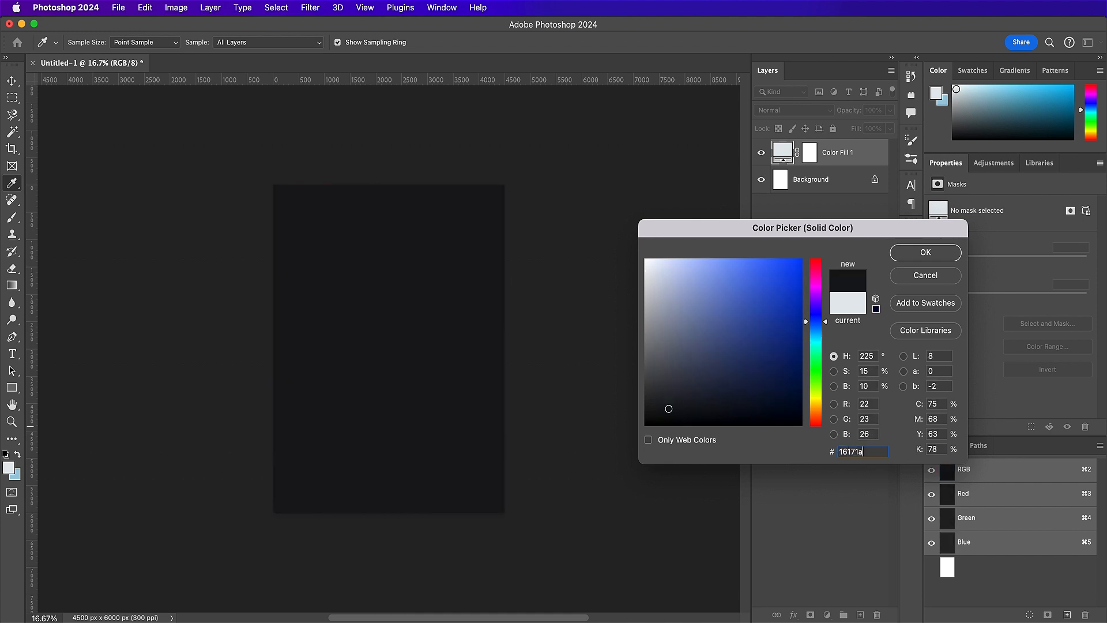
{"action": "key", "text": "Return"}
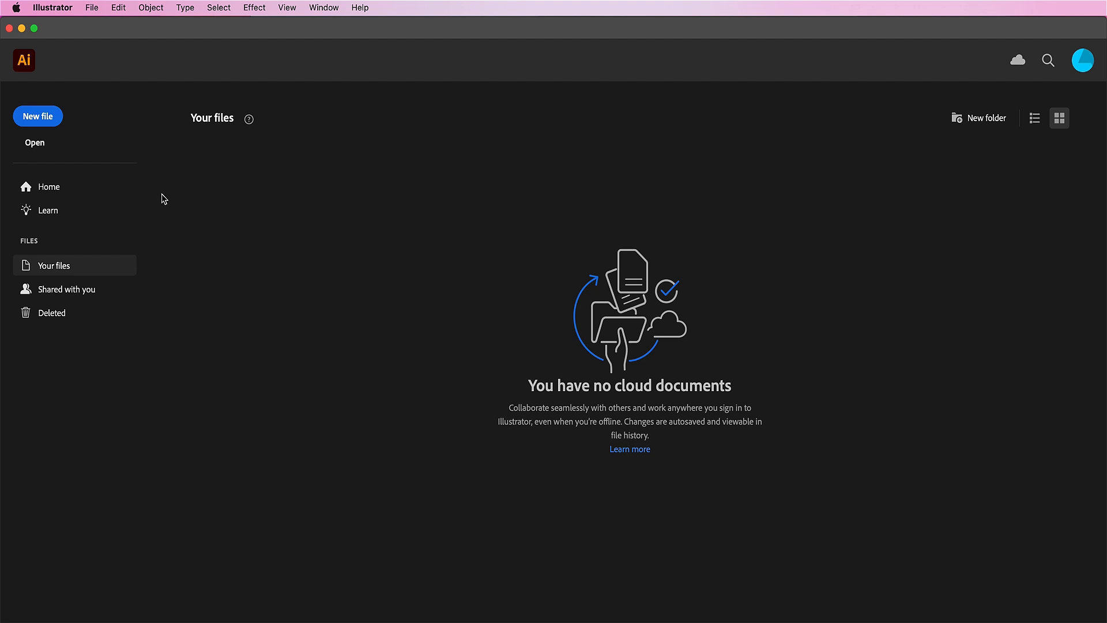
Step: Switch to Illustrator and create a 12 × 8 inch landscape RGB document at 300 ppi
{"action": "left_click", "coordinate": [45, 126]}
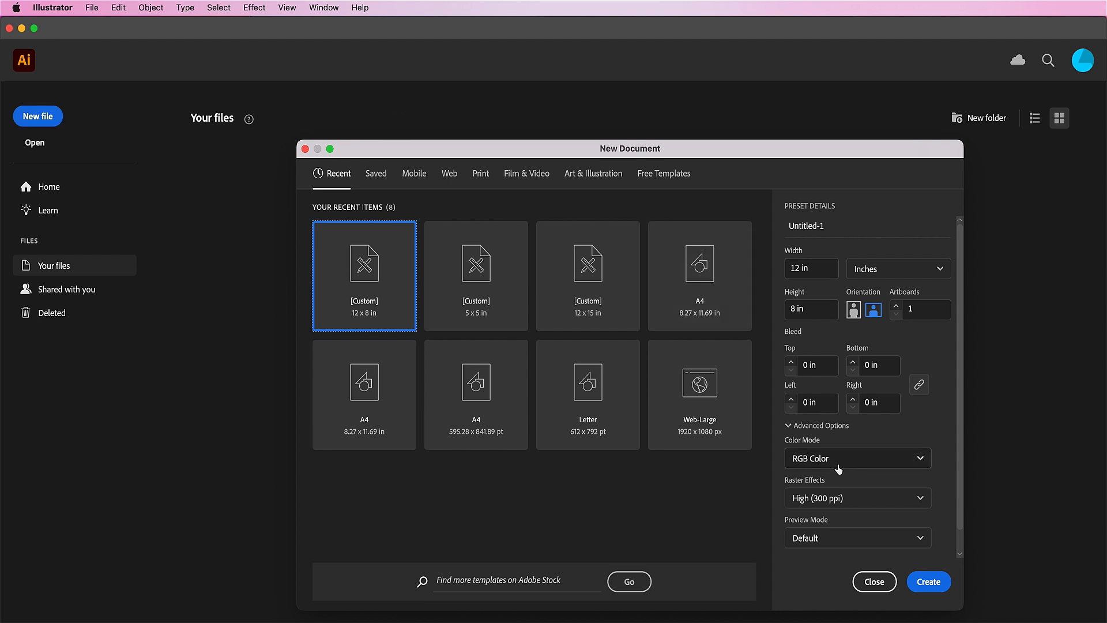
{"action": "left_click", "coordinate": [921, 580]}
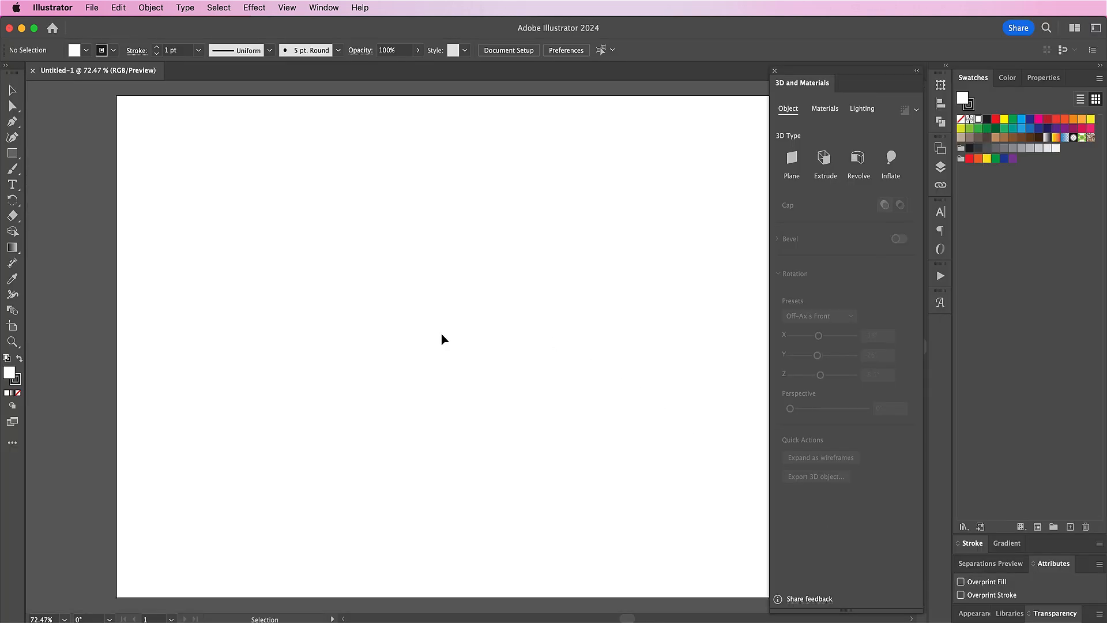
{"action": "scroll", "coordinate": [320, 324], "scroll_direction": "right", "scroll_amount": 3}
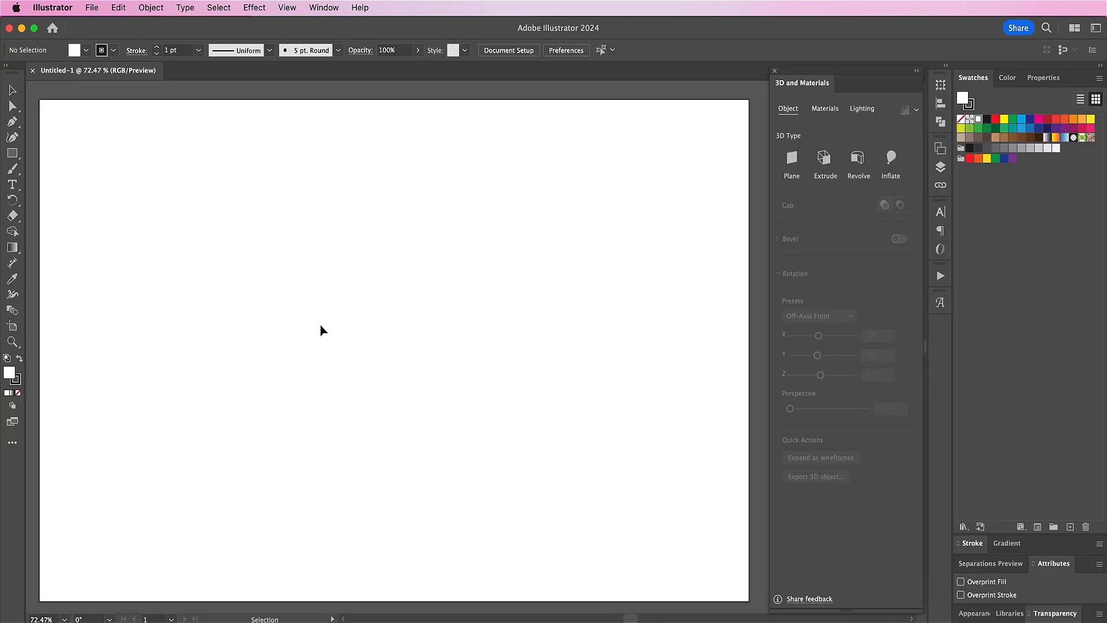
Step: Add the point text METALLICA on the artboard and select it as an object
{"action": "left_click", "coordinate": [12, 184]}
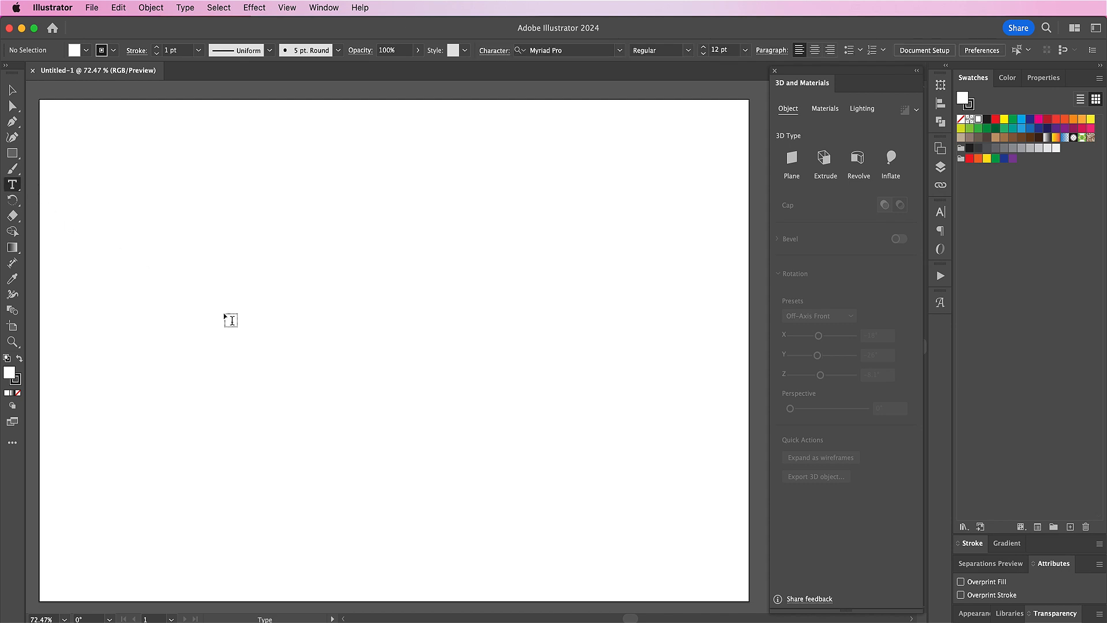
{"action": "left_click", "coordinate": [248, 333]}
{"action": "type", "text": "METALLICA"}
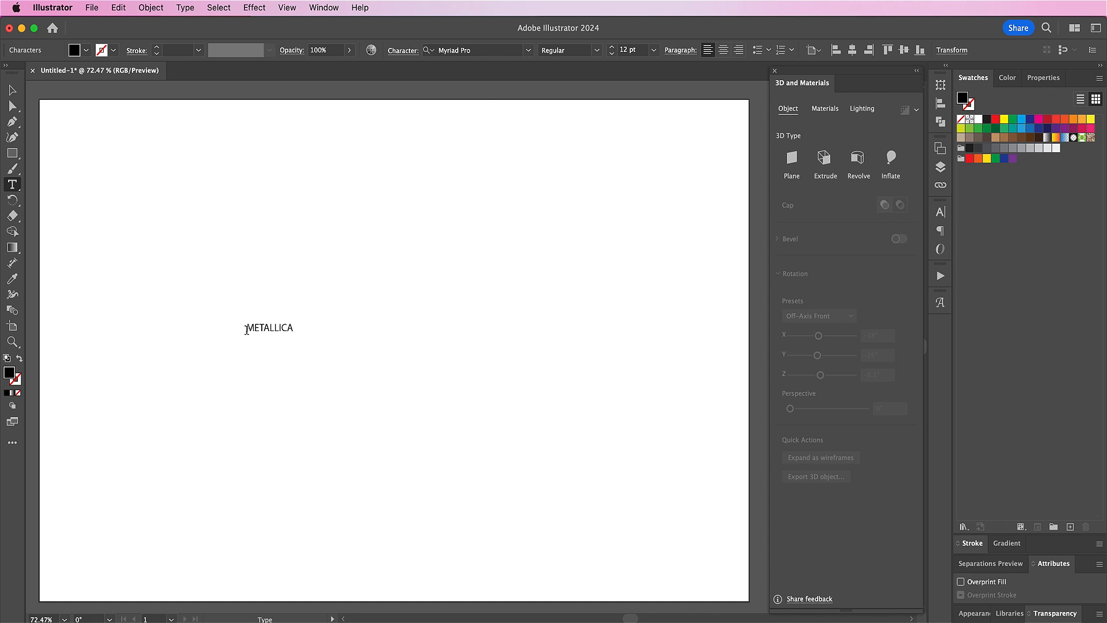
{"action": "left_click", "coordinate": [12, 90]}
Step: Set the METALLICA text's font to Agenda Black
{"action": "left_click", "coordinate": [940, 212]}
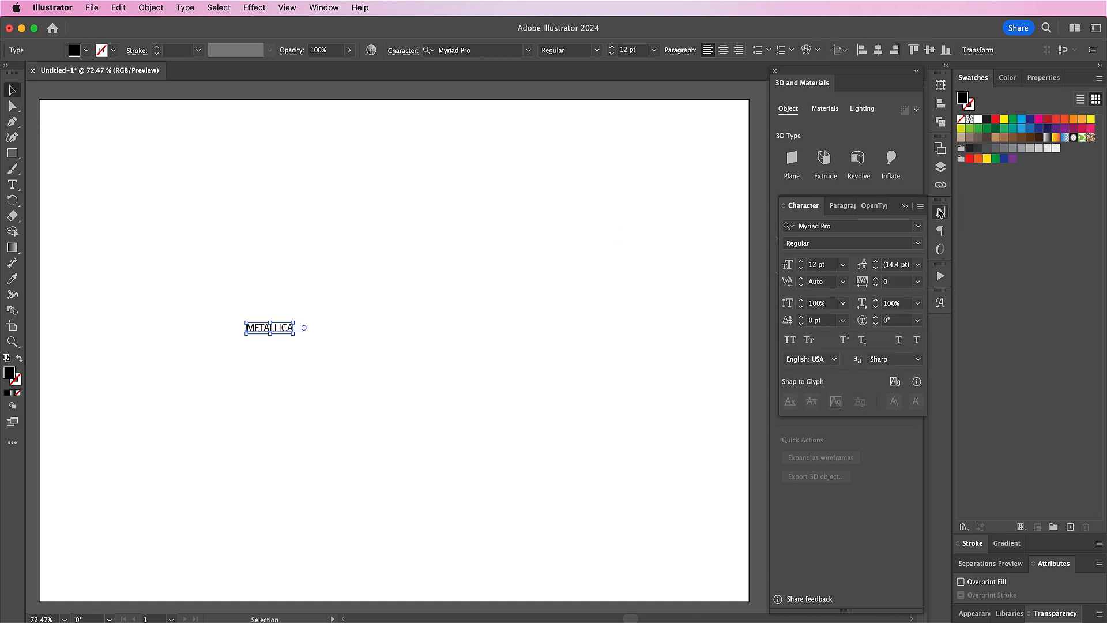
{"action": "left_click", "coordinate": [859, 225]}
{"action": "type", "text": "A"}
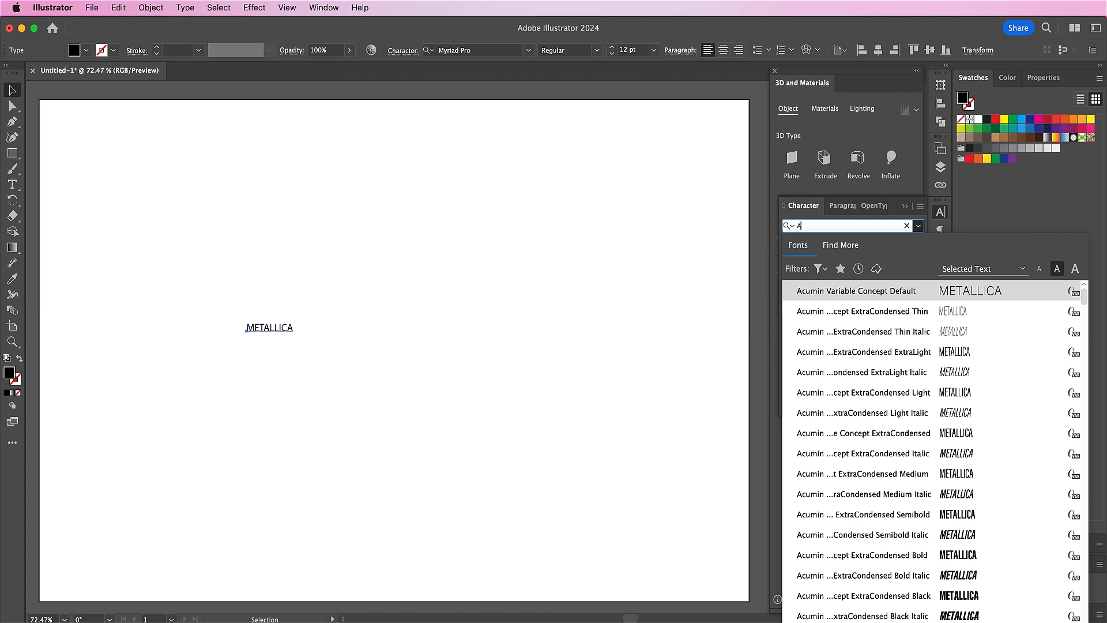
{"action": "type", "text": "GENDA"}
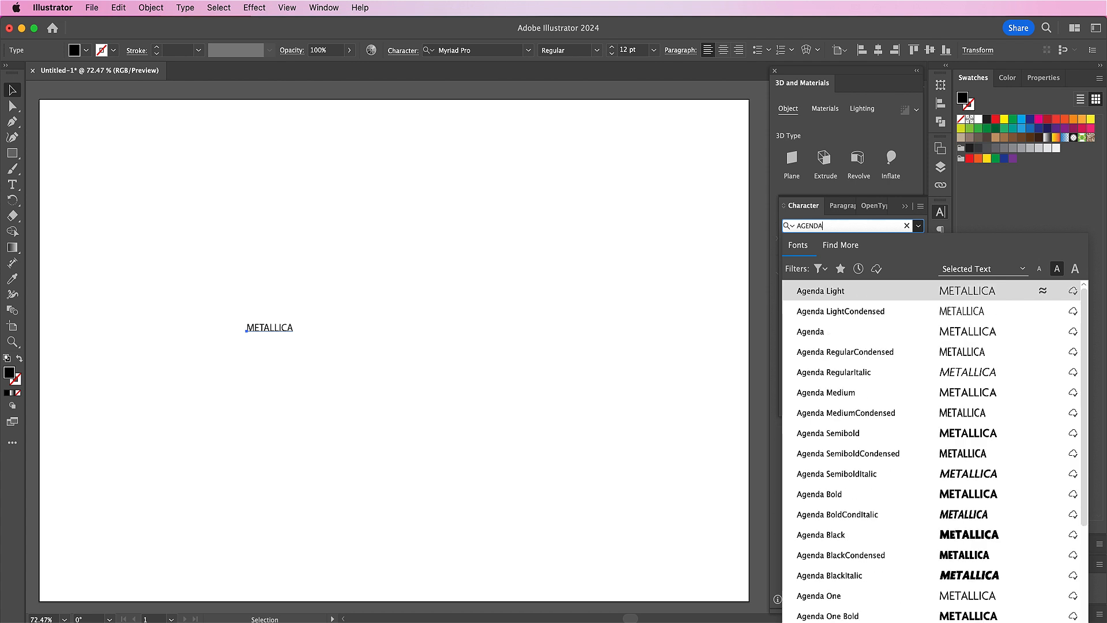
{"action": "left_click", "coordinate": [869, 536]}
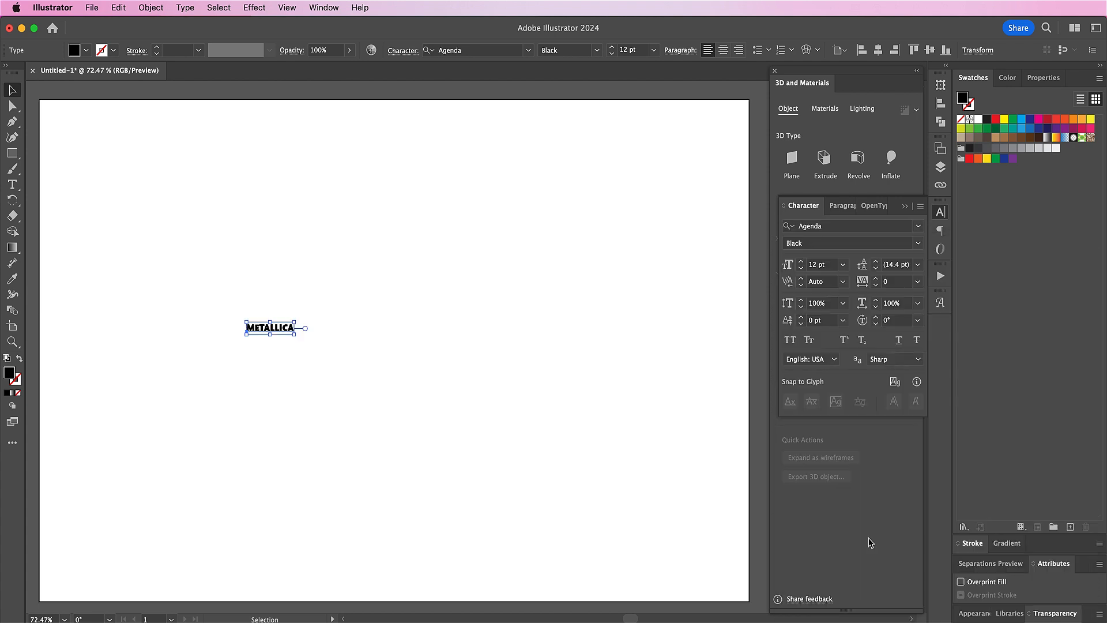
Step: Set the METALLICA text size to 111 pt and move the word toward the artboard's center
{"action": "left_click", "coordinate": [818, 267]}
{"action": "type", "text": "111"}
{"action": "key", "text": "Return"}
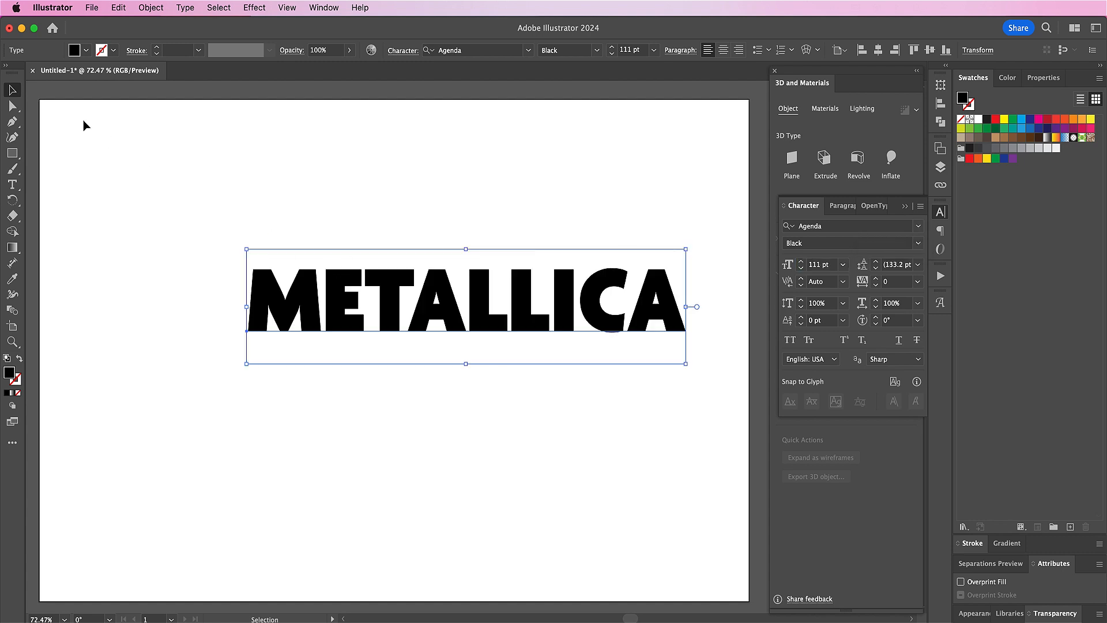
{"action": "left_click_drag", "start_coordinate": [361, 315], "coordinate": [302, 321]}
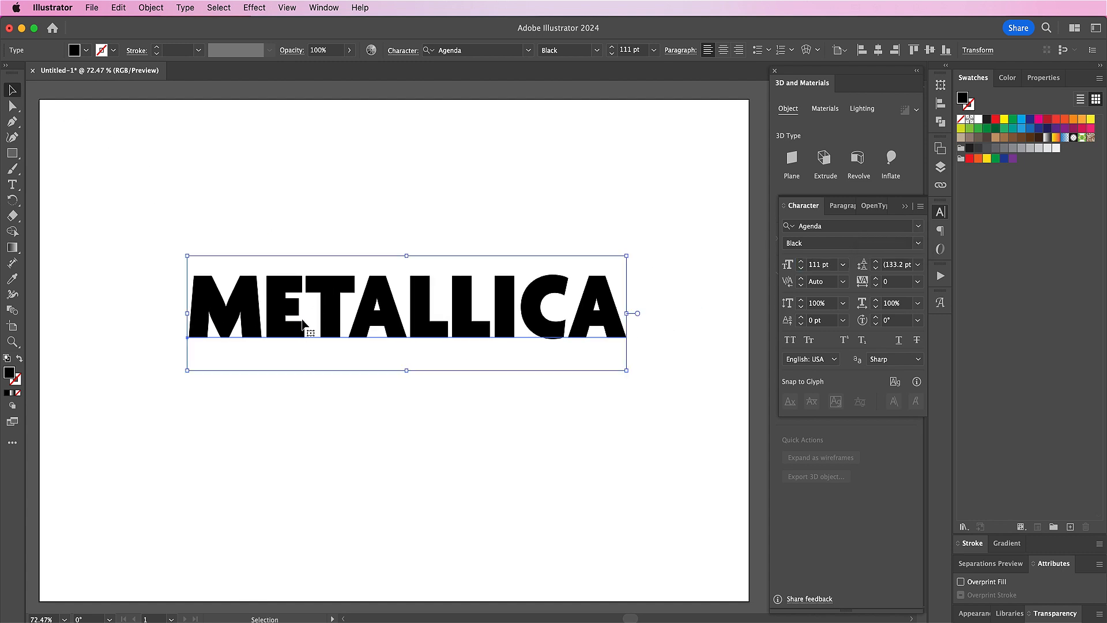
Step: Apply an Envelope Distort warp to METALLICA with the Arc style, 0% bend and 4% vertical distortion
{"action": "left_click", "coordinate": [149, 8]}
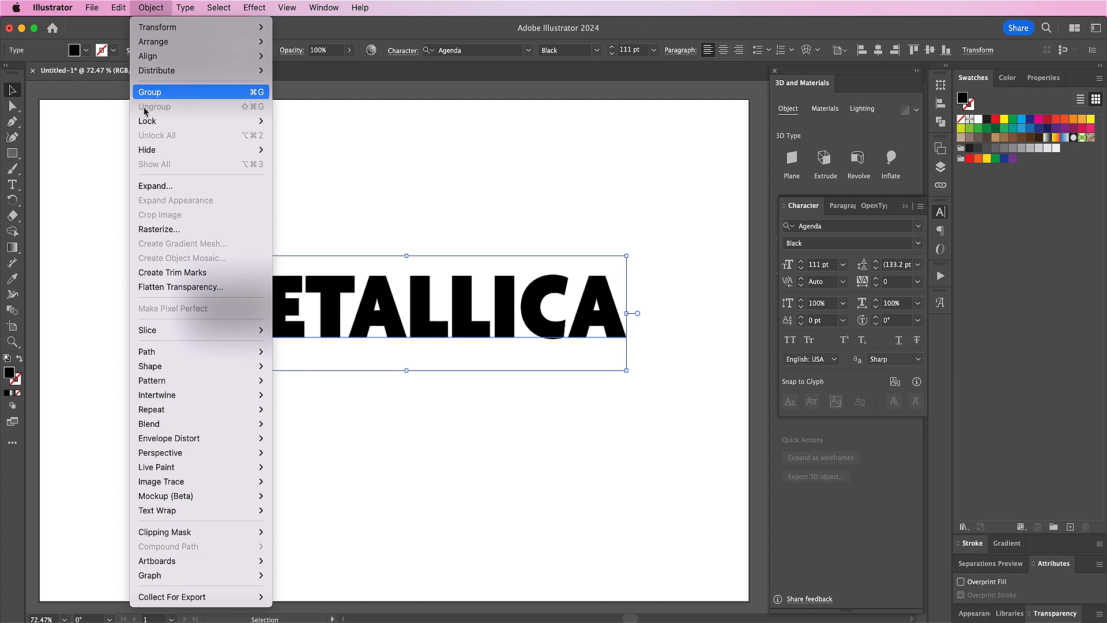
{"action": "mouse_move", "coordinate": [199, 439]}
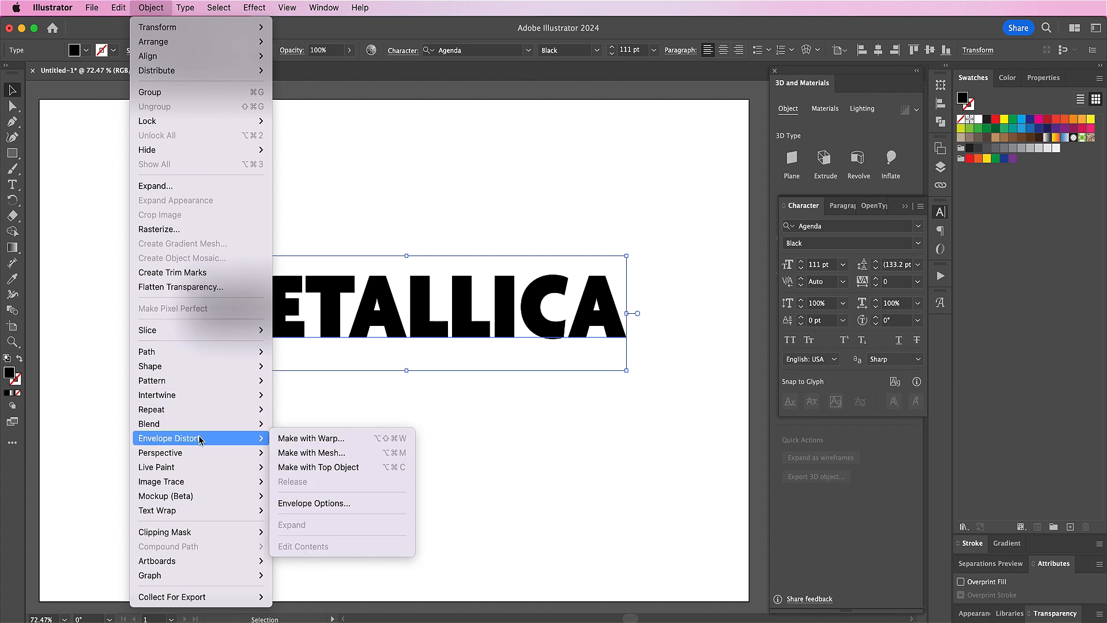
{"action": "left_click", "coordinate": [299, 440]}
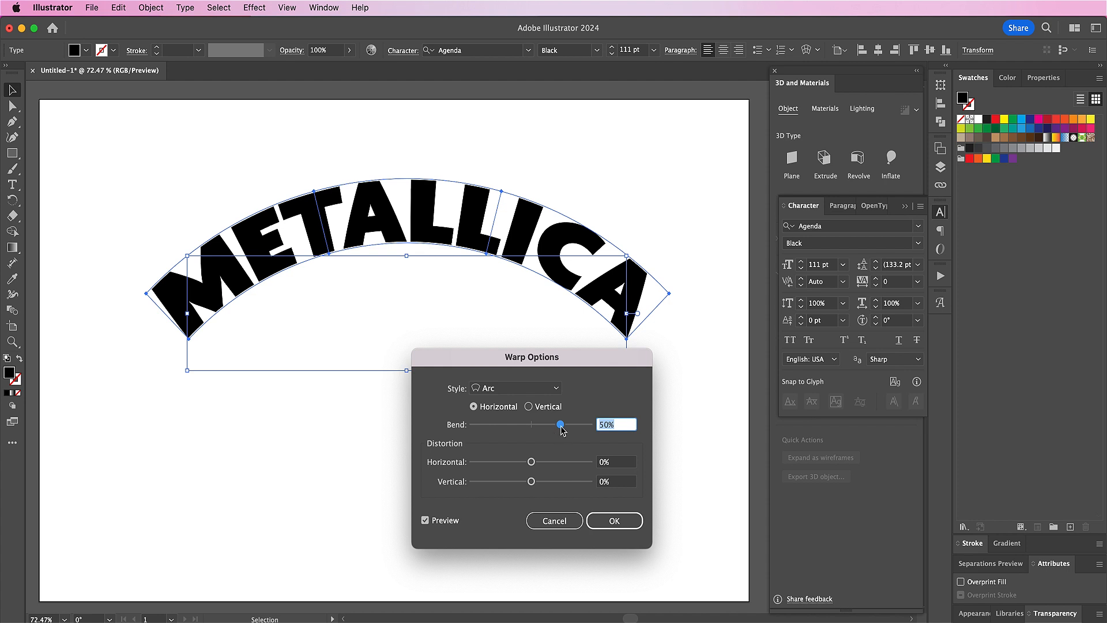
{"action": "left_click_drag", "start_coordinate": [562, 430], "coordinate": [533, 436]}
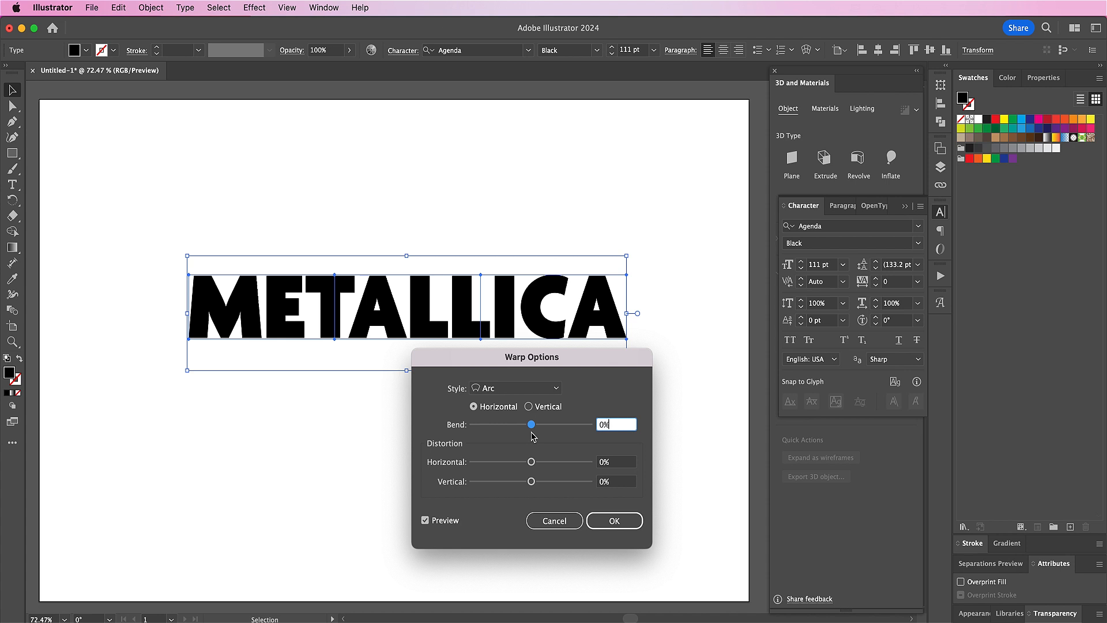
{"action": "left_click", "coordinate": [619, 484]}
{"action": "key", "text": "Up"}
{"action": "key", "text": "Up"}
{"action": "key", "text": "Up"}
{"action": "key", "text": "Up"}
{"action": "key", "text": "Return"}
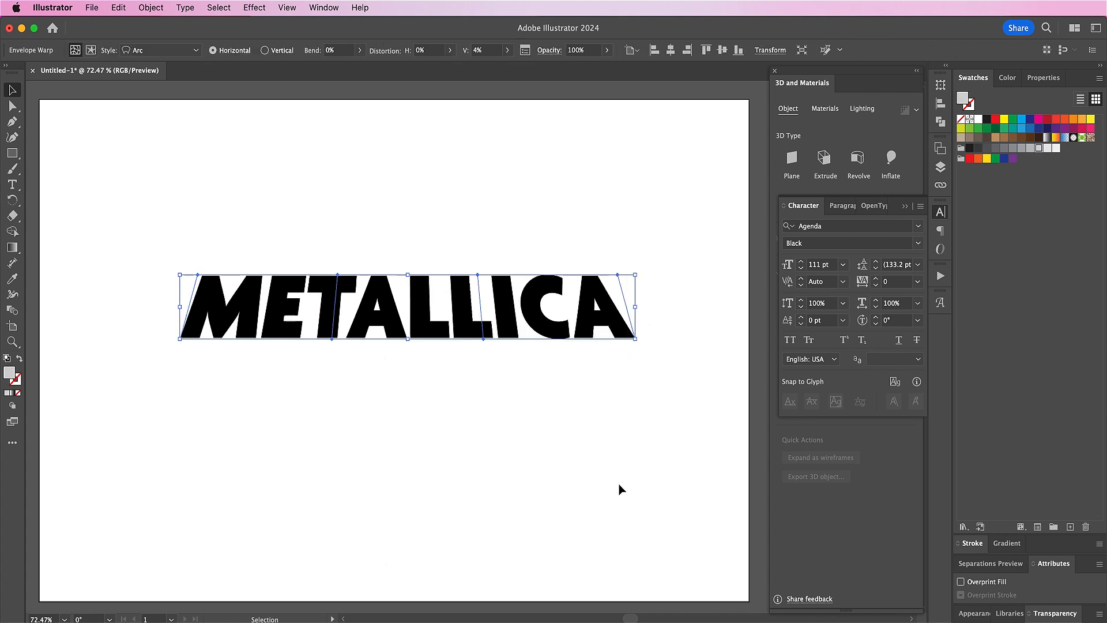
Step: Expand the warped METALLICA text into editable letter outlines
{"action": "left_click", "coordinate": [158, 8]}
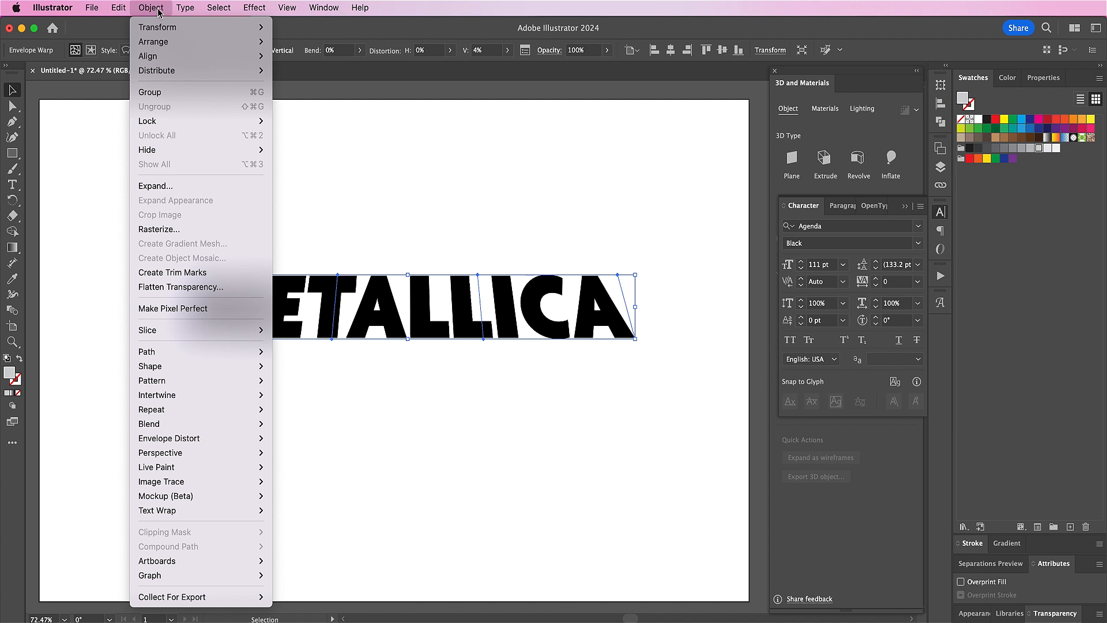
{"action": "left_click", "coordinate": [148, 186]}
{"action": "left_click", "coordinate": [582, 464]}
Step: Move the upper and lower corner anchor points at the right end of the T's crossbar outward toward the A
{"action": "key", "text": "super+1"}
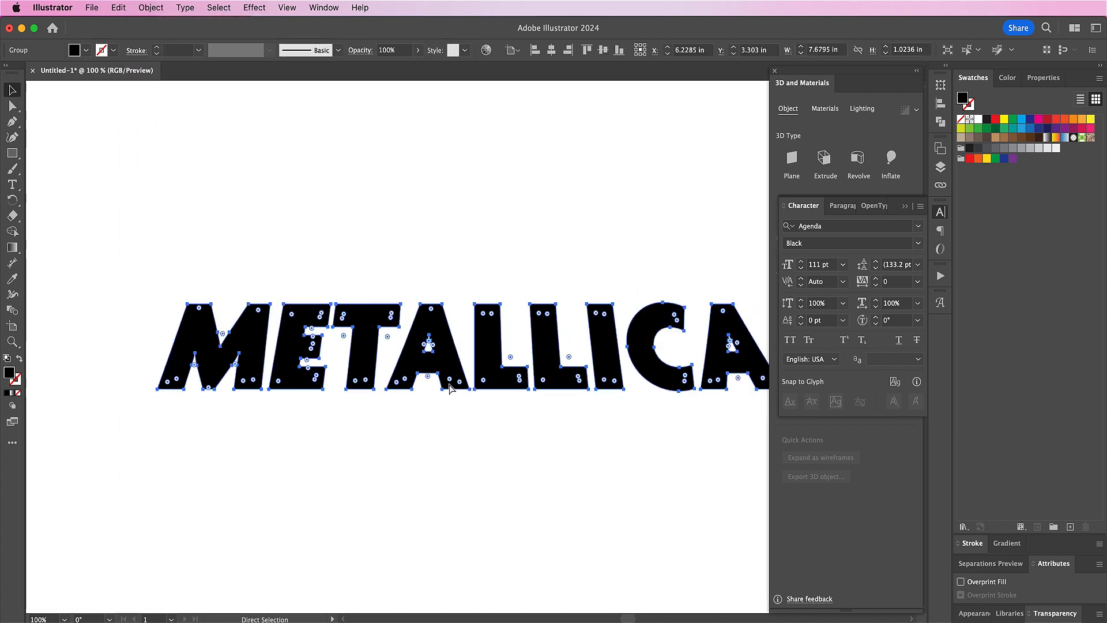
{"action": "key", "text": "super+equal"}
{"action": "key", "text": "super+equal"}
{"action": "key", "text": "super+equal"}
{"action": "key", "text": "v"}
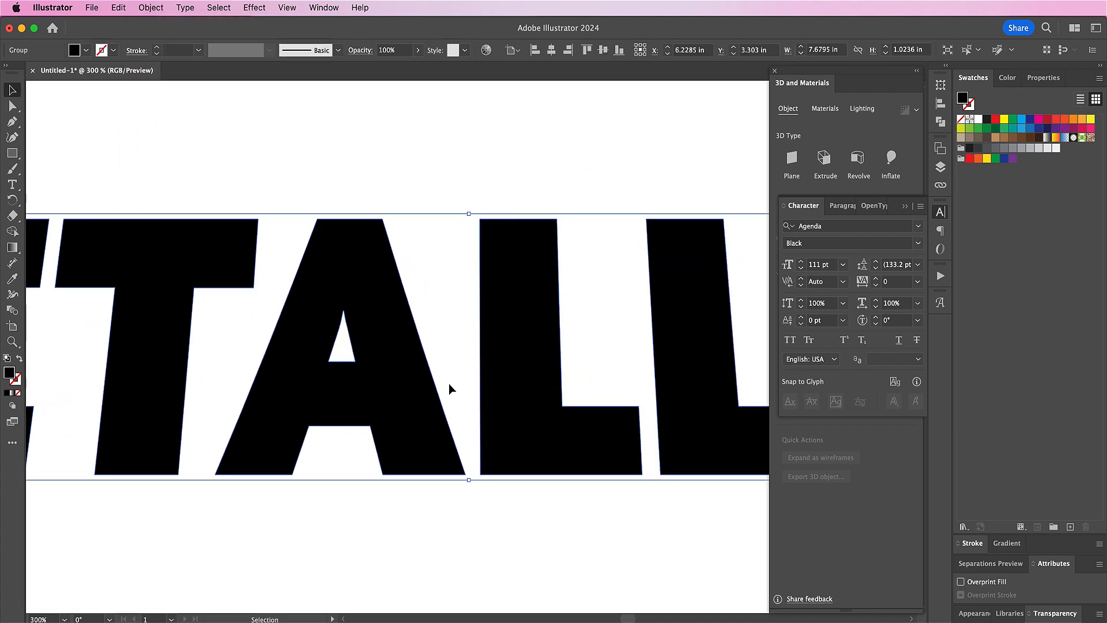
{"action": "left_click", "coordinate": [12, 106]}
{"action": "left_click", "coordinate": [259, 220]}
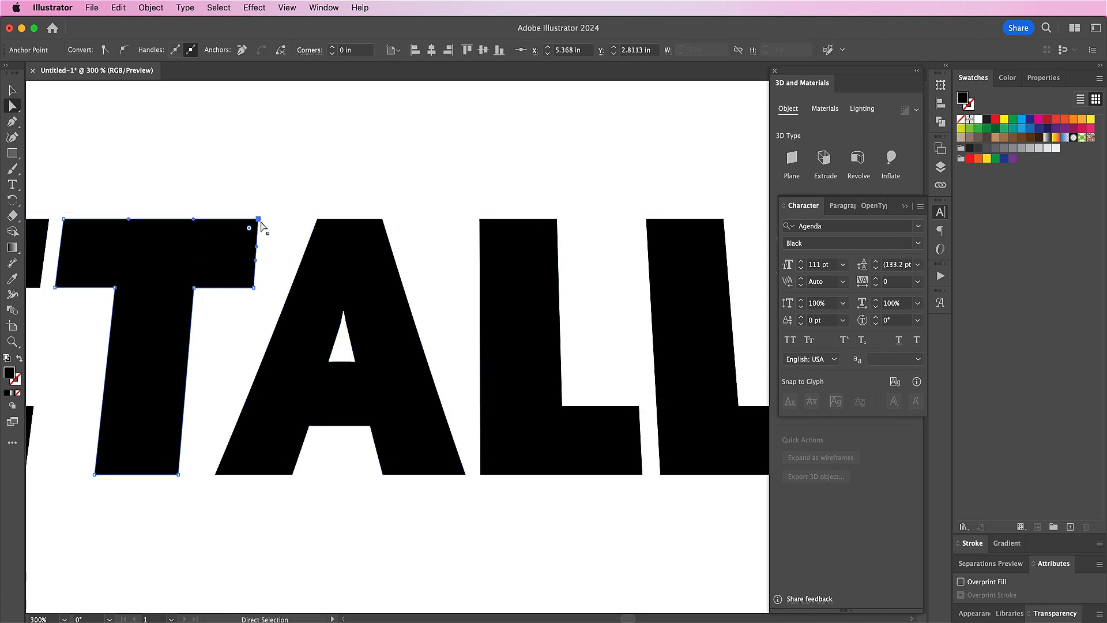
{"action": "left_click_drag", "start_coordinate": [261, 226], "coordinate": [288, 241]}
{"action": "left_click_drag", "start_coordinate": [254, 290], "coordinate": [287, 259]}
Step: Retract the handles on the T crossbar's right edge and shift its upper corner outward so the edge parallels the A
{"action": "key", "text": "super+equal"}
{"action": "key", "text": "super+equal"}
{"action": "key", "text": "super+equal"}
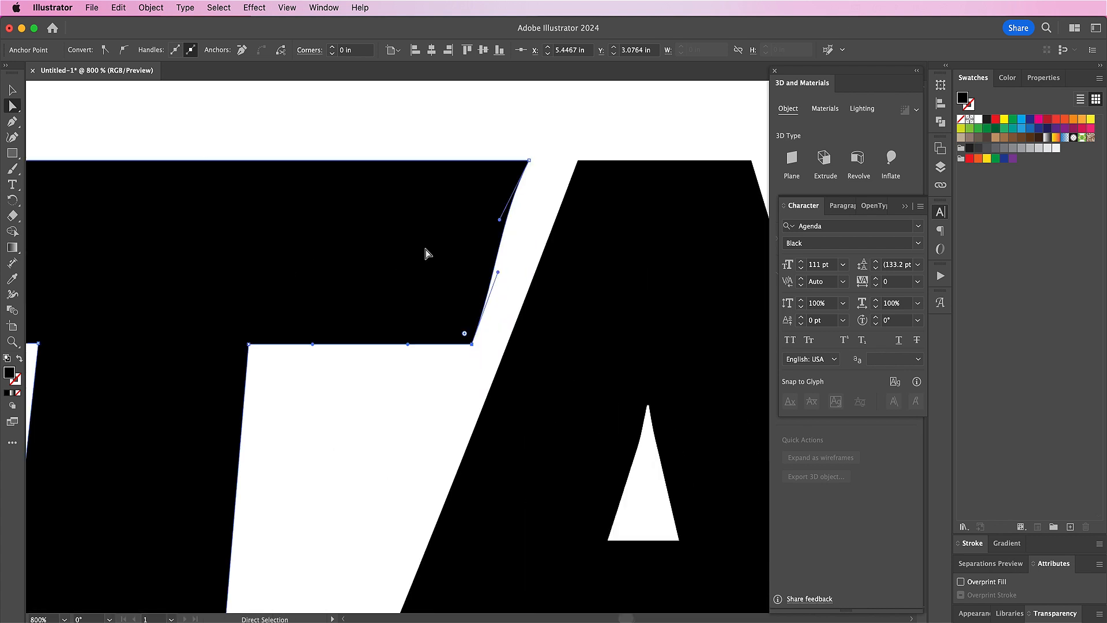
{"action": "left_click_drag", "start_coordinate": [499, 219], "coordinate": [525, 172]}
{"action": "left_click_drag", "start_coordinate": [496, 273], "coordinate": [473, 343]}
{"action": "left_click", "coordinate": [529, 161]}
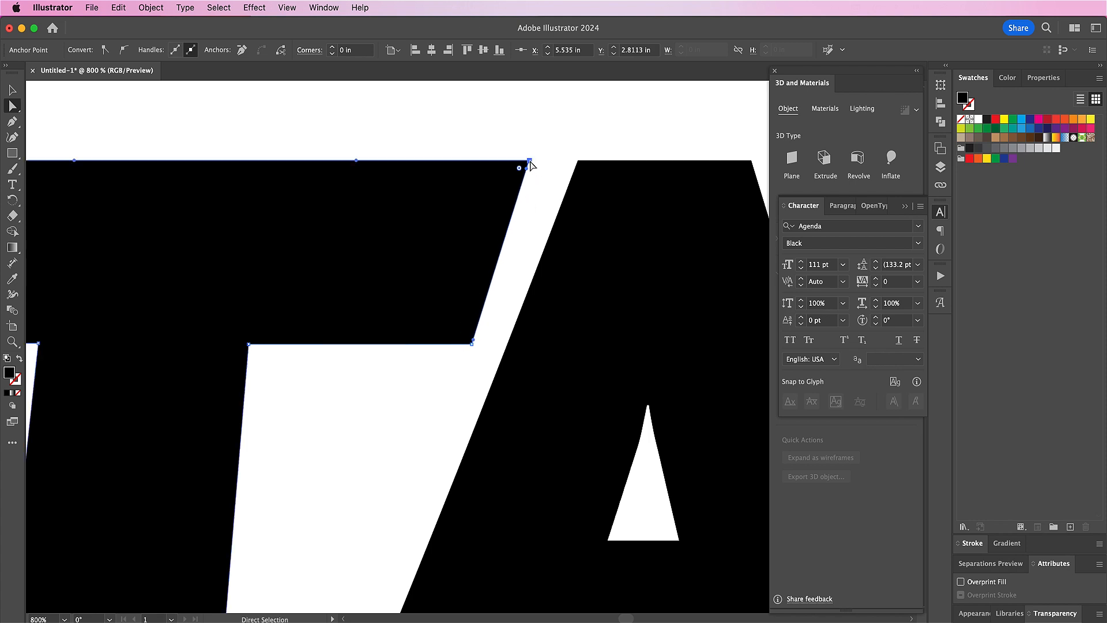
{"action": "left_click_drag", "start_coordinate": [530, 163], "coordinate": [544, 164]}
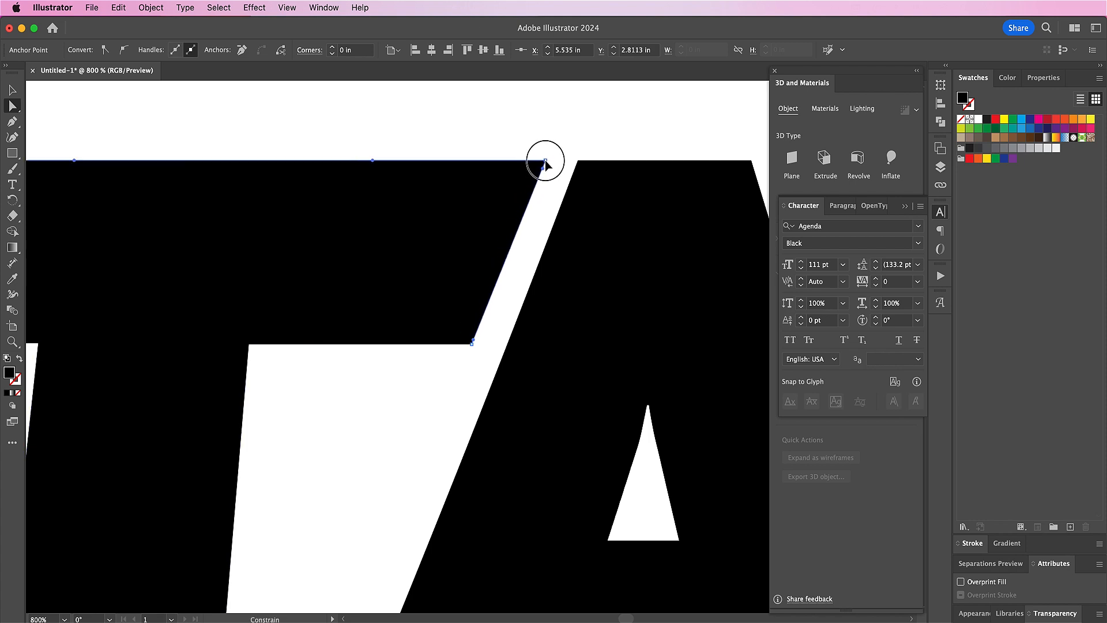
{"action": "left_click", "coordinate": [495, 141]}
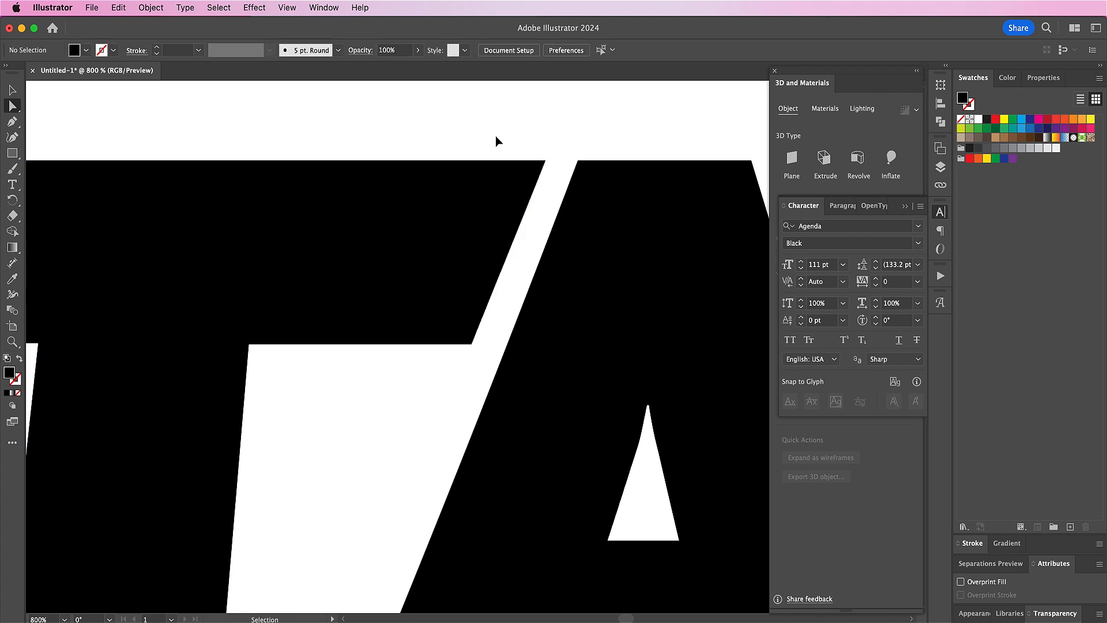
Step: Examine the whole METALLICA wordmark to check the letter shapes and spacing
{"action": "key", "text": "super+minus"}
{"action": "key", "text": "super+minus"}
{"action": "key", "text": "super+minus"}
{"action": "key", "text": "super+minus"}
{"action": "key", "text": "super+minus"}
{"action": "key", "text": "super+minus"}
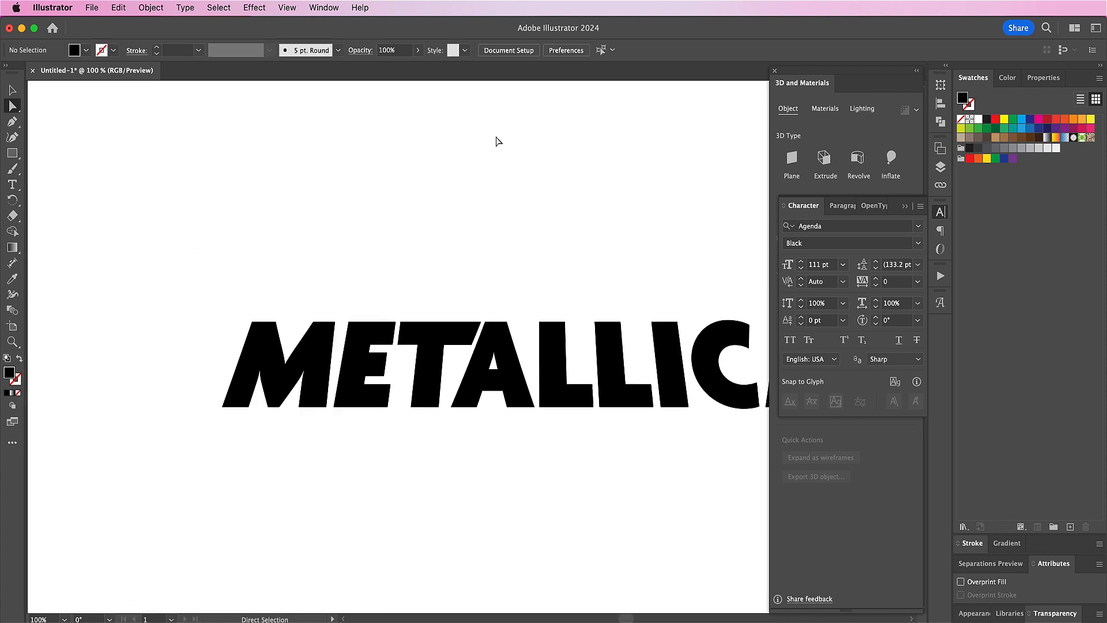
{"action": "scroll", "coordinate": [496, 140], "scroll_direction": "right", "scroll_amount": 3}
{"action": "scroll", "coordinate": [499, 198], "scroll_direction": "down", "scroll_amount": 1}
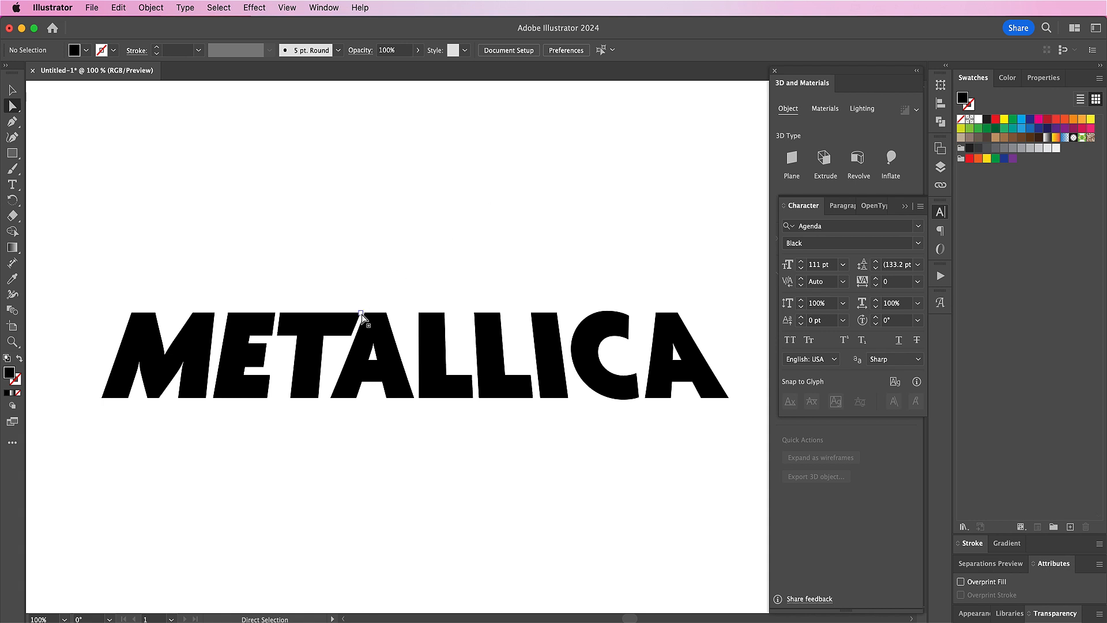
{"action": "left_click", "coordinate": [354, 340]}
{"action": "left_click", "coordinate": [354, 337]}
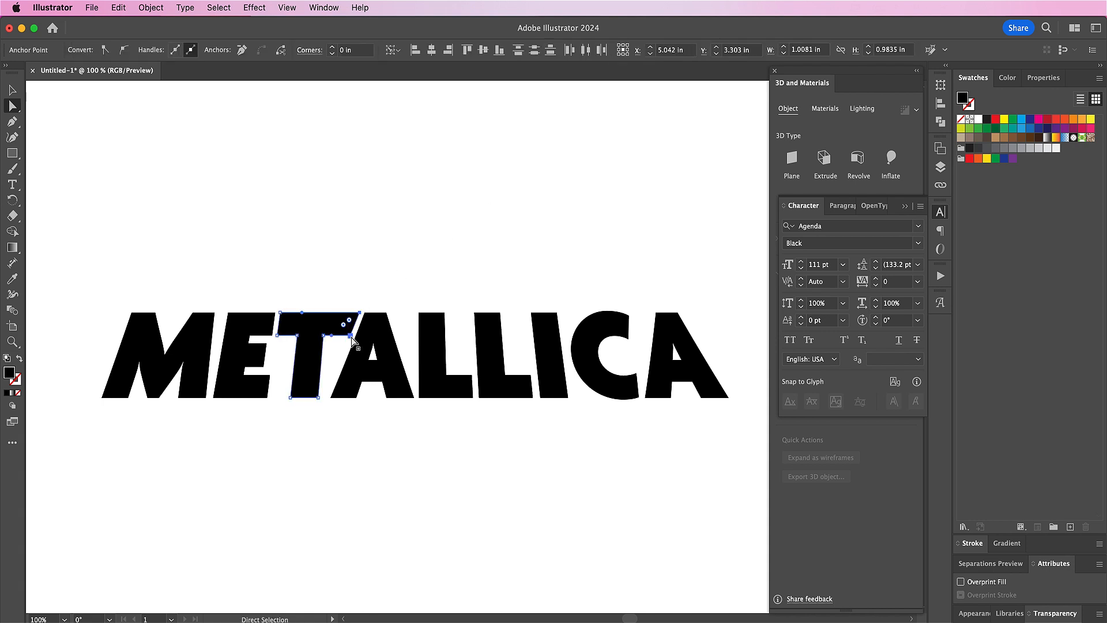
{"action": "left_click", "coordinate": [355, 276]}
Step: Isolate the letter M inside the grouped wordmark, delete it, and leave isolation mode
{"action": "scroll", "coordinate": [355, 276], "scroll_direction": "down", "scroll_amount": 2}
{"action": "scroll", "coordinate": [356, 276], "scroll_direction": "left", "scroll_amount": 2}
{"action": "key", "text": "v"}
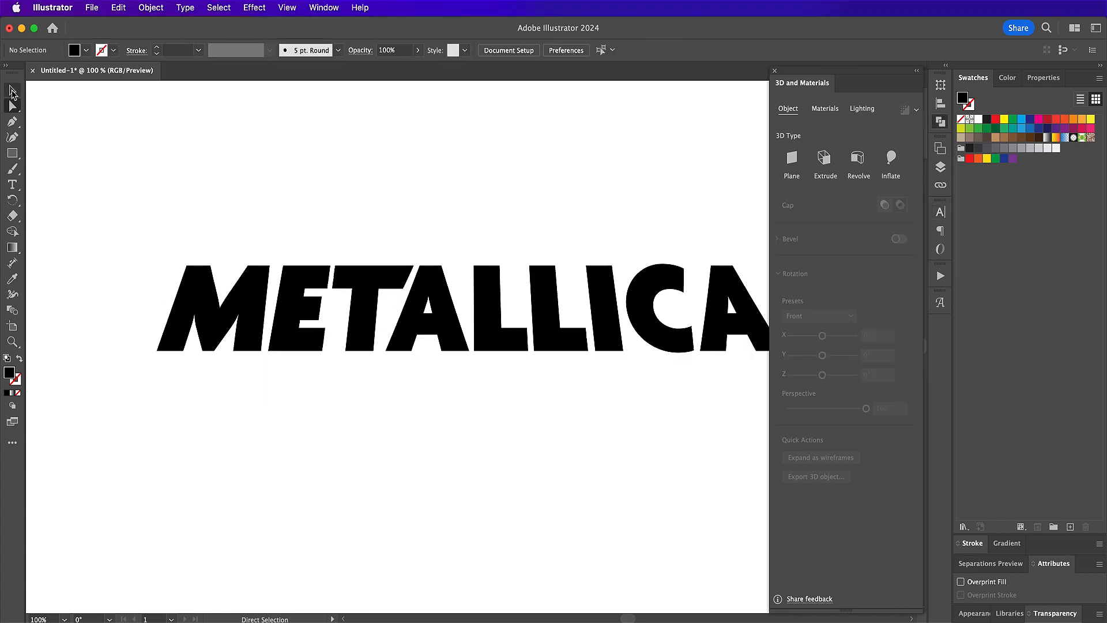
{"action": "left_click", "coordinate": [199, 305]}
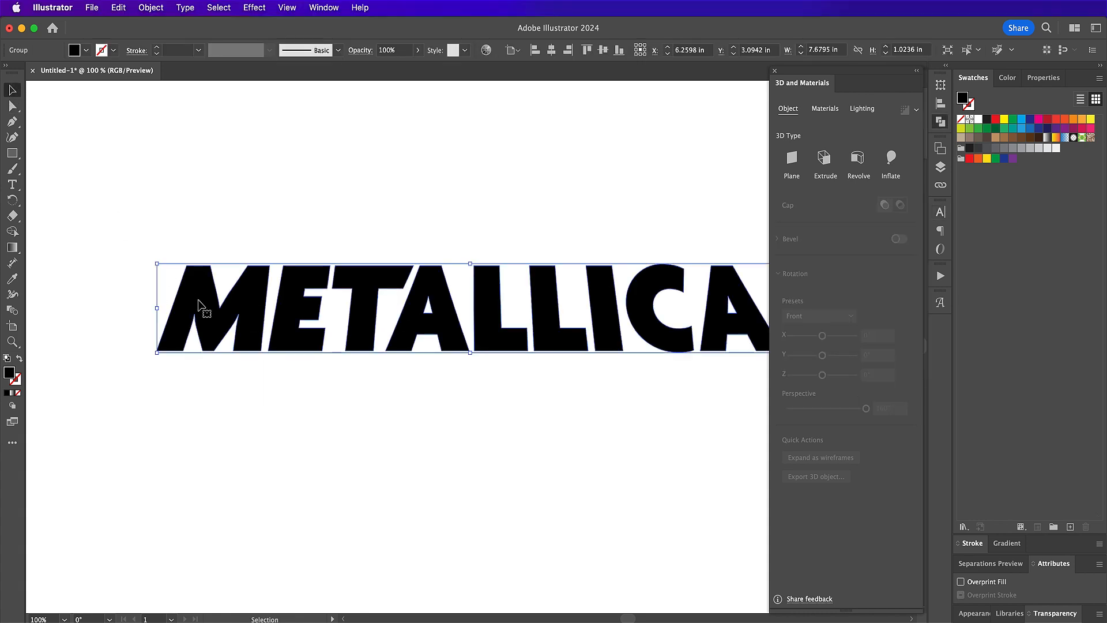
{"action": "double_click", "coordinate": [199, 305]}
{"action": "left_click", "coordinate": [199, 304]}
{"action": "double_click", "coordinate": [198, 305]}
{"action": "key", "text": "Delete"}
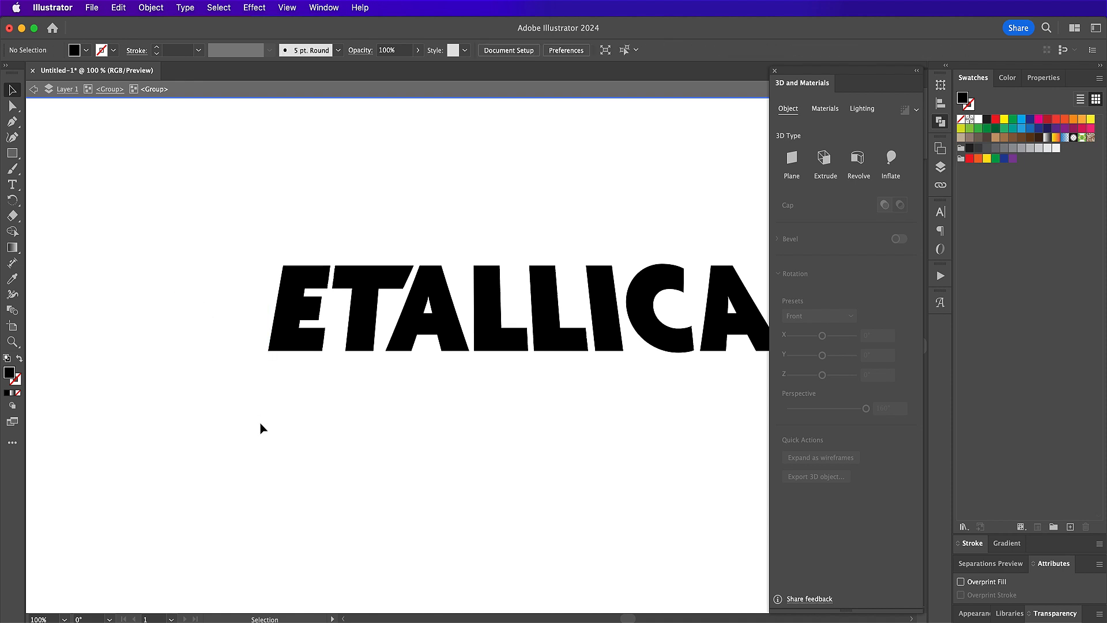
{"action": "key", "text": "Escape"}
Step: Draw the upper outline of a custom M before the E with the Pen tool, with a pointed inner peak, central notch and taller barbed tip
{"action": "key", "text": "p"}
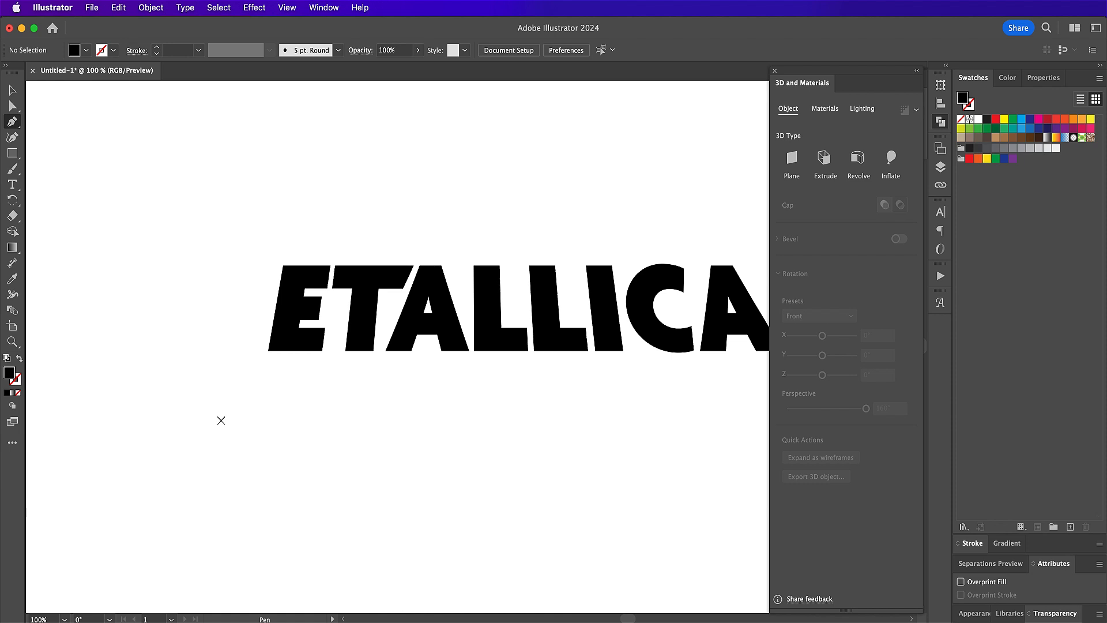
{"action": "left_click", "coordinate": [256, 351]}
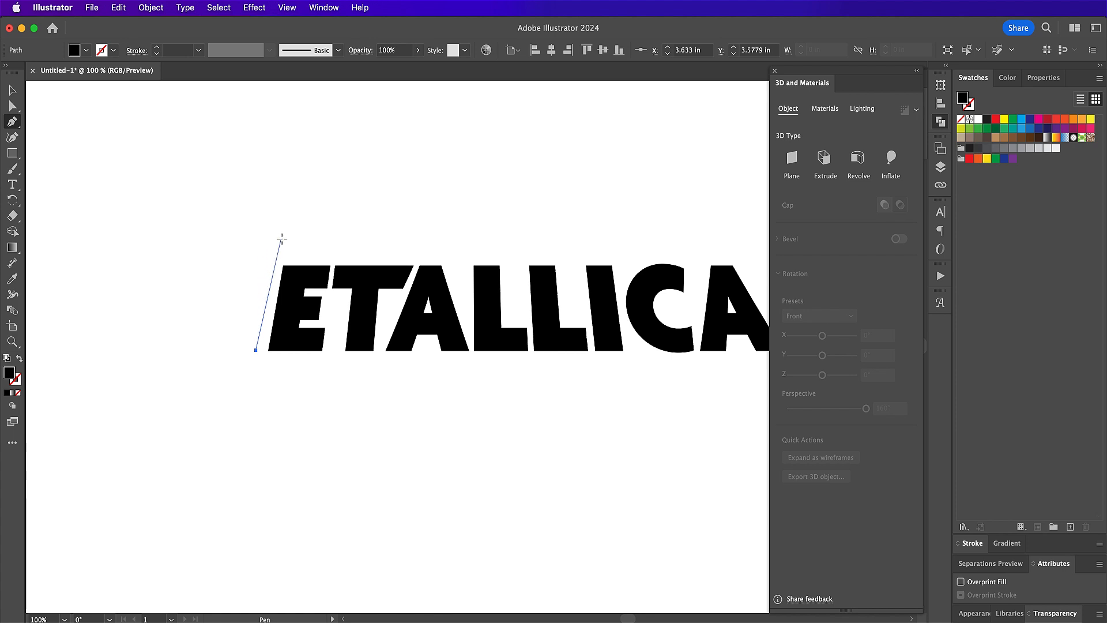
{"action": "left_click", "coordinate": [279, 239]}
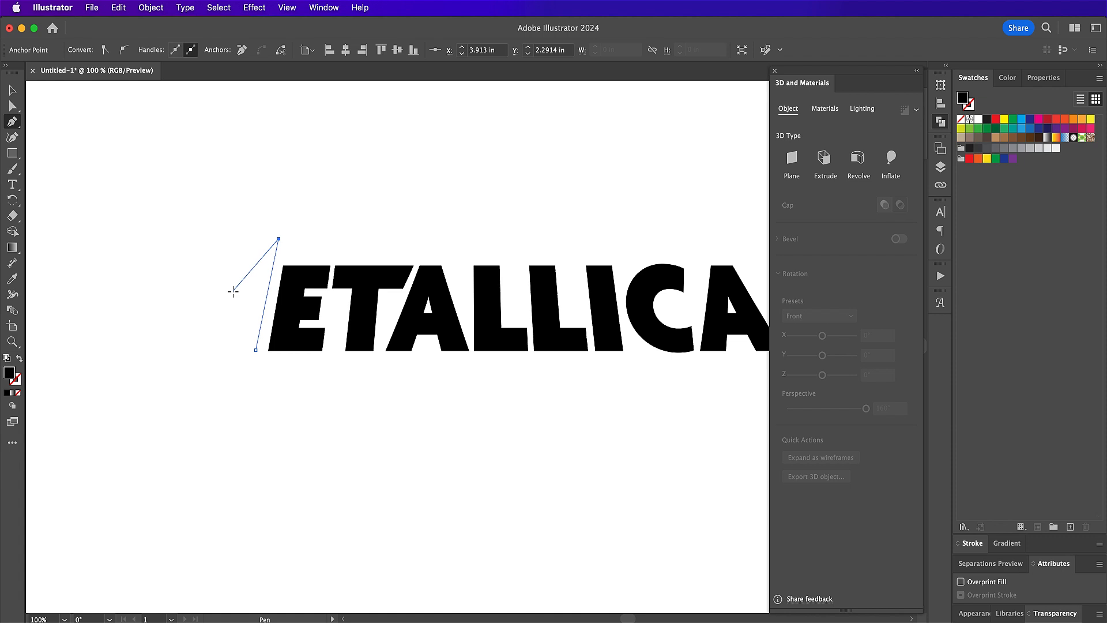
{"action": "left_click", "coordinate": [233, 291]}
{"action": "left_click_drag", "start_coordinate": [233, 291], "coordinate": [223, 280]}
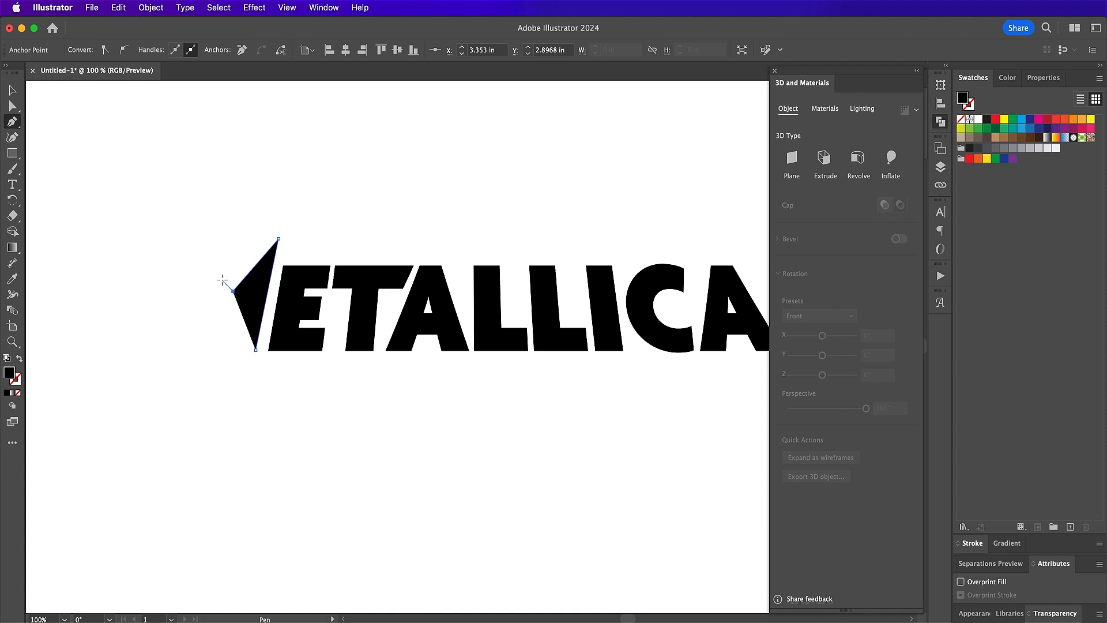
{"action": "left_click", "coordinate": [224, 274]}
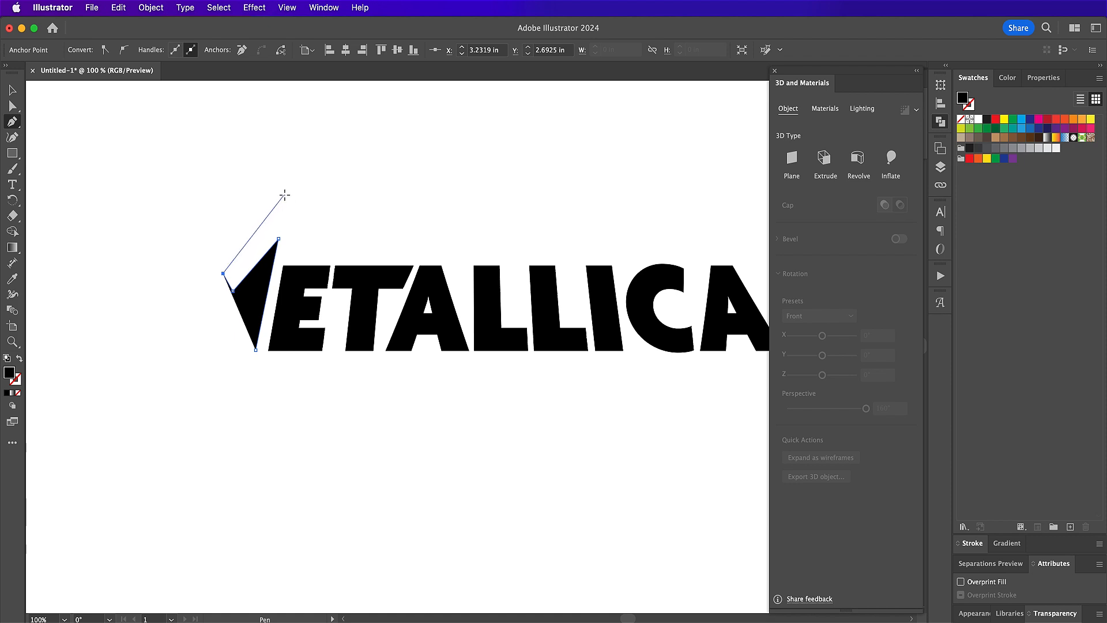
{"action": "left_click", "coordinate": [284, 195]}
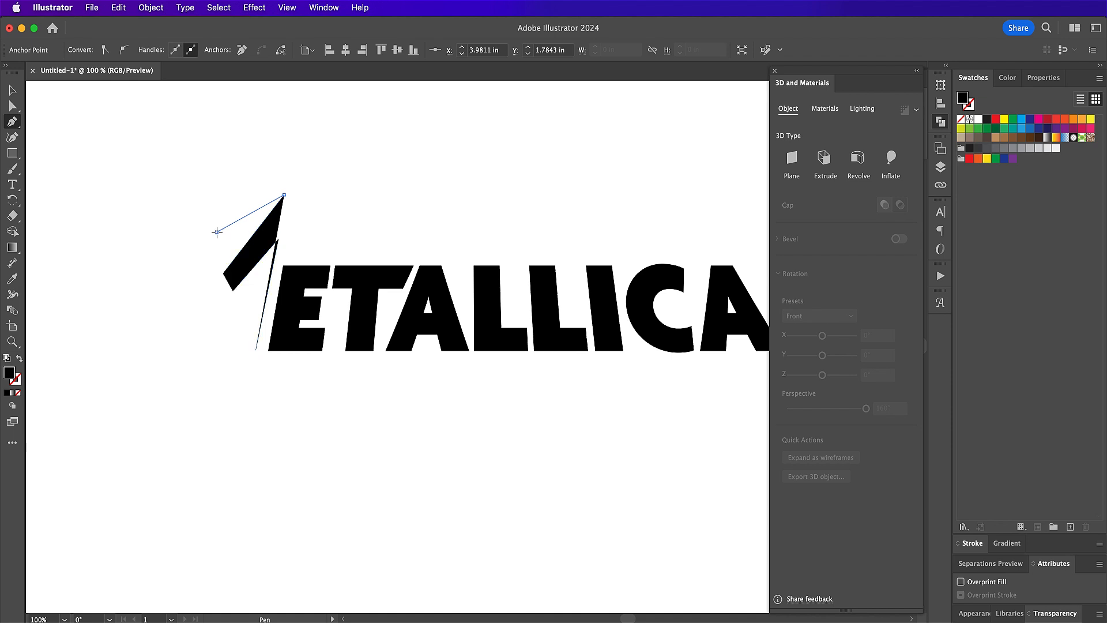
{"action": "left_click", "coordinate": [217, 232]}
{"action": "left_click", "coordinate": [238, 230]}
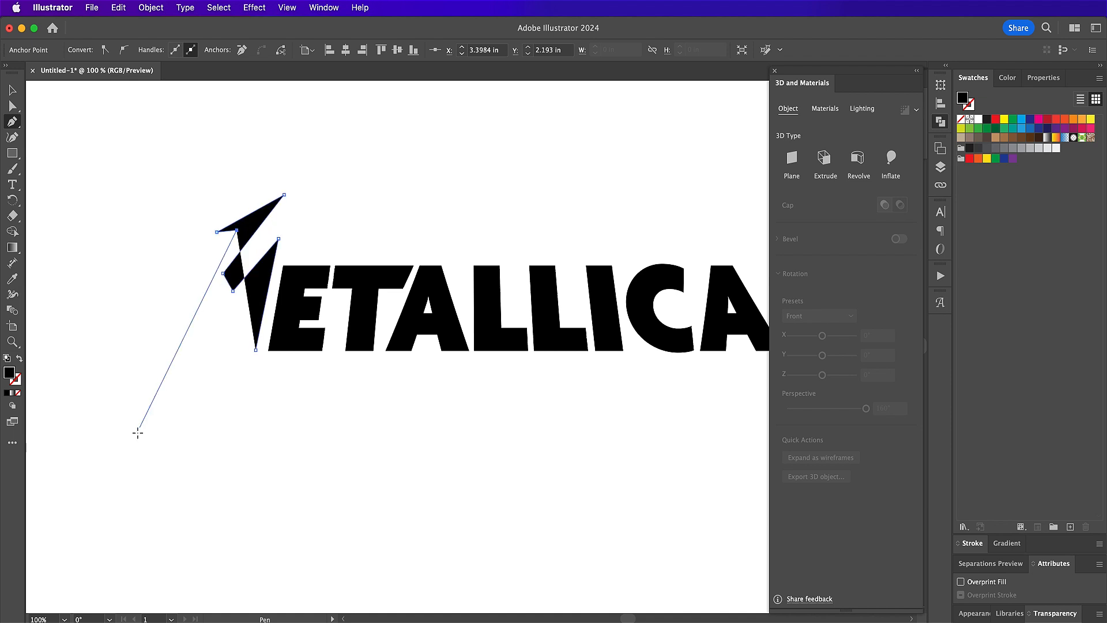
Step: Continue the M outline with a long slanted leg ending in a barbed point, an inner zigzag and a pointed foot, and close the shape
{"action": "left_click", "coordinate": [91, 512]}
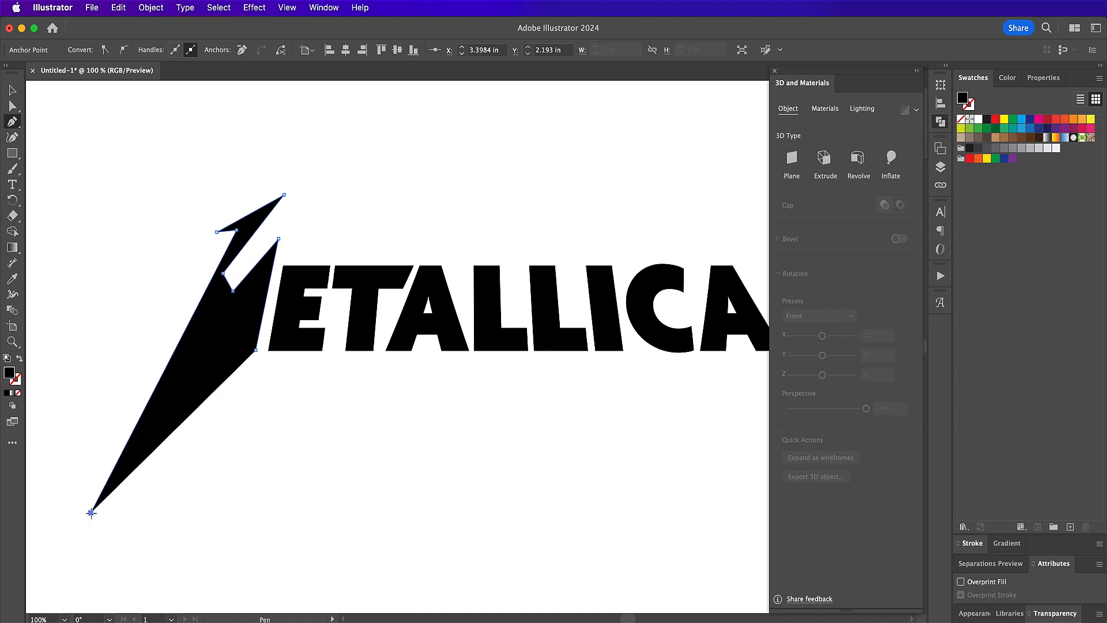
{"action": "left_click", "coordinate": [176, 435]}
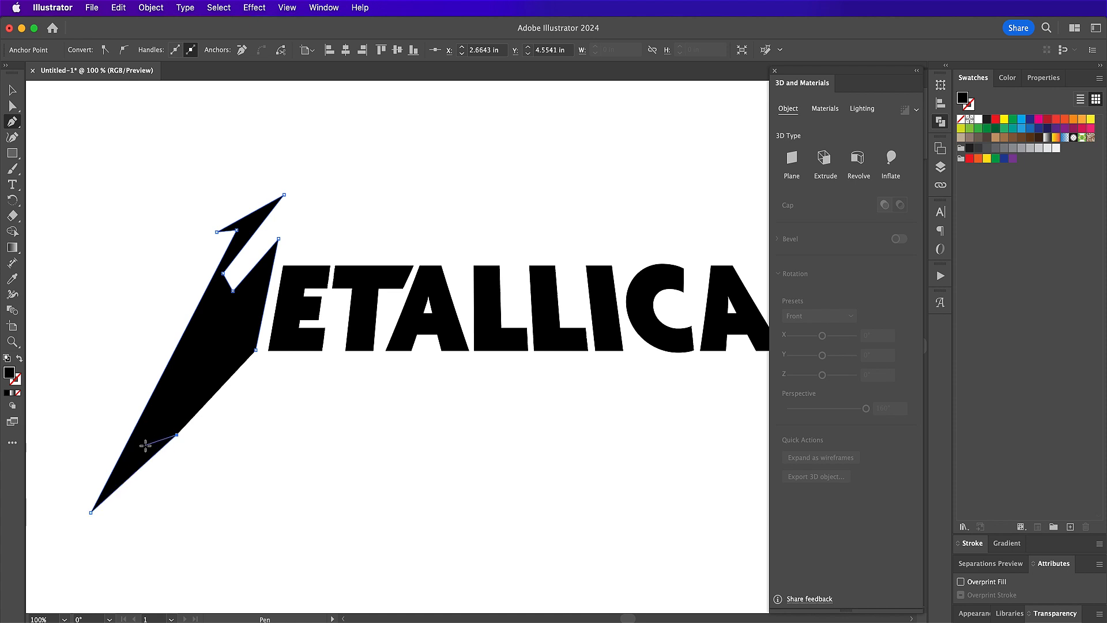
{"action": "left_click", "coordinate": [145, 444]}
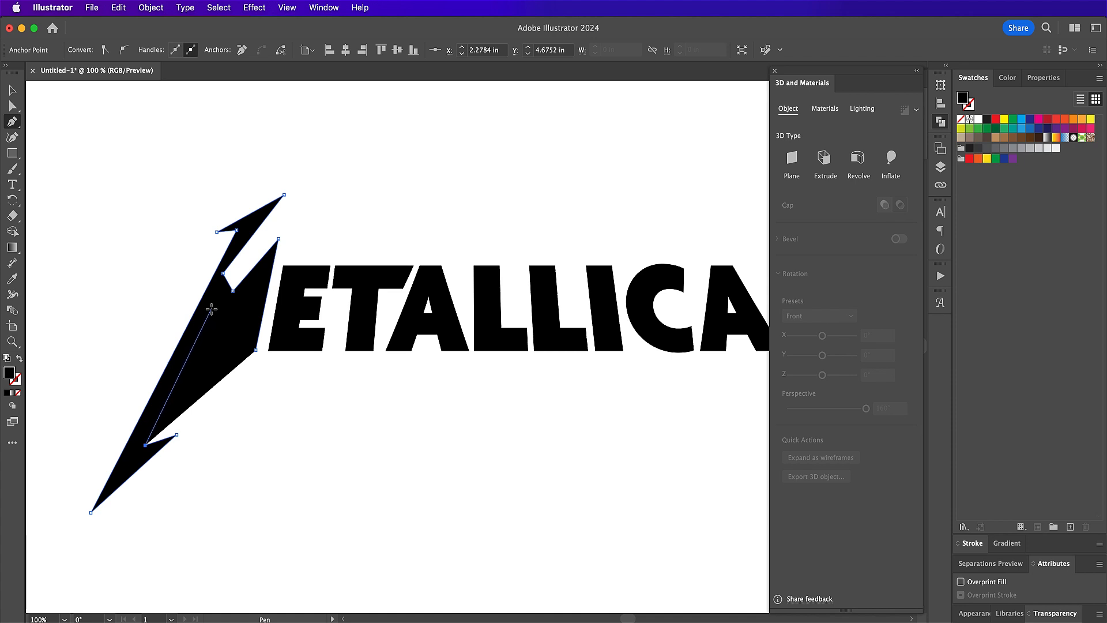
{"action": "left_click", "coordinate": [213, 304]}
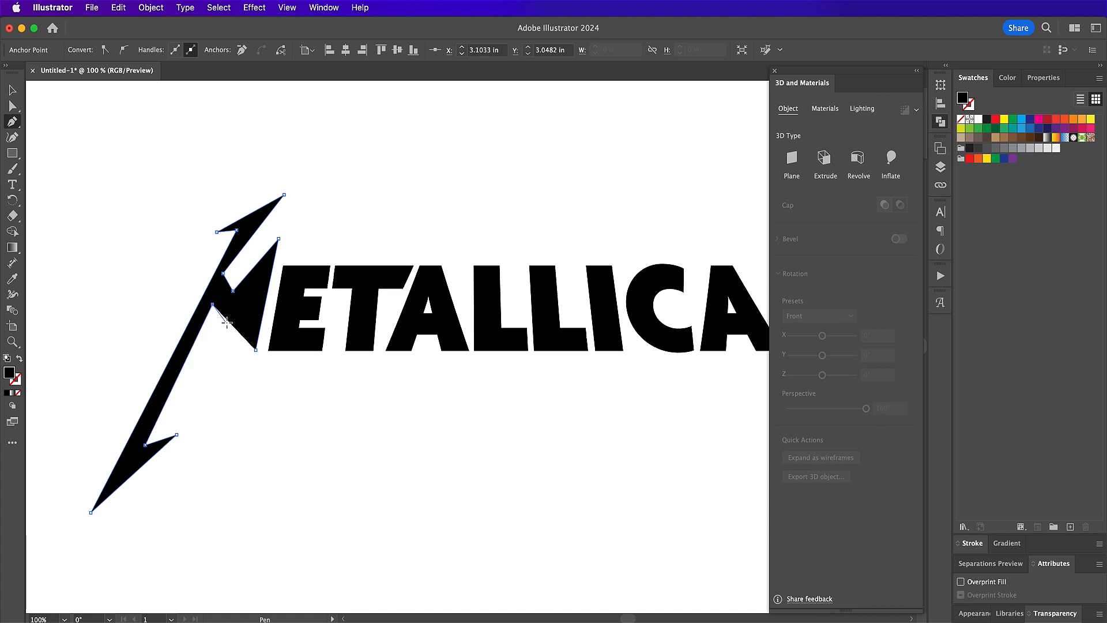
{"action": "left_click", "coordinate": [228, 322]}
{"action": "left_click", "coordinate": [245, 308]}
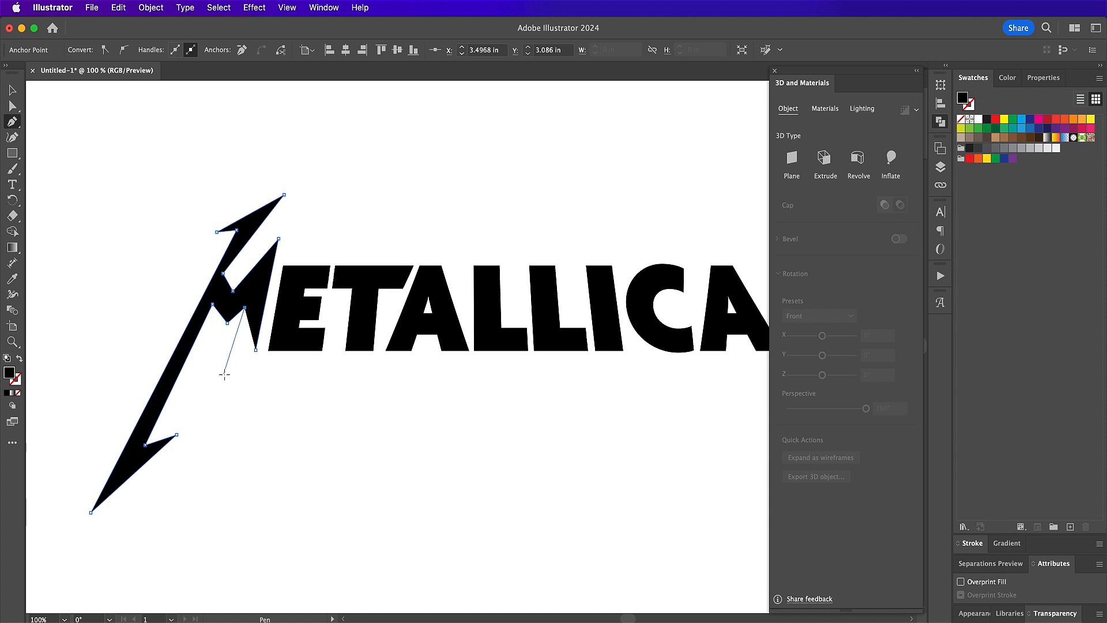
{"action": "left_click", "coordinate": [224, 375]}
{"action": "left_click", "coordinate": [255, 350]}
Step: Refine the M's lightning stroke by moving the anchor points of its upper barb, upper tip and lower barb
{"action": "left_click", "coordinate": [11, 91]}
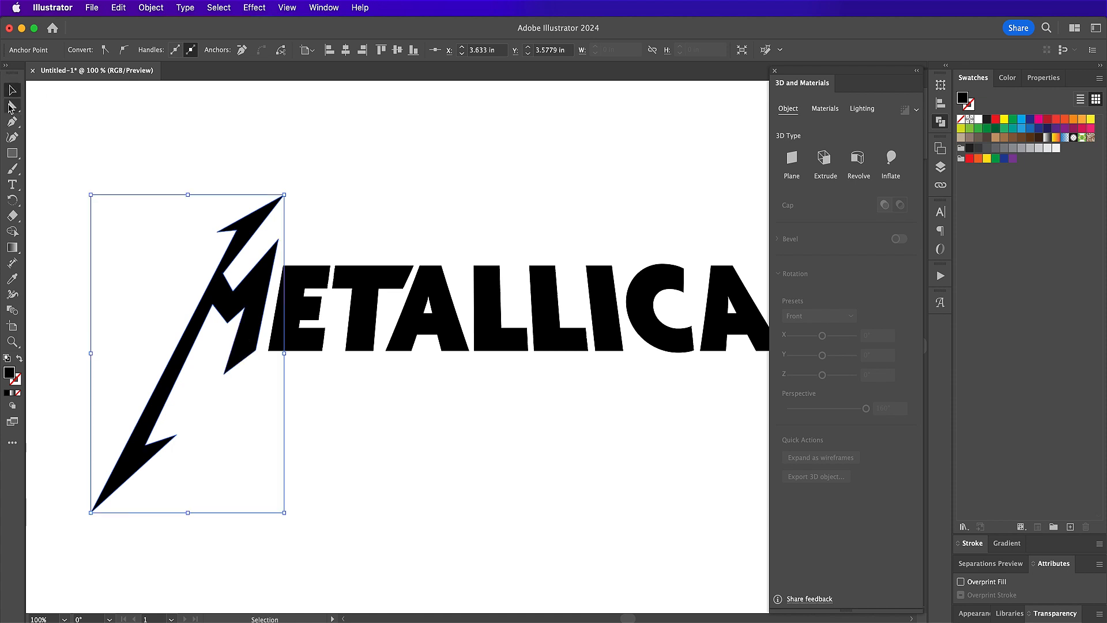
{"action": "left_click", "coordinate": [11, 105]}
{"action": "left_click_drag", "start_coordinate": [217, 231], "coordinate": [207, 253]}
{"action": "left_click_drag", "start_coordinate": [284, 196], "coordinate": [267, 192]}
{"action": "left_click_drag", "start_coordinate": [176, 434], "coordinate": [178, 429]}
Step: Adjust the anchor points of the M's central notches, inner peak and foot so the inner stem sits closer to the E, and deselect
{"action": "left_click_drag", "start_coordinate": [211, 307], "coordinate": [215, 303]}
{"action": "left_click_drag", "start_coordinate": [228, 375], "coordinate": [218, 372]}
{"action": "left_click_drag", "start_coordinate": [227, 324], "coordinate": [233, 290]}
{"action": "left_click_drag", "start_coordinate": [278, 239], "coordinate": [280, 237]}
{"action": "mouse_move", "coordinate": [240, 309]}
{"action": "left_mouse_down"}
{"action": "mouse_move", "coordinate": [230, 284]}
{"action": "mouse_move", "coordinate": [245, 296]}
{"action": "left_mouse_up"}
{"action": "mouse_move", "coordinate": [256, 350]}
{"action": "left_mouse_down"}
{"action": "mouse_move", "coordinate": [279, 235]}
{"action": "mouse_move", "coordinate": [261, 350]}
{"action": "left_mouse_up"}
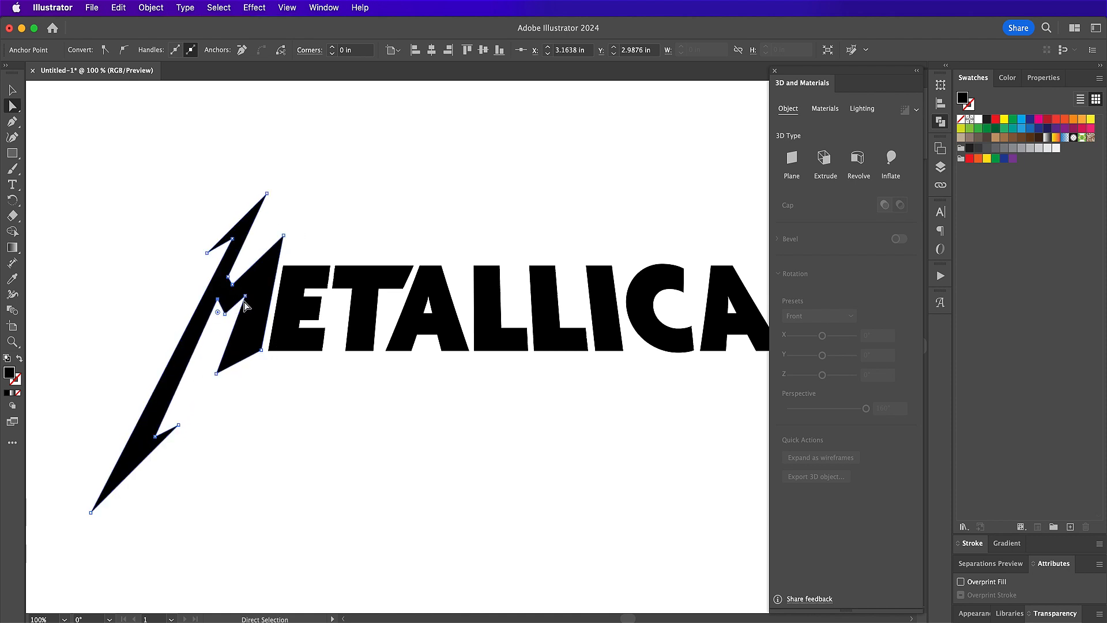
{"action": "left_click", "coordinate": [346, 475]}
Step: Show the rulers to place a horizontal guide at the M's long lower tip, and delete the final A from the wordmark
{"action": "scroll", "coordinate": [264, 210], "scroll_direction": "right", "scroll_amount": 3}
{"action": "left_click", "coordinate": [287, 8]}
{"action": "left_click", "coordinate": [536, 544]}
{"action": "key", "text": "v"}
{"action": "left_click", "coordinate": [693, 316]}
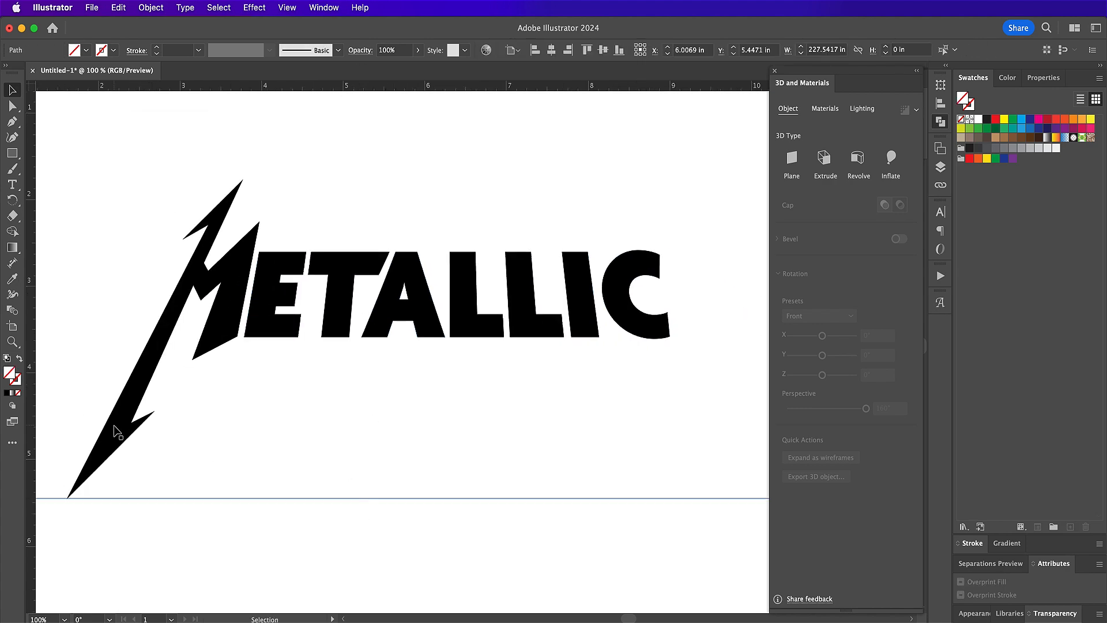
Step: Mirror a copy of the M after the C and subtract a Pen-drawn shape over its inner part, leaving only the barbed leg
{"action": "left_click", "coordinate": [115, 425]}
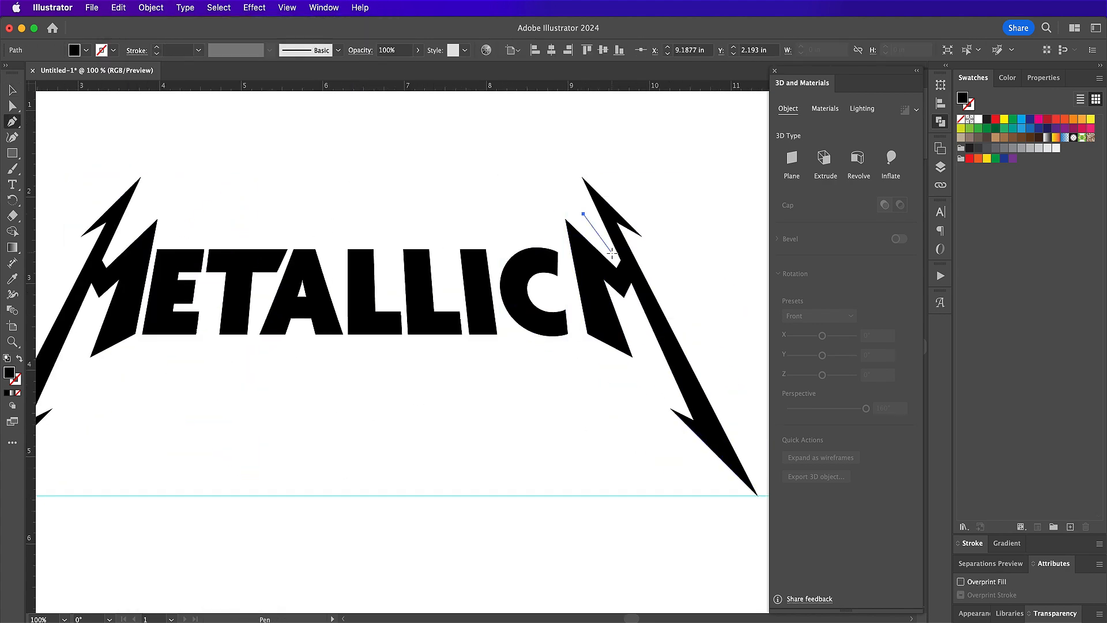
{"action": "key", "text": "p"}
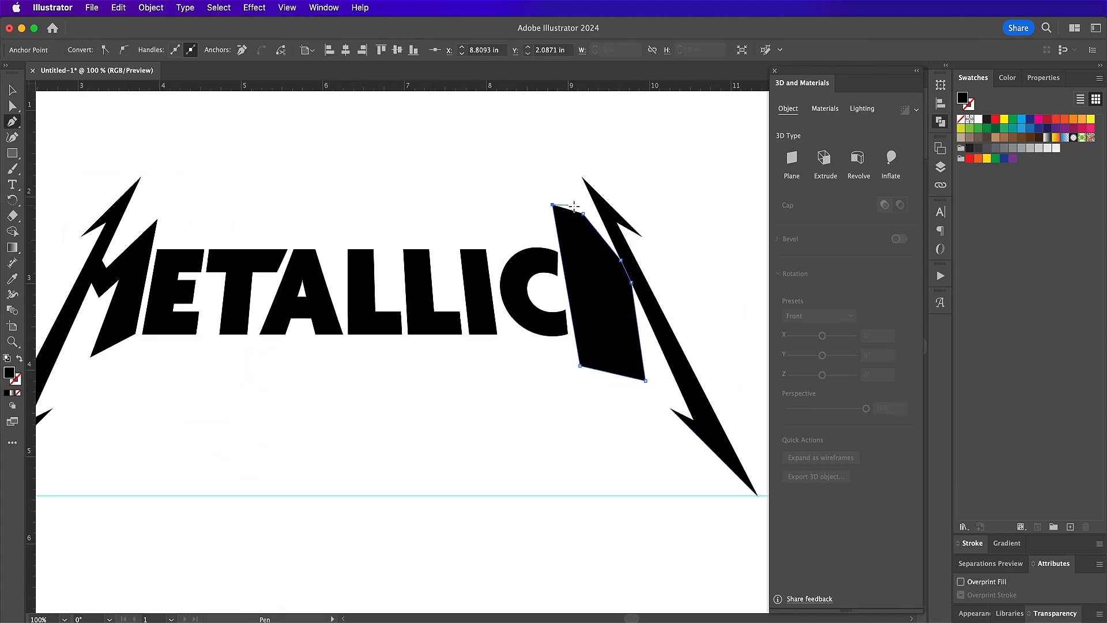
{"action": "left_click", "coordinate": [629, 266], "text": "ctrl+shift"}
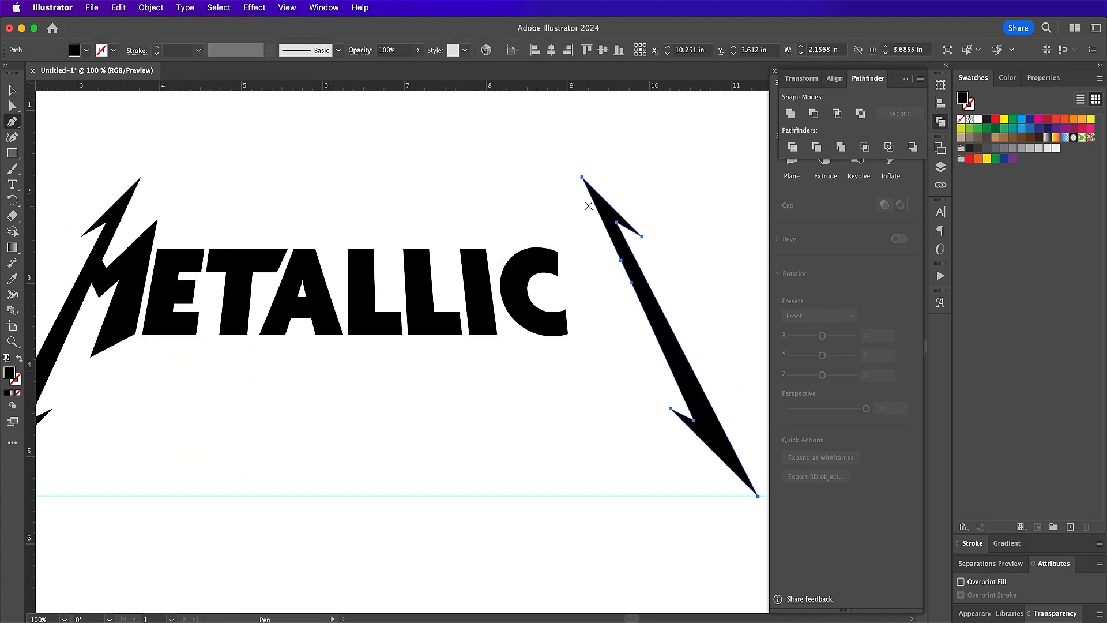
{"action": "left_click", "coordinate": [599, 205]}
{"action": "left_click", "coordinate": [578, 336]}
{"action": "left_click", "coordinate": [611, 372]}
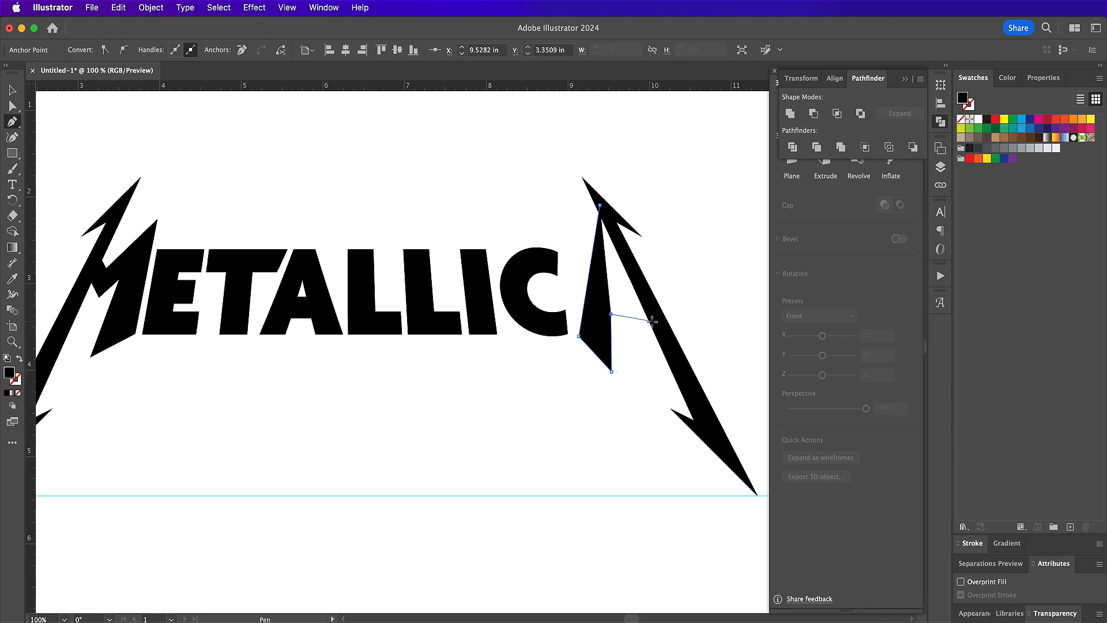
{"action": "left_click", "coordinate": [600, 205]}
{"action": "left_click", "coordinate": [618, 337], "text": "ctrl"}
{"action": "key", "text": "ctrl+z"}
{"action": "key", "text": "ctrl+z"}
{"action": "key", "text": "ctrl+z"}
{"action": "key", "text": "ctrl+z"}
{"action": "key", "text": "ctrl+z"}
{"action": "key", "text": "ctrl+z"}
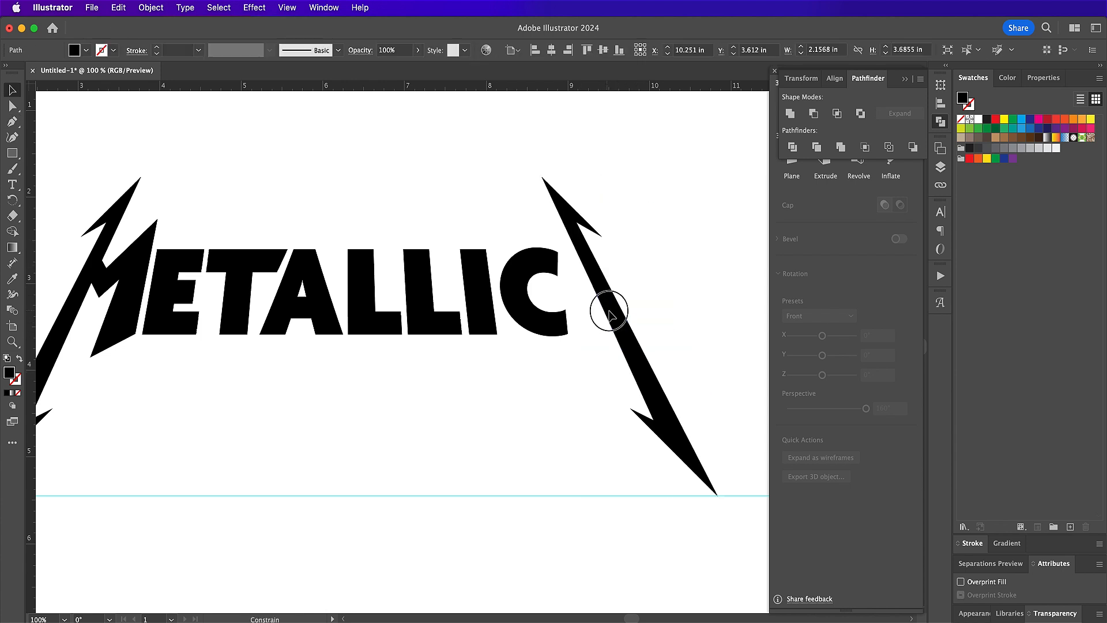
Step: Bring the mirrored barbed leg closer to the C and draw the final A's inner stem and crossbar with the Pen tool
{"action": "key", "text": "p"}
{"action": "left_click", "coordinate": [625, 316]}
{"action": "left_click", "coordinate": [589, 299]}
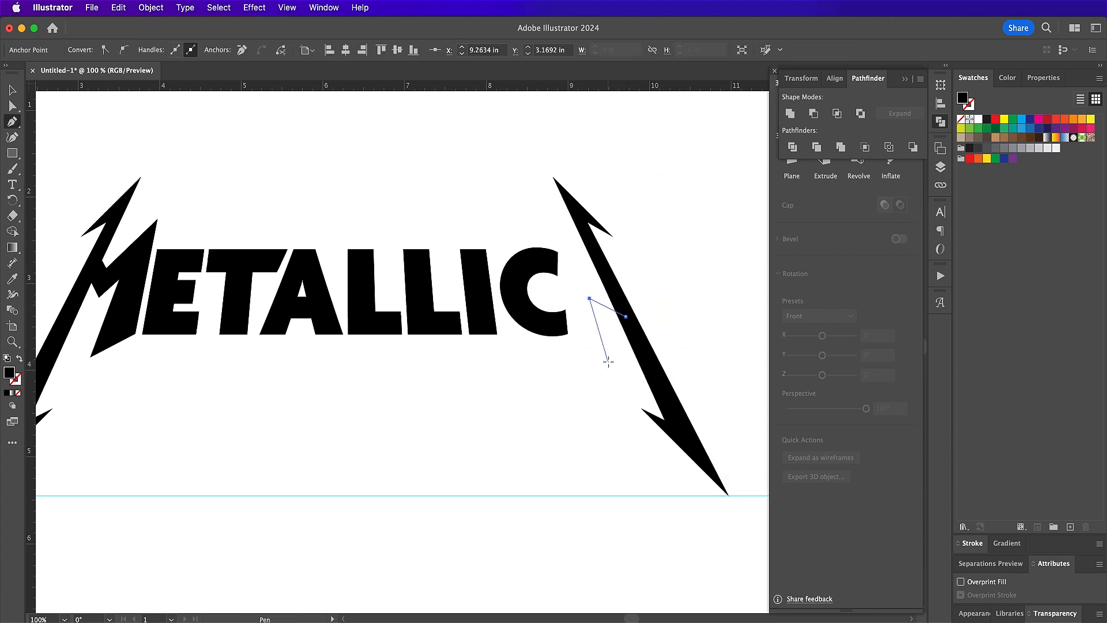
{"action": "left_click", "coordinate": [608, 361]}
{"action": "left_click", "coordinate": [575, 337]}
{"action": "left_click", "coordinate": [575, 218]}
{"action": "left_click", "coordinate": [626, 316]}
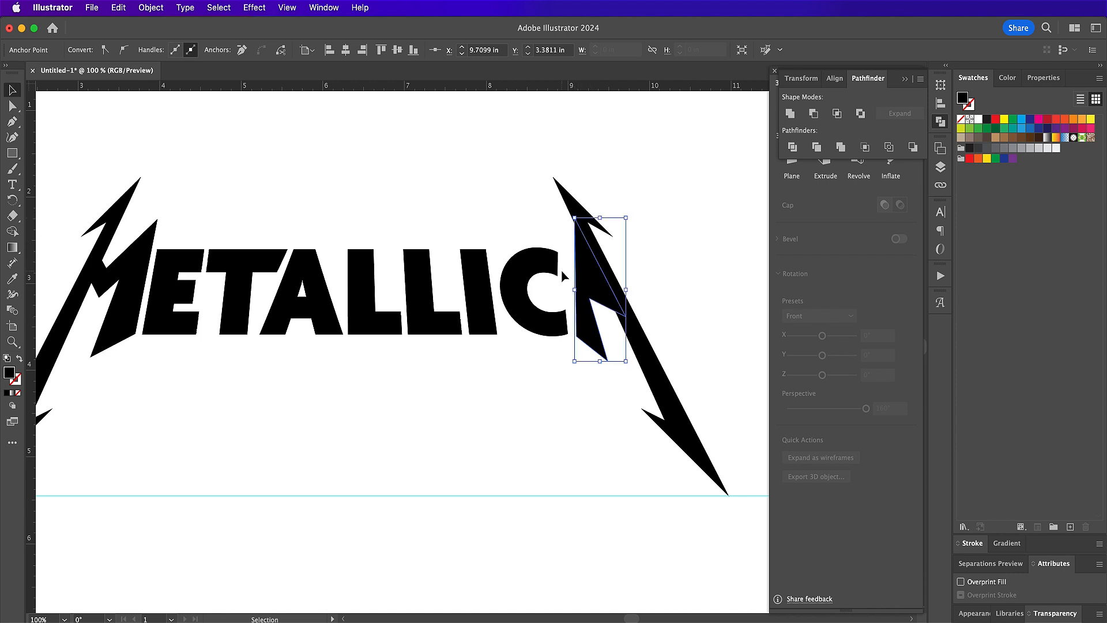
Step: Reshape the A's inner stem by moving its upper corner toward the C and shifting the notch below the crossbar
{"action": "key", "text": "a"}
{"action": "left_click_drag", "start_coordinate": [575, 218], "coordinate": [561, 216]}
{"action": "left_click_drag", "start_coordinate": [589, 298], "coordinate": [595, 304]}
{"action": "key", "text": "v"}
{"action": "left_click_drag", "start_coordinate": [560, 217], "coordinate": [592, 240]}
Step: Extend the upper tip of the A's barbed leg outward above the C and shift its inner edge anchor to overlap the stem
{"action": "key", "text": "a"}
{"action": "left_click_drag", "start_coordinate": [555, 177], "coordinate": [538, 178]}
{"action": "left_click_drag", "start_coordinate": [594, 262], "coordinate": [589, 262]}
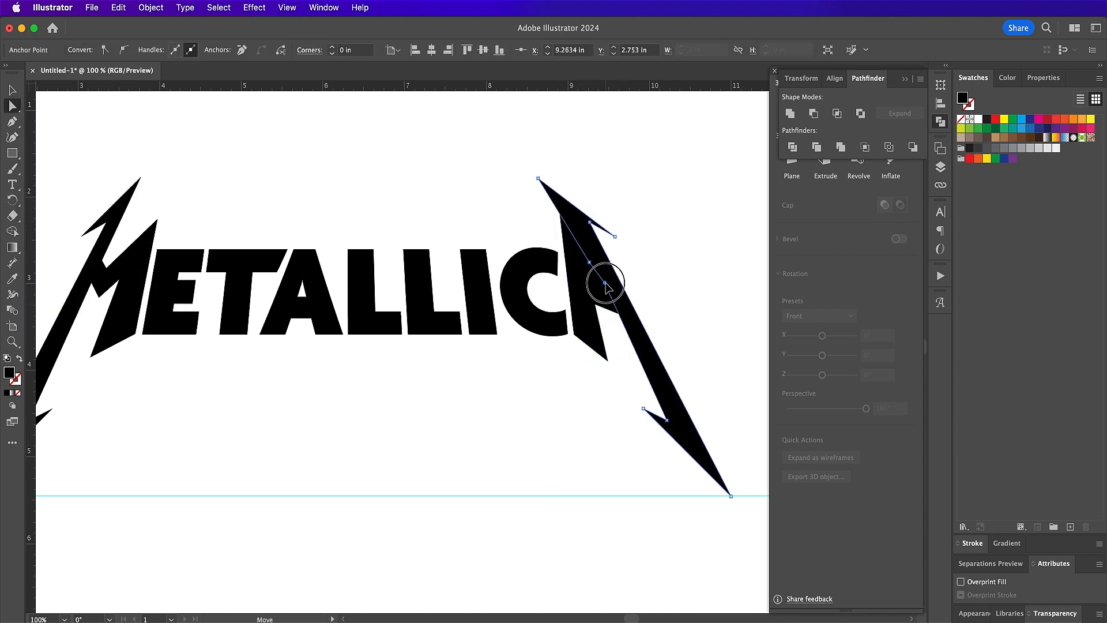
Step: Move the corner anchor of the C's upper terminal outward so its end follows the slant of the A's stem
{"action": "left_click", "coordinate": [563, 278]}
{"action": "key", "text": "v"}
{"action": "key", "text": "super+equal"}
{"action": "key", "text": "super+equal"}
{"action": "key", "text": "super+equal"}
{"action": "key", "text": "a"}
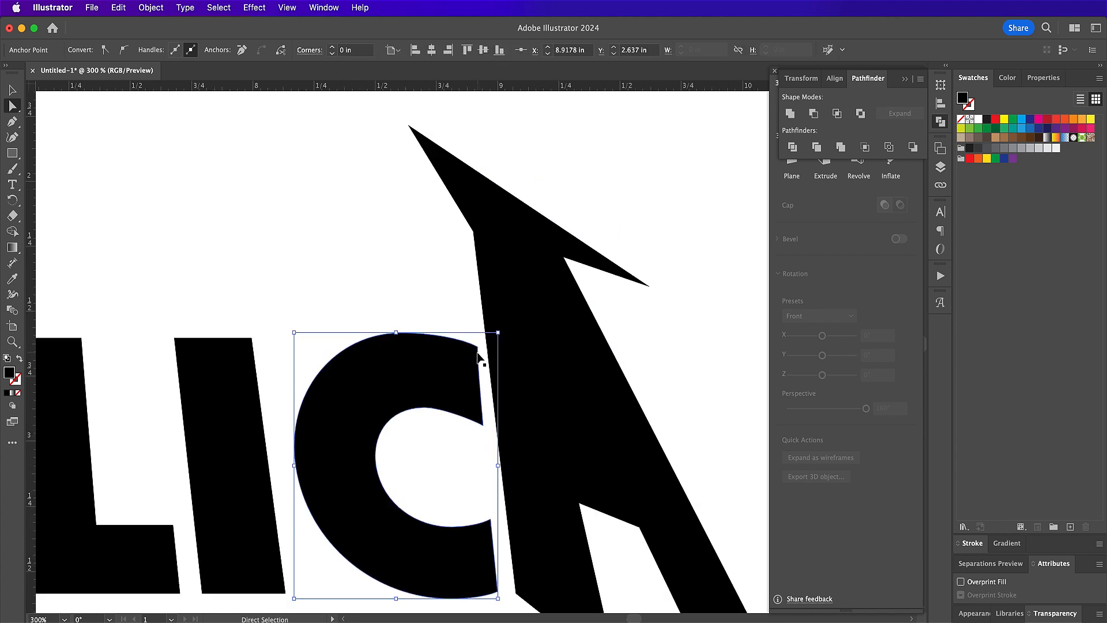
Step: Place a small white triangular counter inside the upper part of the A
{"action": "key", "text": "super+minus"}
{"action": "key", "text": "v"}
{"action": "left_click", "coordinate": [518, 354]}
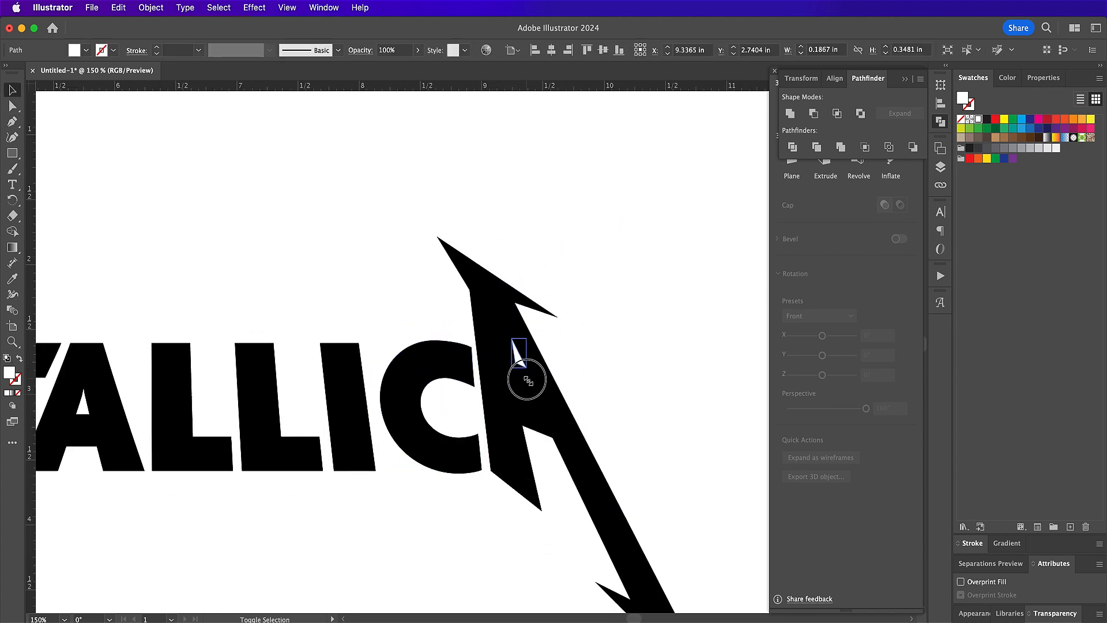
{"action": "key", "text": "super+minus"}
{"action": "key", "text": "super+minus"}
Step: Adjust the anchor point at the notch under the A's crossbar, moving it slightly upward and toward the long leg
{"action": "key", "text": "super+equal"}
{"action": "key", "text": "super+equal"}
{"action": "key", "text": "plus"}
{"action": "left_click", "coordinate": [521, 426]}
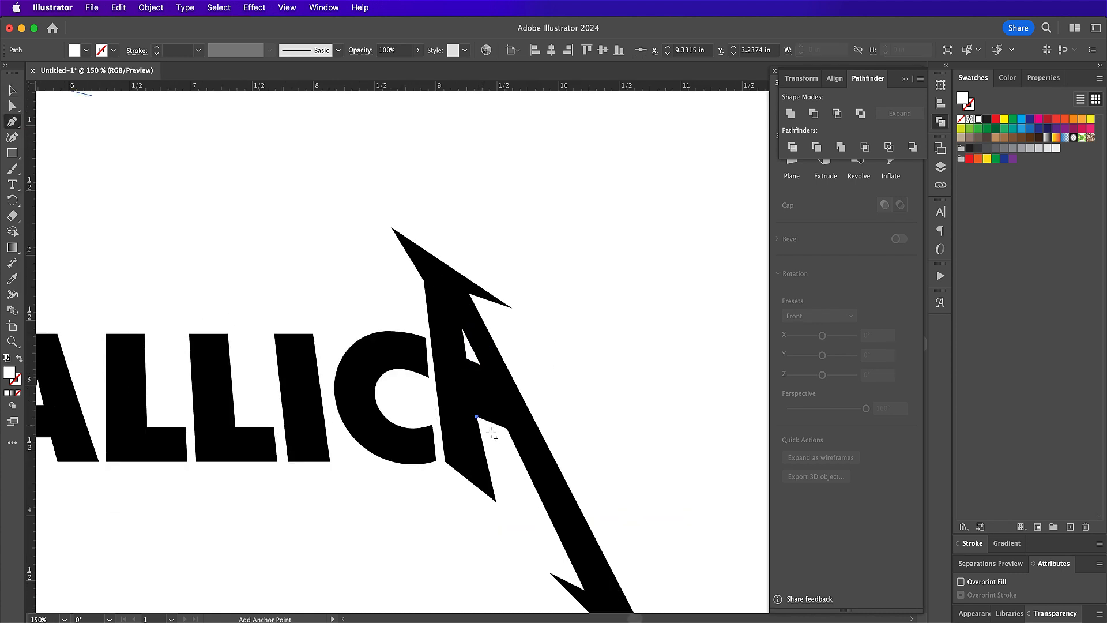
{"action": "key", "text": "a"}
{"action": "left_click_drag", "start_coordinate": [476, 417], "coordinate": [481, 408]}
{"action": "left_click", "coordinate": [509, 519]}
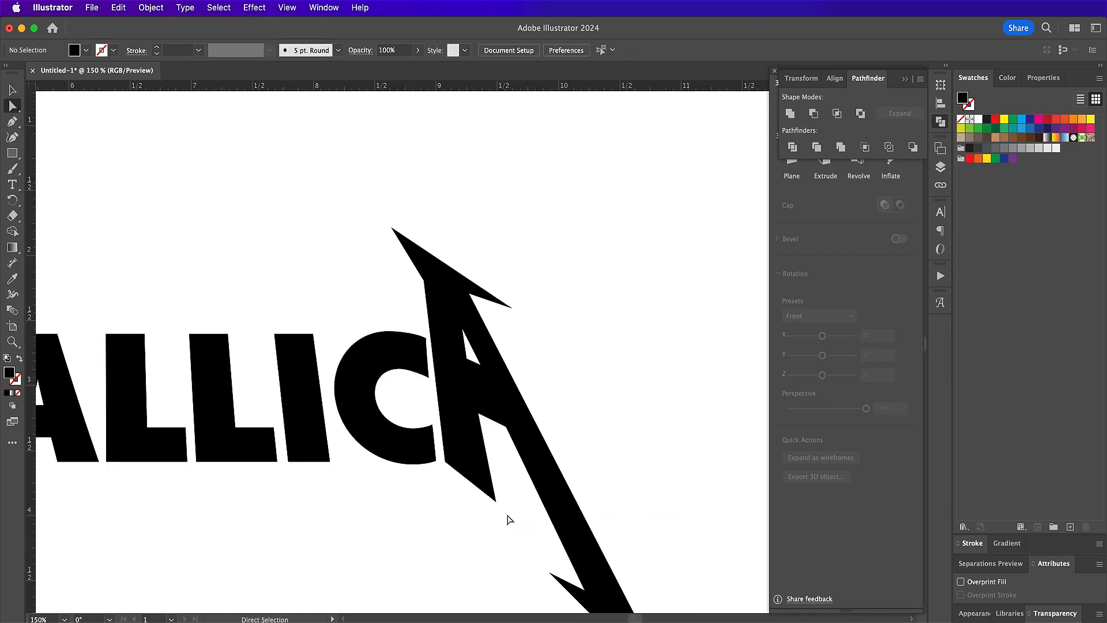
Step: Trim the C's ends parallel to the A using a thin slanted shape drawn with the Pen tool along the gap, and deselect
{"action": "key", "text": "super+minus"}
{"action": "key", "text": "super+equal"}
{"action": "key", "text": "super+equal"}
{"action": "key", "text": "super+equal"}
{"action": "key", "text": "p"}
{"action": "left_click", "coordinate": [457, 224]}
{"action": "left_click", "coordinate": [487, 526]}
{"action": "left_click", "coordinate": [489, 479]}
{"action": "left_click", "coordinate": [458, 225]}
{"action": "left_click", "coordinate": [435, 267], "text": "shift+super"}
{"action": "key", "text": "super+8"}
{"action": "key", "text": "super+minus"}
{"action": "key", "text": "super+shift+a"}
{"action": "key", "text": "a"}
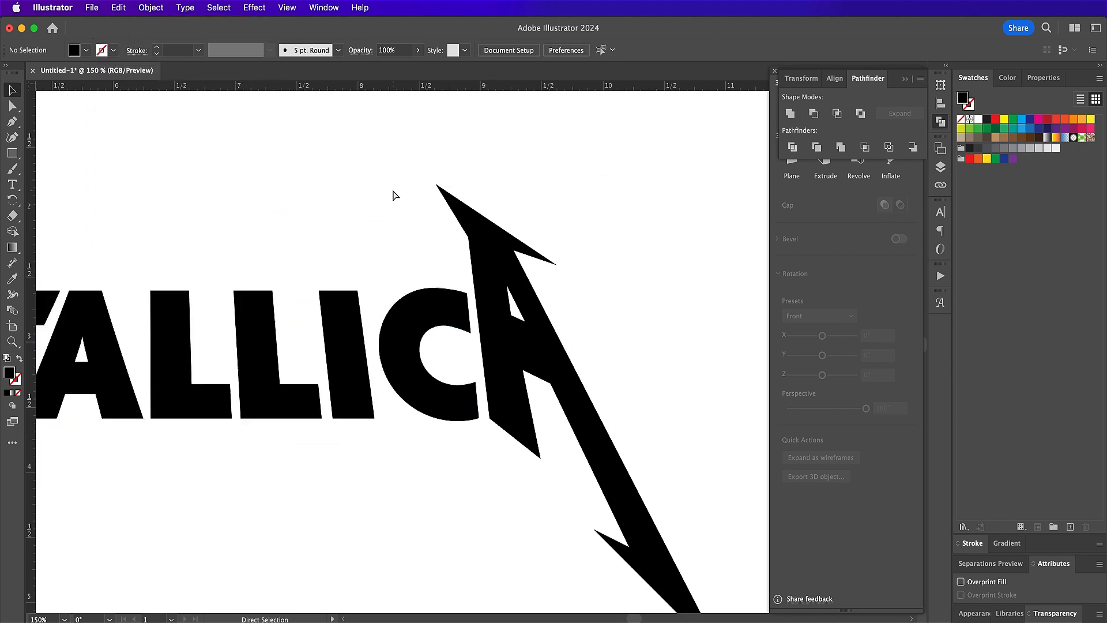
Step: Stretch the M and the final A horizontally outward so their long barbed legs spread wider on both sides of the wordmark
{"action": "key", "text": "super+minus"}
{"action": "key", "text": "super+minus"}
{"action": "key", "text": "v"}
{"action": "left_click", "coordinate": [580, 340]}
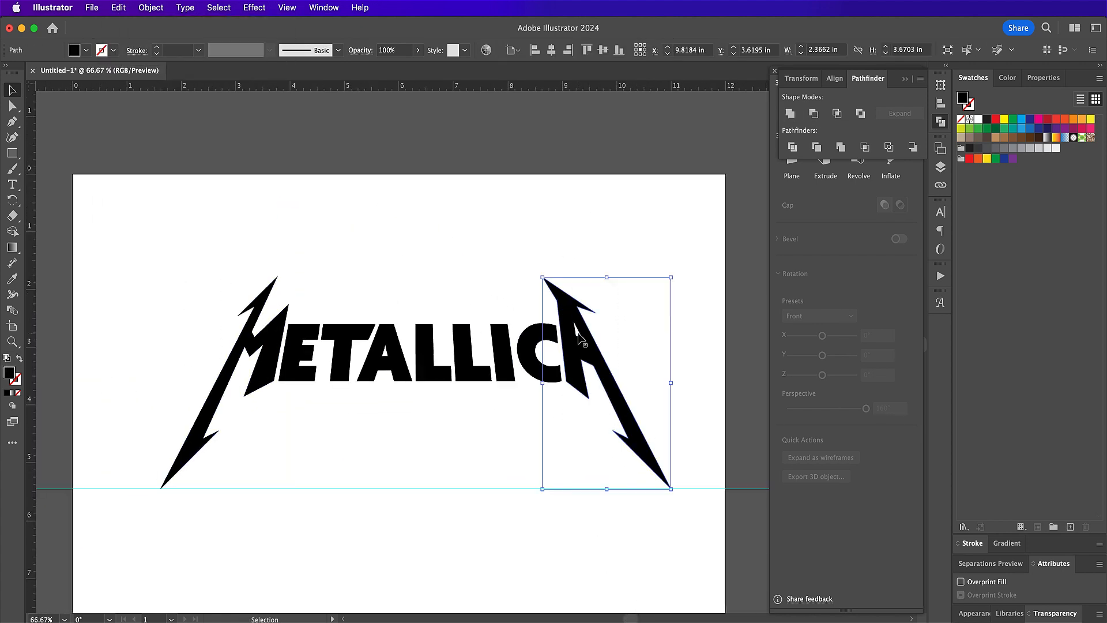
{"action": "left_click", "coordinate": [190, 459]}
{"action": "left_click_drag", "start_coordinate": [160, 382], "coordinate": [135, 382]}
{"action": "left_click", "coordinate": [644, 444]}
{"action": "left_click_drag", "start_coordinate": [671, 383], "coordinate": [689, 383]}
Step: Reduce the height of the M and the final A together slightly about their centre, and deselect
{"action": "left_click", "coordinate": [580, 373]}
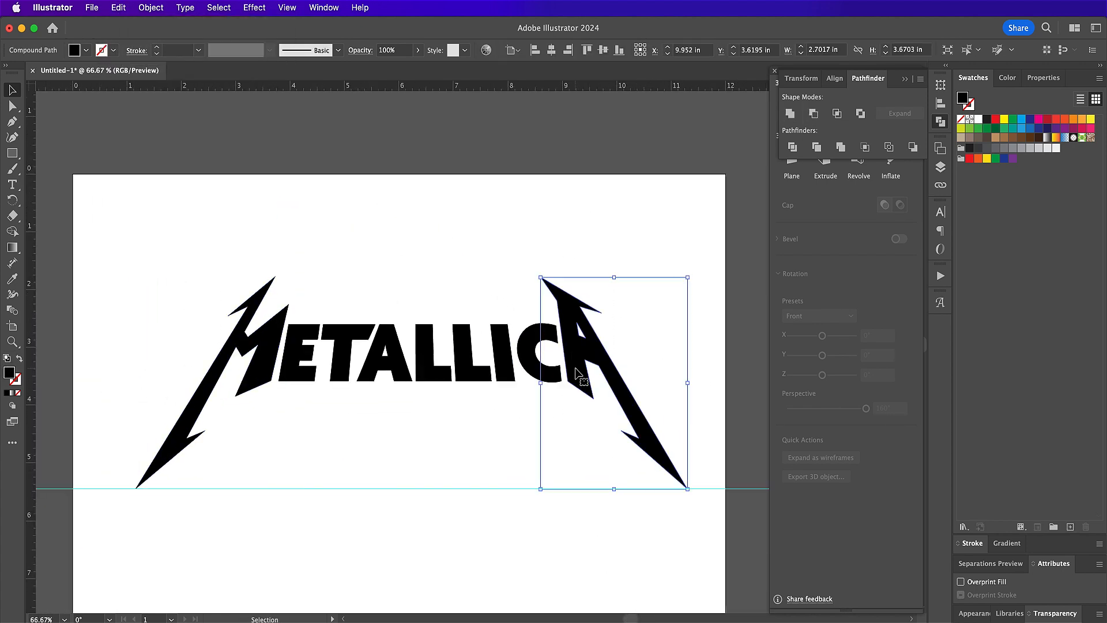
{"action": "key", "text": "super+a"}
{"action": "left_click_drag", "start_coordinate": [411, 277], "coordinate": [413, 286]}
{"action": "key", "text": "super+shift+a"}
{"action": "key", "text": "a"}
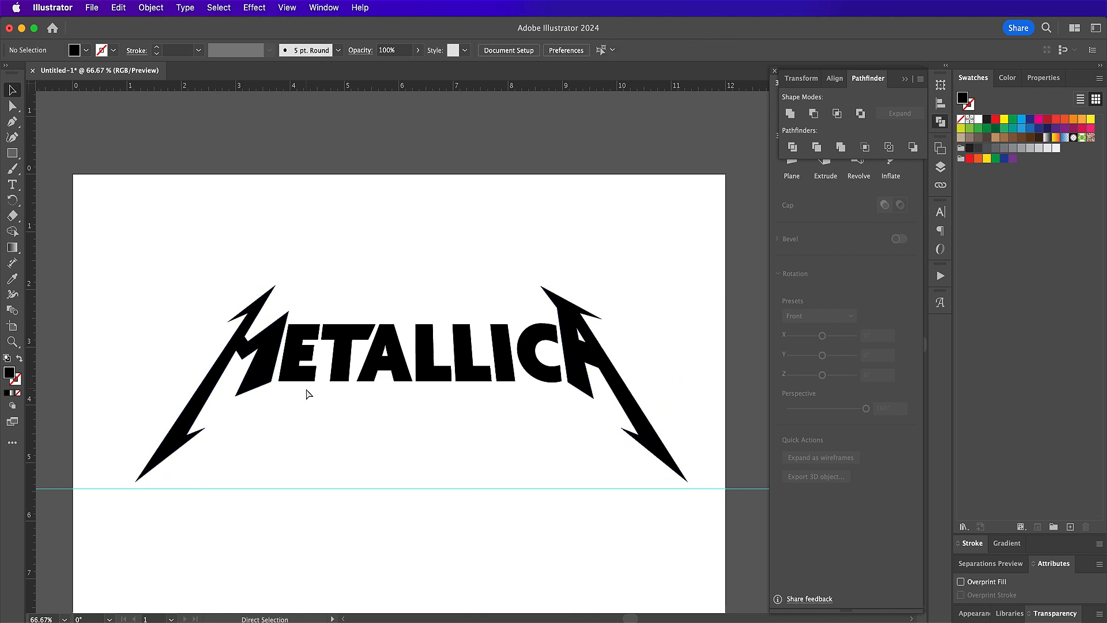
Step: Move the anchor point at the bottom tip of the M's inner leg toward the E to slim that leg
{"action": "key", "text": "super+plus"}
{"action": "left_click", "coordinate": [262, 257]}
{"action": "left_click_drag", "start_coordinate": [242, 371], "coordinate": [228, 324]}
{"action": "left_click", "coordinate": [407, 452]}
{"action": "left_click_drag", "start_coordinate": [188, 392], "coordinate": [201, 389]}
{"action": "left_click", "coordinate": [276, 414]}
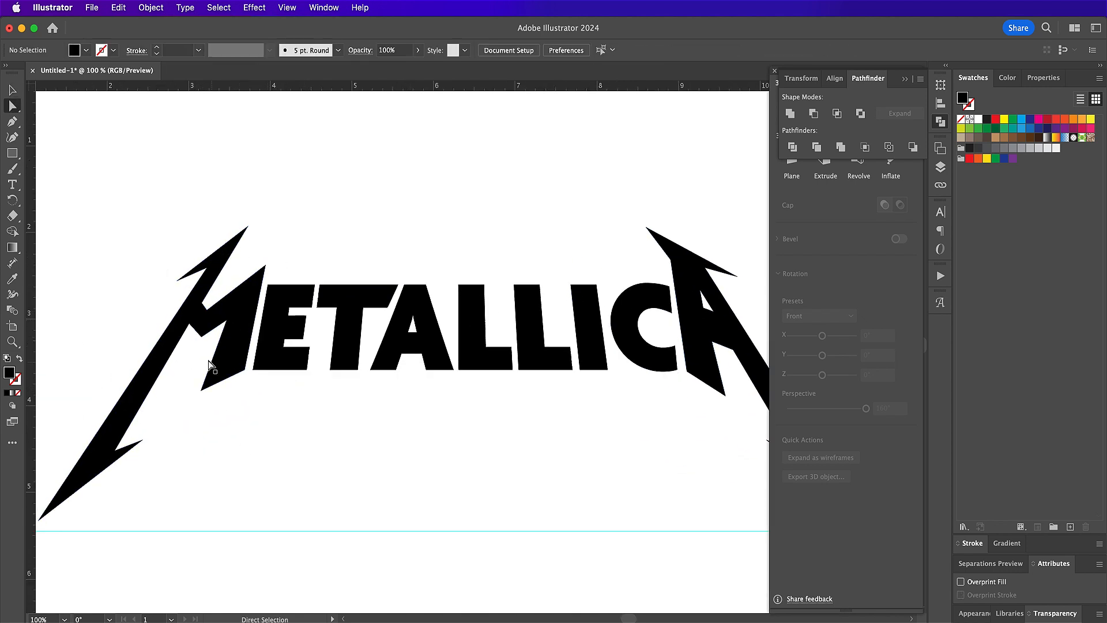
{"action": "left_click", "coordinate": [194, 330]}
Step: Shorten the outer barb at the top of the final A and nudge the whole A slightly toward the C
{"action": "scroll", "coordinate": [444, 247], "scroll_direction": "right", "scroll_amount": 5}
{"action": "left_click", "coordinate": [445, 247]}
{"action": "left_click", "coordinate": [460, 263]}
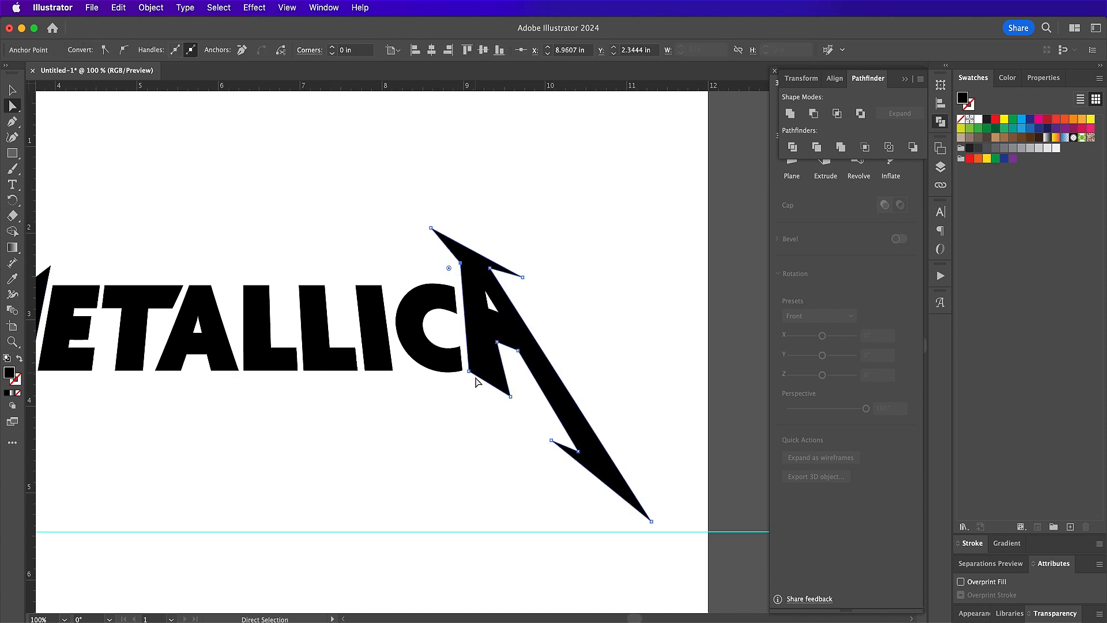
{"action": "left_click", "coordinate": [519, 278]}
{"action": "left_click_drag", "start_coordinate": [519, 278], "coordinate": [509, 272]}
{"action": "left_click", "coordinate": [519, 346]}
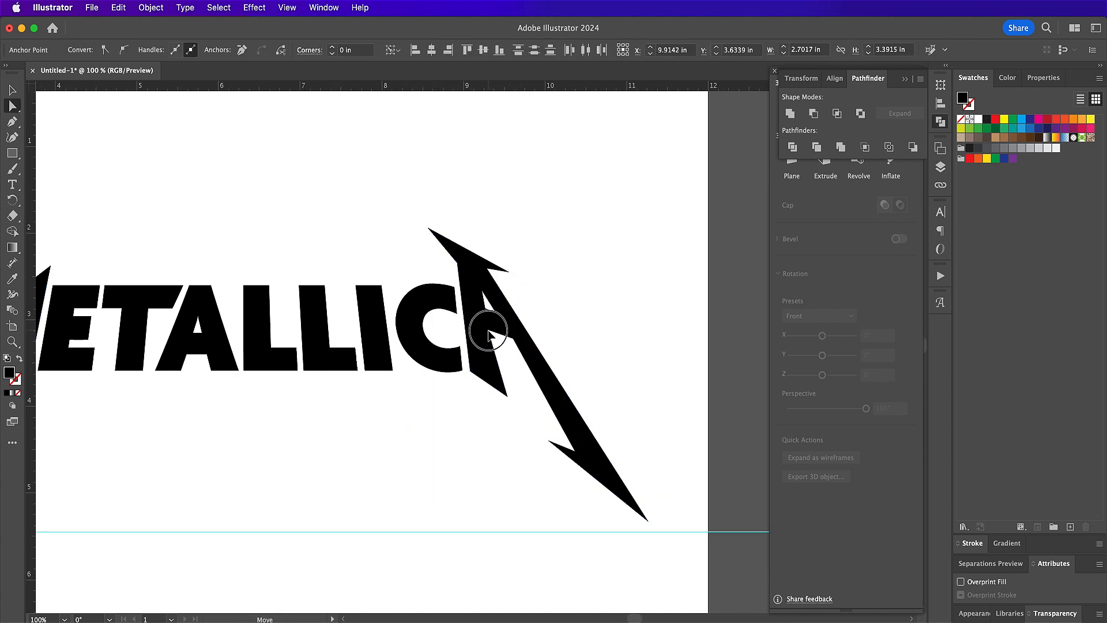
{"action": "left_click", "coordinate": [502, 390]}
Step: Fine-tune the M's anchor point at the notch between its top spike and inner diagonal, and deselect
{"action": "key", "text": "super+minus"}
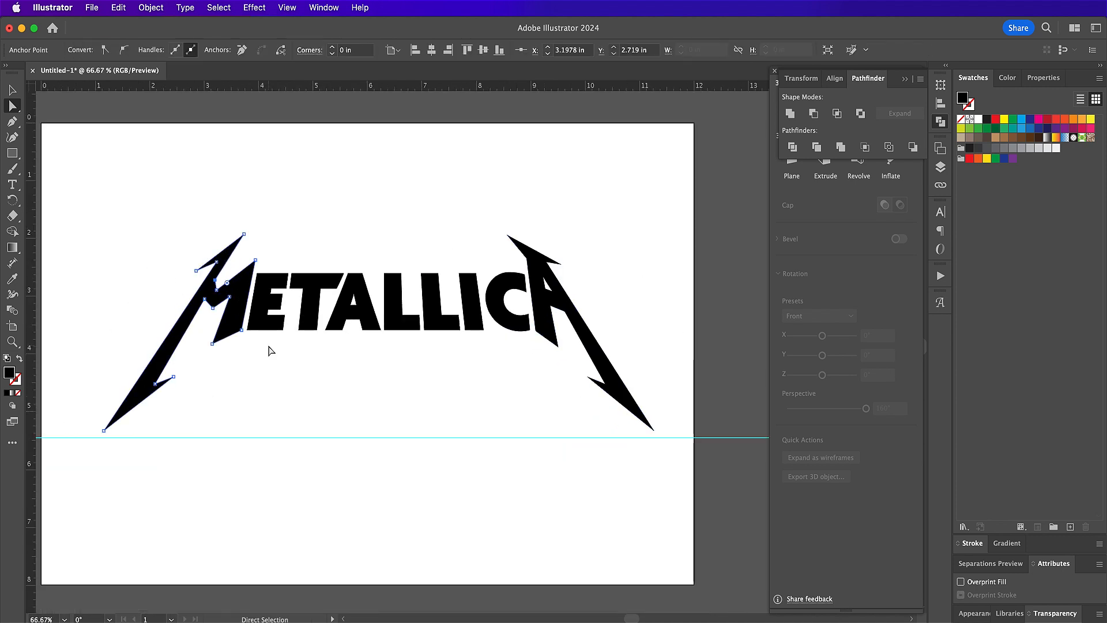
{"action": "key", "text": "super+equal"}
{"action": "key", "text": "super+equal"}
{"action": "key", "text": "super+equal"}
{"action": "left_click", "coordinate": [468, 355]}
{"action": "key", "text": "super+minus"}
{"action": "key", "text": "super+minus"}
{"action": "key", "text": "super+minus"}
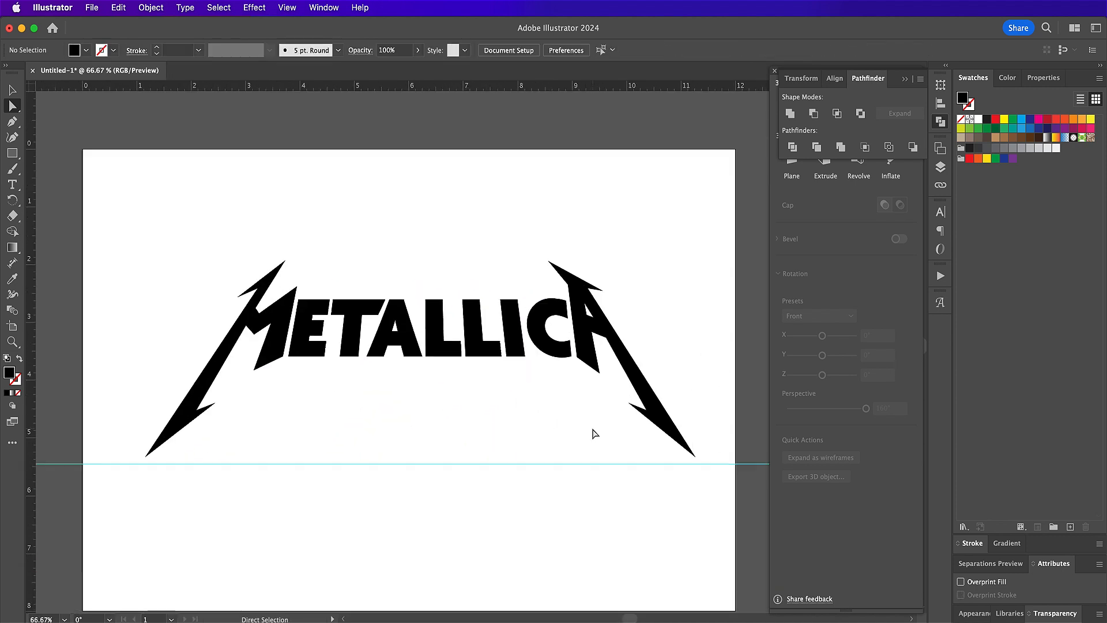
Step: Fine-tune the anchor points around the final A's upper-left spike above the C, and deselect
{"action": "left_click", "coordinate": [297, 286]}
{"action": "left_click", "coordinate": [564, 284]}
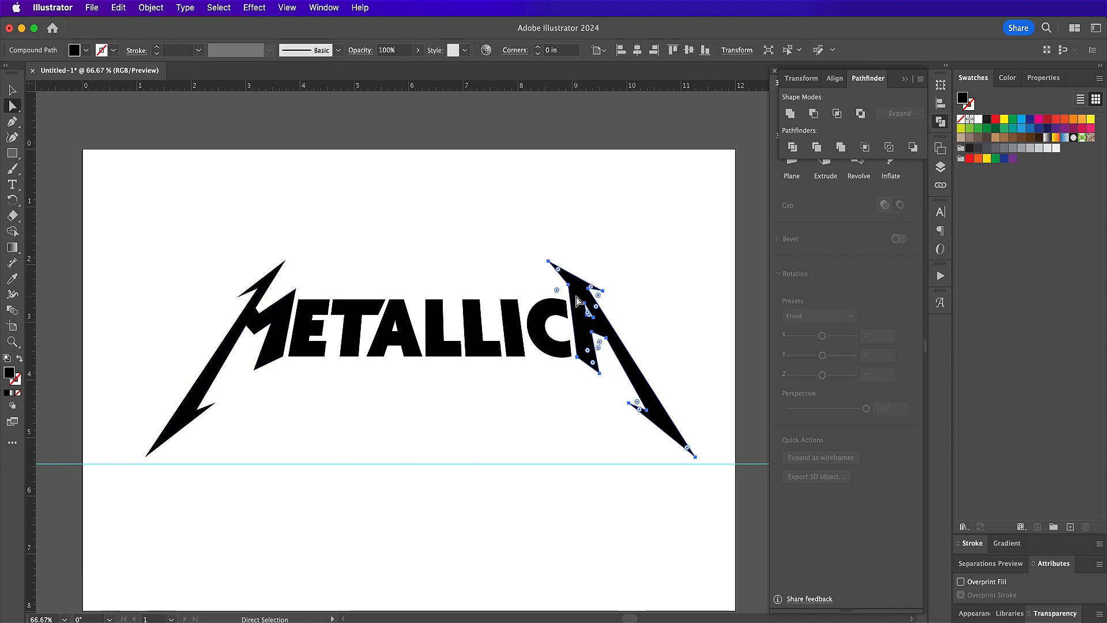
{"action": "key", "text": "super+equal"}
{"action": "key", "text": "super+equal"}
{"action": "key", "text": "super+equal"}
{"action": "left_click", "coordinate": [417, 288]}
{"action": "left_click_drag", "start_coordinate": [417, 287], "coordinate": [412, 277]}
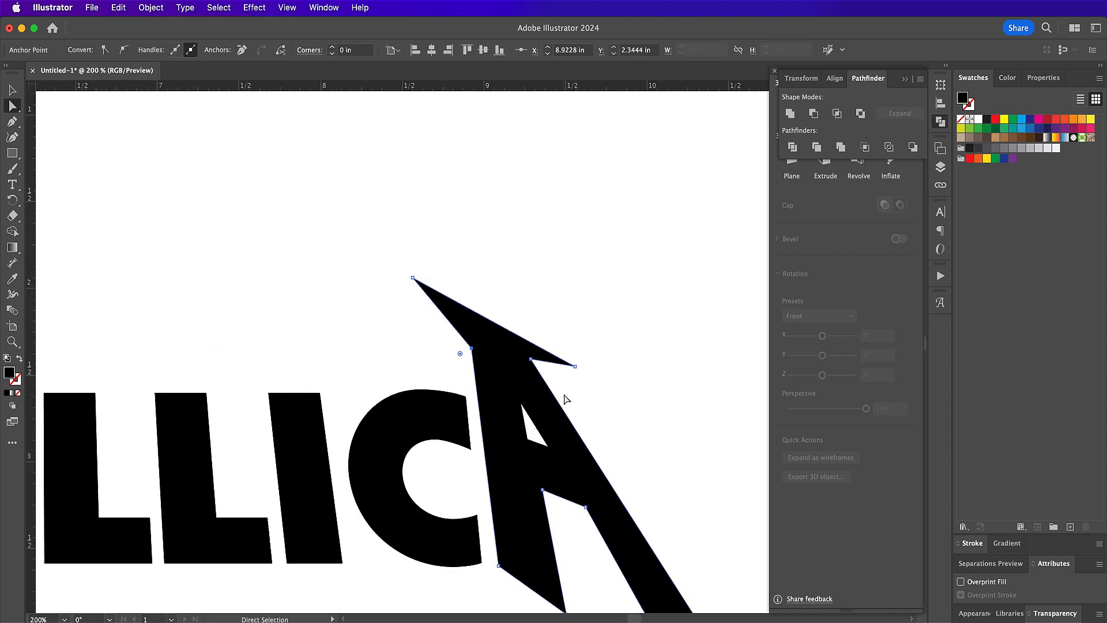
{"action": "left_click", "coordinate": [595, 445]}
{"action": "key", "text": "super+minus"}
{"action": "key", "text": "super+minus"}
{"action": "key", "text": "super+minus"}
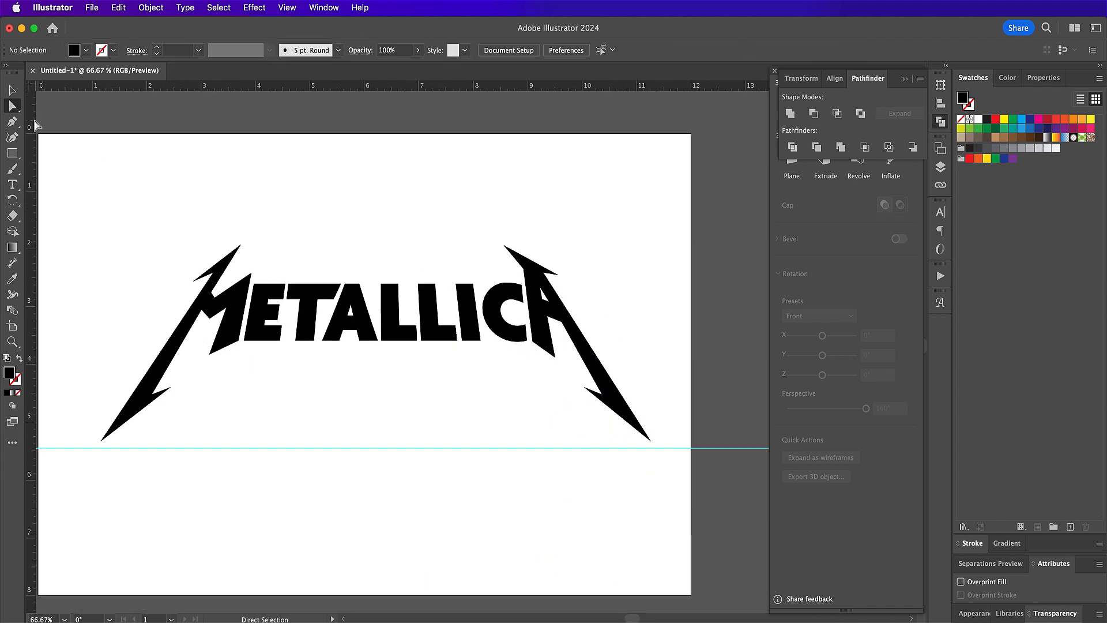
Step: Duplicate the complete wordmark and place the copy beside the artboard on its right
{"action": "left_click", "coordinate": [143, 358]}
{"action": "key", "text": "super+equal"}
{"action": "key", "text": "super+equal"}
{"action": "key", "text": "super+minus"}
{"action": "key", "text": "super+minus"}
{"action": "key", "text": "super+minus"}
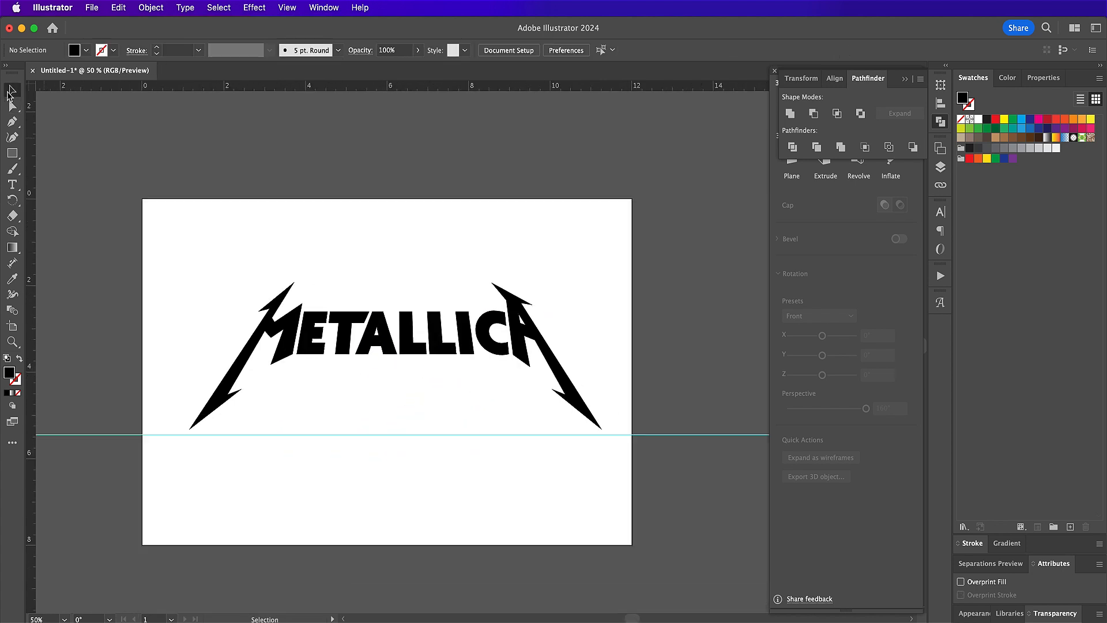
{"action": "scroll", "coordinate": [334, 487], "scroll_direction": "right", "scroll_amount": 3}
{"action": "key", "text": "v"}
{"action": "left_click", "coordinate": [199, 353]}
{"action": "left_click_drag", "start_coordinate": [80, 297], "coordinate": [519, 502]}
{"action": "key", "text": "a"}
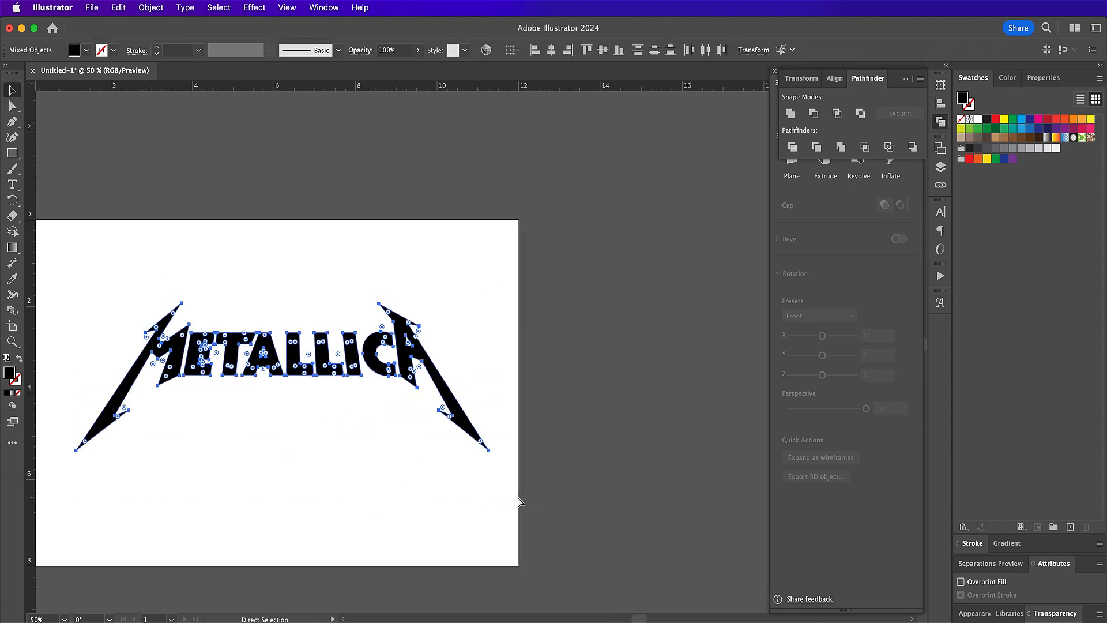
{"action": "left_click_drag", "start_coordinate": [213, 380], "coordinate": [672, 366], "text": "alt"}
{"action": "scroll", "coordinate": [502, 377], "scroll_direction": "right", "scroll_amount": 5}
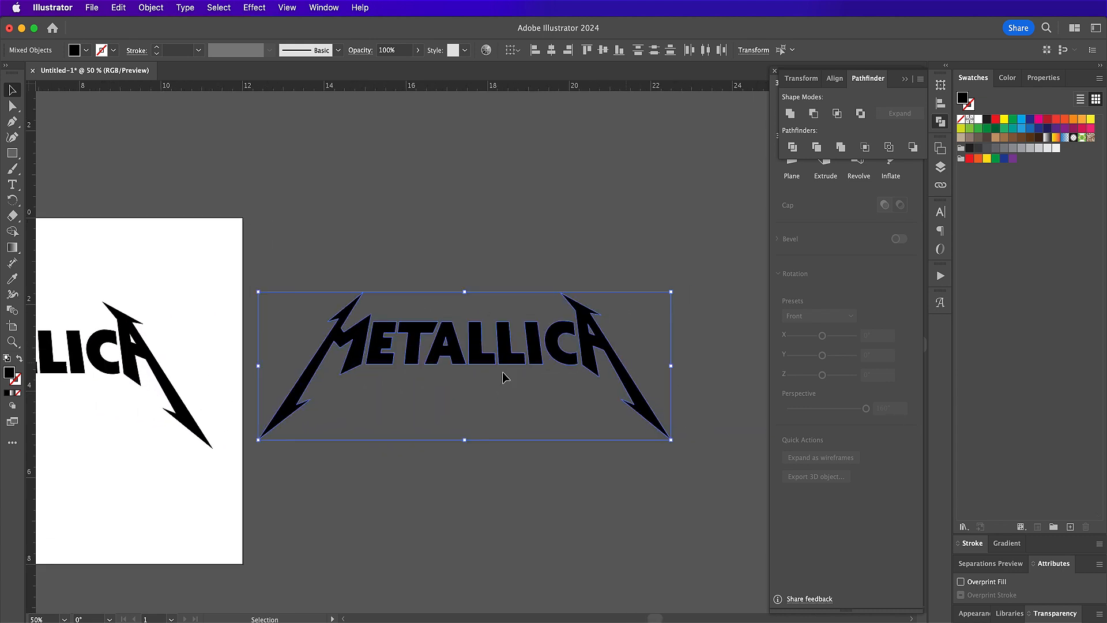
Step: Fill the wordmark copy with gray #808285 and unite its letter shapes with Pathfinder
{"action": "double_click", "coordinate": [9, 374]}
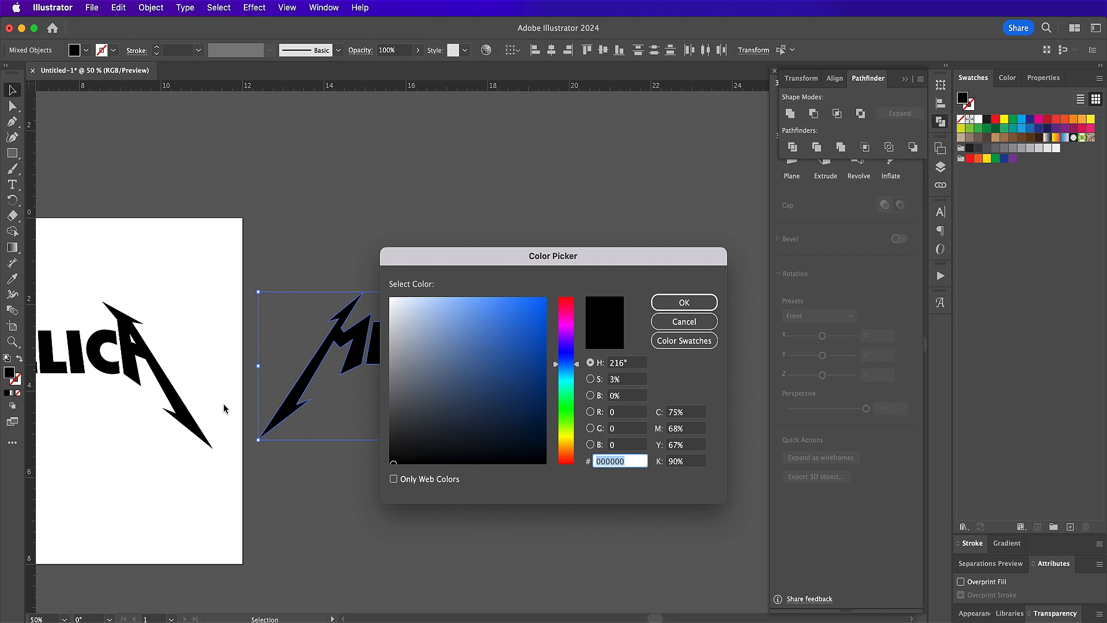
{"action": "type", "text": "808285"}
{"action": "key", "text": "Return"}
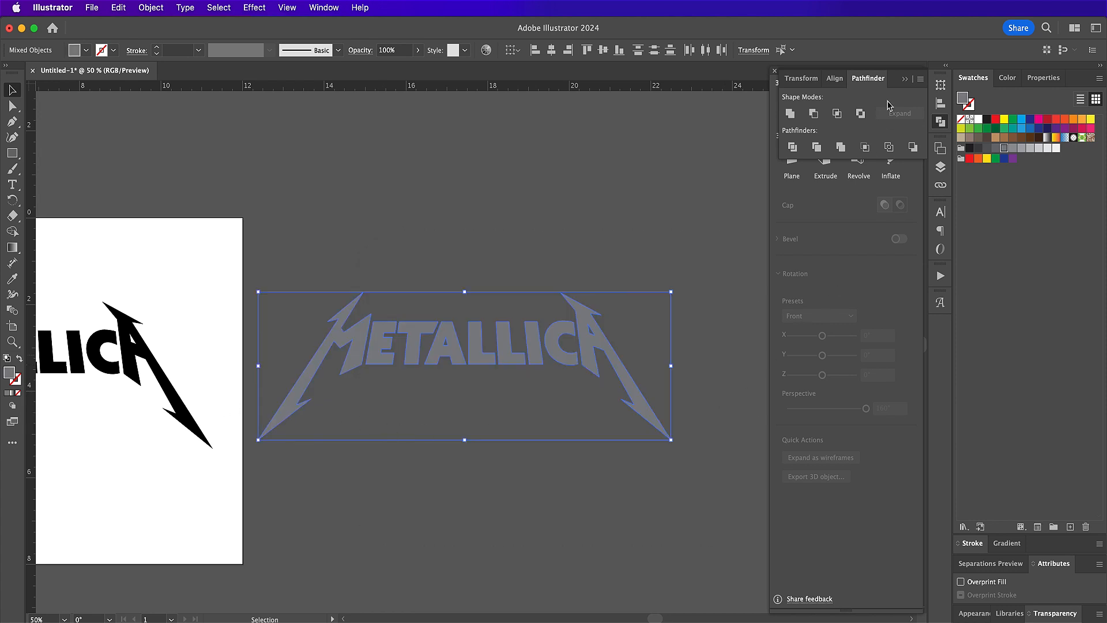
{"action": "left_click", "coordinate": [792, 117]}
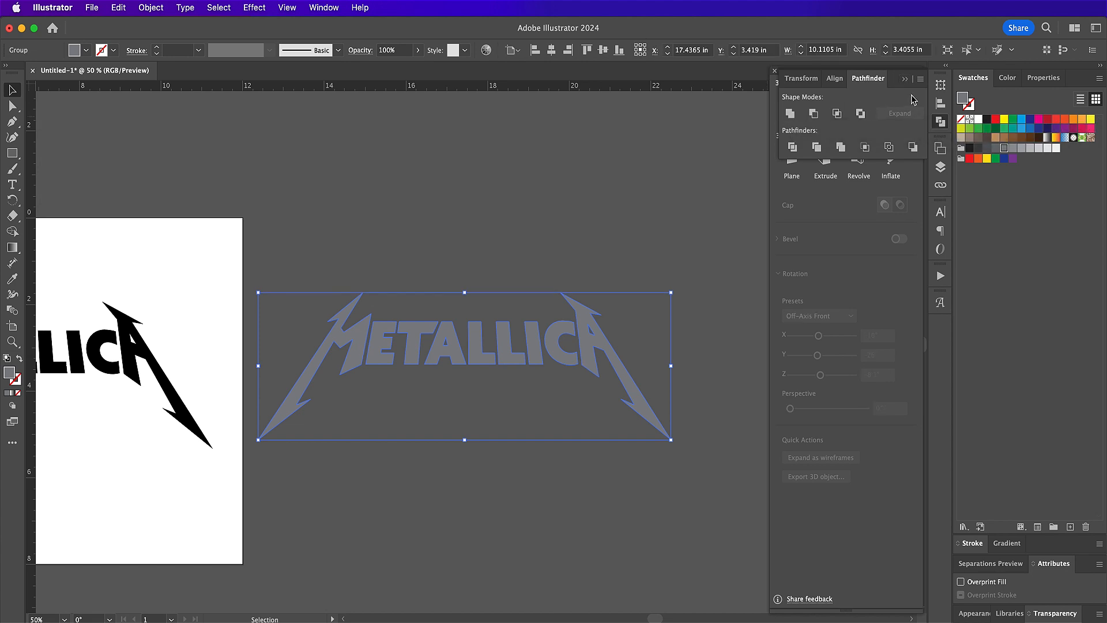
Step: Apply a 3D Extrude to the gray wordmark with a depth of 12.25 in
{"action": "left_click", "coordinate": [905, 79]}
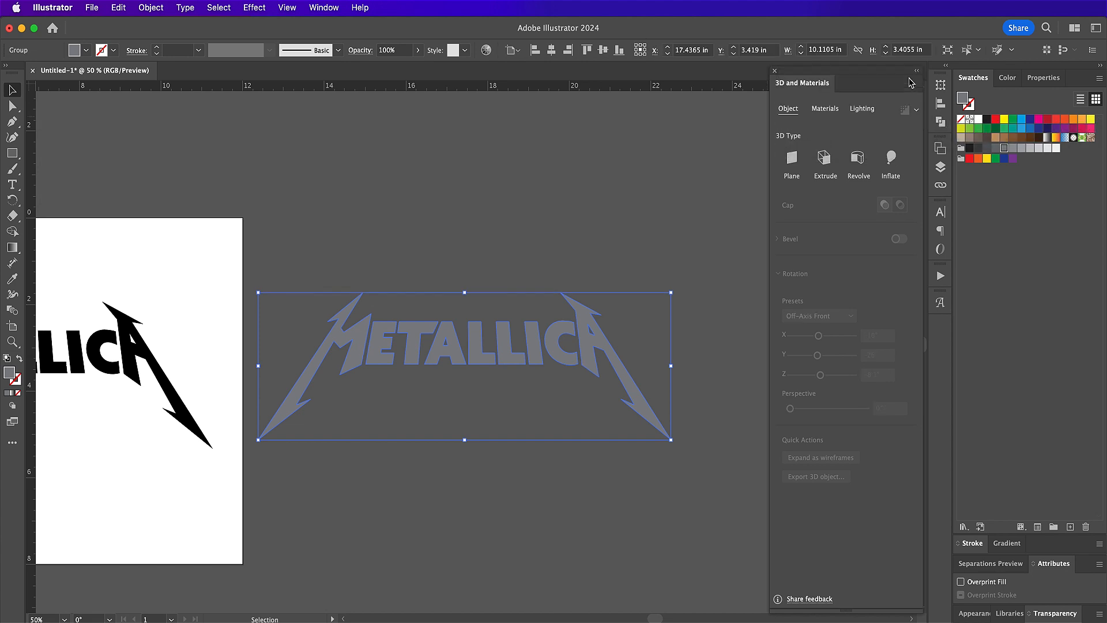
{"action": "left_click", "coordinate": [825, 159]}
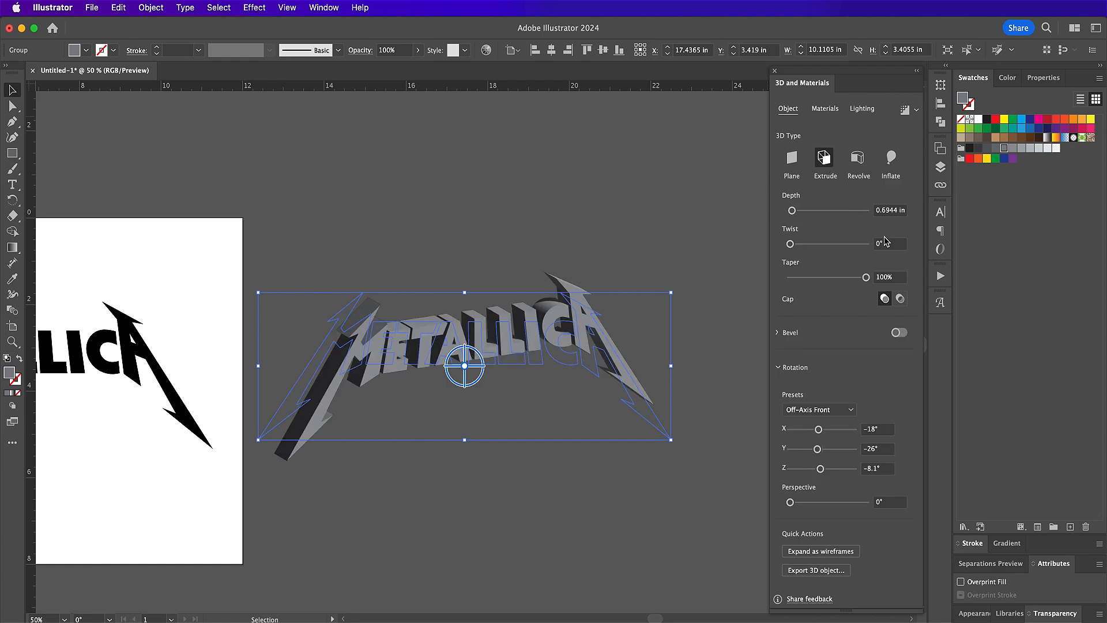
{"action": "left_click", "coordinate": [897, 211]}
{"action": "type", "text": "12"}
{"action": "key", "text": "Return"}
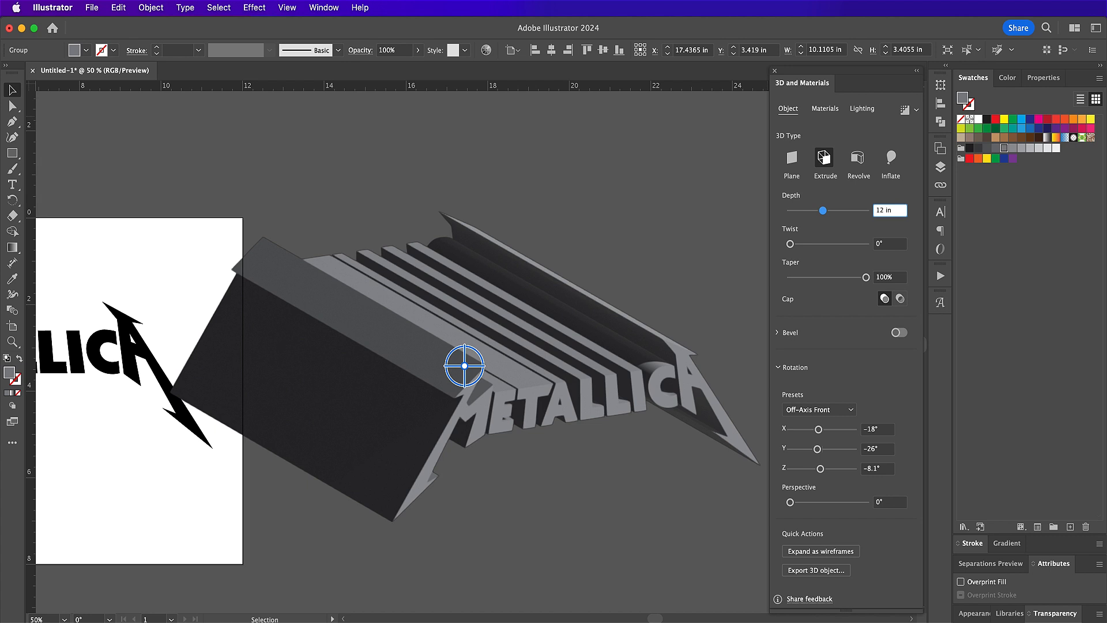
{"action": "type", "text": ".25"}
{"action": "key", "text": "Return"}
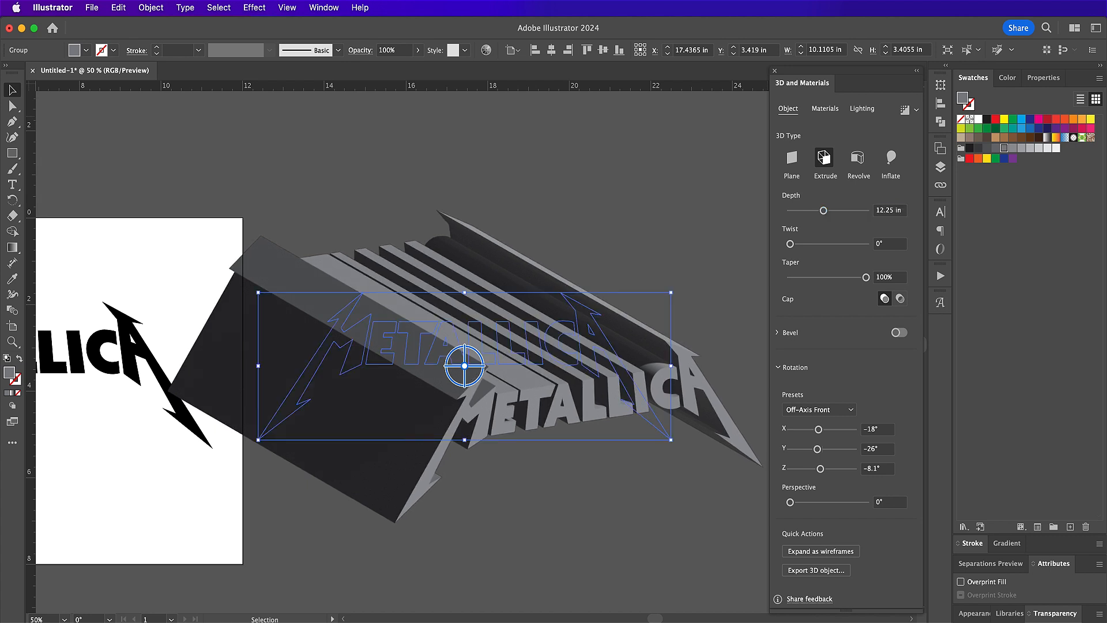
Step: Set the extruded wordmark's rotation preset to Front and its perspective to 160°
{"action": "left_click", "coordinate": [818, 409]}
{"action": "left_click", "coordinate": [815, 448]}
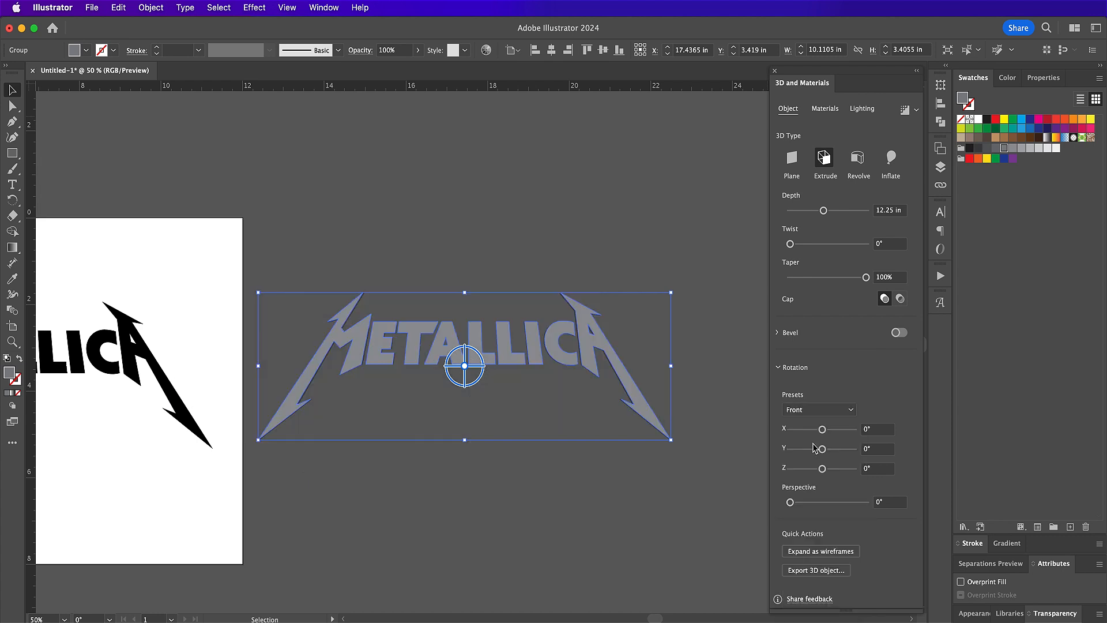
{"action": "left_click_drag", "start_coordinate": [791, 503], "coordinate": [866, 502]}
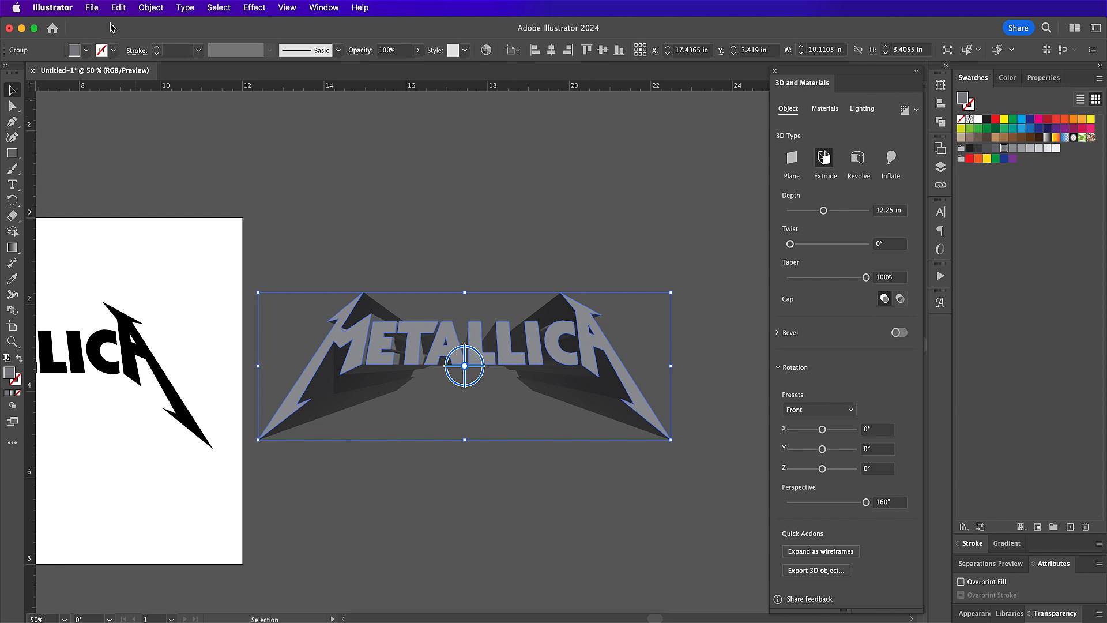
Step: Copy the extruded wordmark, switch to Photoshop, and paste it into the dark document as a Smart Object
{"action": "left_click", "coordinate": [119, 7]}
{"action": "left_click", "coordinate": [123, 76]}
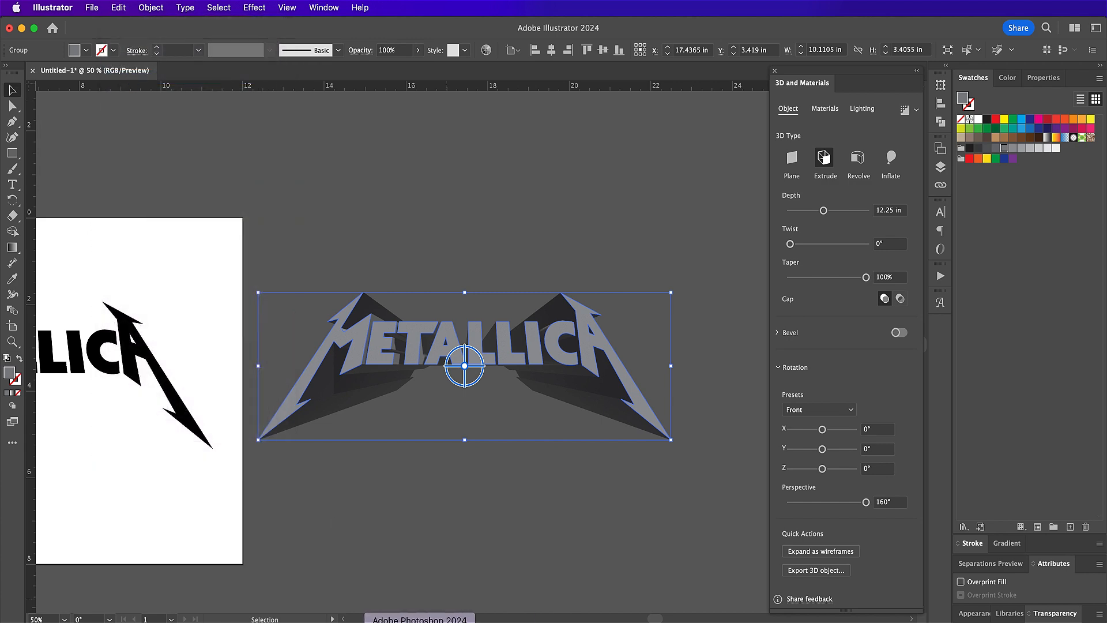
{"action": "left_click", "coordinate": [432, 615]}
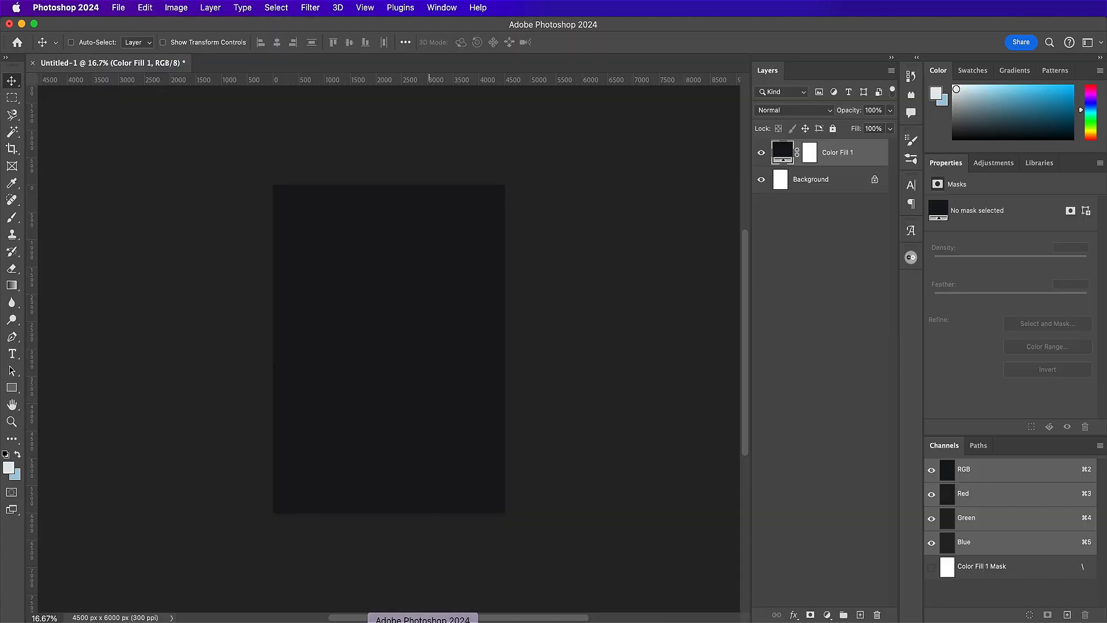
{"action": "left_click", "coordinate": [146, 11]}
{"action": "left_click", "coordinate": [171, 128]}
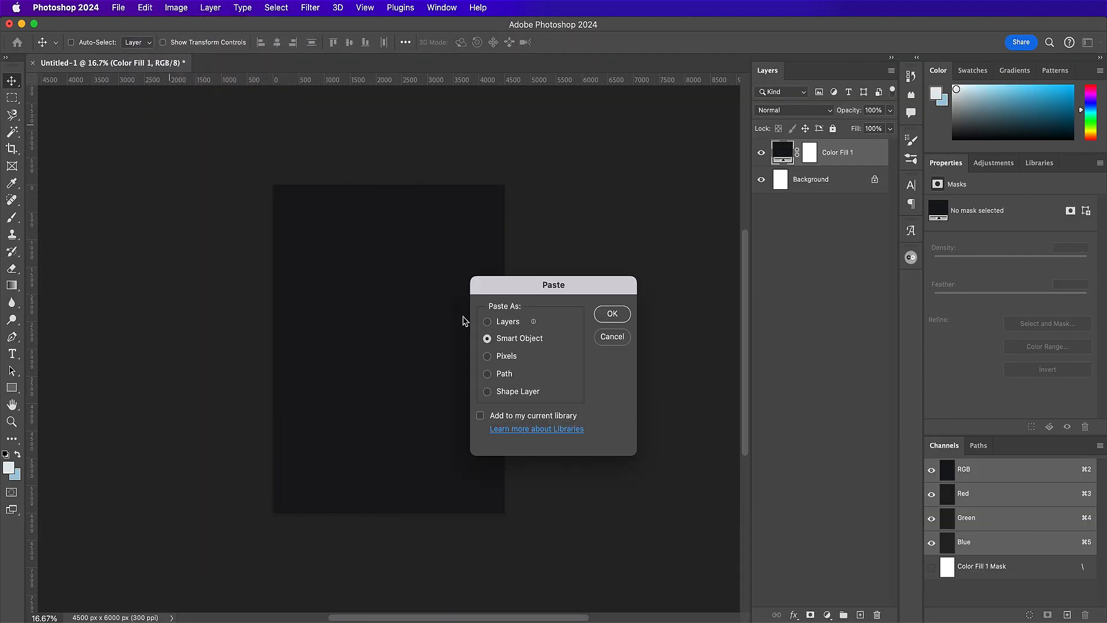
{"action": "left_click", "coordinate": [614, 315]}
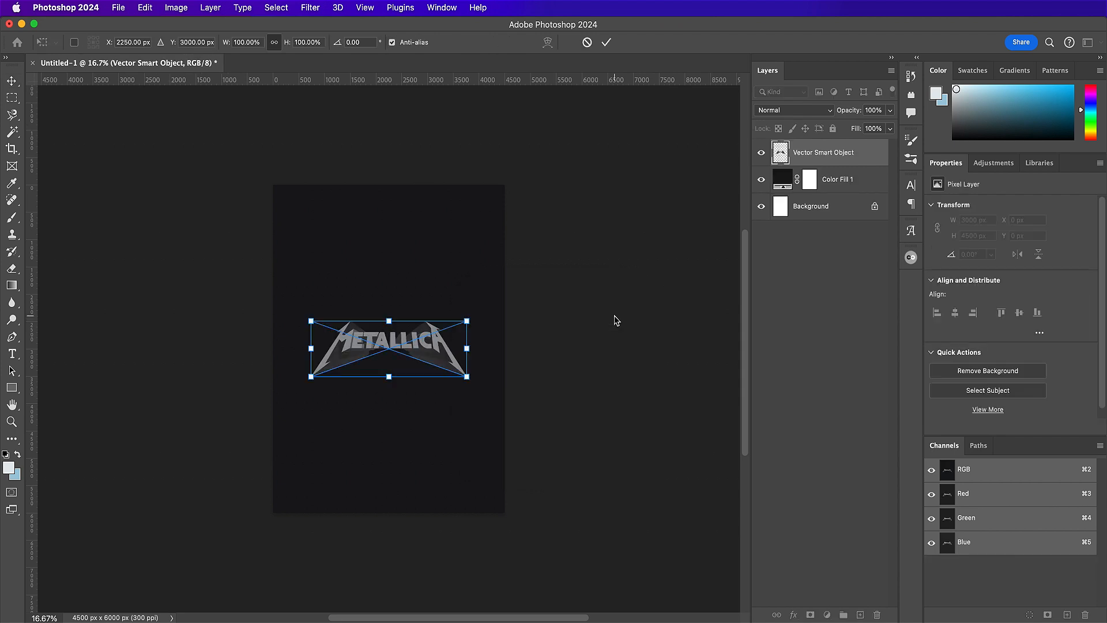
Step: Scale the pasted 3D wordmark proportionally to about 135% and rename its layer Metallica 3D
{"action": "key", "text": "shift+Up"}
{"action": "key", "text": "shift+Up"}
{"action": "key", "text": "shift+Up"}
{"action": "key", "text": "shift+Up"}
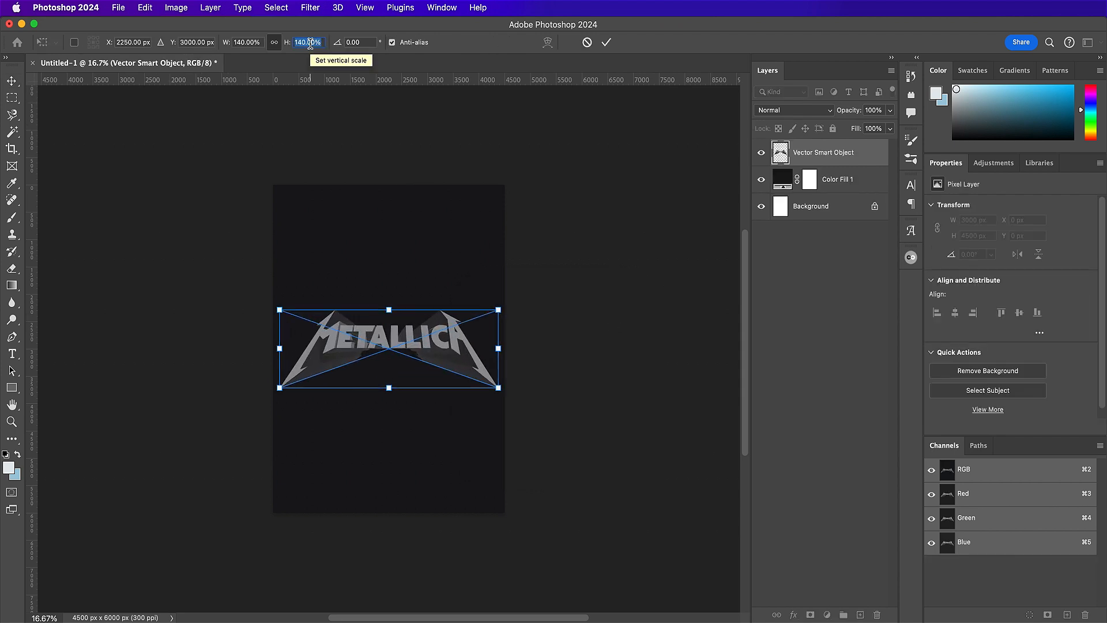
{"action": "key", "text": "Down"}
{"action": "key", "text": "Down"}
{"action": "key", "text": "Down"}
{"action": "key", "text": "Down"}
{"action": "key", "text": "Down"}
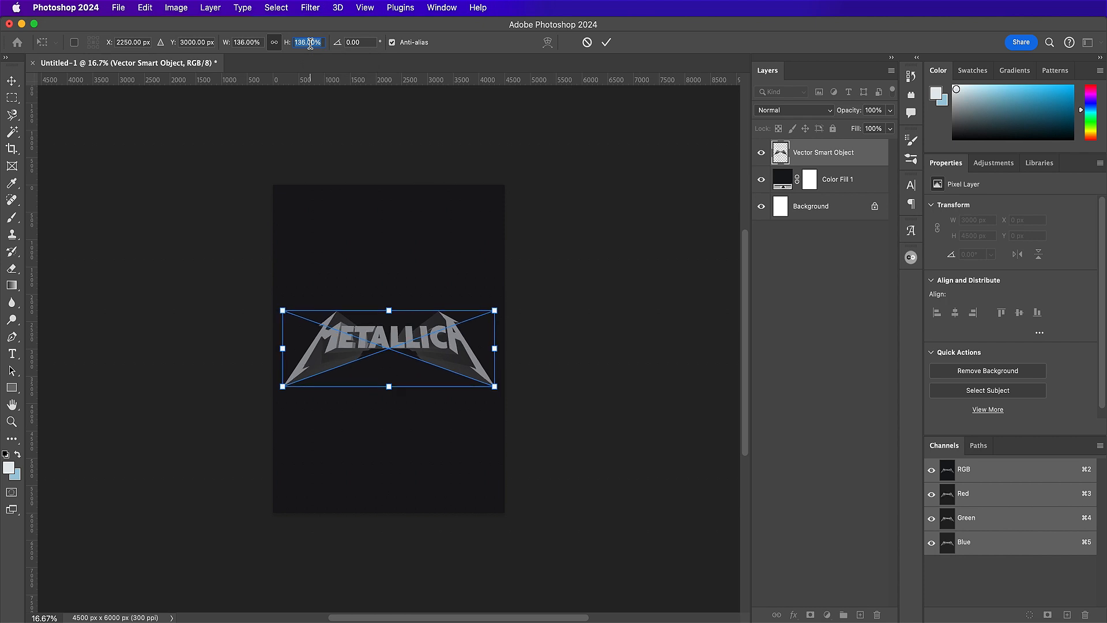
{"action": "key", "text": "Return"}
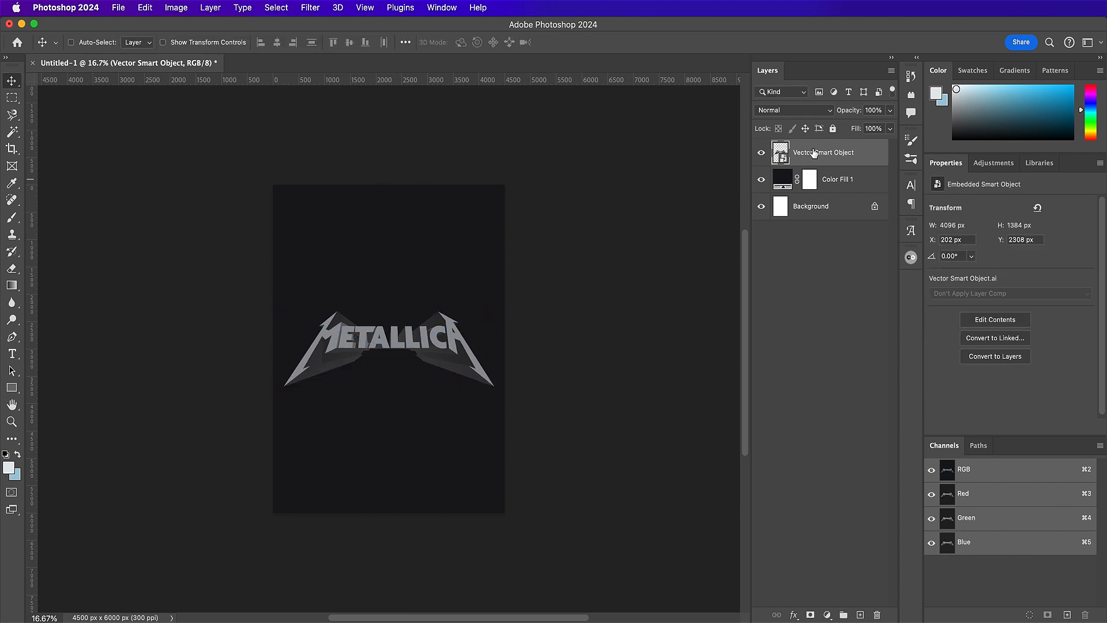
{"action": "type", "text": "Metallica 3D"}
{"action": "key", "text": "Return"}
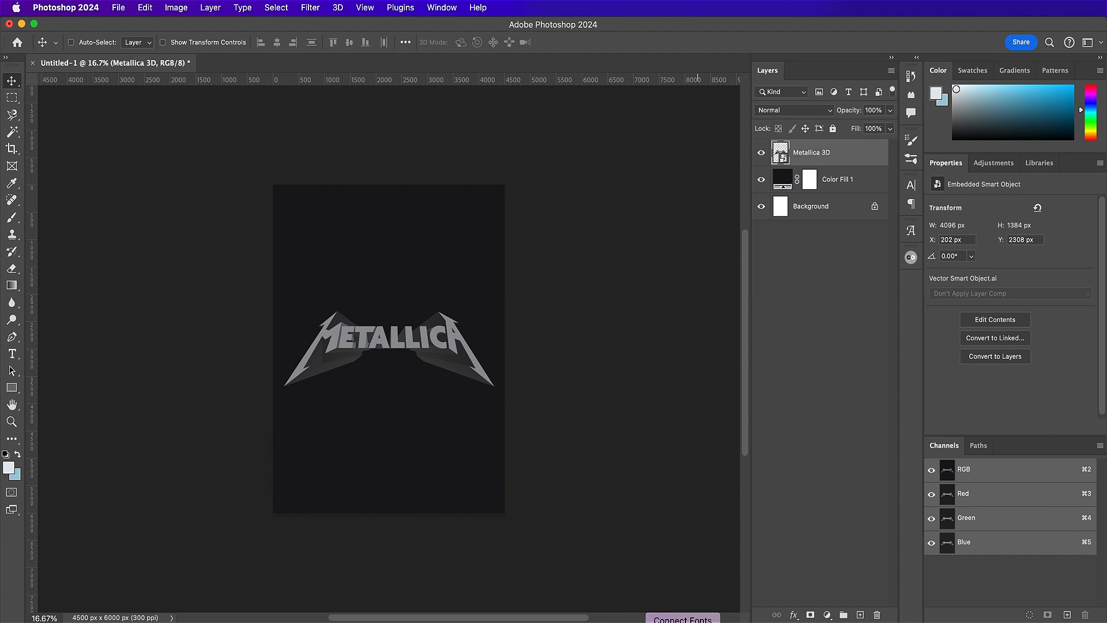
Step: Switch to Illustrator and copy the complete flat black wordmark from the artboard
{"action": "left_click", "coordinate": [502, 619]}
{"action": "scroll", "coordinate": [267, 436], "scroll_direction": "up", "scroll_amount": 5}
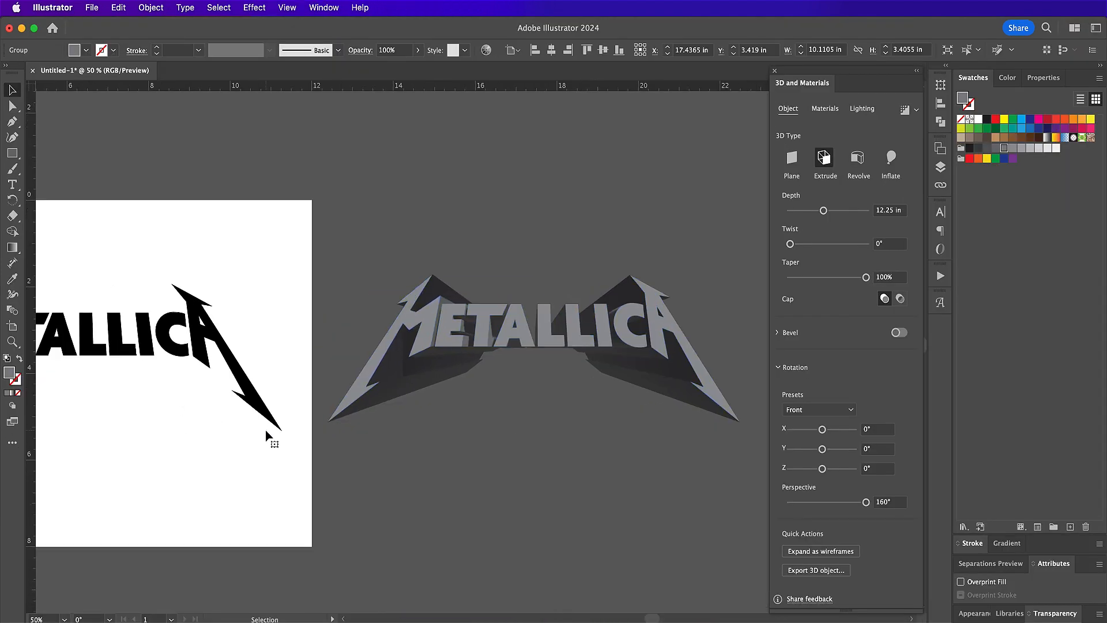
{"action": "left_click_drag", "start_coordinate": [93, 269], "coordinate": [512, 451]}
{"action": "left_click", "coordinate": [128, 8]}
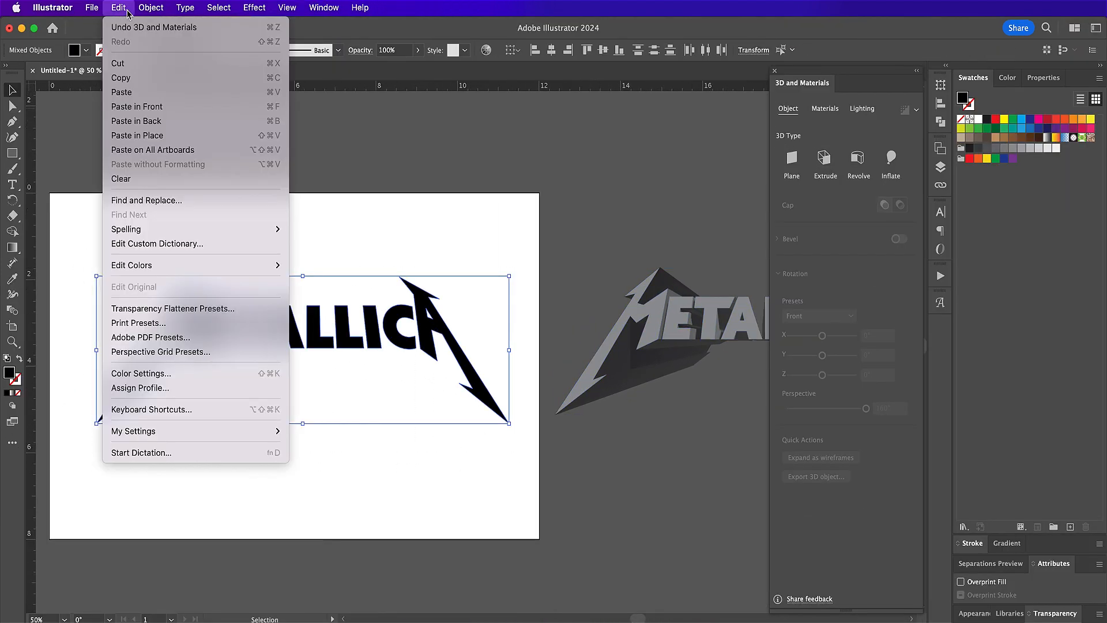
{"action": "left_click", "coordinate": [128, 78]}
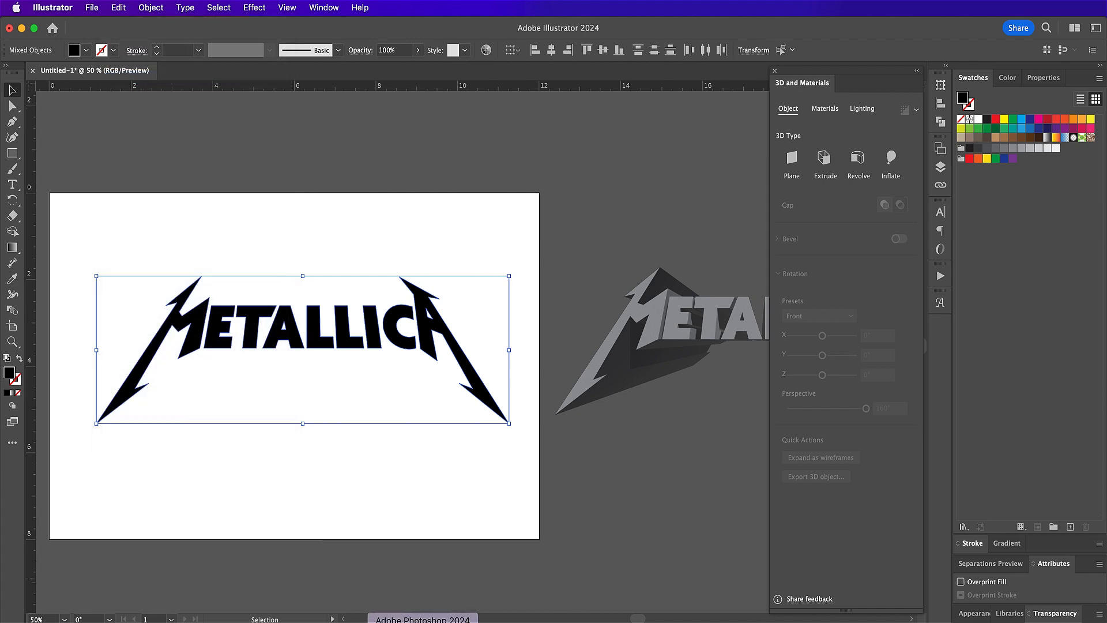
Step: Switch to Photoshop and paste the flat wordmark as a Smart Object above the Metallica 3D layer
{"action": "left_click", "coordinate": [418, 620]}
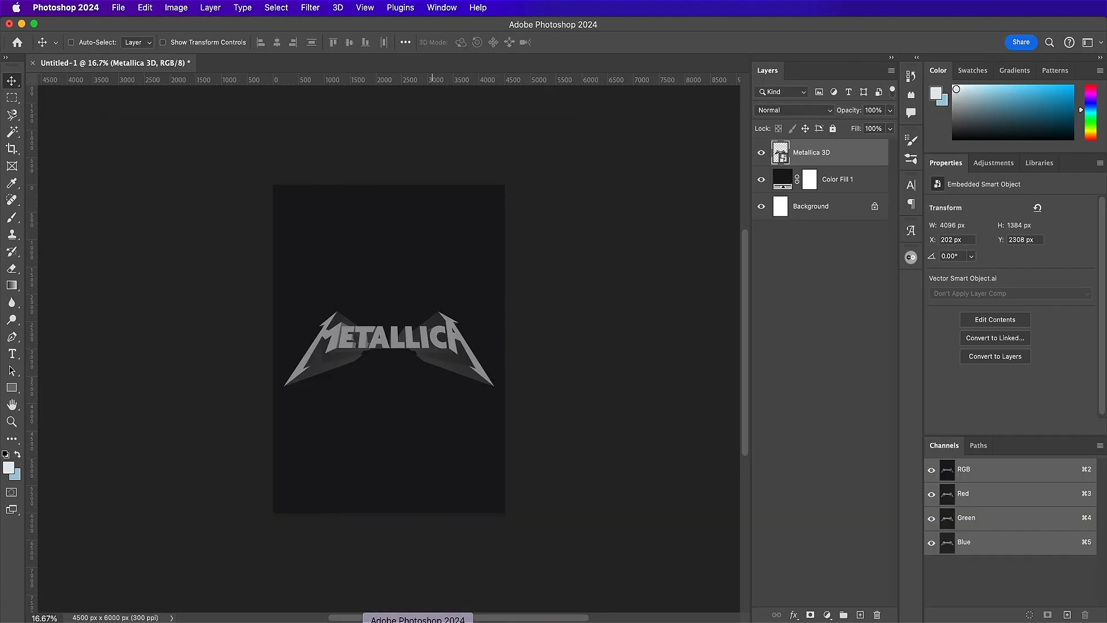
{"action": "left_click", "coordinate": [143, 8]}
{"action": "left_click", "coordinate": [156, 117]}
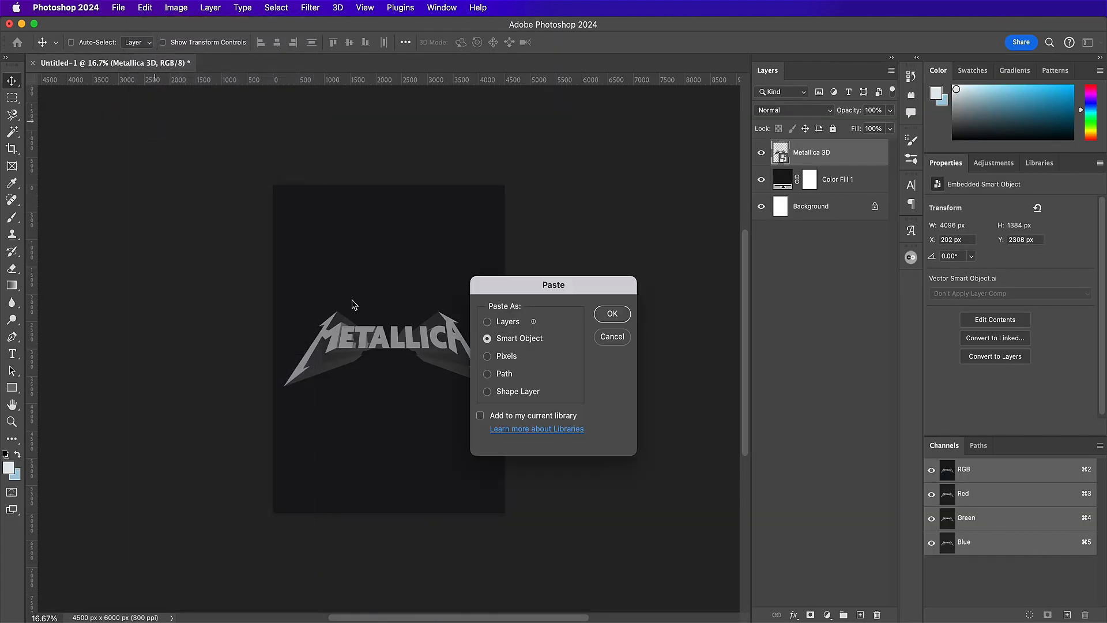
{"action": "left_click", "coordinate": [604, 319]}
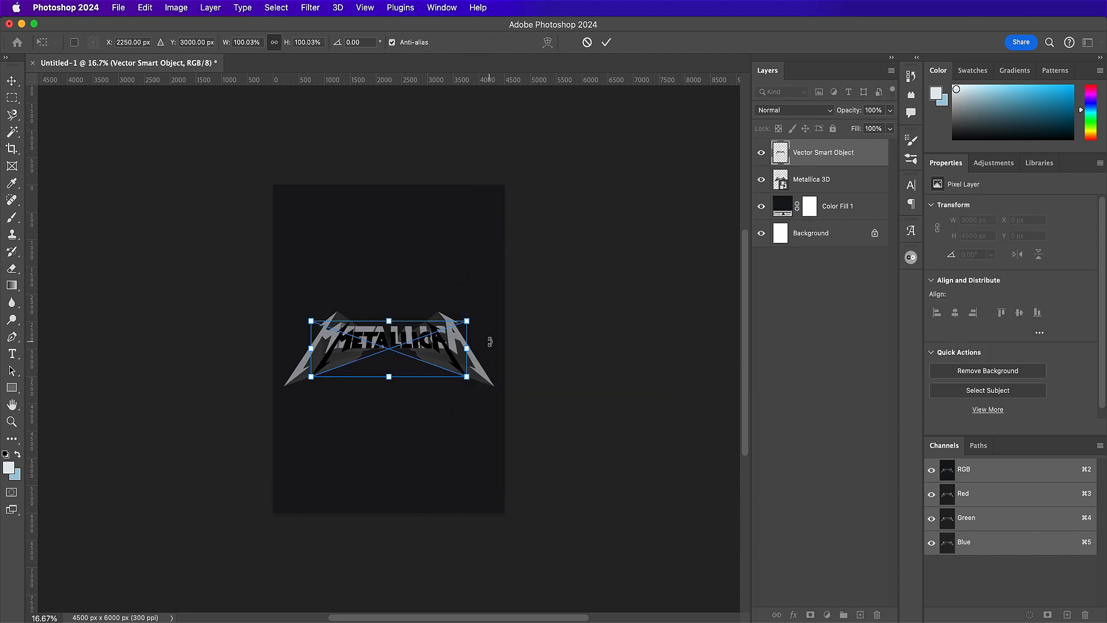
Step: Scale the pasted flat wordmark proportionally to about 135% so it matches the 3D wordmark
{"action": "key", "text": "shift+Up"}
{"action": "key", "text": "shift+Up"}
{"action": "key", "text": "shift+Up"}
{"action": "key", "text": "shift+Up"}
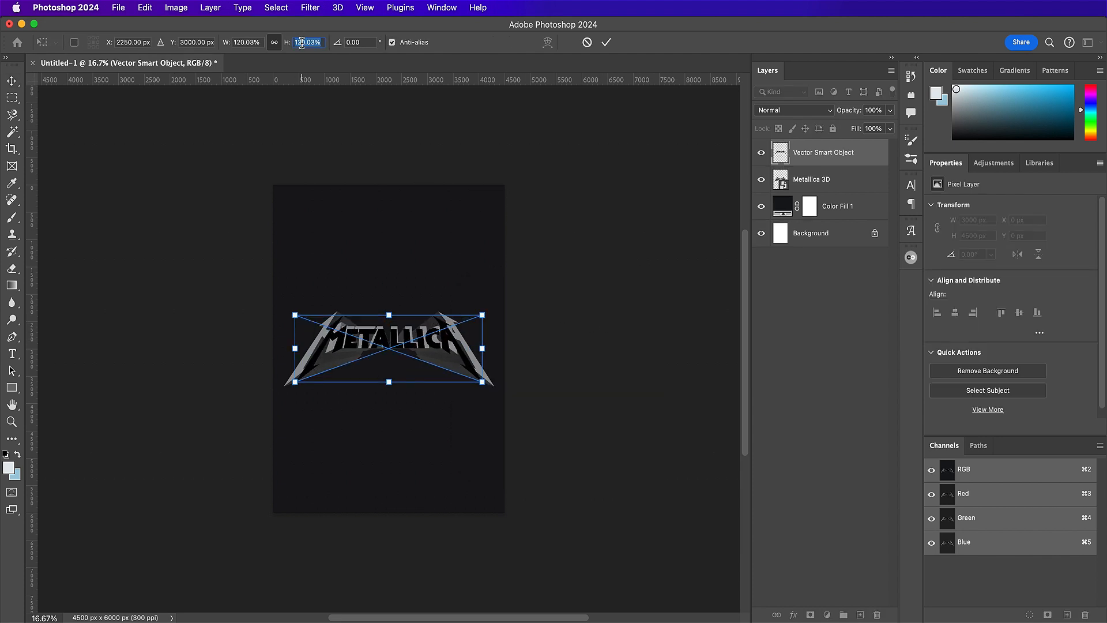
{"action": "key", "text": "Down"}
{"action": "key", "text": "Down"}
{"action": "key", "text": "Down"}
{"action": "key", "text": "Down"}
{"action": "key", "text": "Down"}
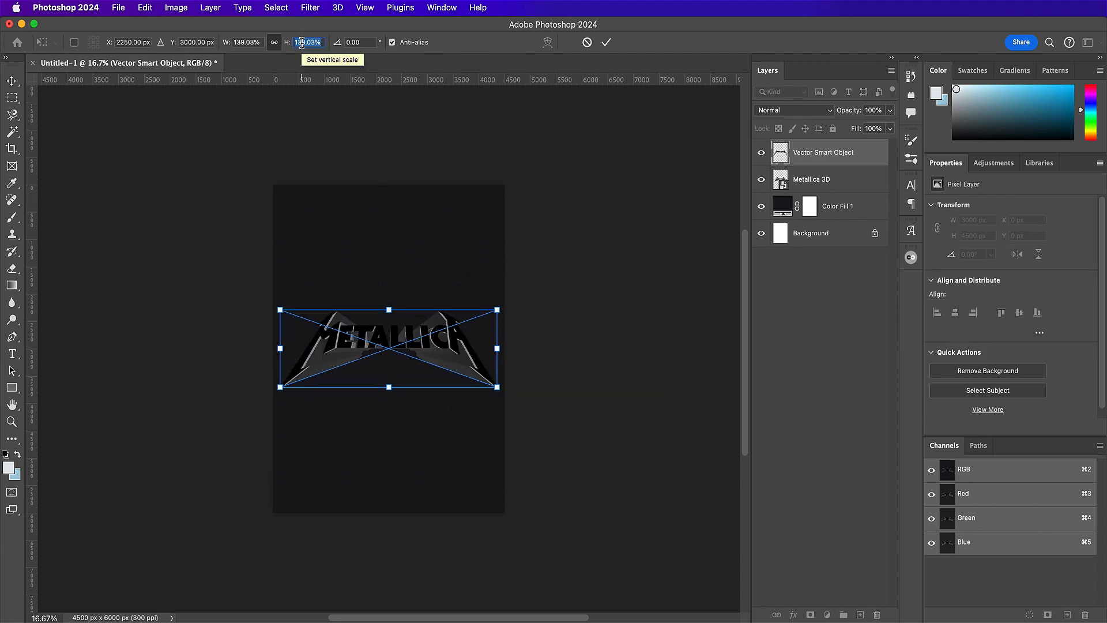
{"action": "key", "text": "Right"}
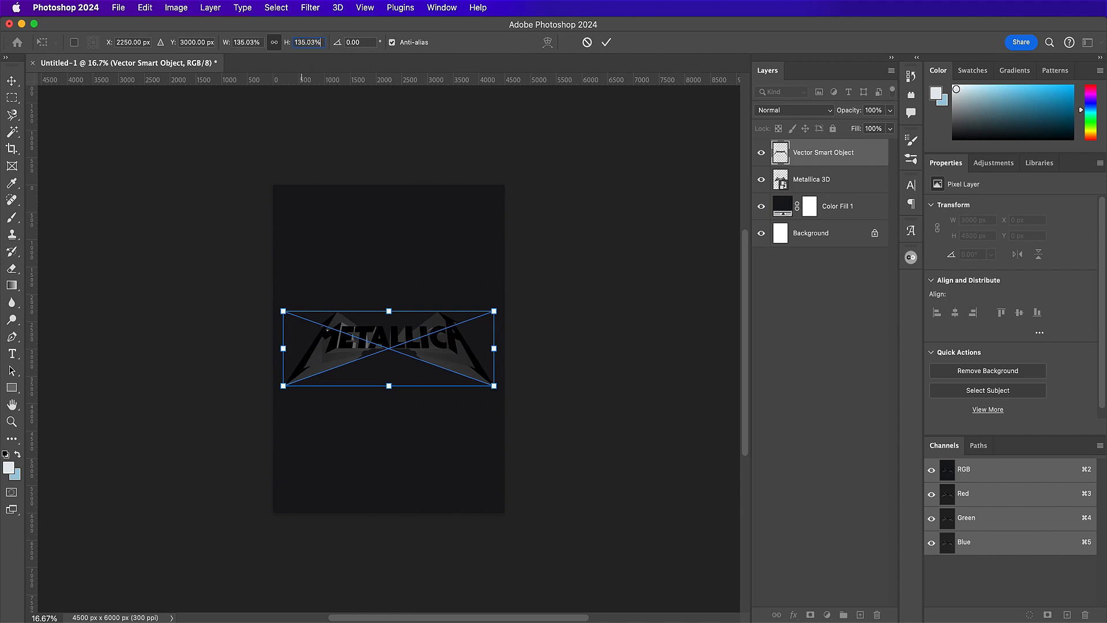
{"action": "key", "text": "BackSpace"}
{"action": "key", "text": "BackSpace"}
{"action": "key", "text": "Return"}
Step: Rename the flat wordmark's layer Metallica - Flat
{"action": "key", "text": "super+equal"}
{"action": "key", "text": "super+equal"}
{"action": "key", "text": "super+equal"}
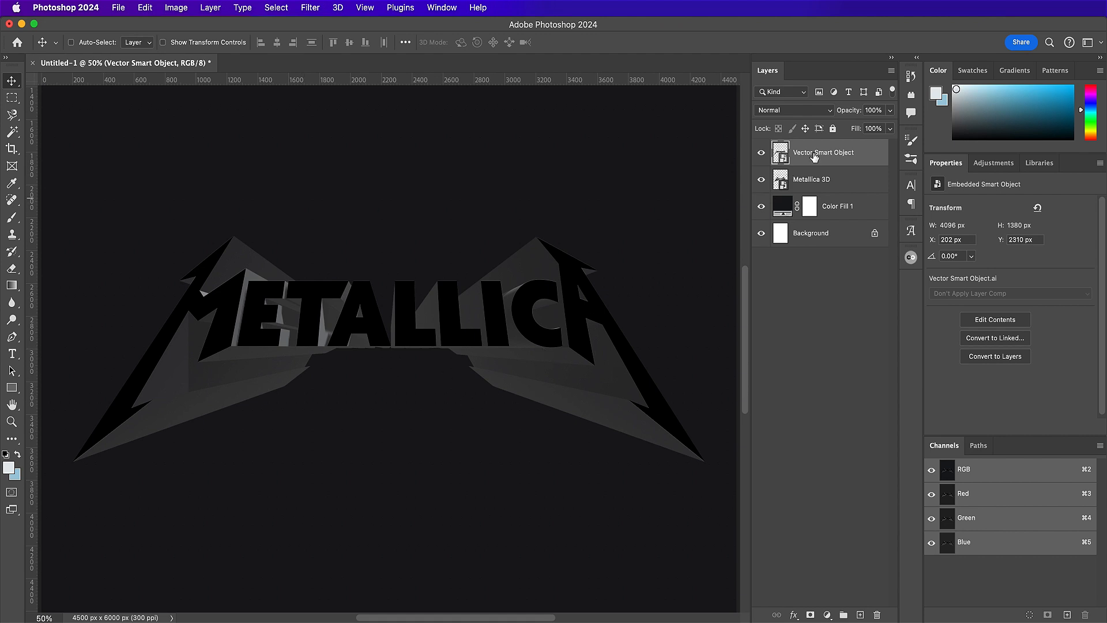
{"action": "type", "text": "Metallica - Flat"}
{"action": "key", "text": "Return"}
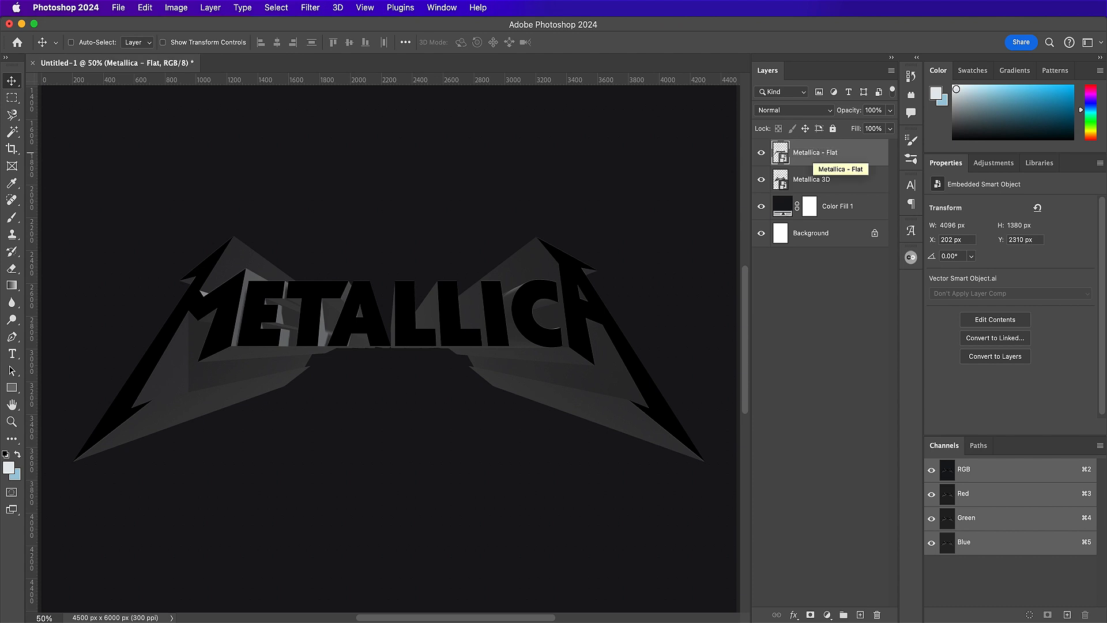
Step: Place the Metallica 3D layer in a group named Metallica 3D and hide the Metallica - Flat layer
{"action": "left_click", "coordinate": [823, 181]}
{"action": "double_click", "coordinate": [823, 181]}
{"action": "key", "text": "super+c"}
{"action": "key", "text": "Return"}
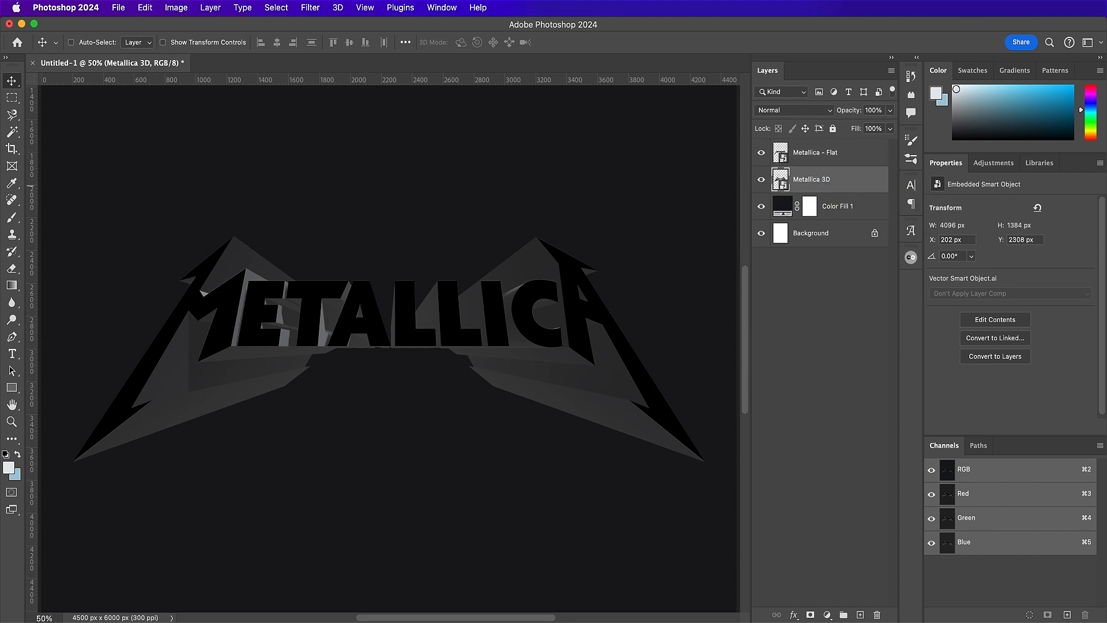
{"action": "left_click", "coordinate": [843, 615]}
{"action": "double_click", "coordinate": [811, 181]}
{"action": "key", "text": "super+v"}
{"action": "key", "text": "Return"}
{"action": "left_click_drag", "start_coordinate": [853, 202], "coordinate": [849, 183]}
{"action": "left_click", "coordinate": [775, 175]}
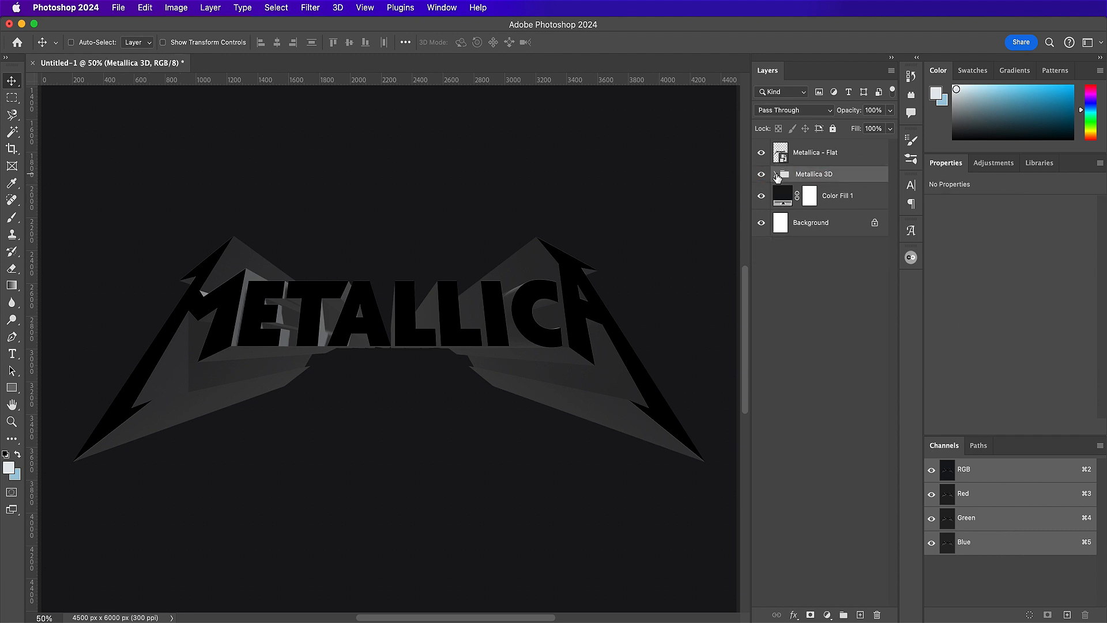
{"action": "left_click", "coordinate": [761, 153]}
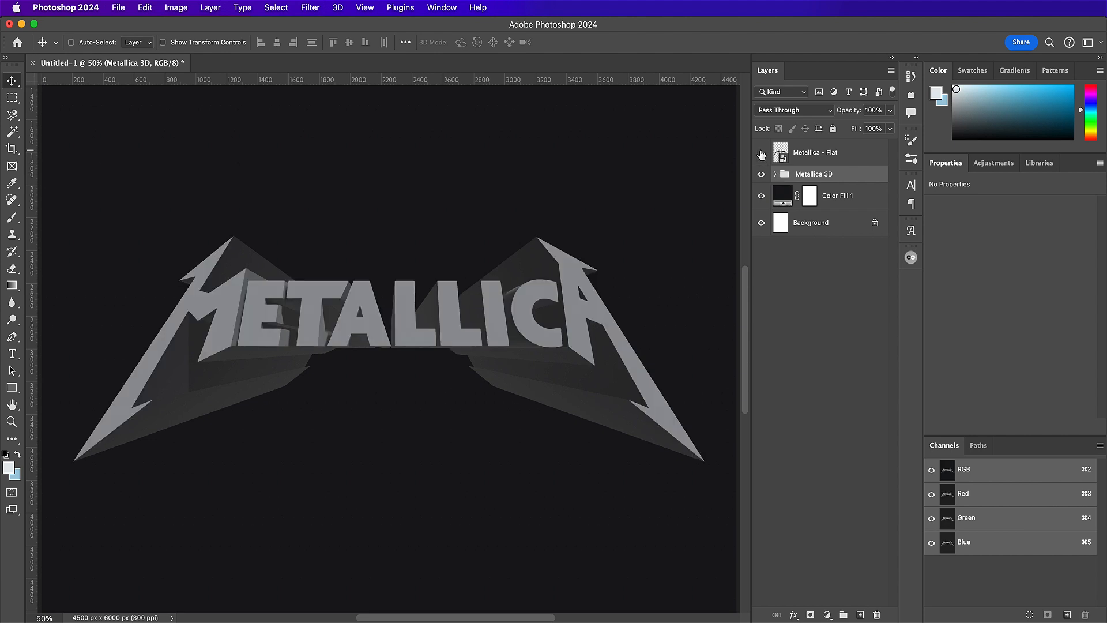
{"action": "scroll", "coordinate": [674, 256], "scroll_direction": "down", "scroll_amount": 5}
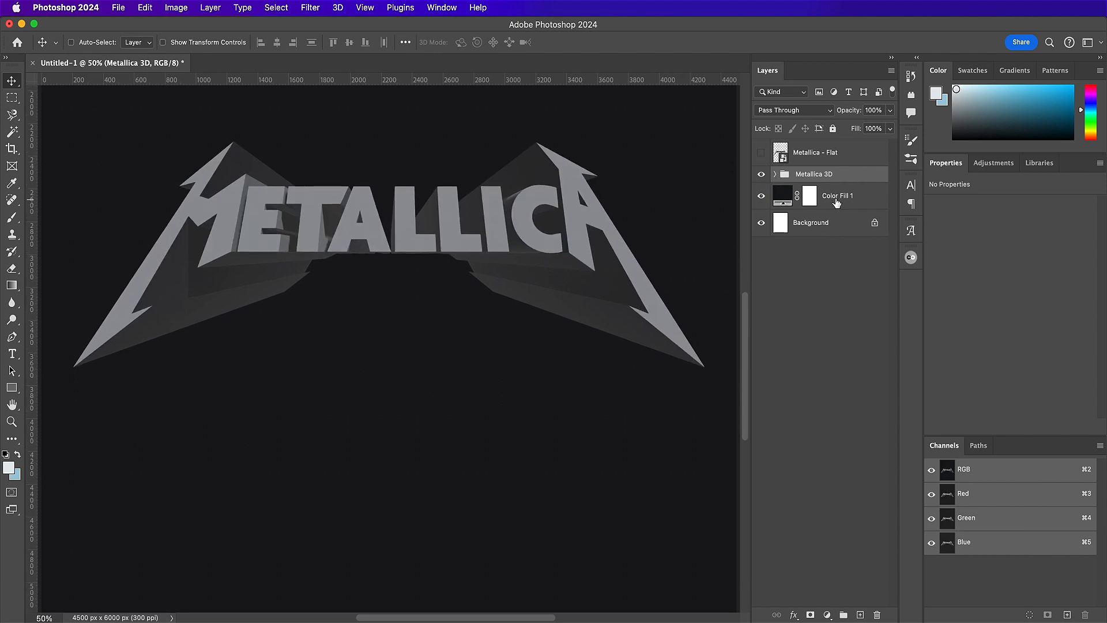
Step: Add a Bevel & Emboss effect to the Metallica 3D group with a size of 27 px and an altitude of 32°
{"action": "double_click", "coordinate": [843, 176]}
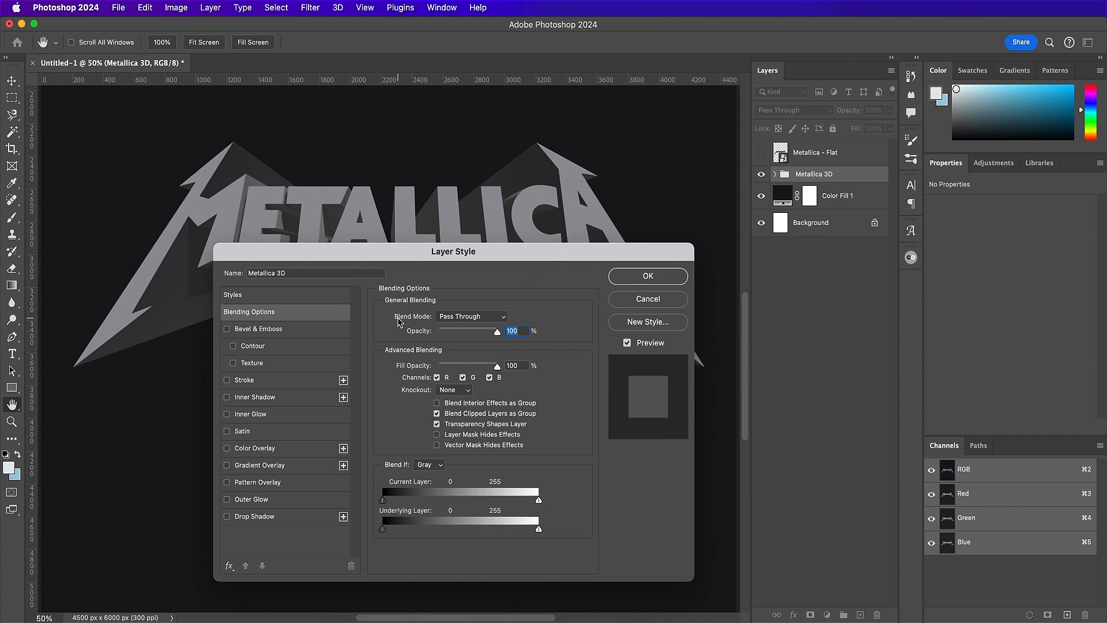
{"action": "left_click", "coordinate": [312, 329]}
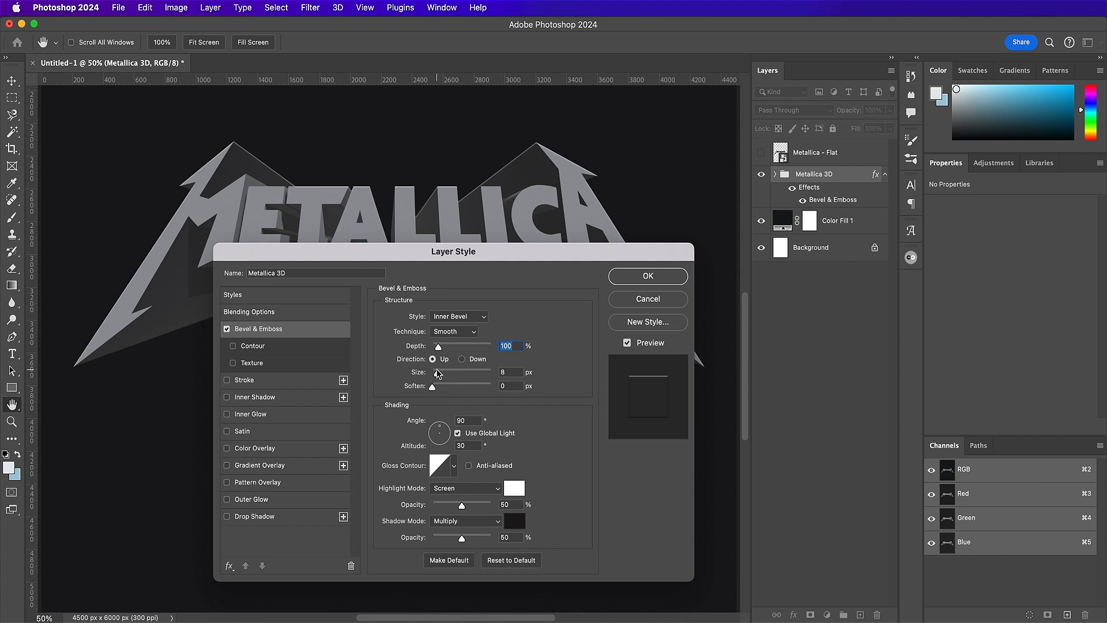
{"action": "double_click", "coordinate": [516, 373]}
{"action": "type", "text": "27"}
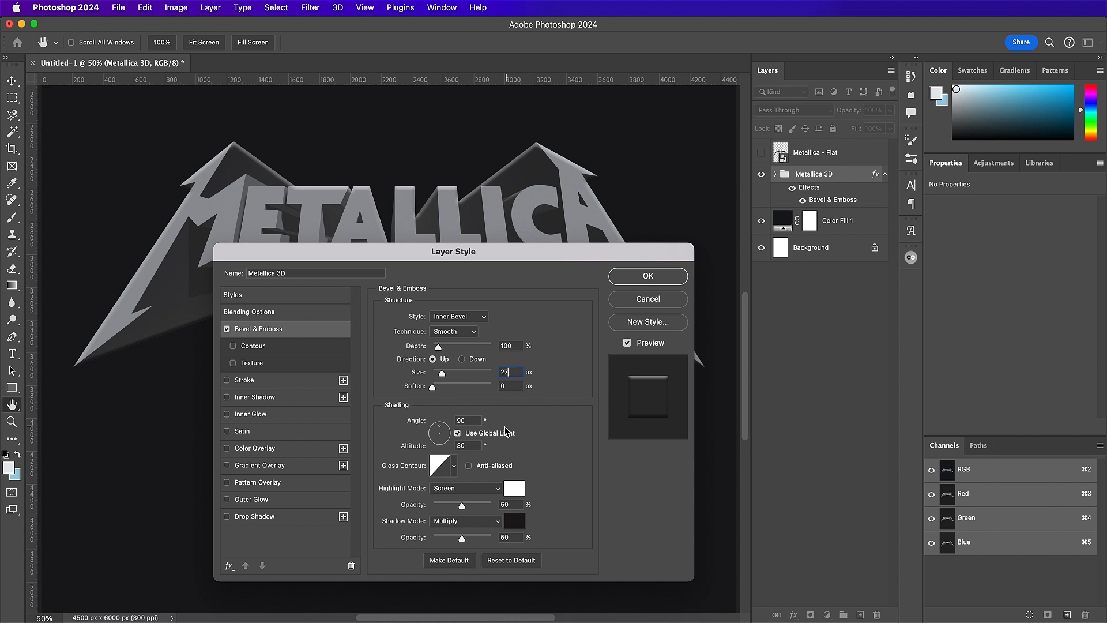
{"action": "double_click", "coordinate": [477, 445]}
{"action": "type", "text": "32"}
Step: Set the bevel highlight to Linear Dodge (Add), color #d8321a, 100% opacity, and the bevel shadow opacity to 0%
{"action": "left_click", "coordinate": [478, 488]}
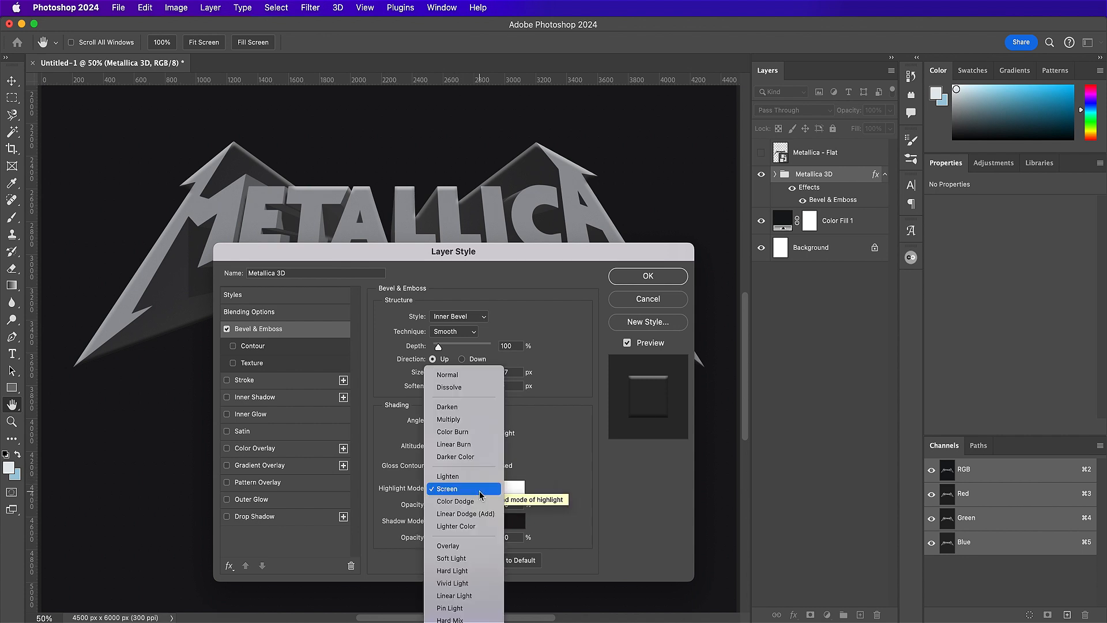
{"action": "left_click", "coordinate": [478, 514]}
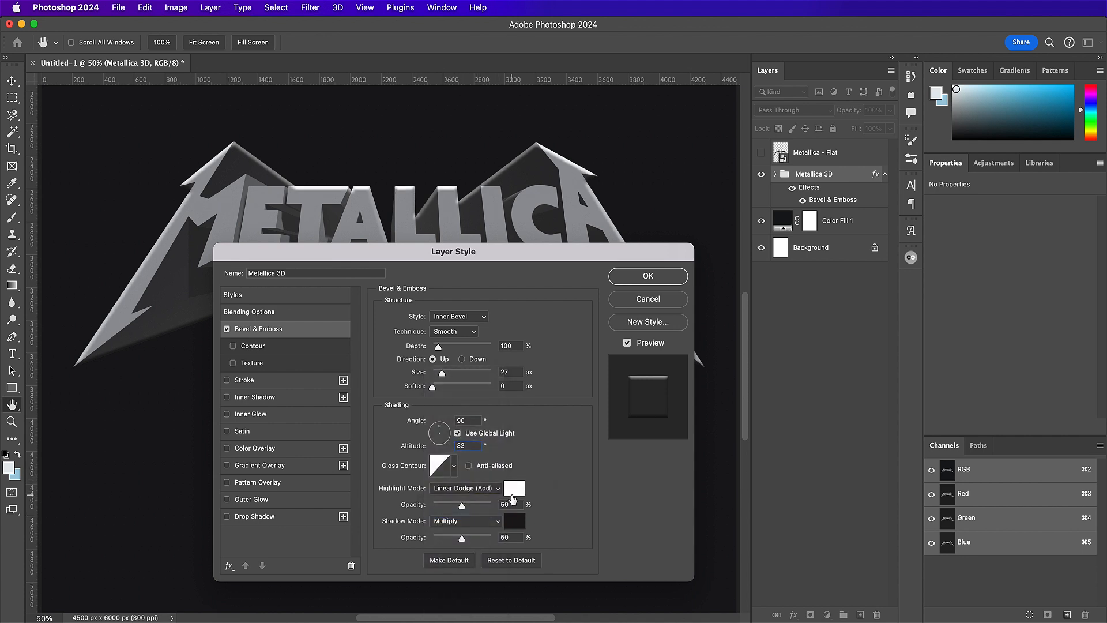
{"action": "left_click", "coordinate": [513, 495]}
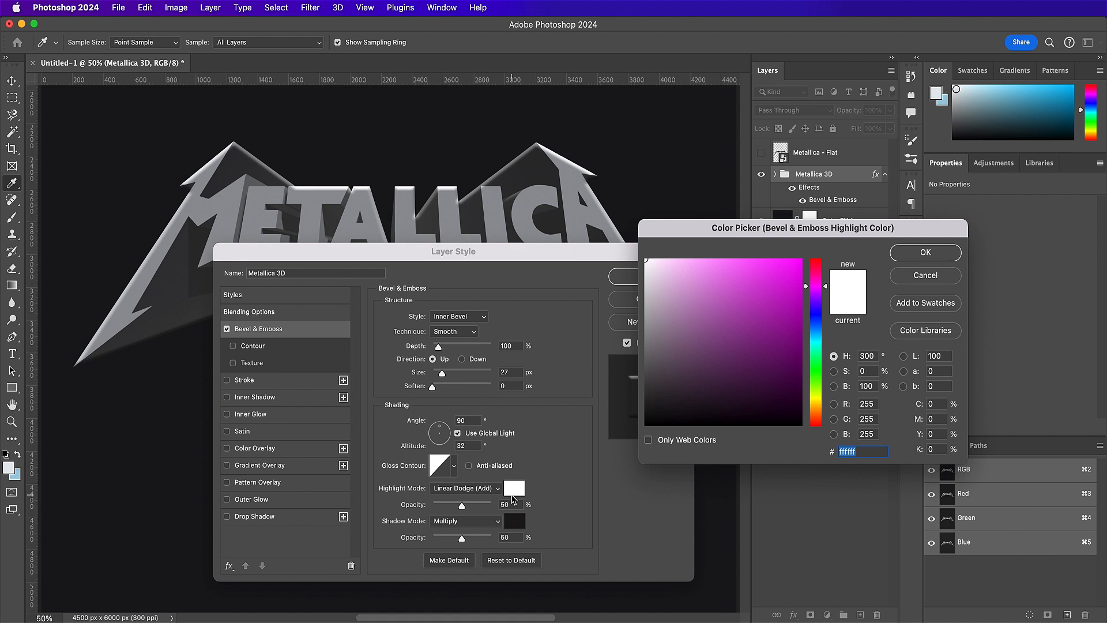
{"action": "type", "text": "d83"}
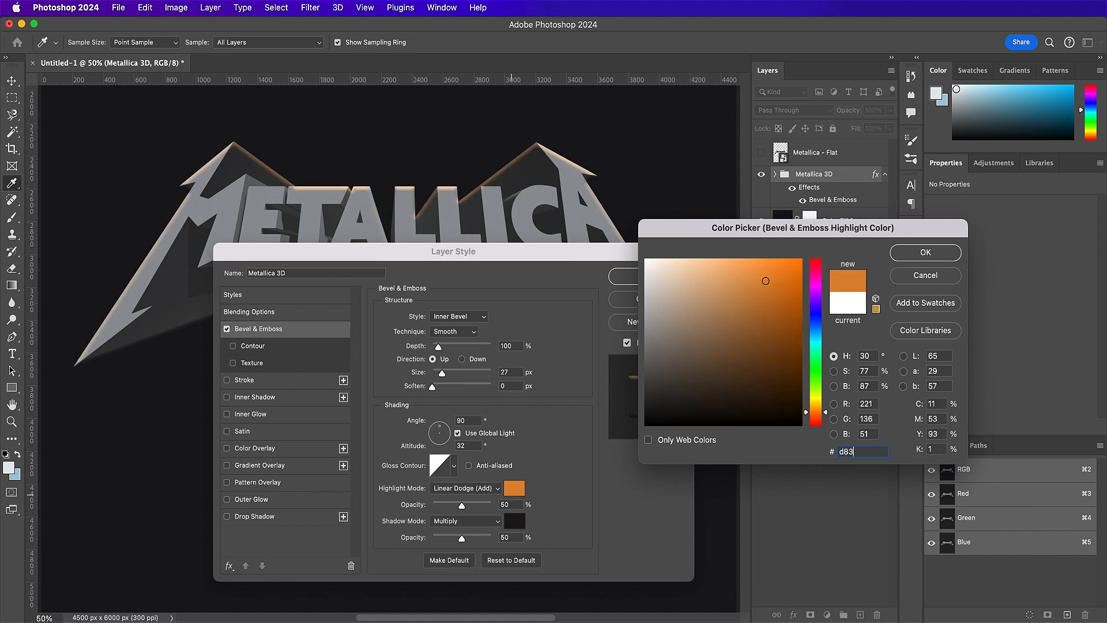
{"action": "type", "text": "21a"}
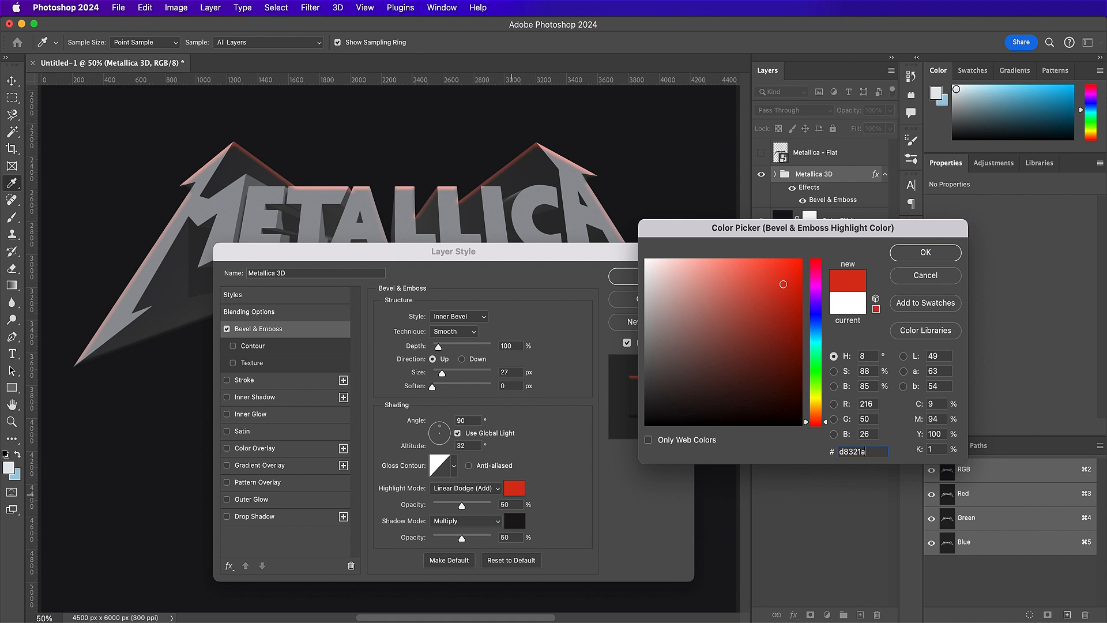
{"action": "key", "text": "Return"}
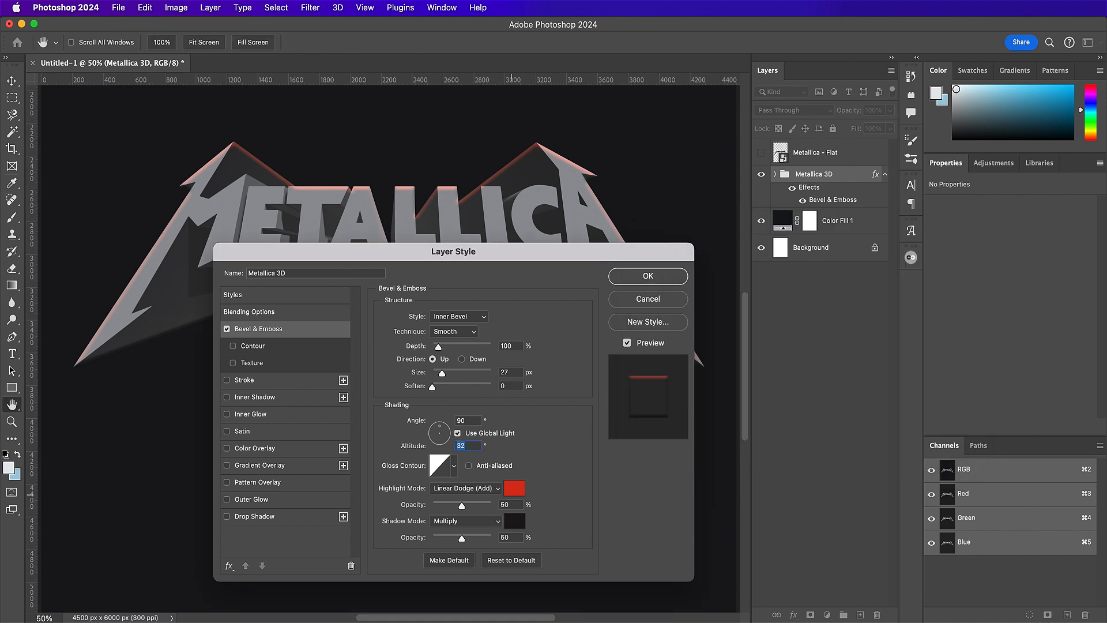
{"action": "left_click_drag", "start_coordinate": [462, 507], "coordinate": [516, 521]}
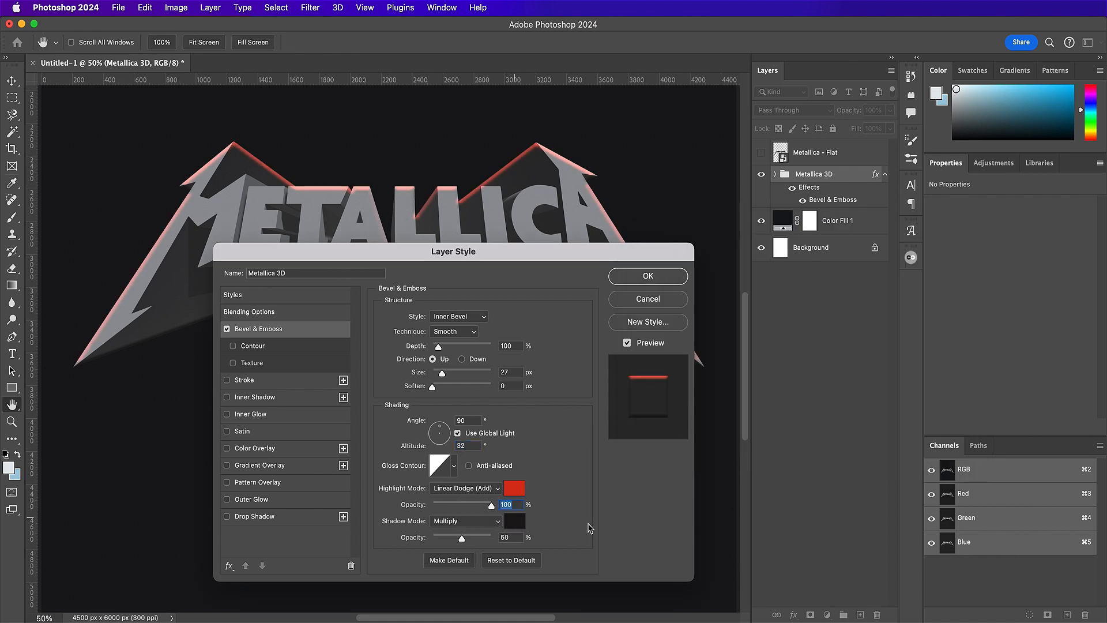
{"action": "left_click_drag", "start_coordinate": [462, 538], "coordinate": [424, 538]}
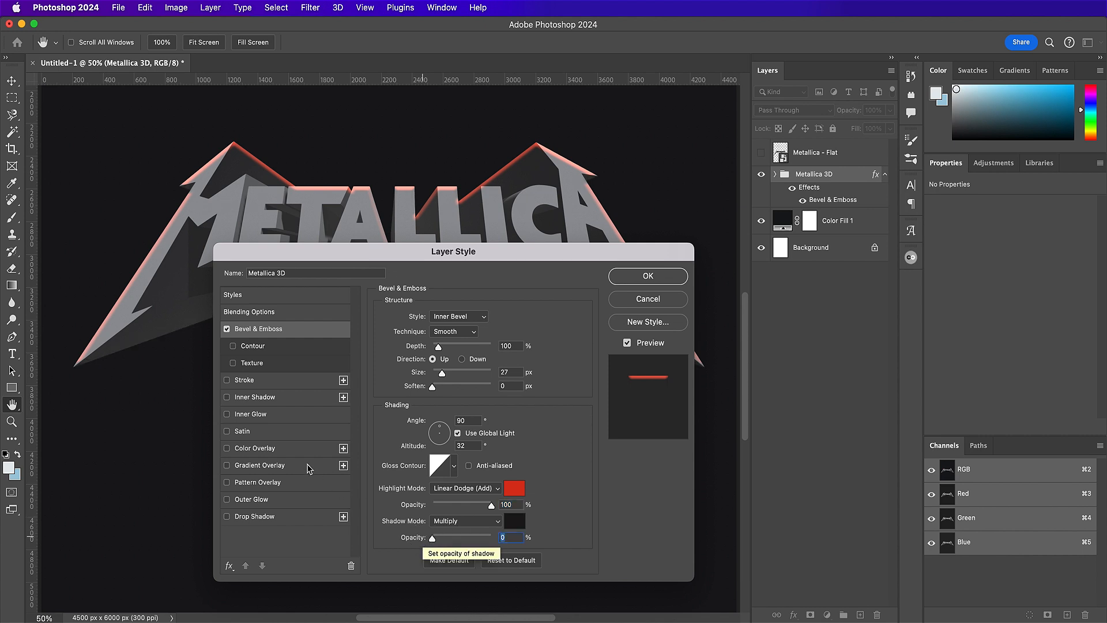
Step: Add an Inner Shadow to the Metallica 3D group using Color Burn, color #31220c and 74% opacity
{"action": "left_click", "coordinate": [269, 398]}
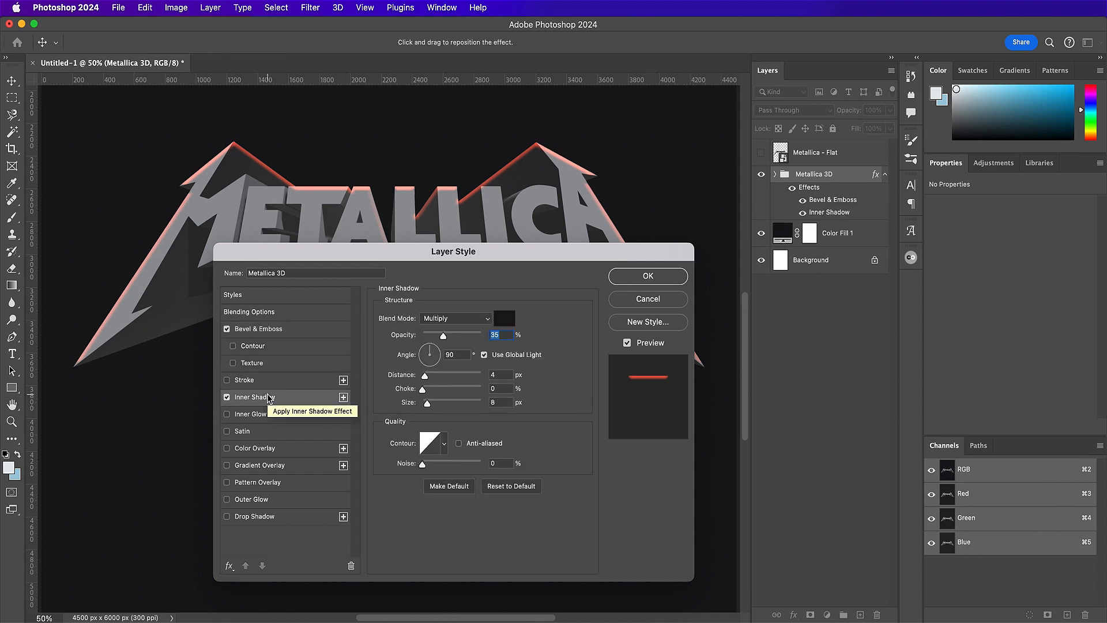
{"action": "left_click", "coordinate": [441, 324]}
{"action": "left_click", "coordinate": [445, 331]}
{"action": "left_click", "coordinate": [503, 319]}
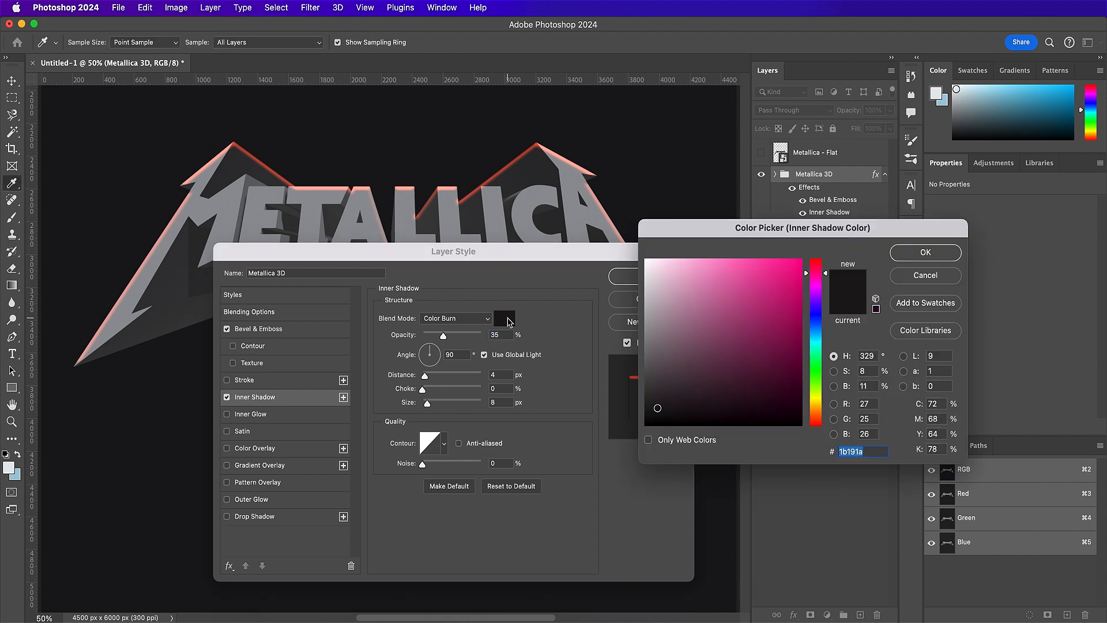
{"action": "type", "text": "3"}
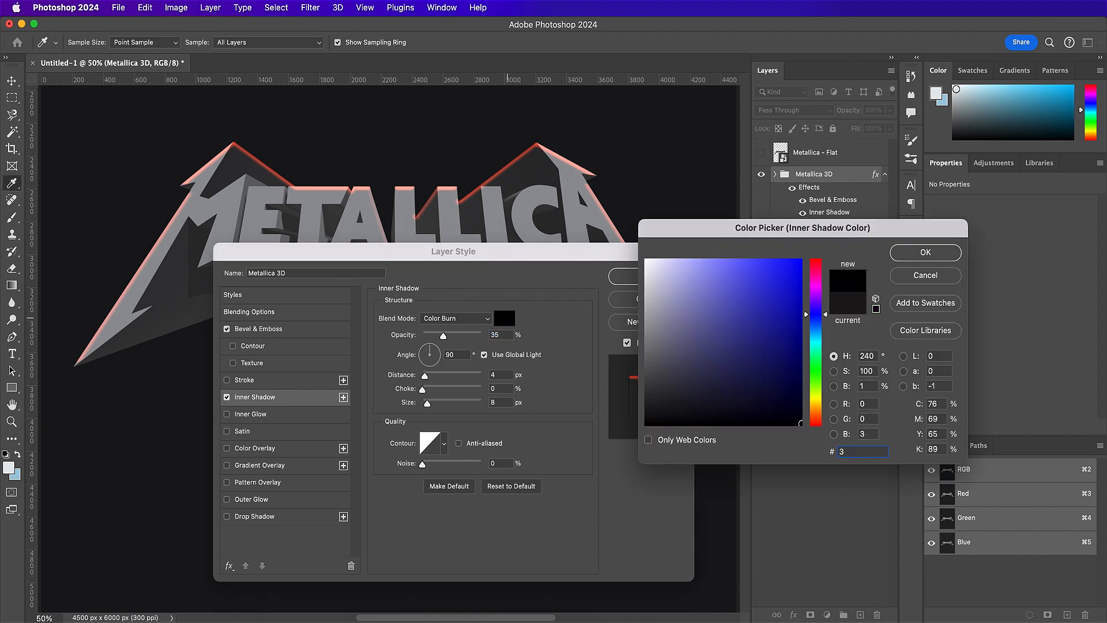
{"action": "type", "text": "1220"}
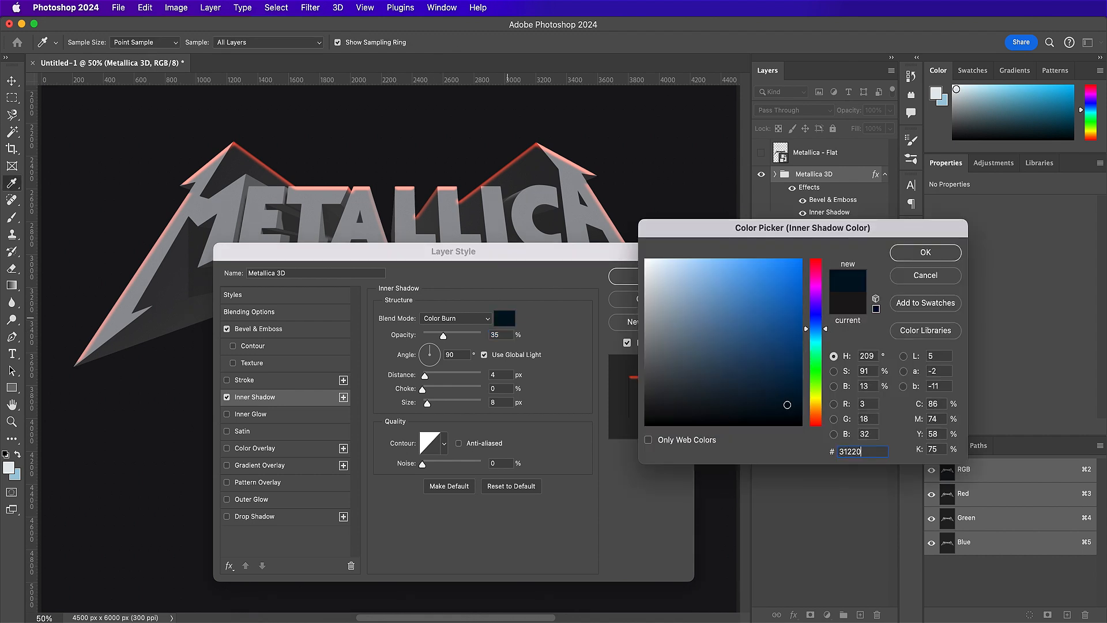
{"action": "type", "text": "0"}
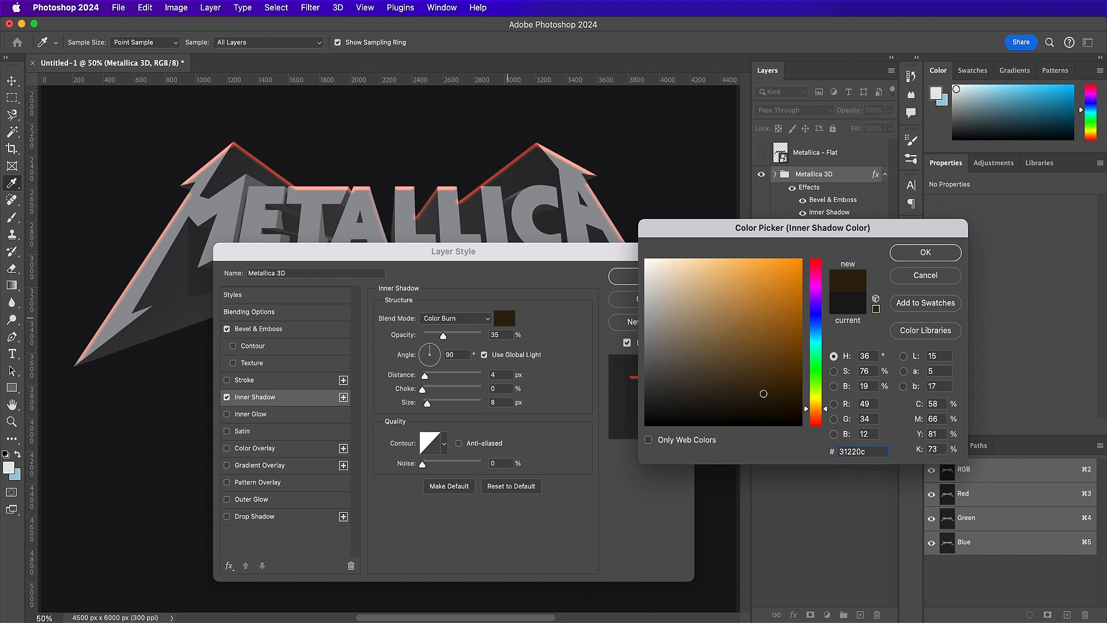
{"action": "key", "text": "Return"}
{"action": "type", "text": "74"}
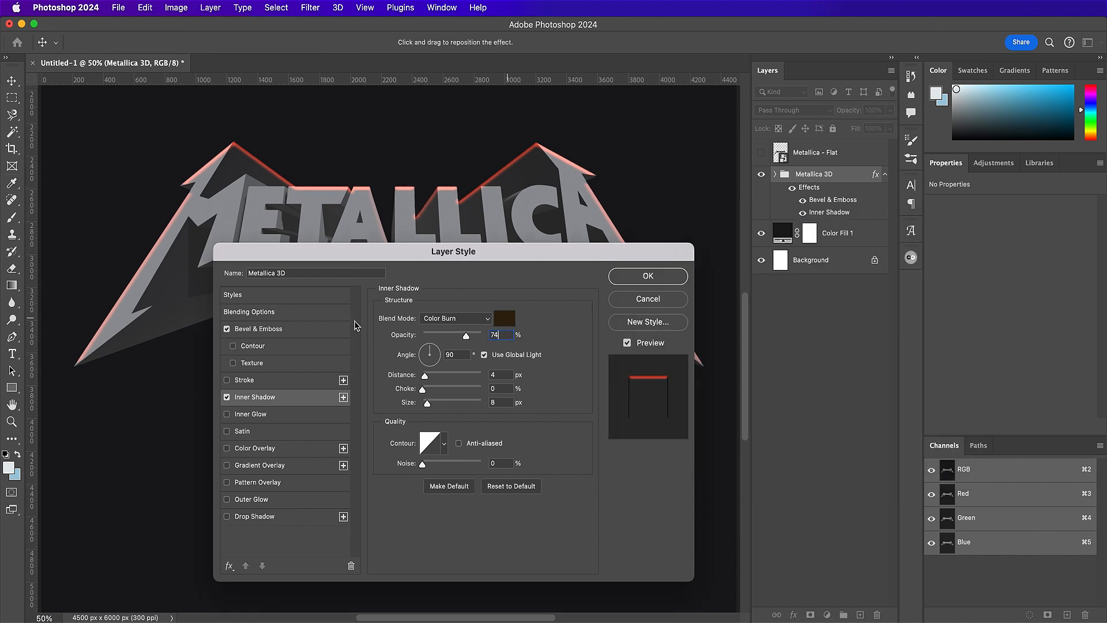
Step: Turn off global light for the inner shadow and set angle -96°, distance 83 px, choke 5% and size 144 px
{"action": "left_click", "coordinate": [484, 355]}
{"action": "left_click", "coordinate": [428, 353]}
{"action": "type", "text": "-96"}
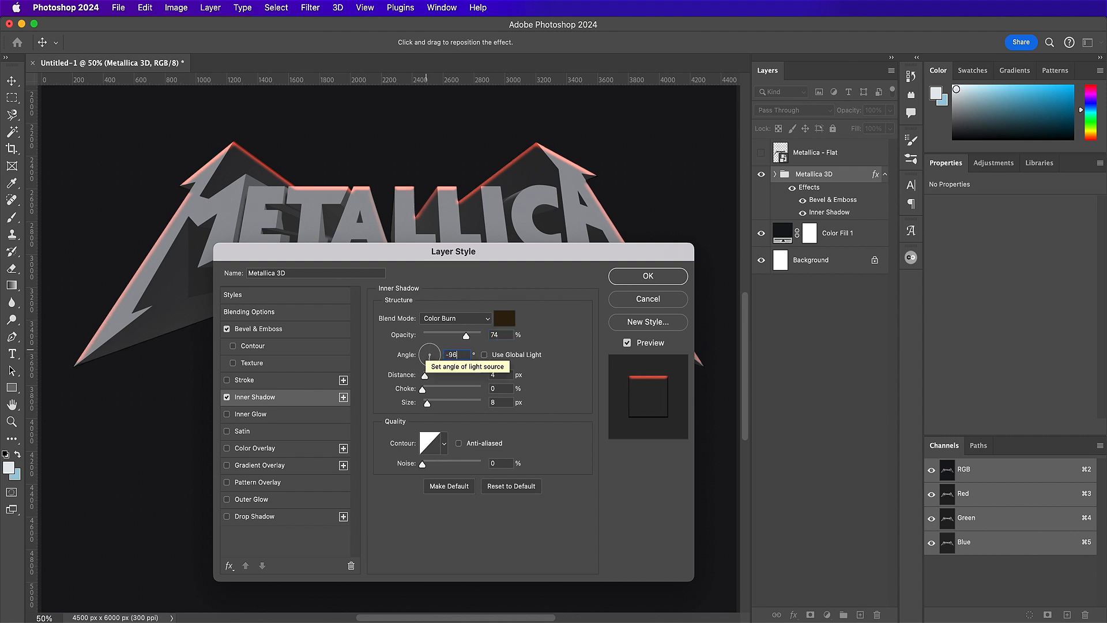
{"action": "left_click", "coordinate": [506, 375]}
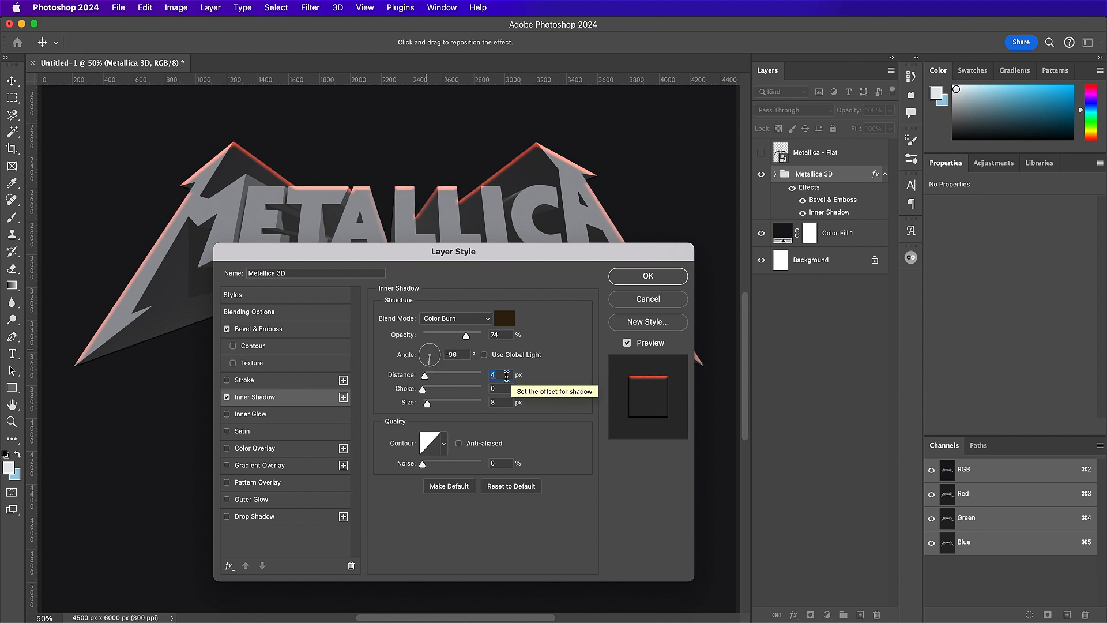
{"action": "type", "text": "83"}
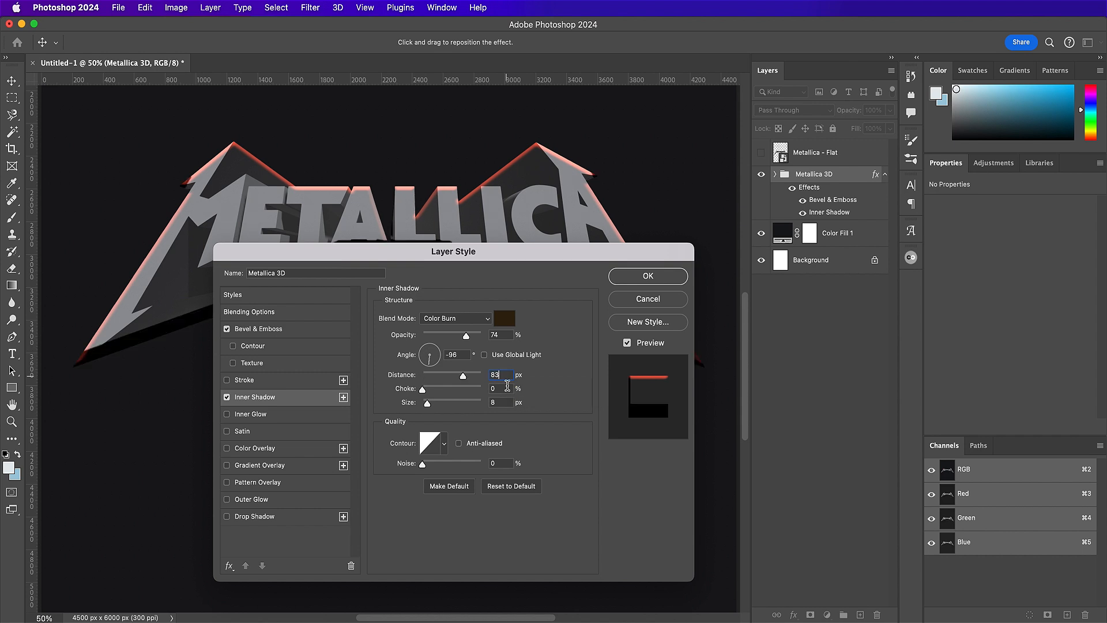
{"action": "left_click", "coordinate": [508, 387]}
{"action": "type", "text": "5"}
{"action": "left_click", "coordinate": [506, 403]}
{"action": "type", "text": "144"}
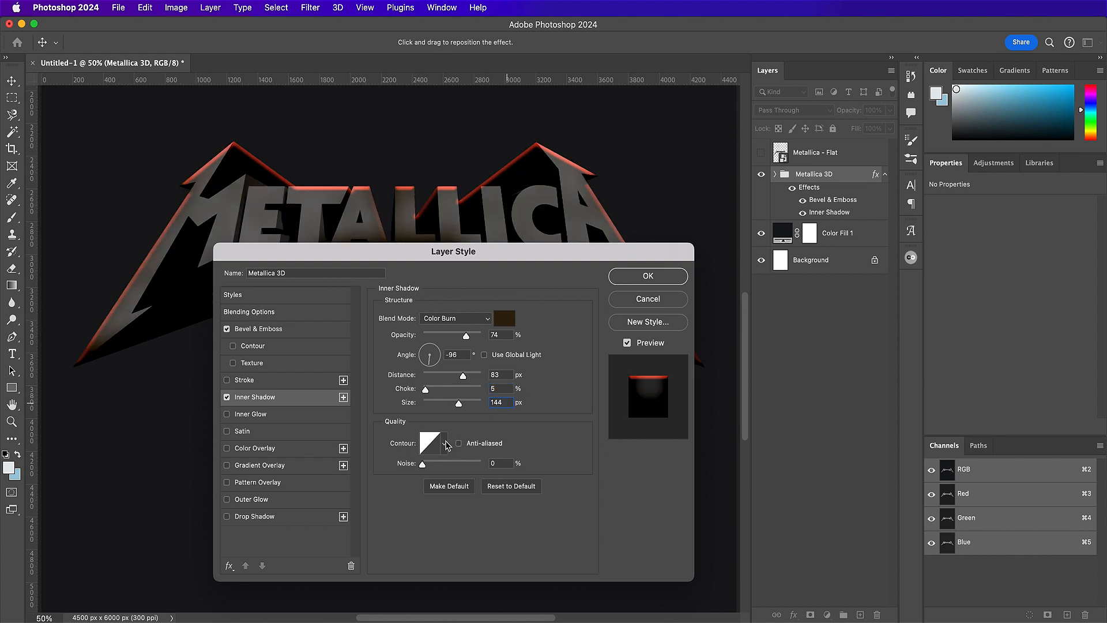
Step: Change the inner shadow's contour to the curved cove-shaped preset
{"action": "left_click", "coordinate": [444, 443]}
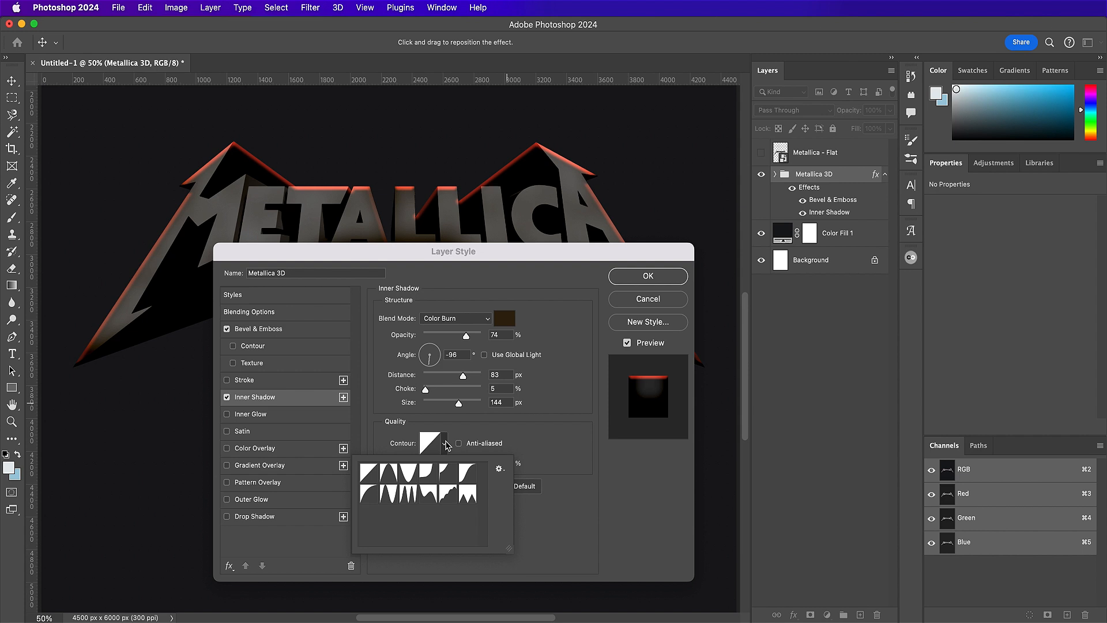
{"action": "left_click", "coordinate": [430, 472]}
{"action": "left_click", "coordinate": [558, 444]}
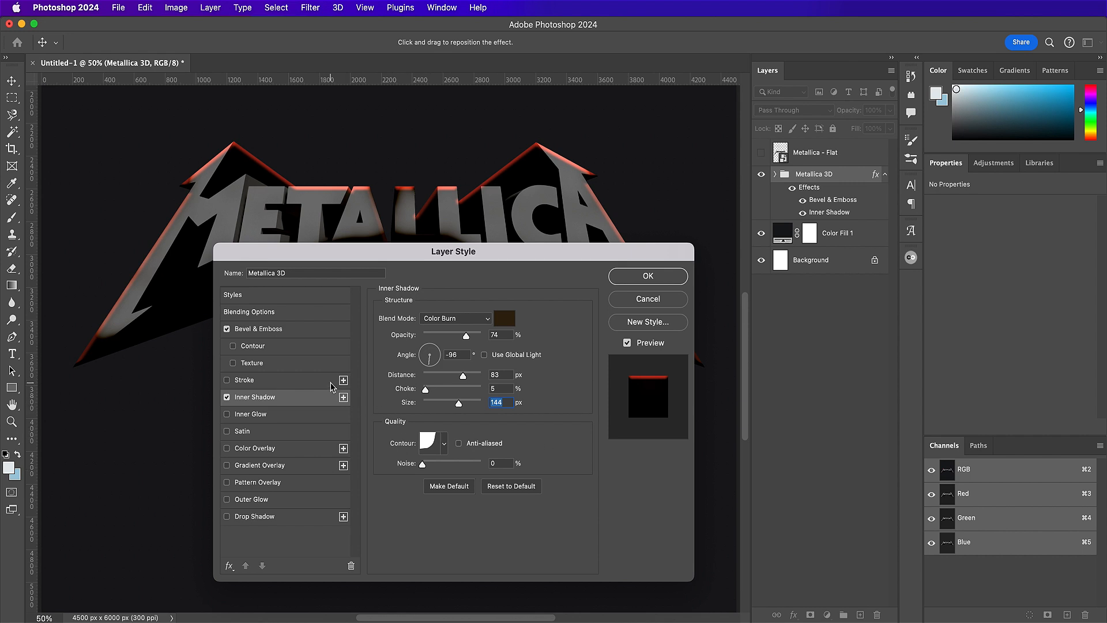
Step: Add a second Inner Shadow to the Metallica 3D group with Overlay blending and color #fadd19
{"action": "left_click", "coordinate": [343, 396]}
{"action": "left_click", "coordinate": [319, 416]}
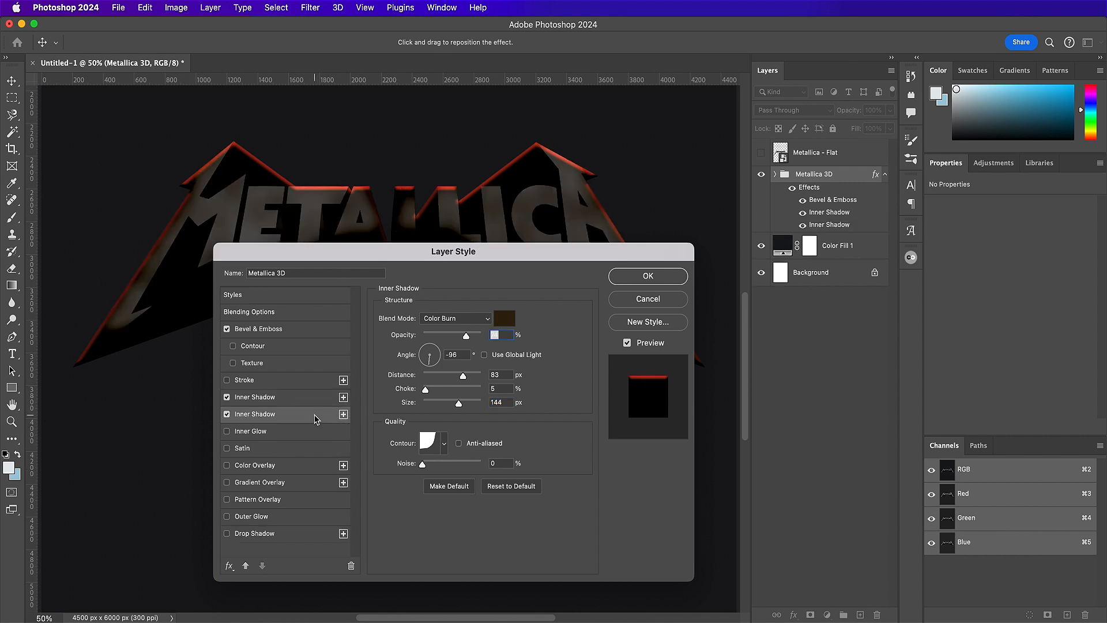
{"action": "left_click", "coordinate": [445, 319]}
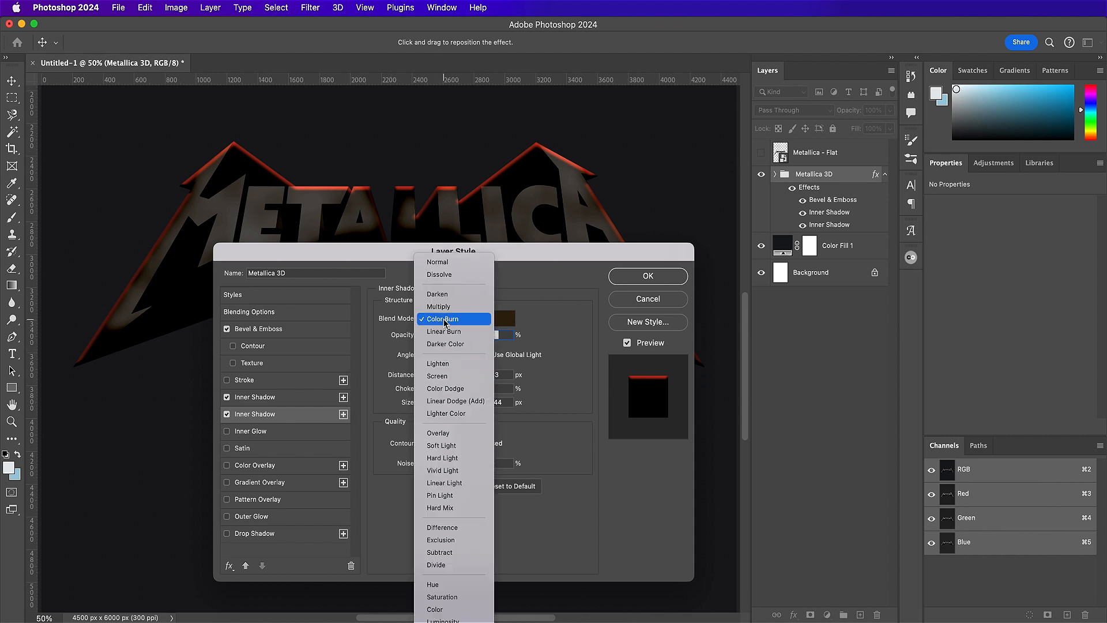
{"action": "left_click", "coordinate": [439, 432]}
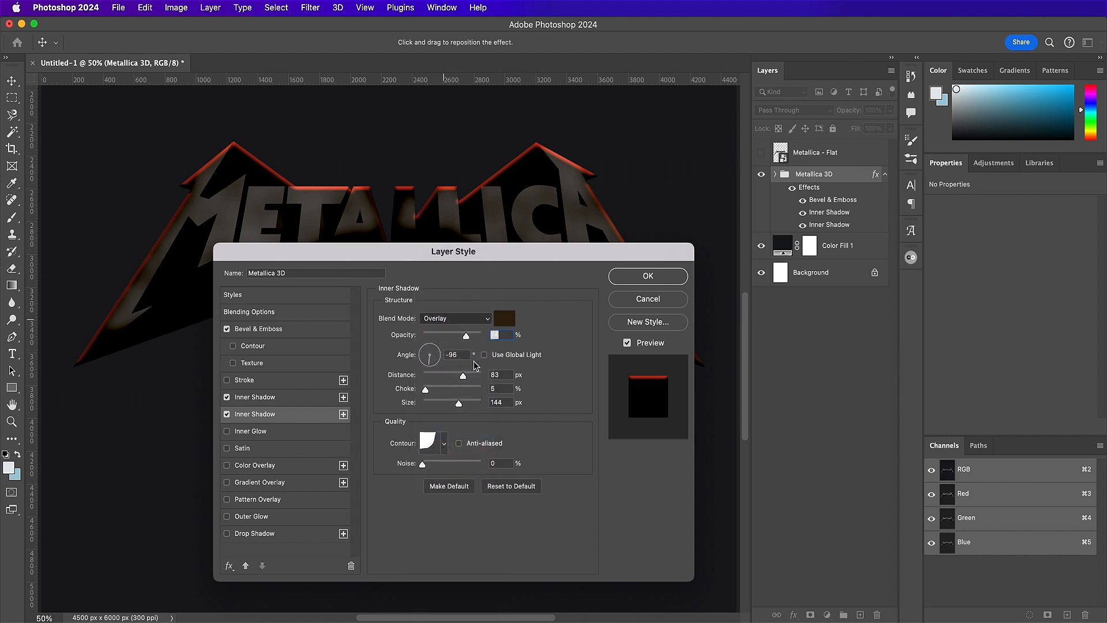
{"action": "left_click", "coordinate": [504, 318]}
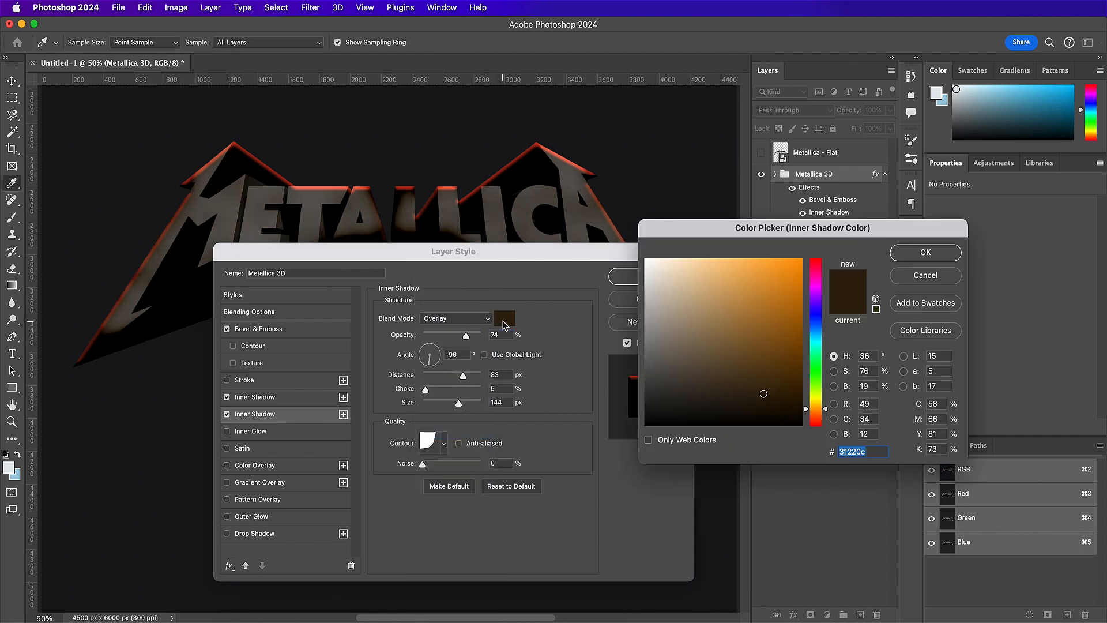
{"action": "type", "text": "fa"}
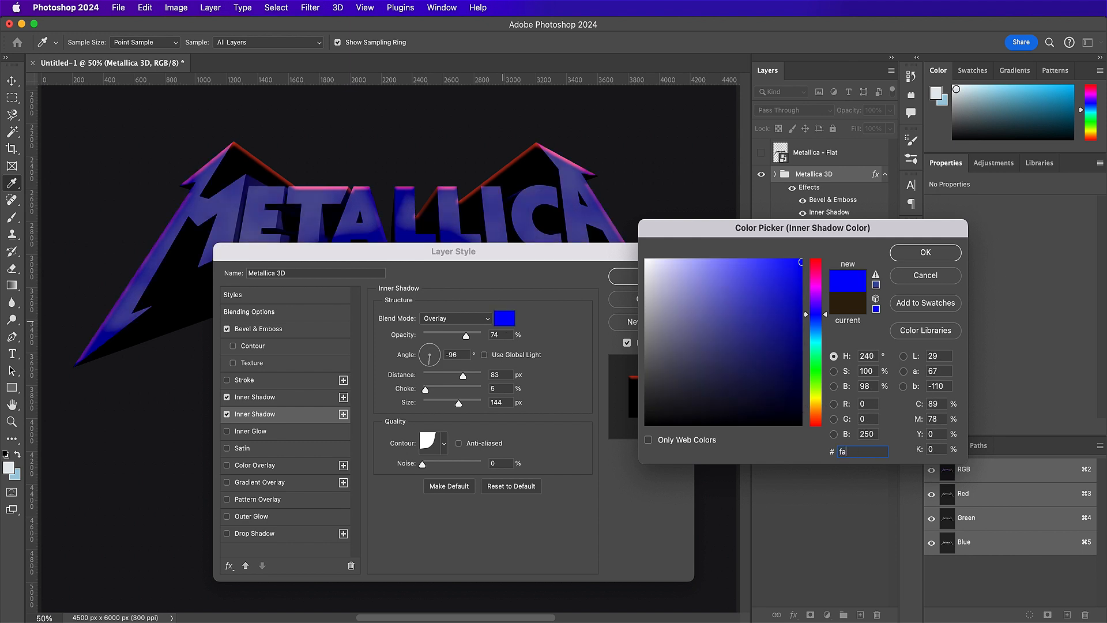
{"action": "type", "text": "dd00"}
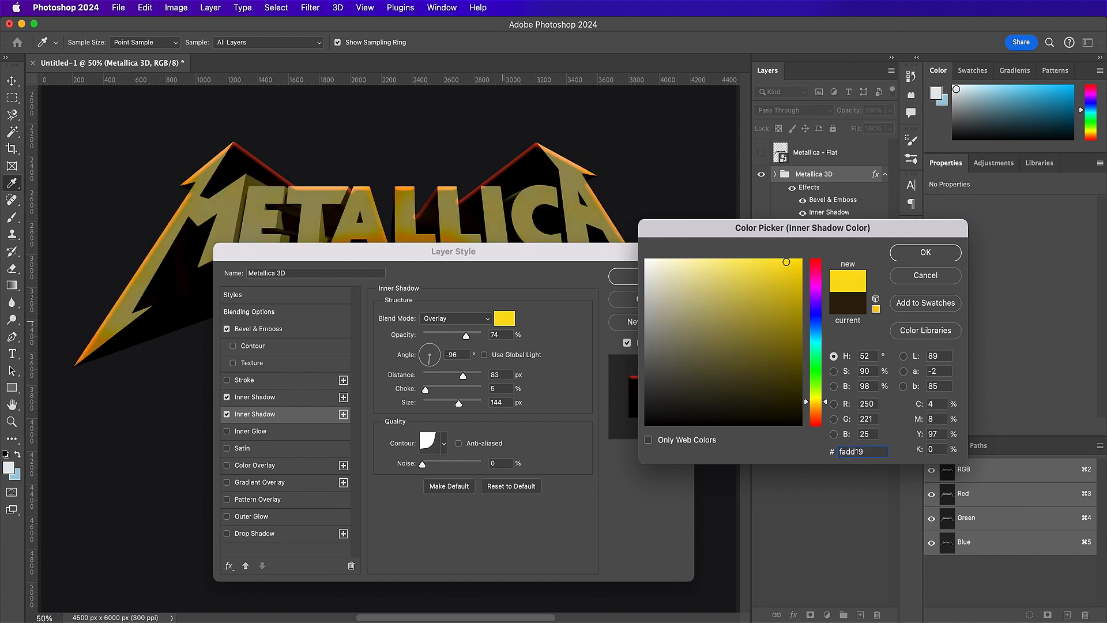
{"action": "key", "text": "Return"}
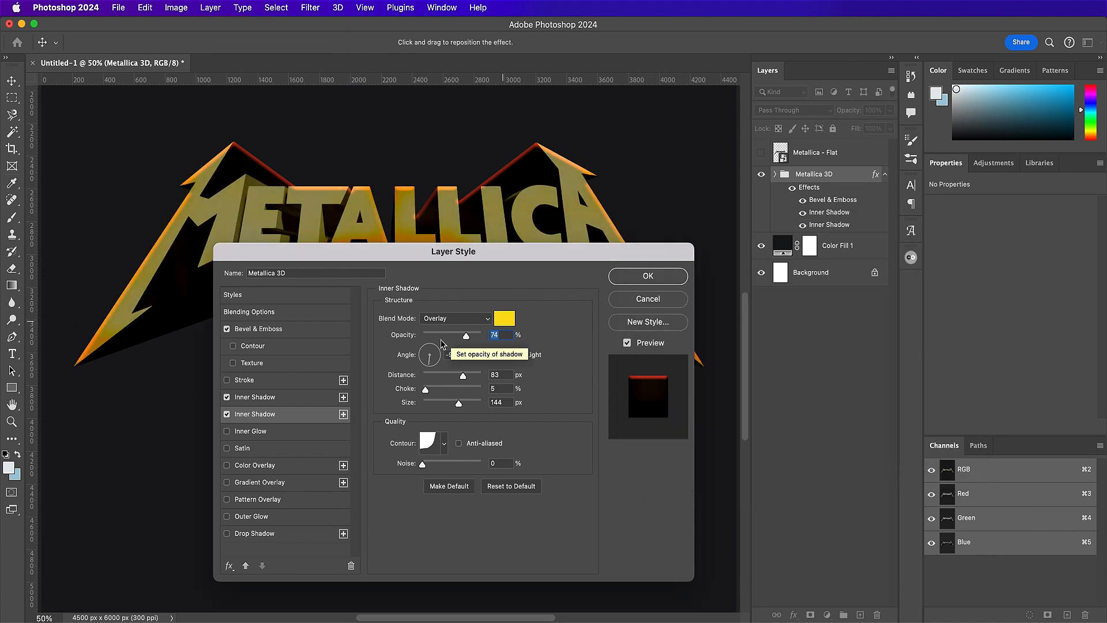
Step: Set the second inner shadow's distance to 28 px and size to 101 px, and switch its contour to the straight linear preset
{"action": "left_click", "coordinate": [497, 375]}
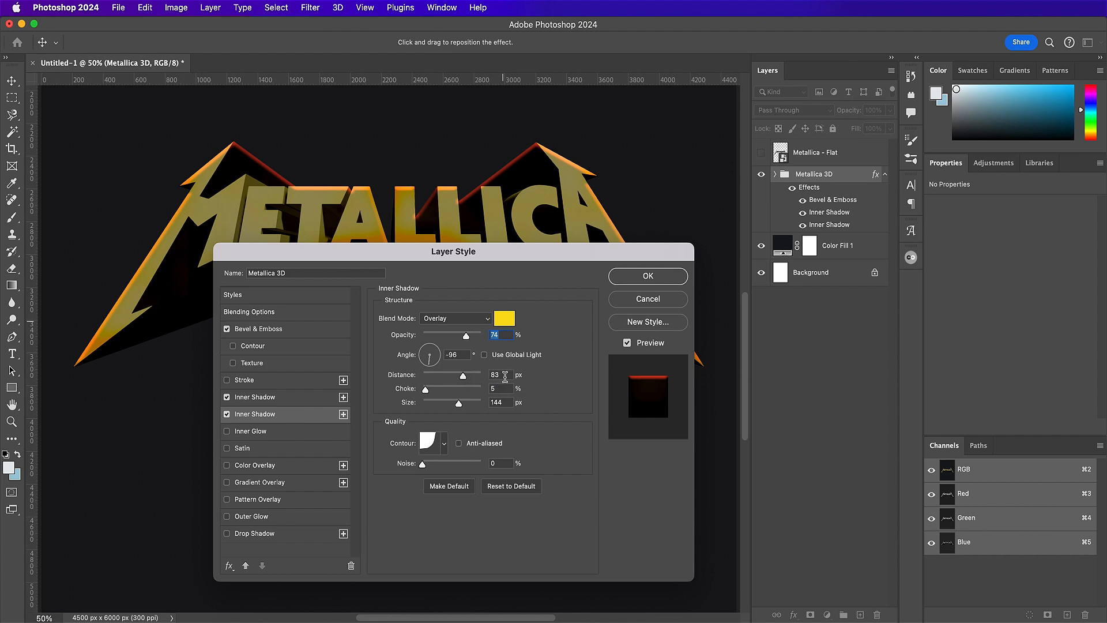
{"action": "type", "text": "28"}
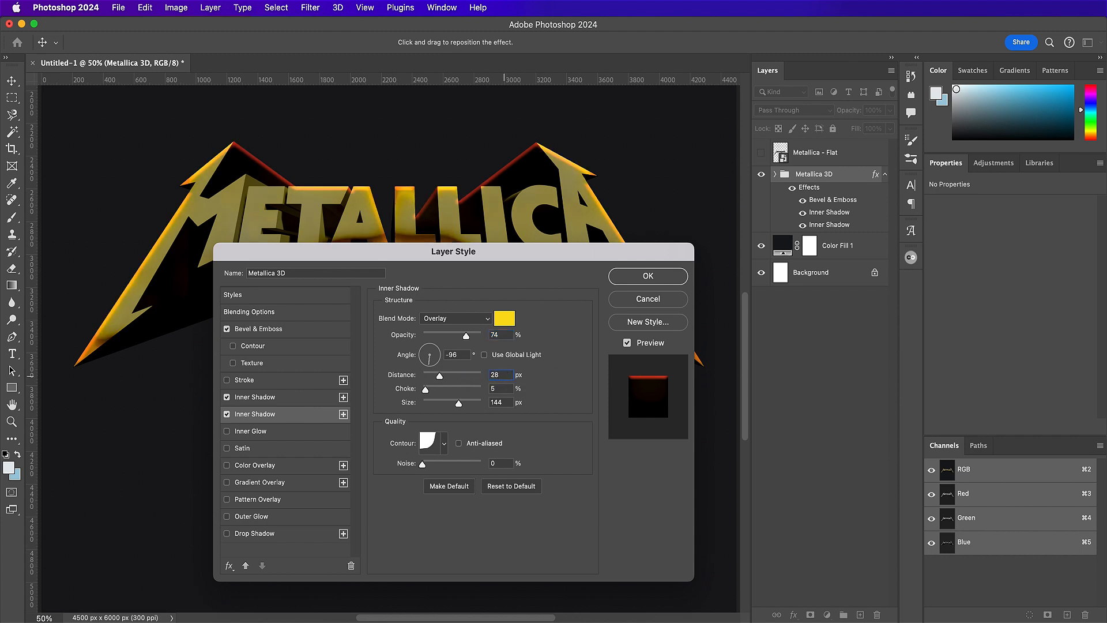
{"action": "key", "text": "Tab"}
{"action": "key", "text": "Tab"}
{"action": "type", "text": "1"}
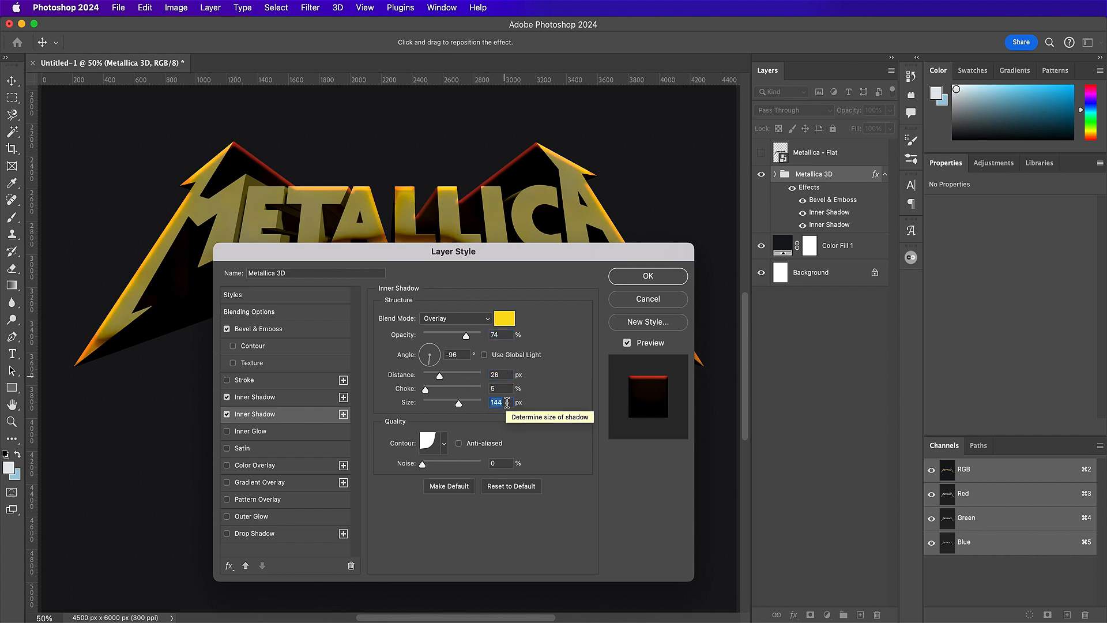
{"action": "type", "text": "01"}
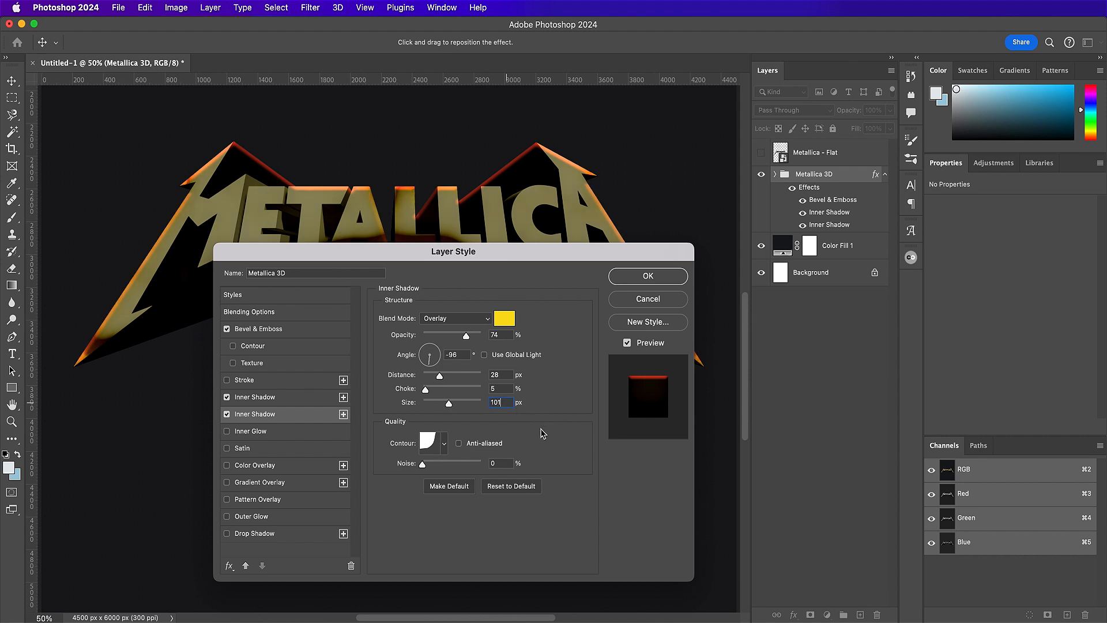
{"action": "left_click", "coordinate": [444, 443]}
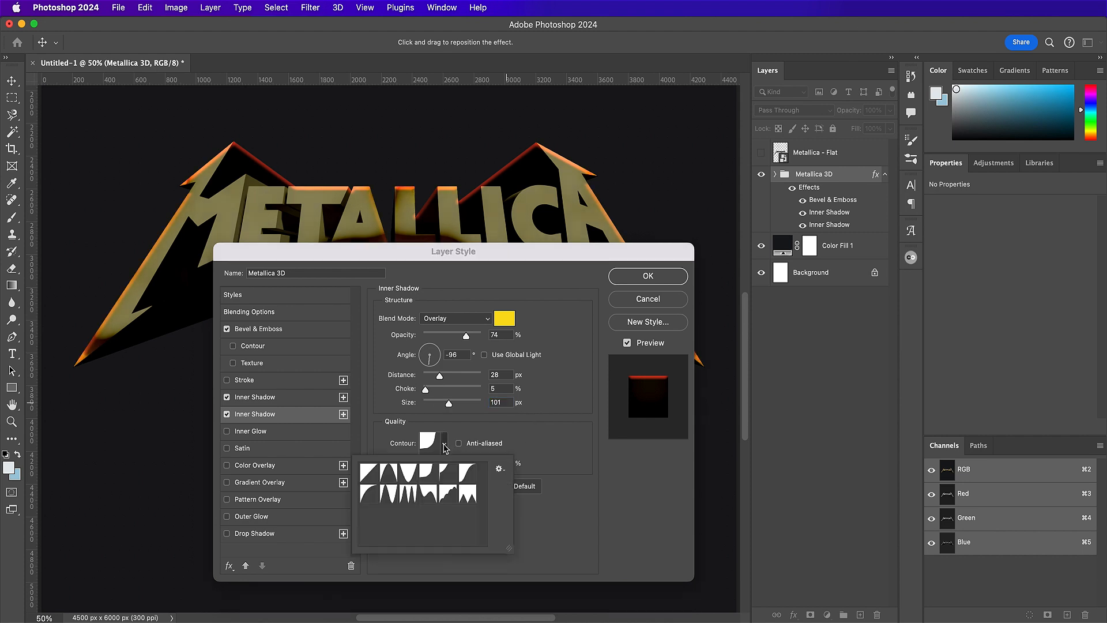
{"action": "left_click", "coordinate": [368, 473]}
{"action": "left_click", "coordinate": [370, 441]}
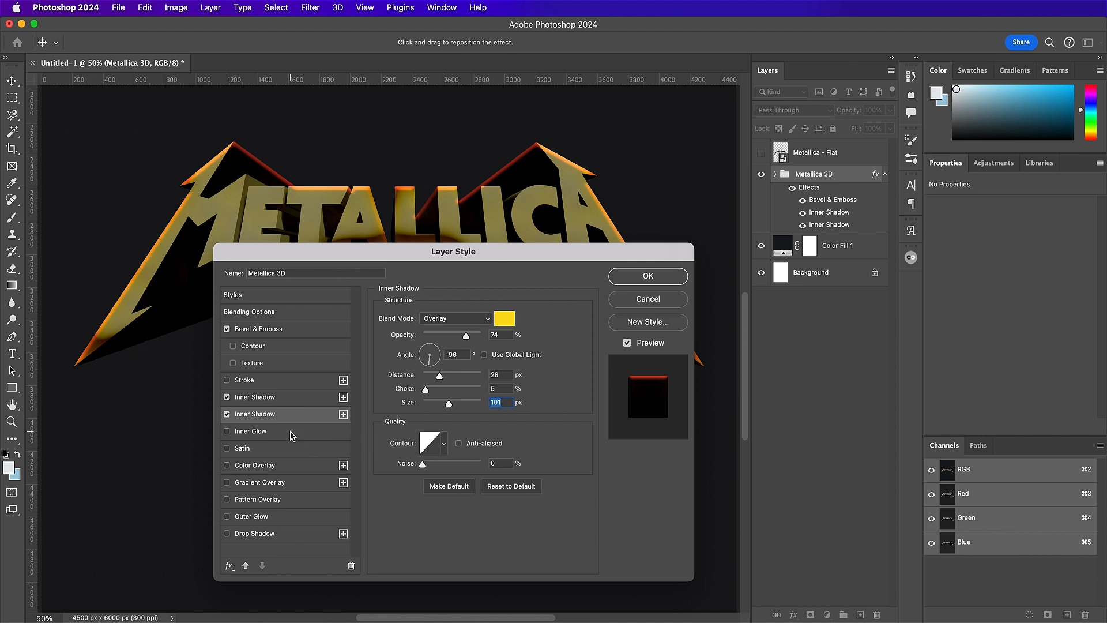
Step: Add an Inner Glow to the Metallica 3D group using Color Burn, 100% opacity and color #f79432
{"action": "left_click", "coordinate": [291, 432]}
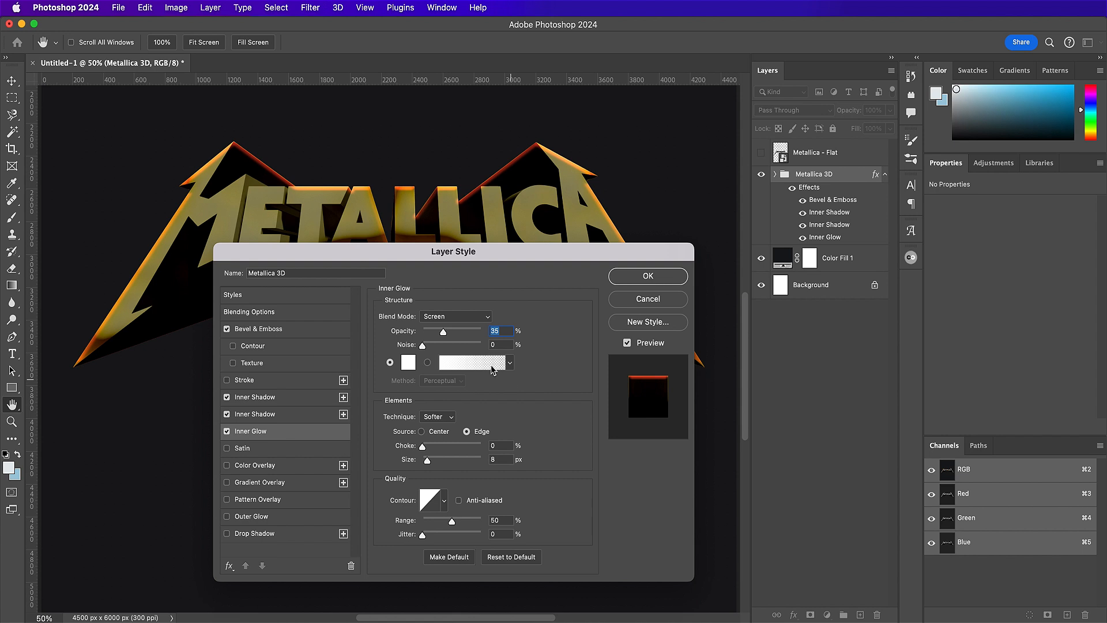
{"action": "left_click", "coordinate": [451, 322]}
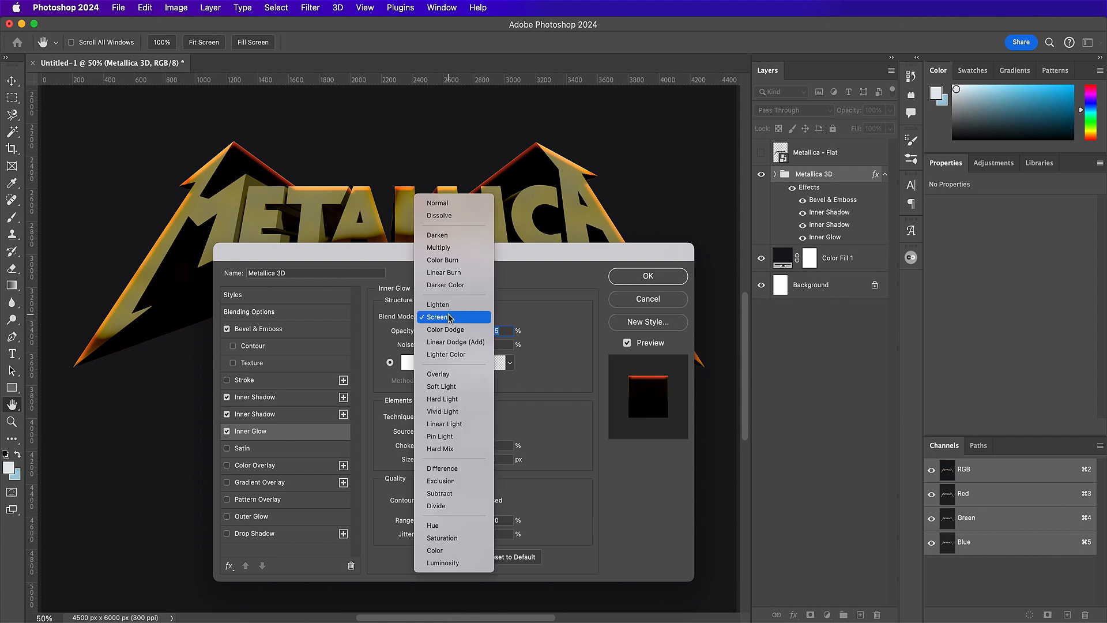
{"action": "left_click", "coordinate": [451, 262]}
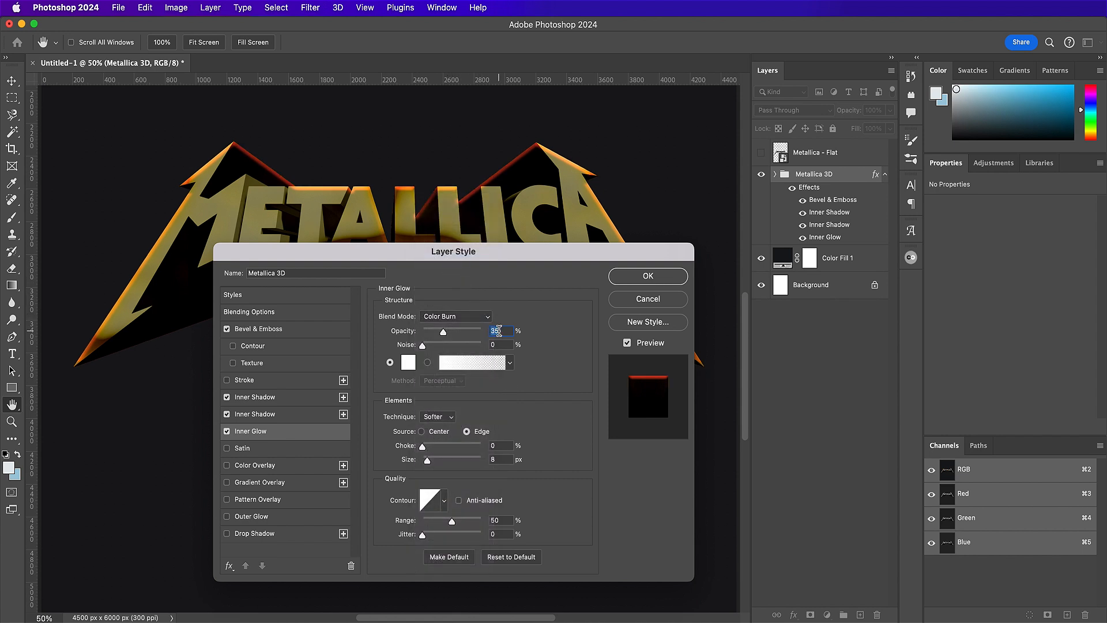
{"action": "type", "text": "100"}
{"action": "left_click", "coordinate": [407, 362]}
{"action": "type", "text": "f"}
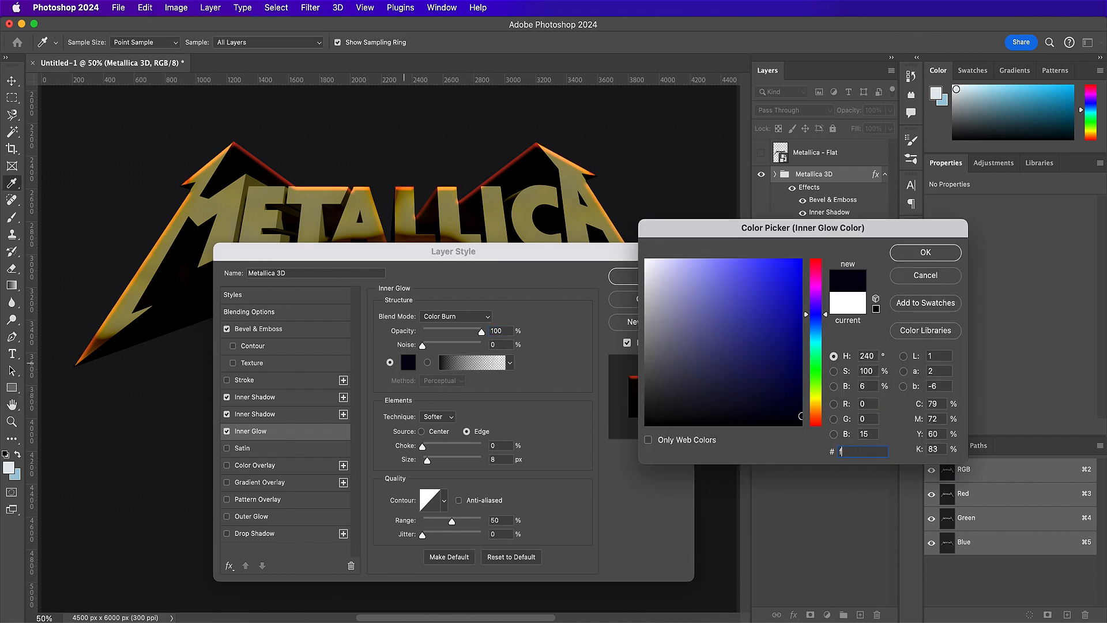
{"action": "type", "text": "79"}
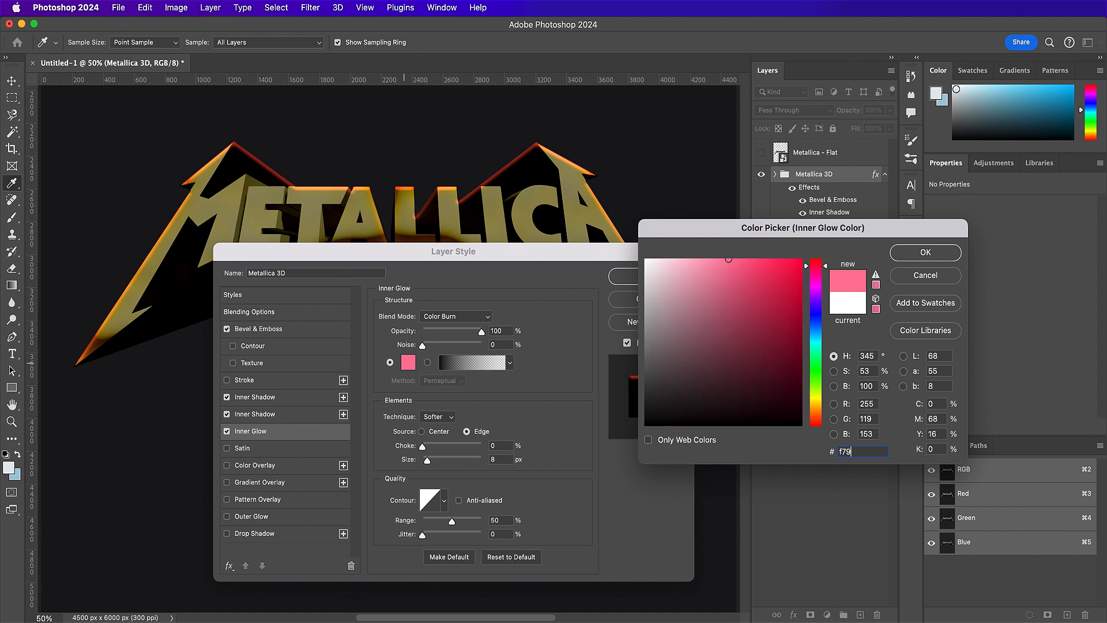
{"action": "type", "text": "432"}
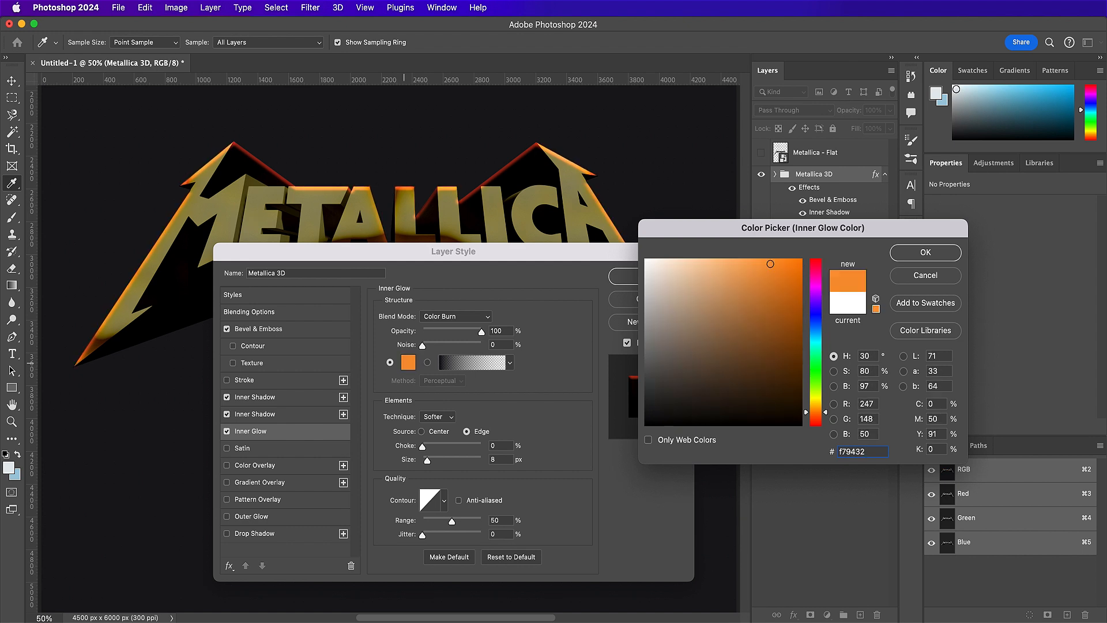
{"action": "key", "text": "Return"}
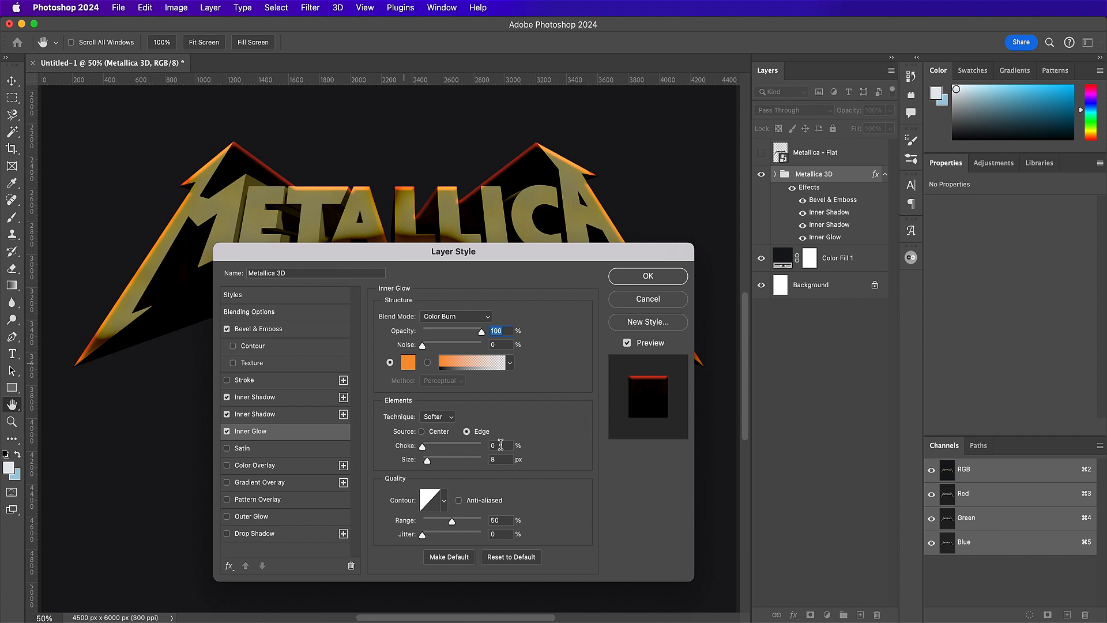
Step: Set the inner glow's size to 185 px and range to 100%, using the curved cove-shaped contour preset
{"action": "left_click", "coordinate": [507, 458]}
{"action": "type", "text": "185"}
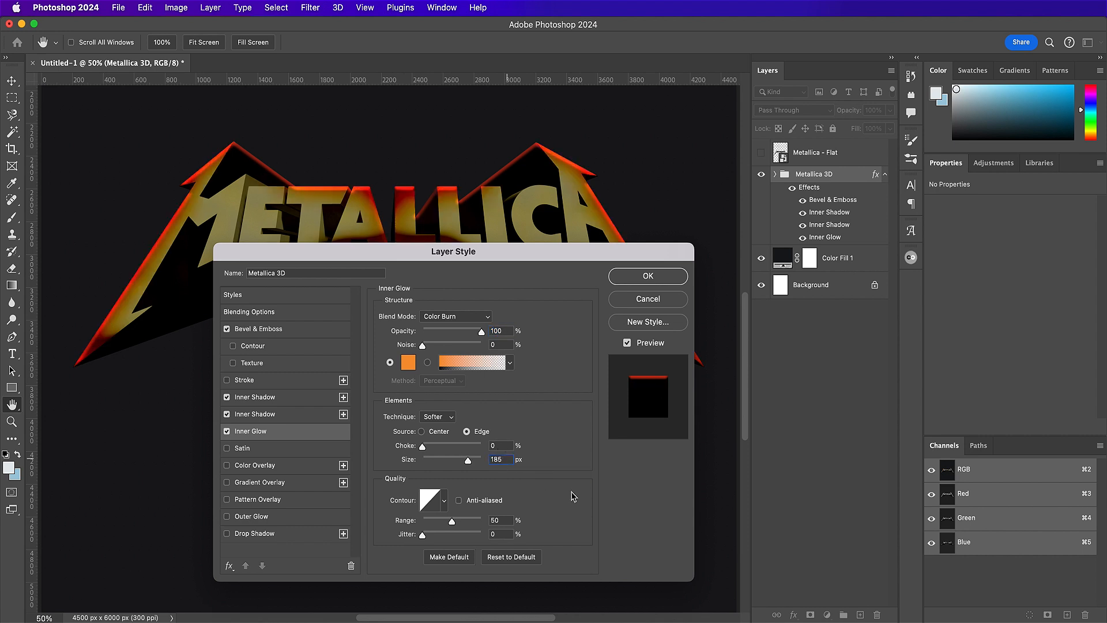
{"action": "left_click", "coordinate": [444, 501]}
{"action": "left_click", "coordinate": [430, 527]}
{"action": "left_click", "coordinate": [589, 506]}
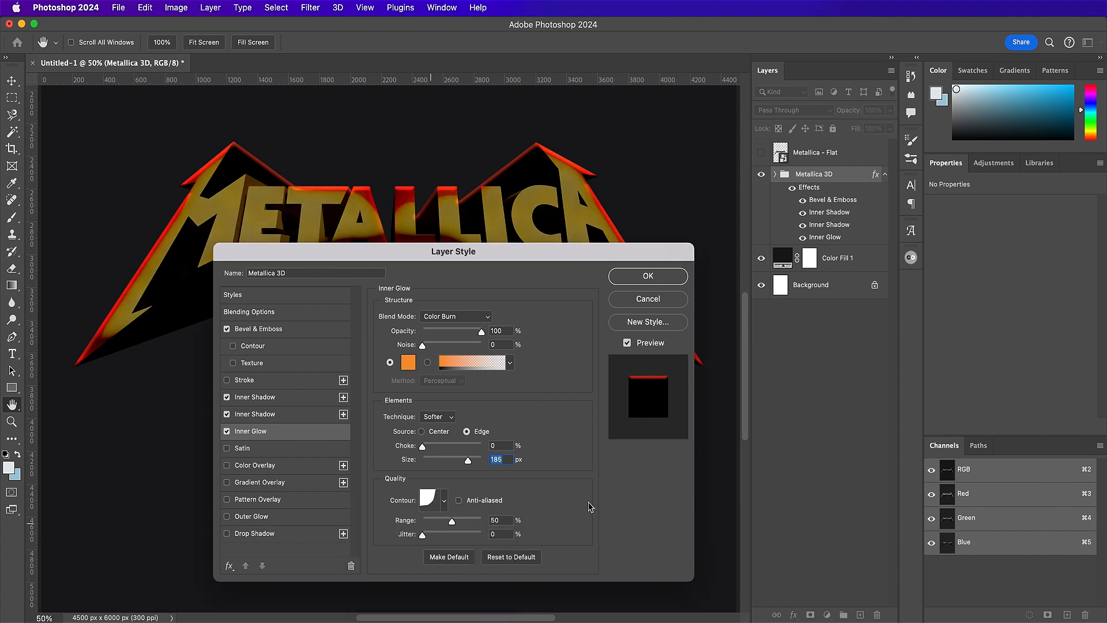
{"action": "left_click_drag", "start_coordinate": [451, 522], "coordinate": [535, 529]}
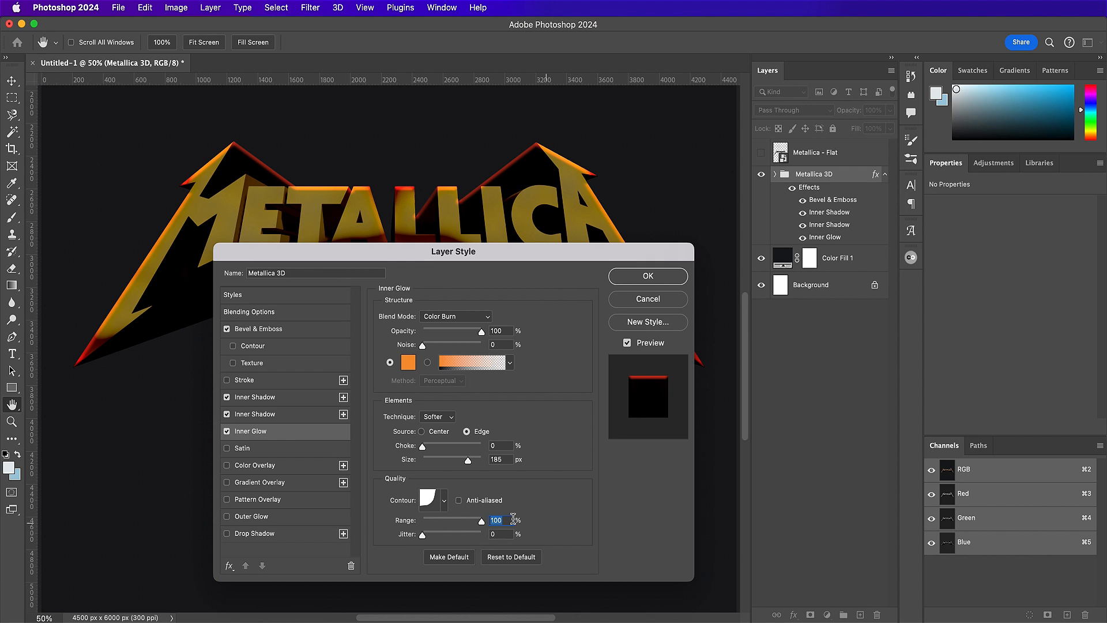
Step: Add a Satin effect to the Metallica 3D group with Color Burn blending and color #c50000
{"action": "left_click", "coordinate": [277, 450]}
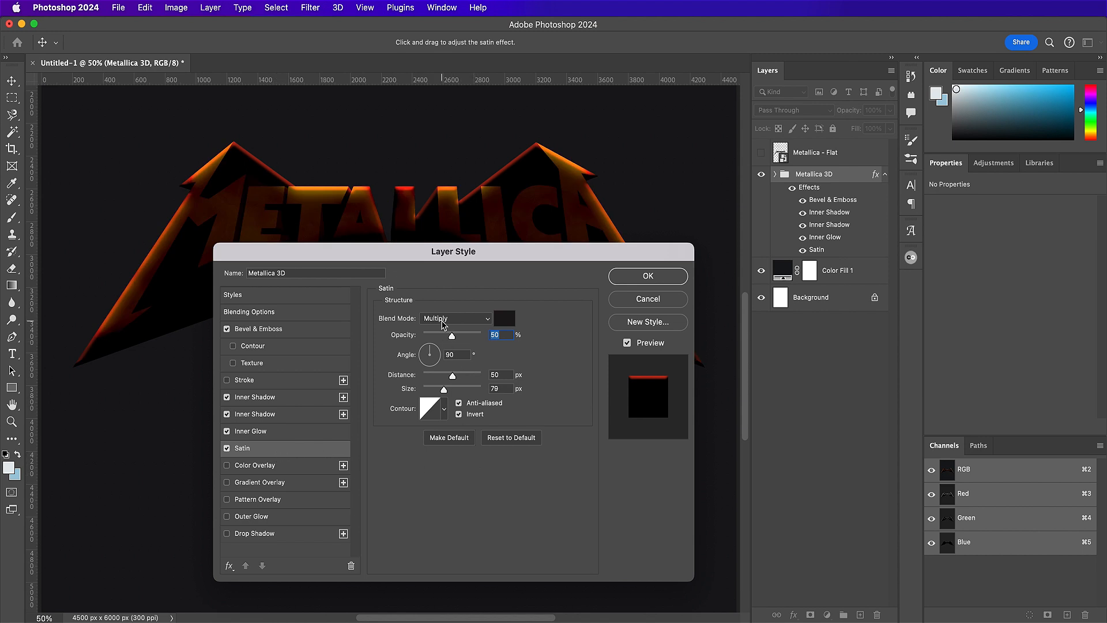
{"action": "left_click", "coordinate": [444, 320]}
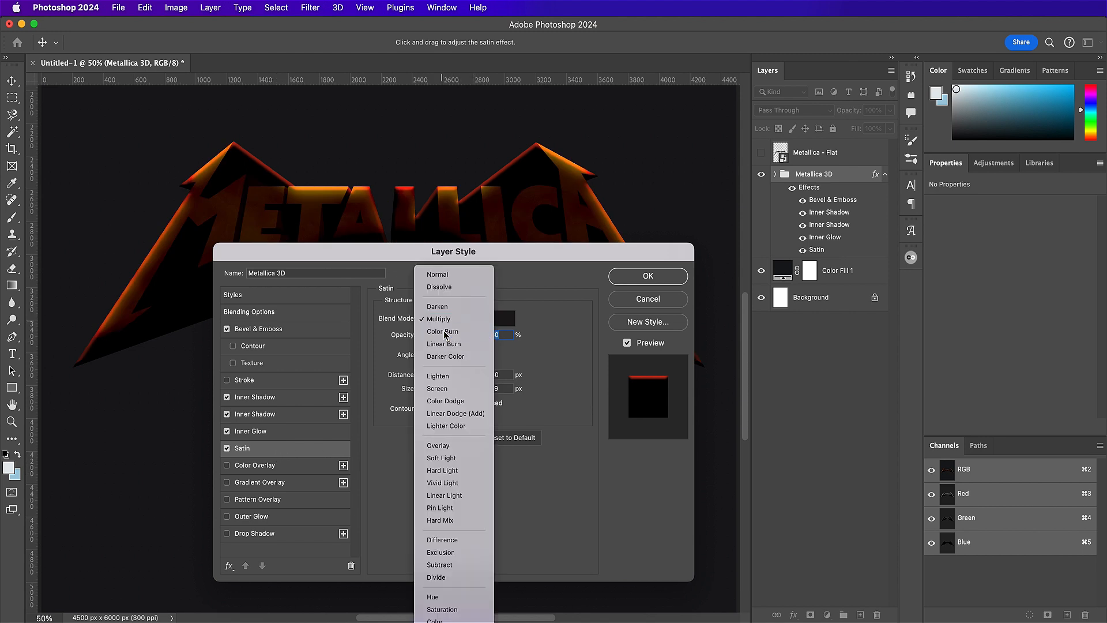
{"action": "left_click", "coordinate": [455, 332]}
{"action": "left_click", "coordinate": [505, 319]}
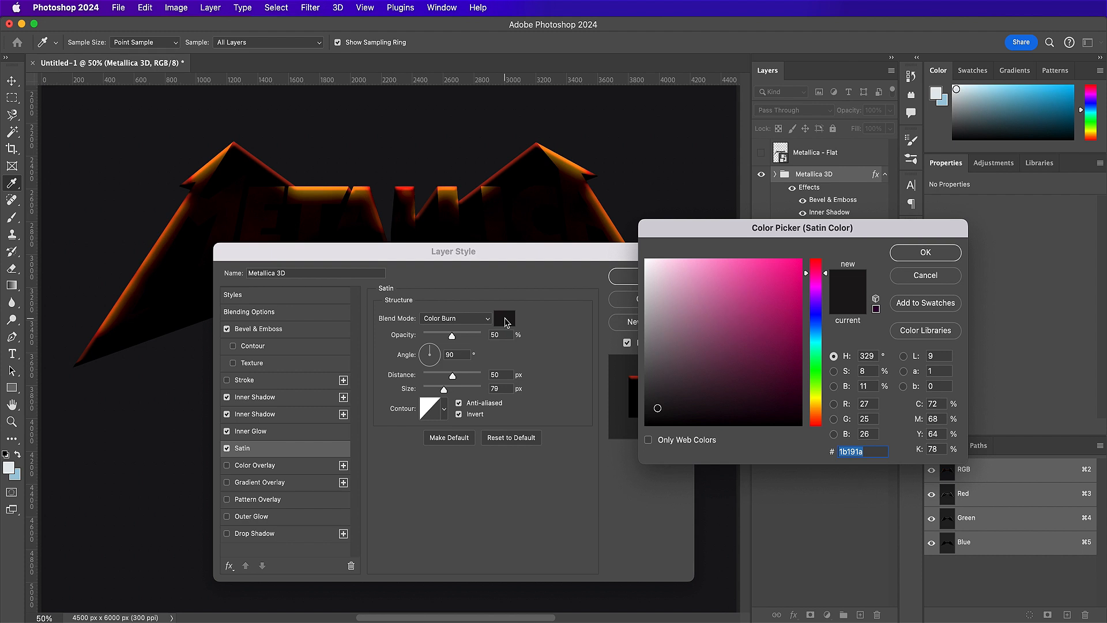
{"action": "type", "text": "c"}
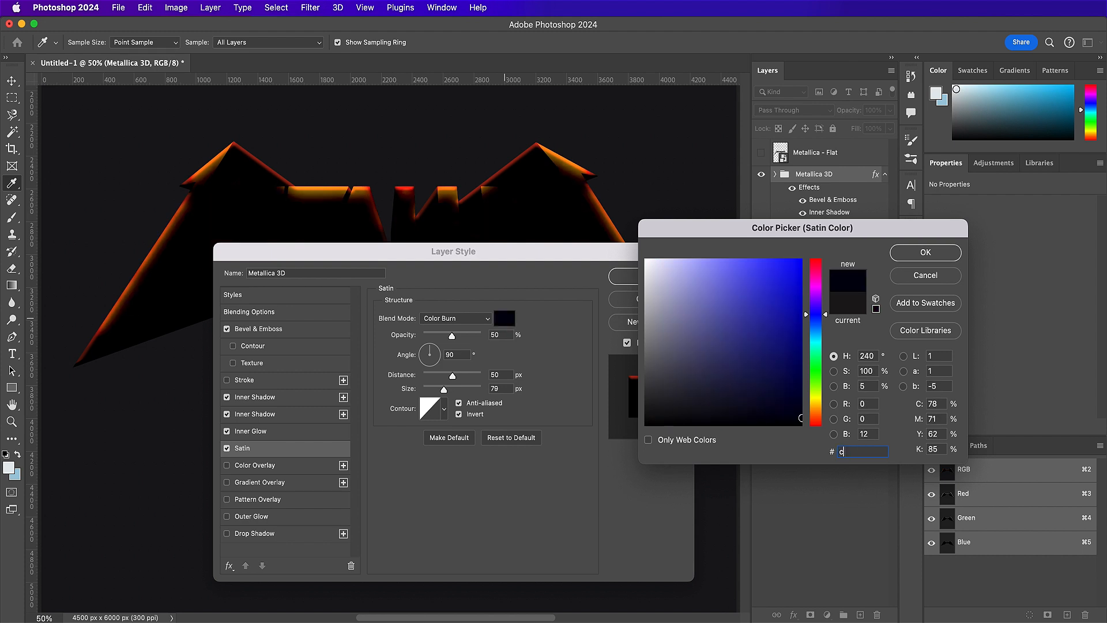
{"action": "type", "text": "50000"}
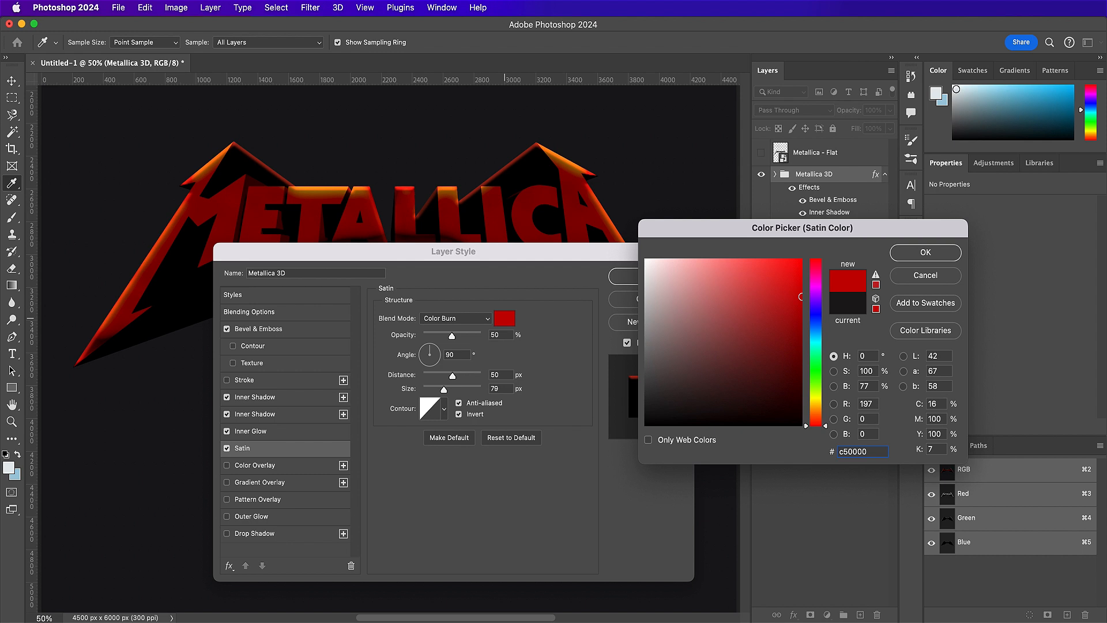
{"action": "key", "text": "Return"}
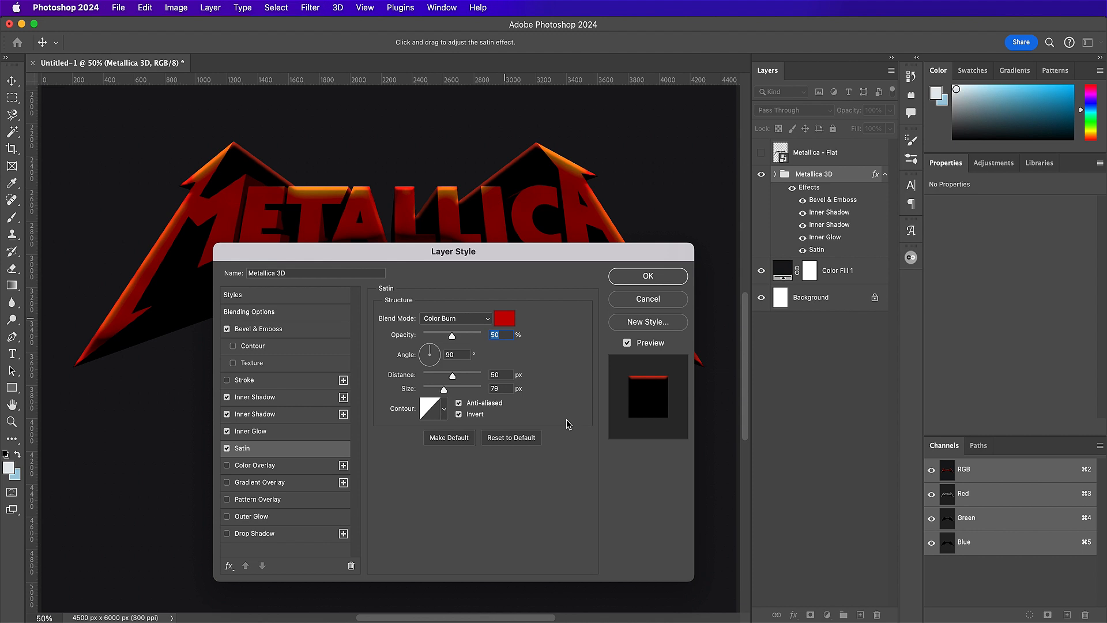
Step: Set the satin effect's distance to 167 px and its size to 167 px
{"action": "double_click", "coordinate": [496, 375]}
{"action": "type", "text": "1"}
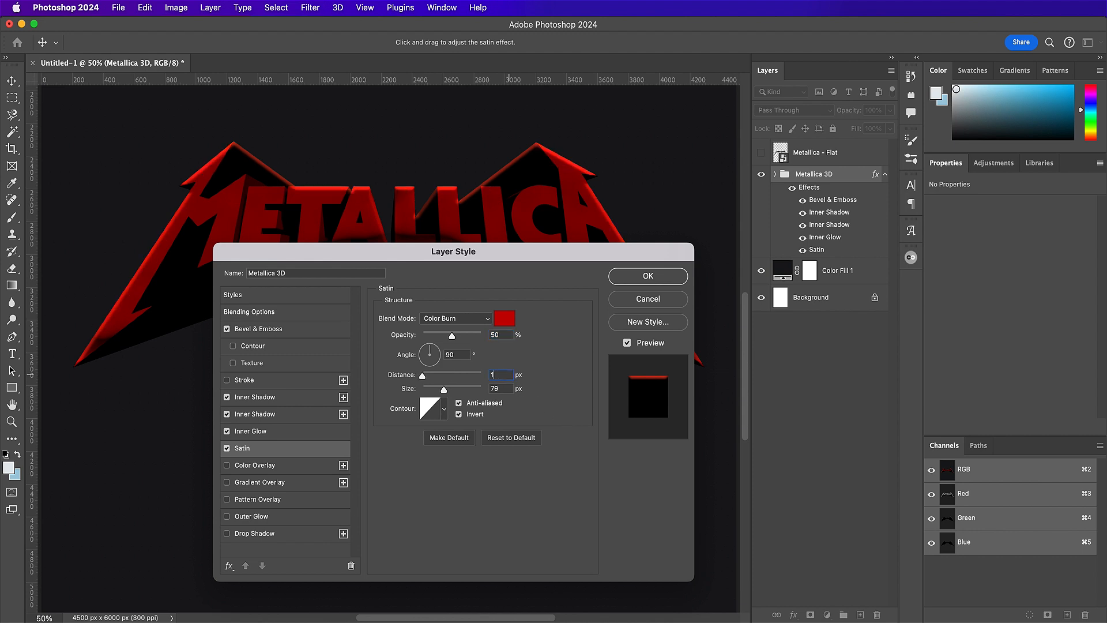
{"action": "type", "text": "67"}
{"action": "double_click", "coordinate": [509, 390]}
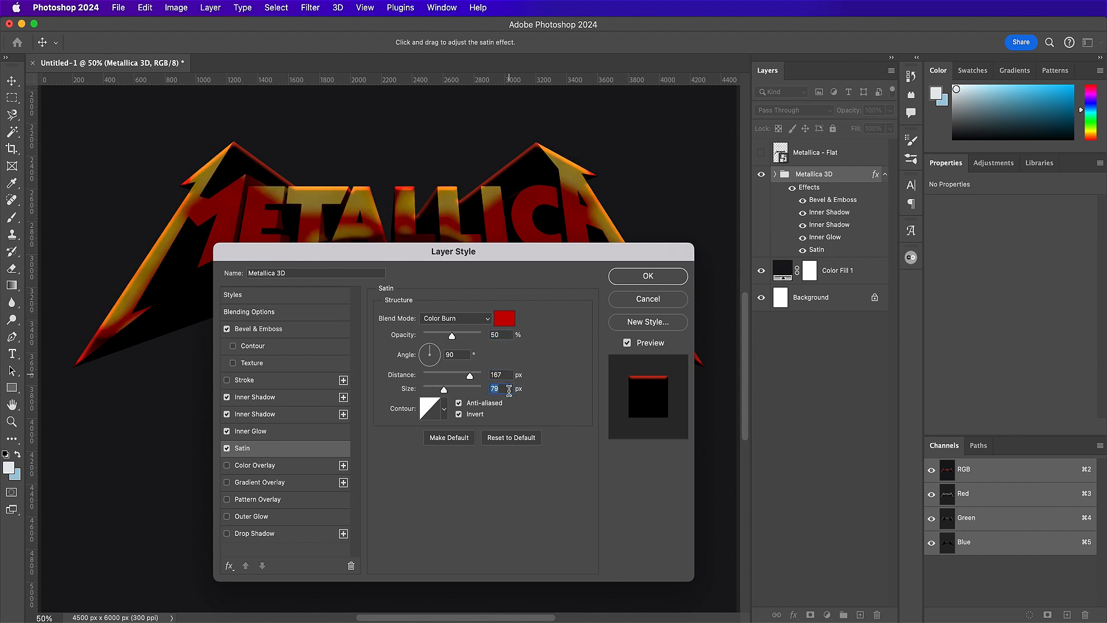
{"action": "type", "text": "167"}
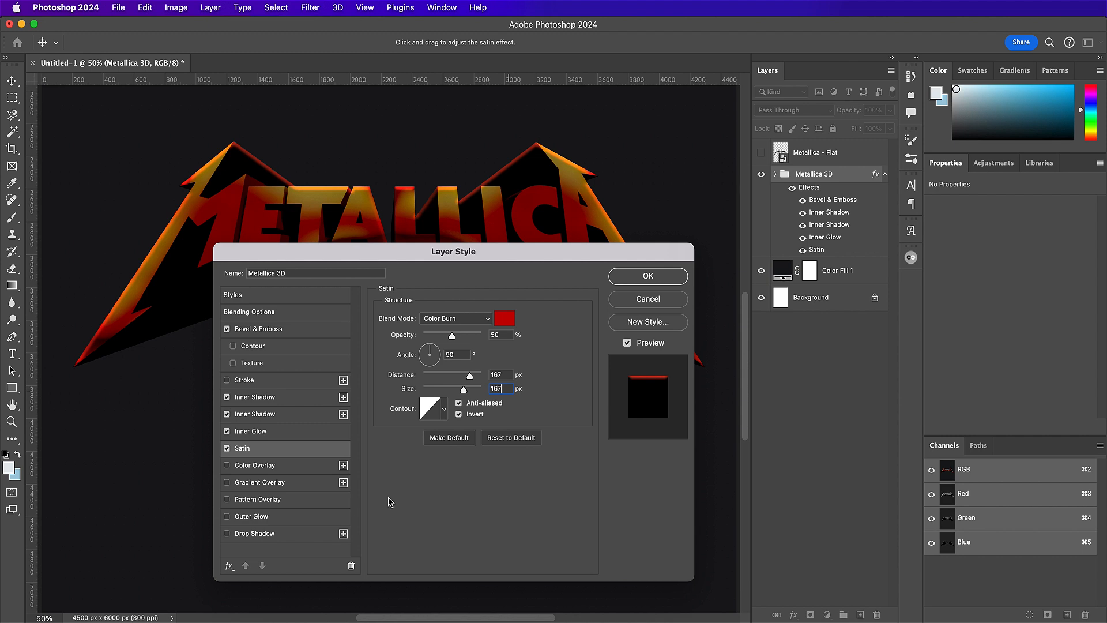
Step: Add a Gradient Overlay to the Metallica 3D group and set its blend mode to Overlay
{"action": "left_click", "coordinate": [296, 485]}
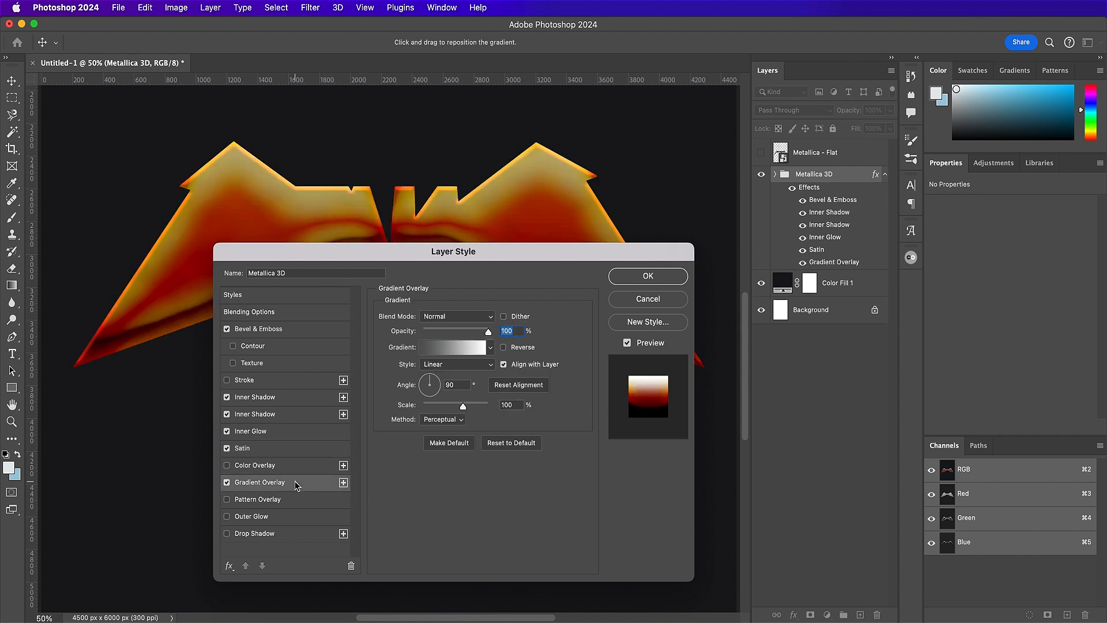
{"action": "left_click", "coordinate": [437, 318]}
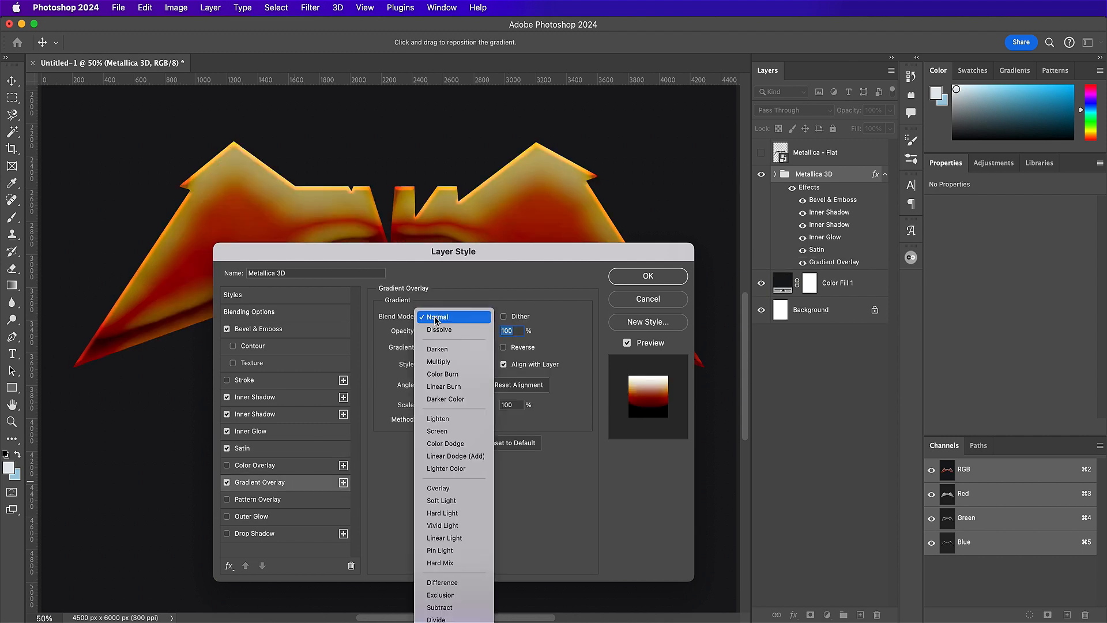
{"action": "left_click", "coordinate": [460, 488]}
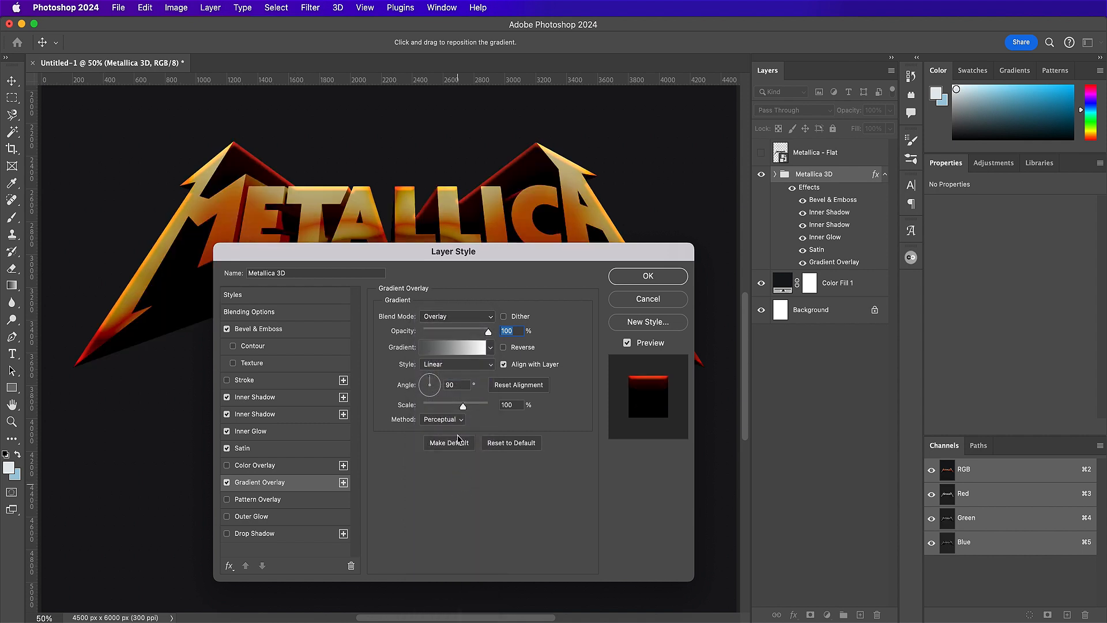
Step: Open the overlay's gradient for editing and set its starting stop color to #535554
{"action": "left_click", "coordinate": [455, 349]}
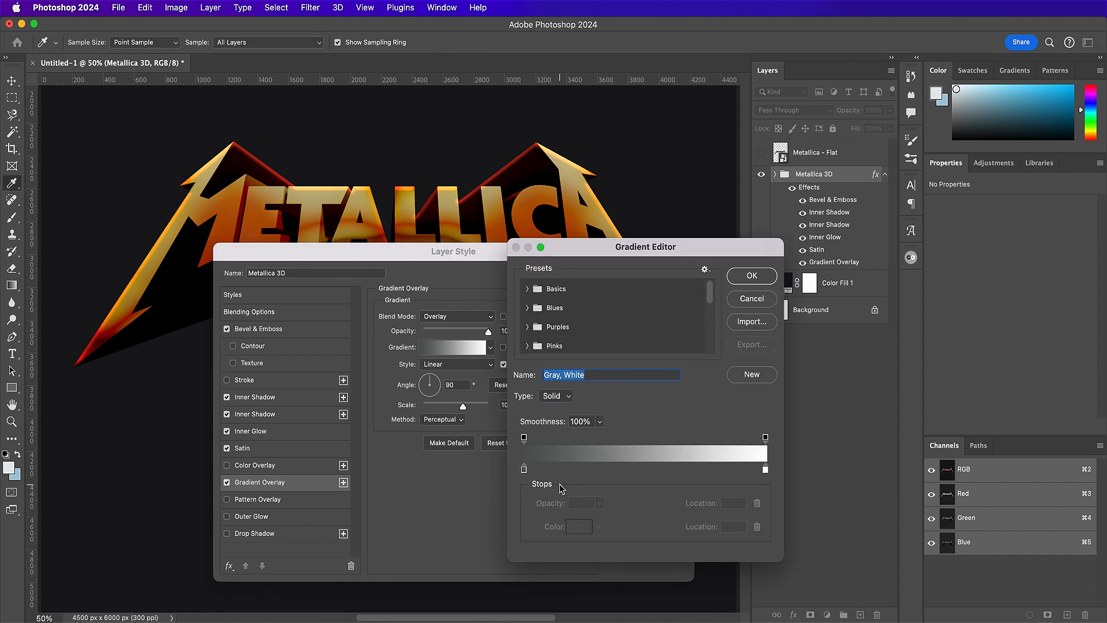
{"action": "left_click", "coordinate": [524, 469]}
{"action": "left_click", "coordinate": [578, 527]}
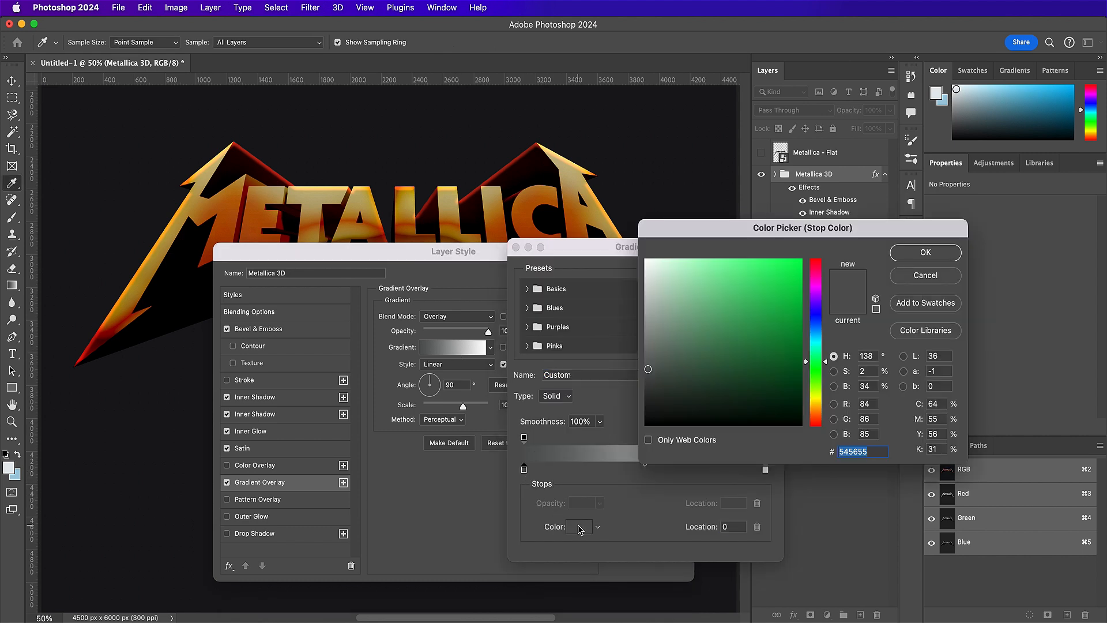
{"action": "type", "text": "53"}
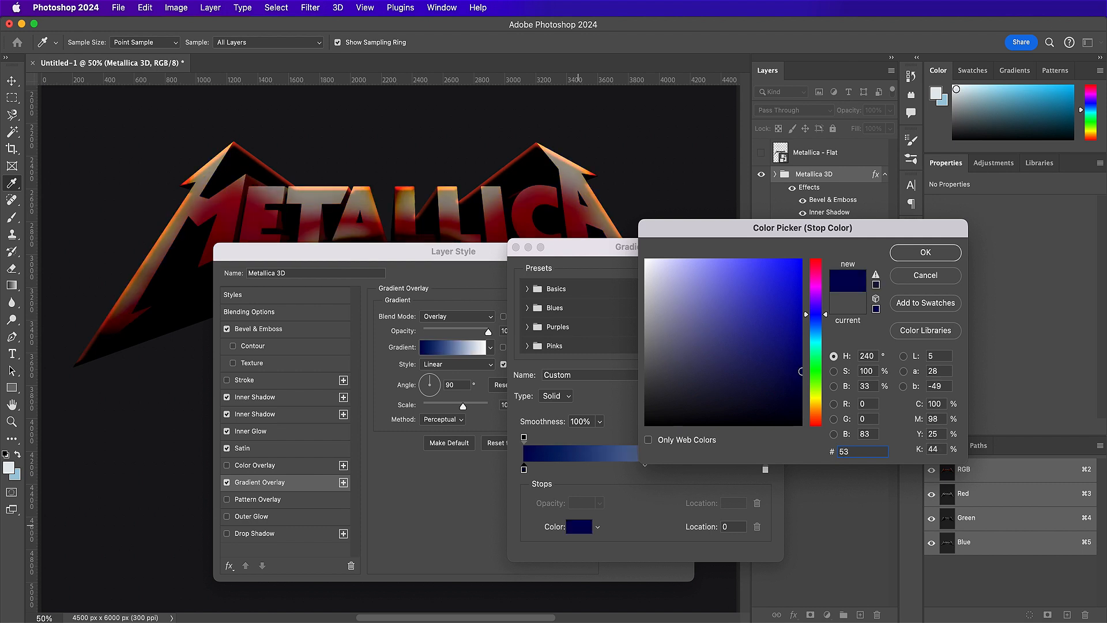
{"action": "type", "text": "5554"}
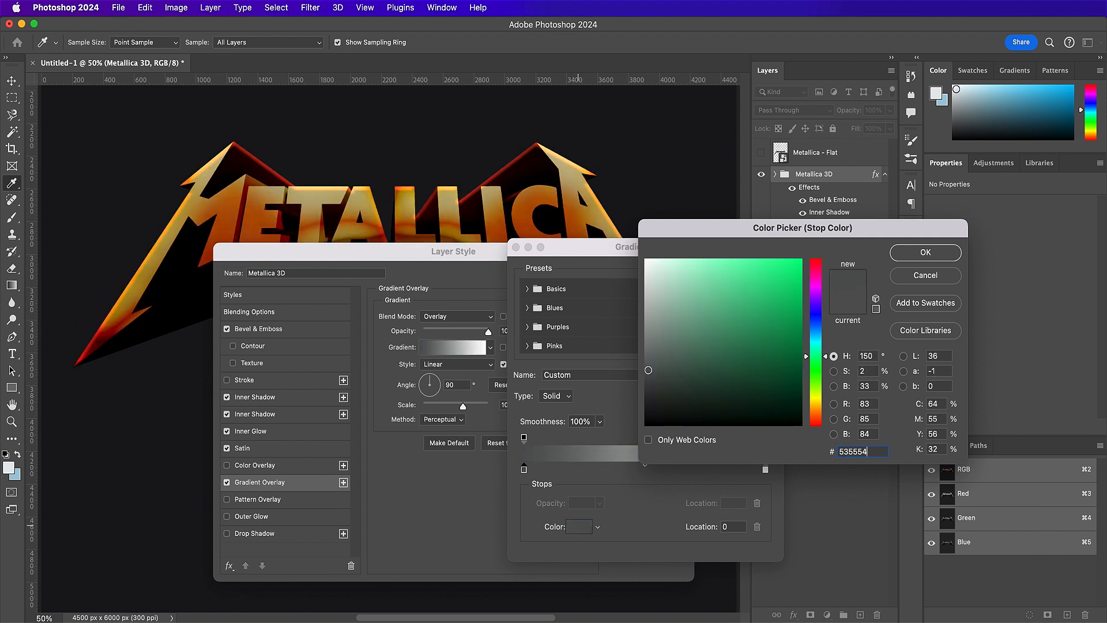
{"action": "key", "text": "Return"}
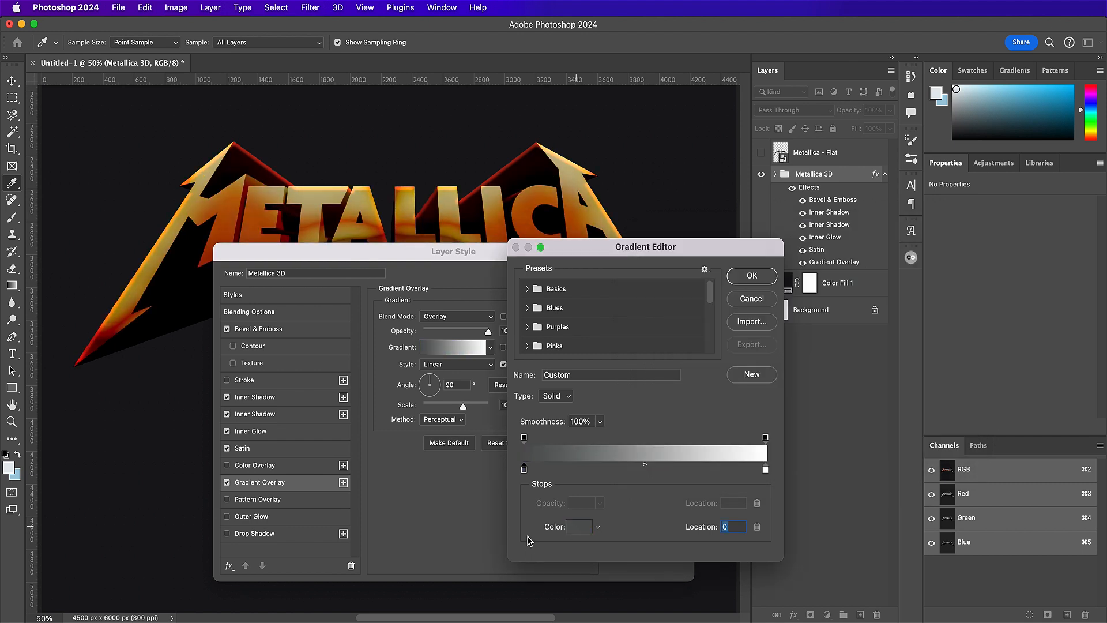
Step: Add a color stop about a fifth of the way along the gradient and color it #7c828e
{"action": "left_click", "coordinate": [574, 471]}
{"action": "left_click", "coordinate": [578, 526]}
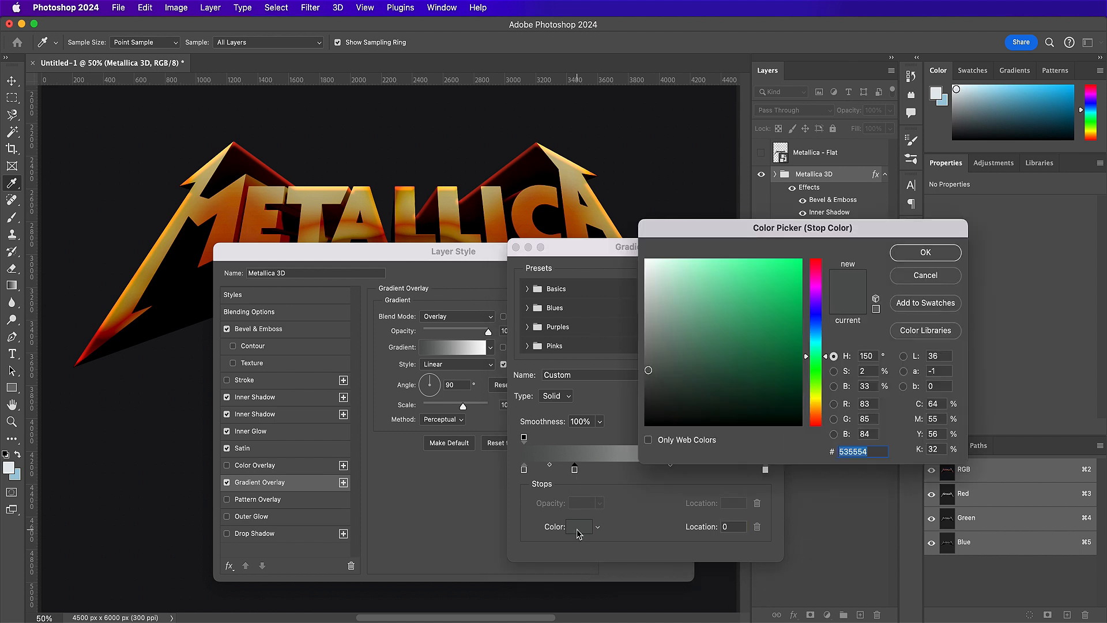
{"action": "type", "text": "7c828"}
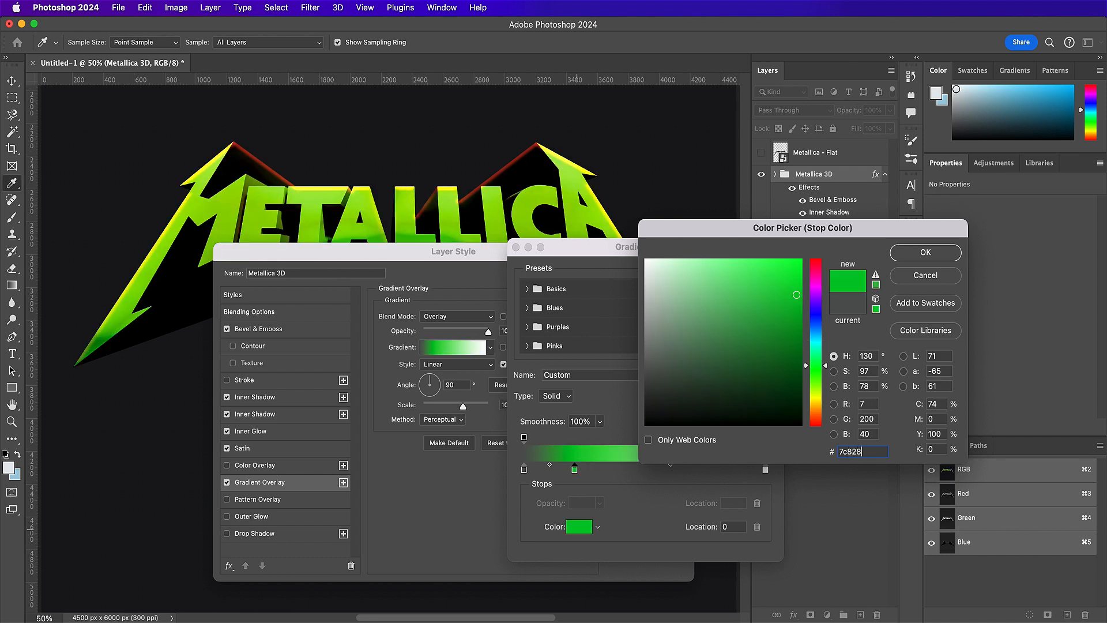
{"action": "type", "text": "e"}
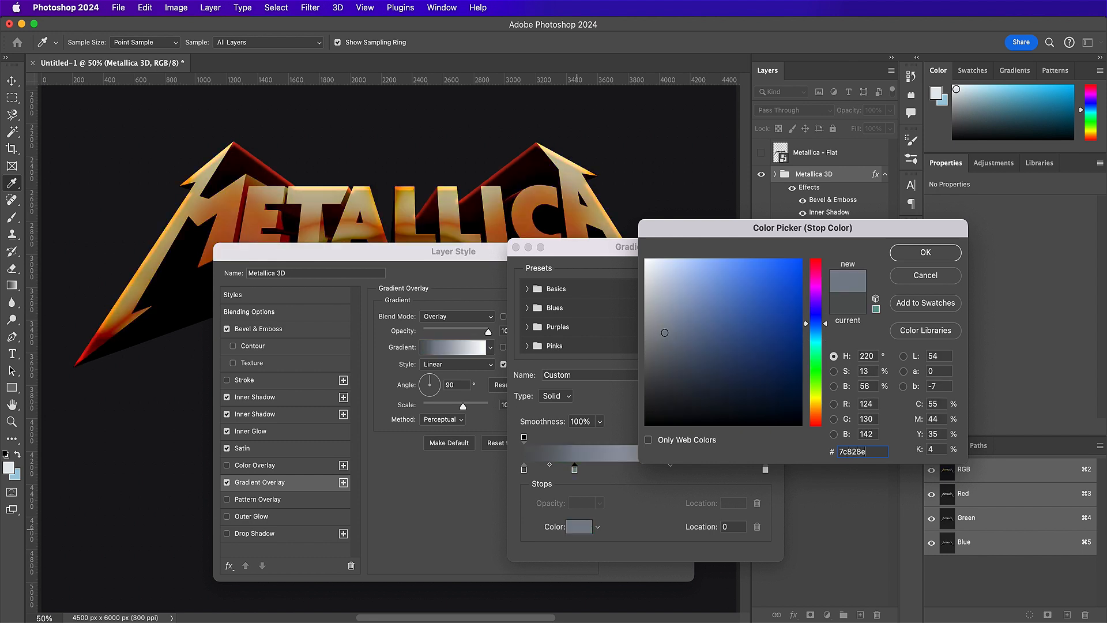
{"action": "key", "text": "Return"}
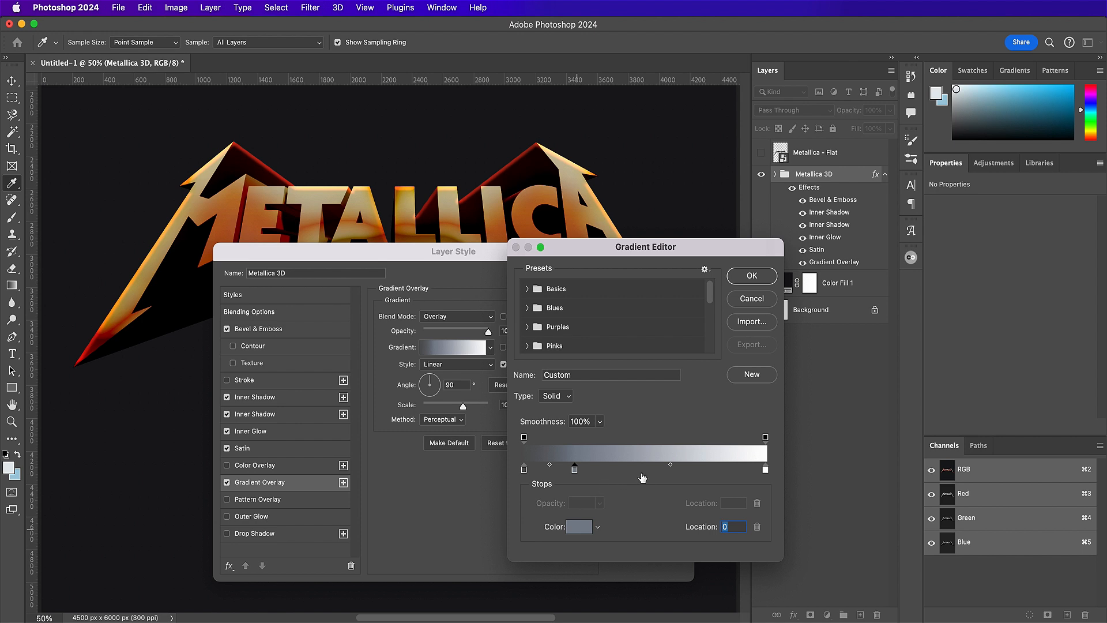
Step: Add a color stop just past the middle of the gradient and color it #e9e8e8
{"action": "left_click", "coordinate": [649, 471]}
{"action": "left_click", "coordinate": [581, 529]}
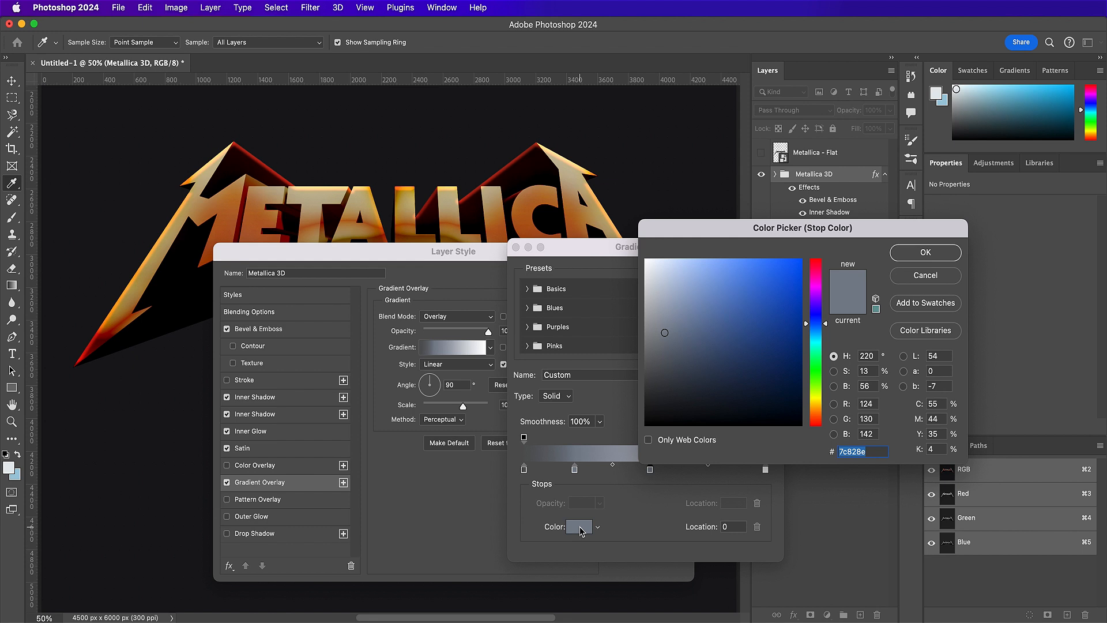
{"action": "type", "text": "e9e8"}
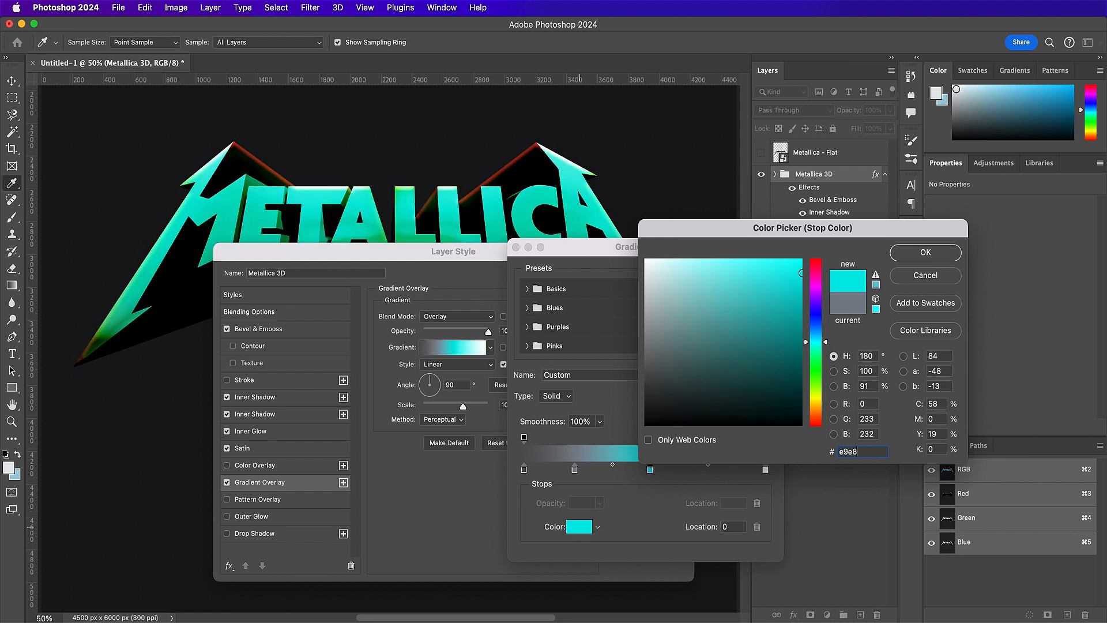
{"action": "type", "text": "e8"}
{"action": "key", "text": "Return"}
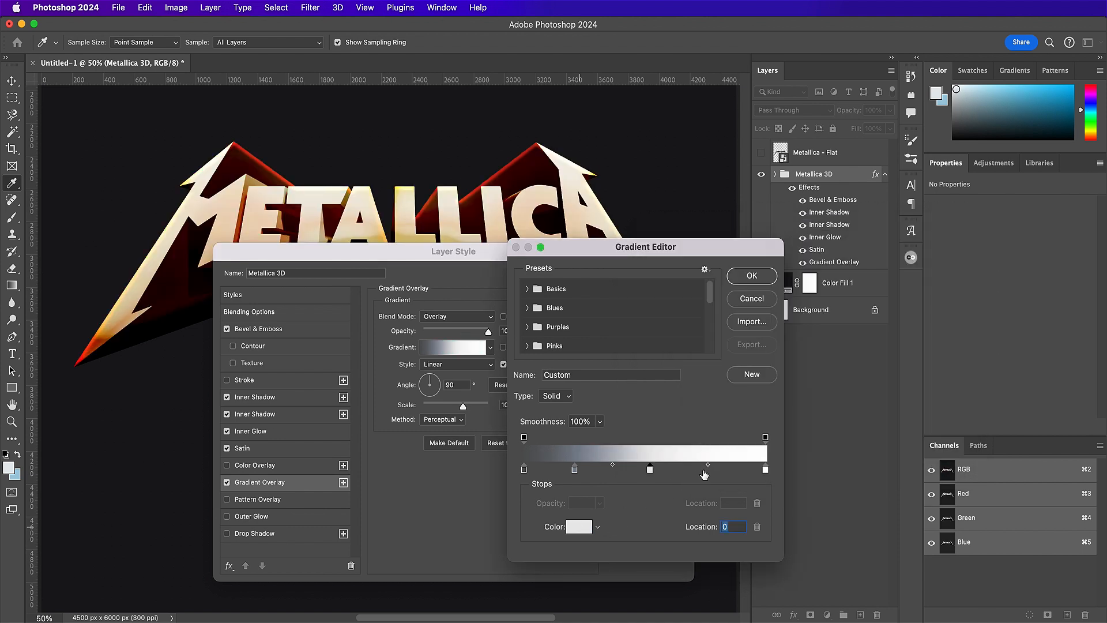
Step: Add a color stop at about 84% of the gradient and color it #7c8296
{"action": "left_click", "coordinate": [727, 469]}
{"action": "left_click", "coordinate": [579, 526]}
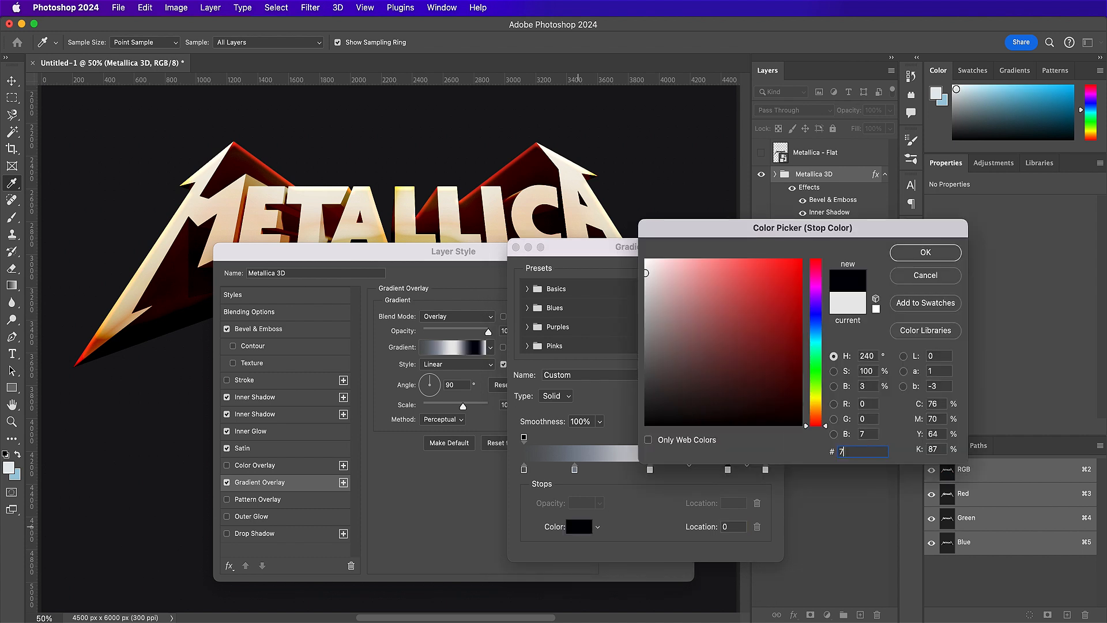
{"action": "type", "text": "7c8"}
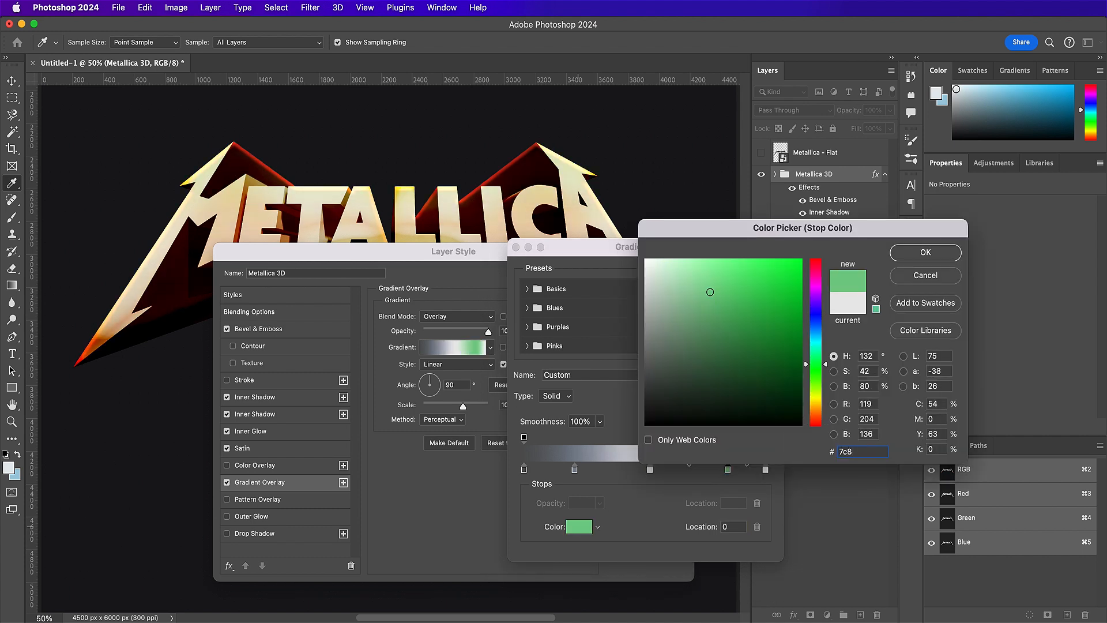
{"action": "type", "text": "2"}
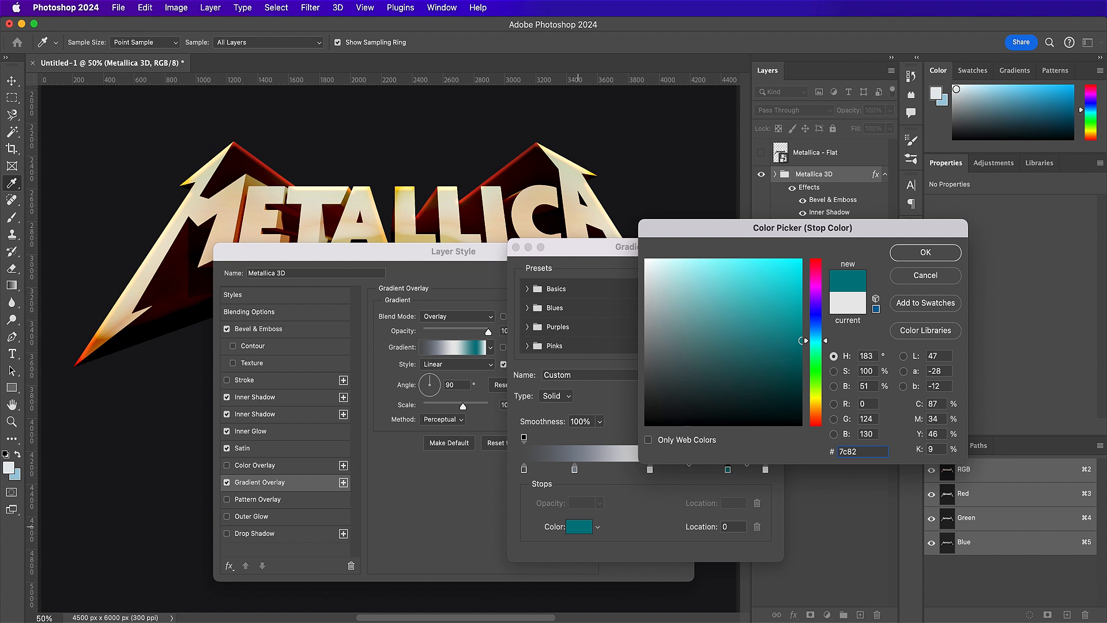
{"action": "type", "text": "96"}
{"action": "key", "text": "Return"}
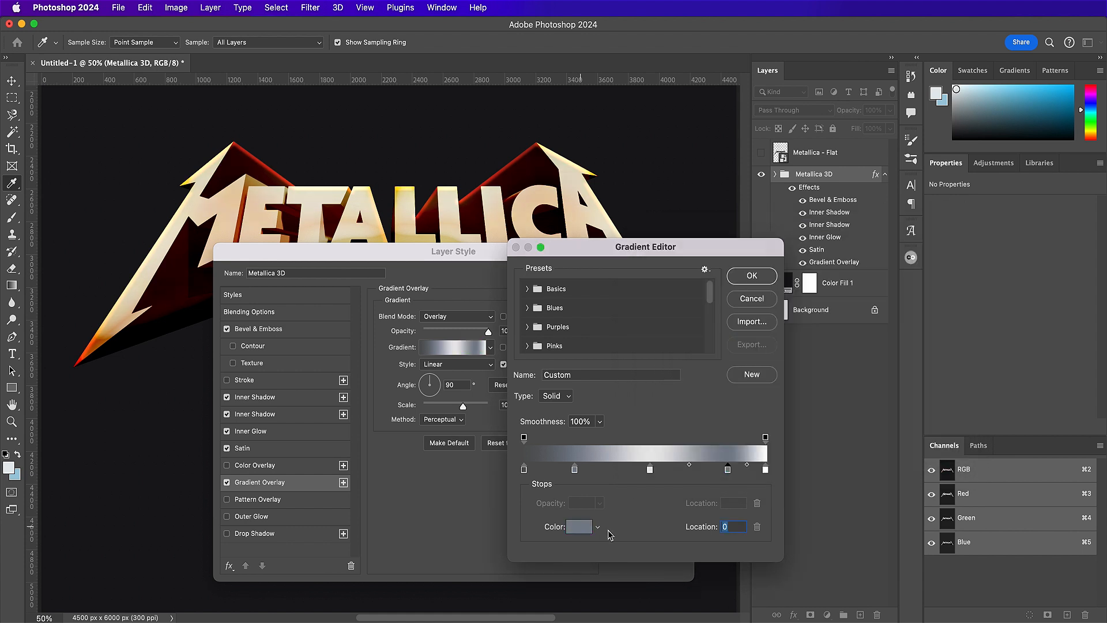
Step: Check that the gradient's end stop at 100% uses white, #ffffff
{"action": "left_click", "coordinate": [765, 469]}
{"action": "left_click", "coordinate": [578, 527]}
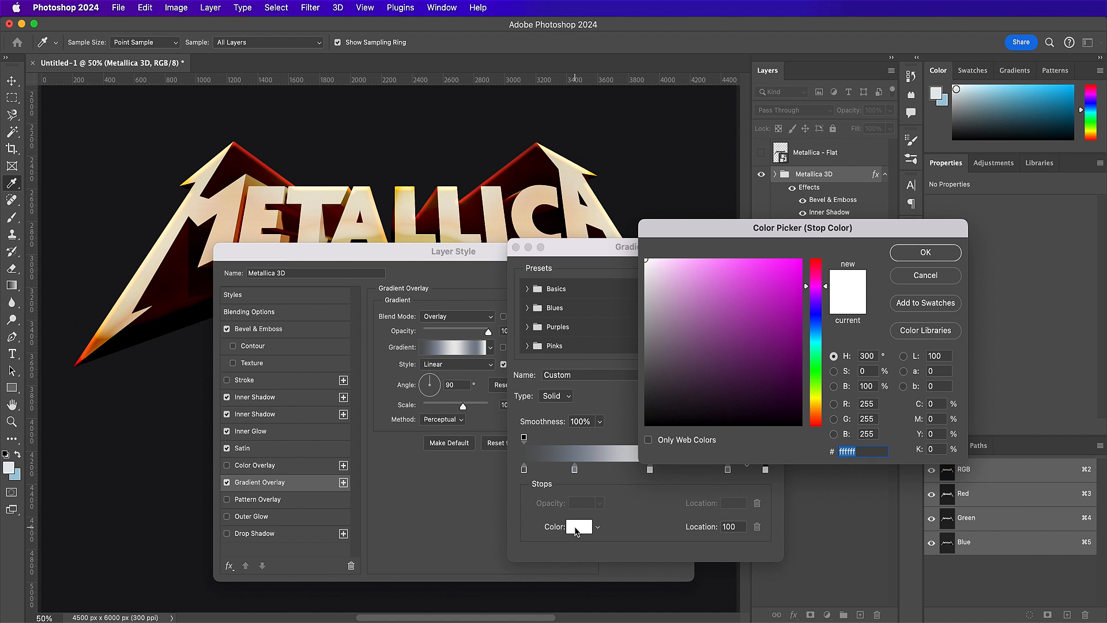
{"action": "key", "text": "Return"}
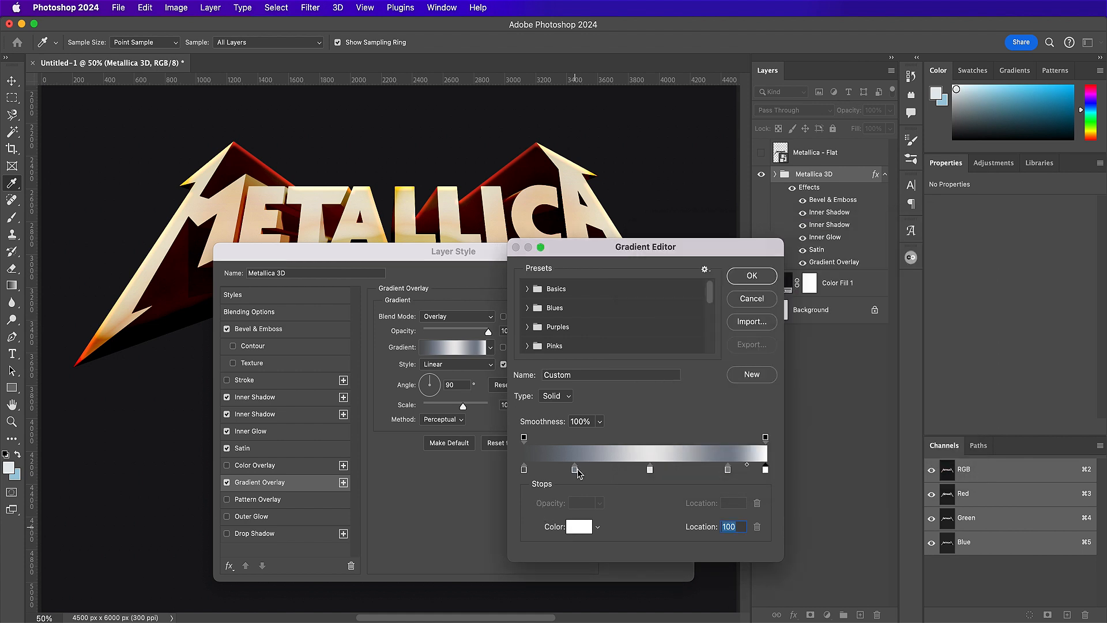
Step: Move the first gray-blue stop to 26% and the off-white stop to 56%, and accept the gradient
{"action": "left_click_drag", "start_coordinate": [576, 472], "coordinate": [590, 475]}
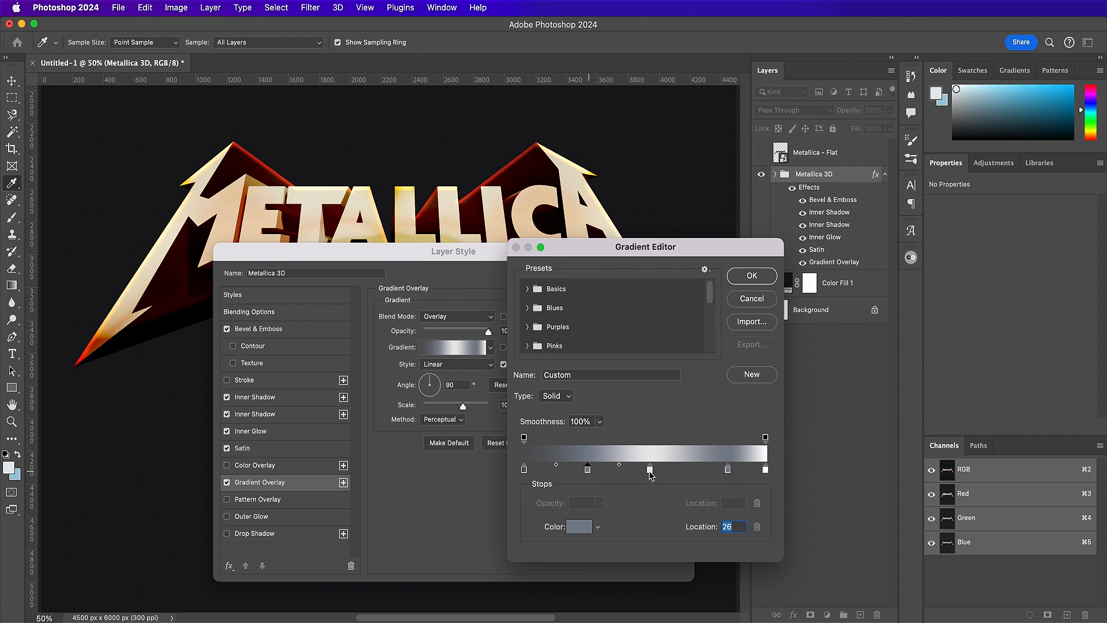
{"action": "left_click", "coordinate": [651, 471]}
{"action": "left_click_drag", "start_coordinate": [654, 474], "coordinate": [662, 473]}
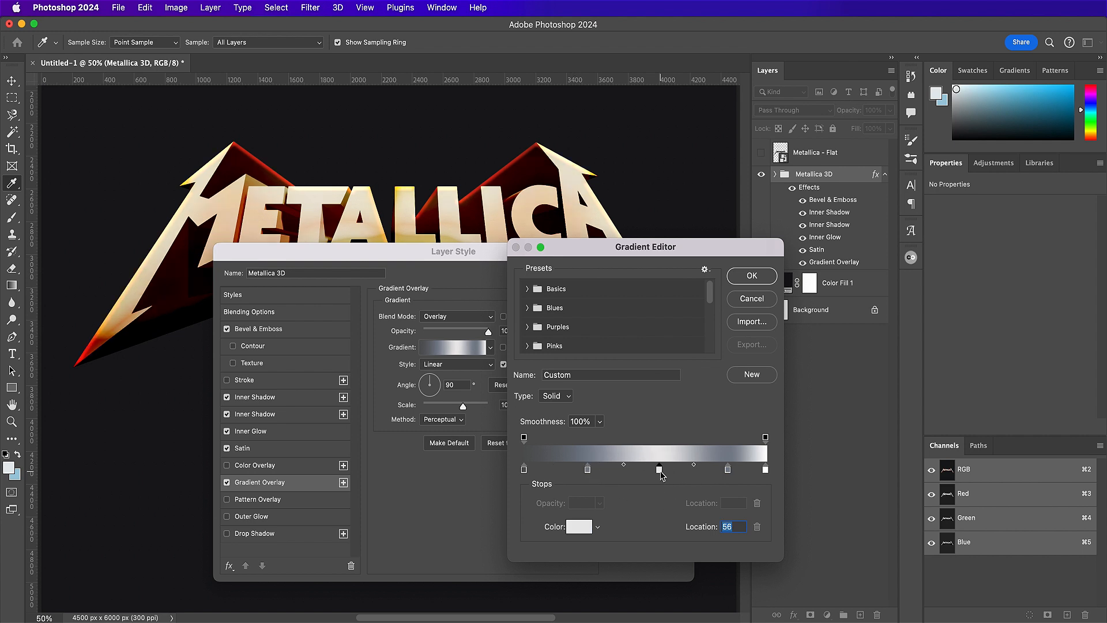
{"action": "left_click", "coordinate": [739, 277]}
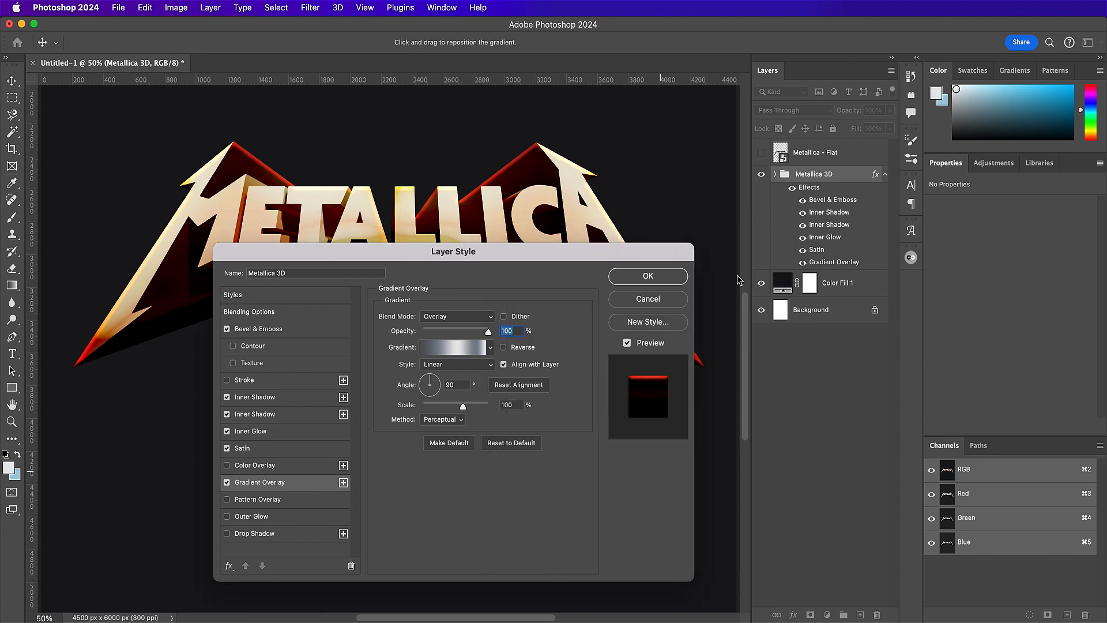
Step: Set the Gradient Overlay style to Reflected and its scale to 61%
{"action": "left_click", "coordinate": [464, 367]}
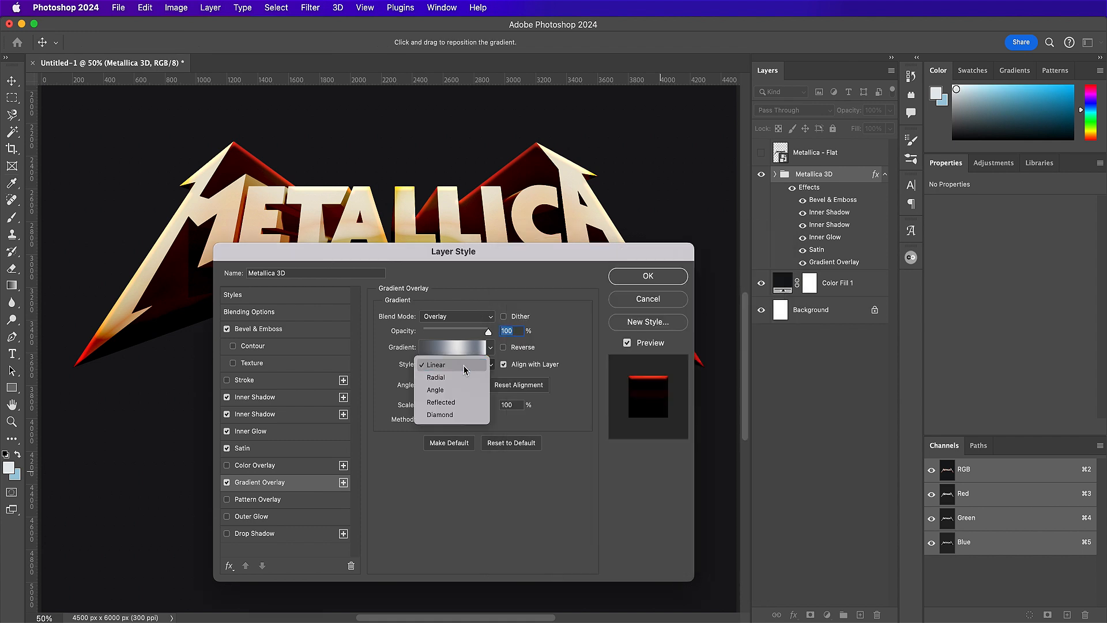
{"action": "left_click", "coordinate": [461, 403]}
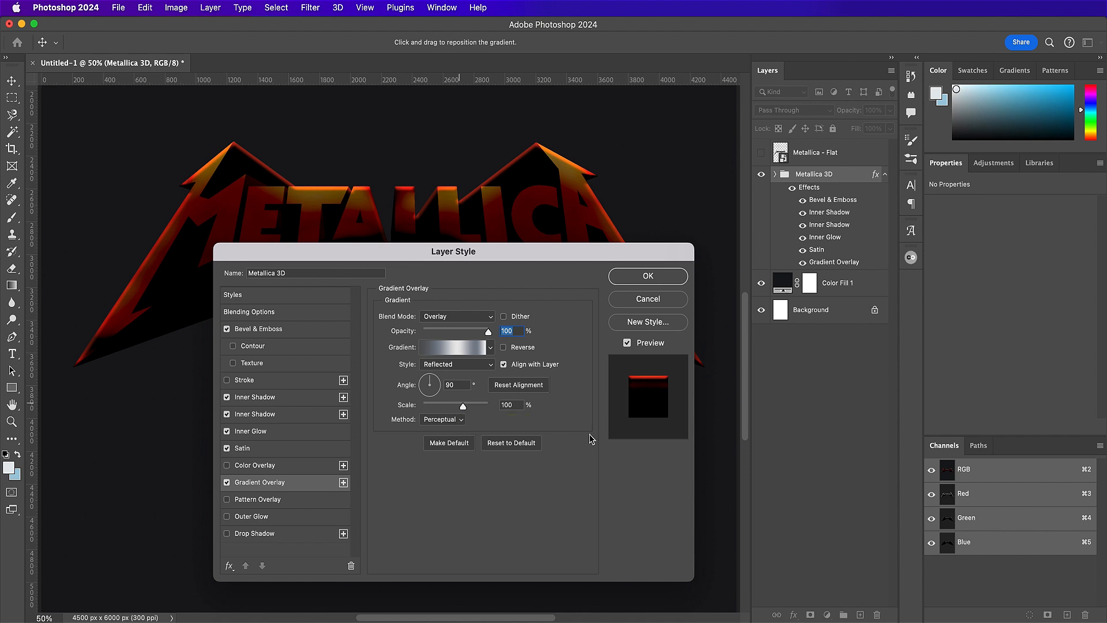
{"action": "double_click", "coordinate": [508, 405]}
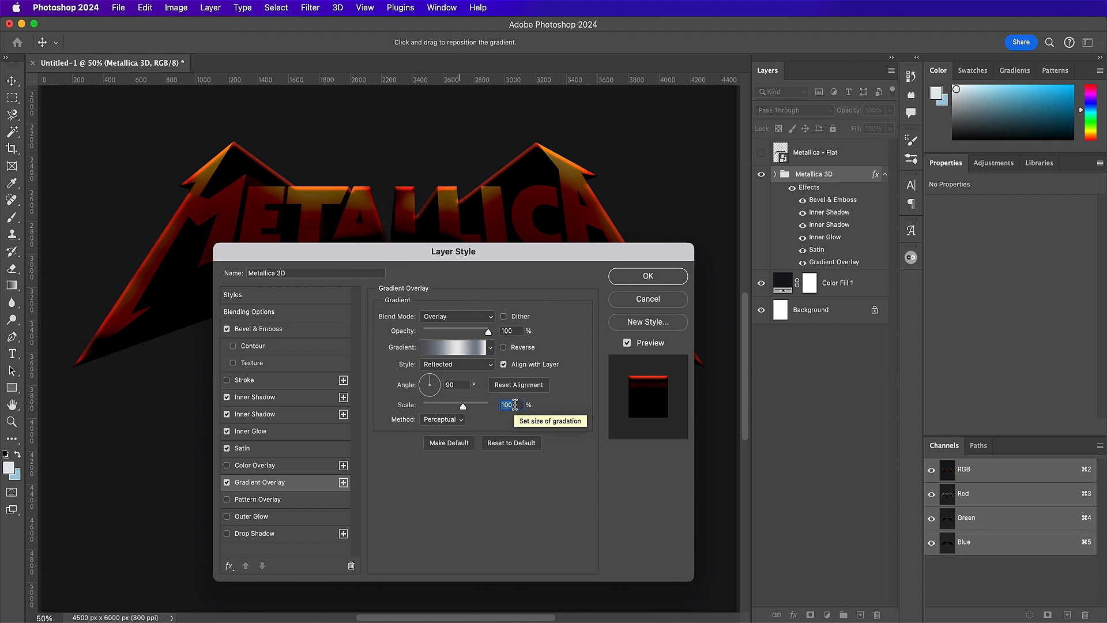
{"action": "type", "text": "62"}
{"action": "key", "text": "Down"}
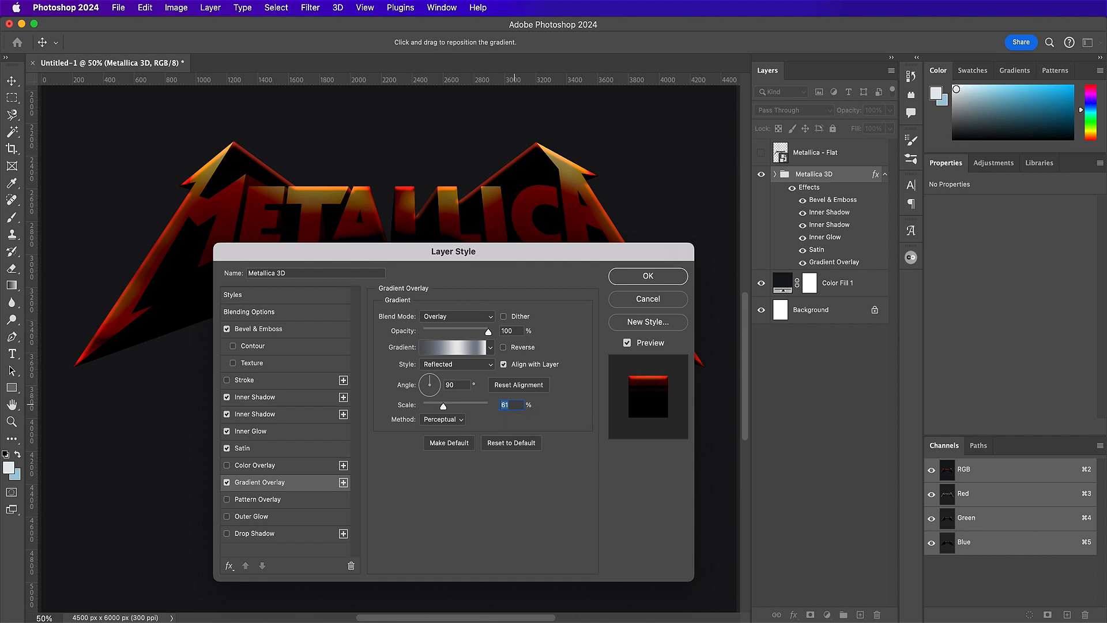
Step: Change the gradient overlay's interpolation method and apply the Metallica 3D layer style
{"action": "left_click", "coordinate": [442, 419]}
{"action": "left_click", "coordinate": [443, 445]}
{"action": "key", "text": "Return"}
Step: Select the Metallica - Flat layer together with the Metallica 3D group and move both up near the top of the canvas
{"action": "scroll", "coordinate": [565, 567], "scroll_direction": "up", "scroll_amount": 5}
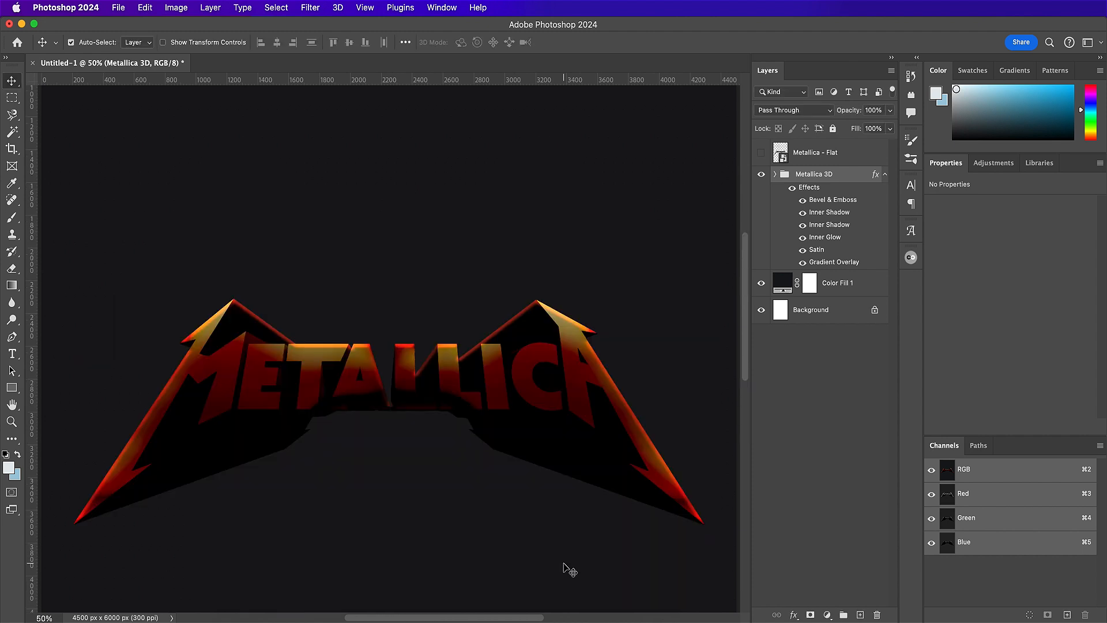
{"action": "key", "text": "super+minus"}
{"action": "key", "text": "super+minus"}
{"action": "scroll", "coordinate": [570, 569], "scroll_direction": "down", "scroll_amount": 2}
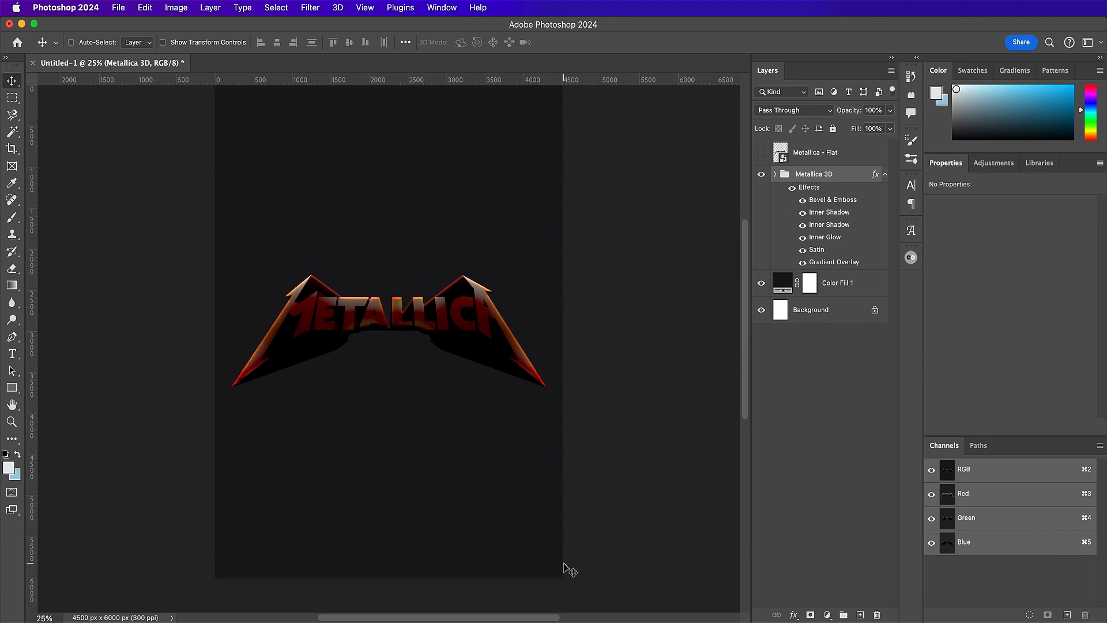
{"action": "left_click", "coordinate": [843, 157]}
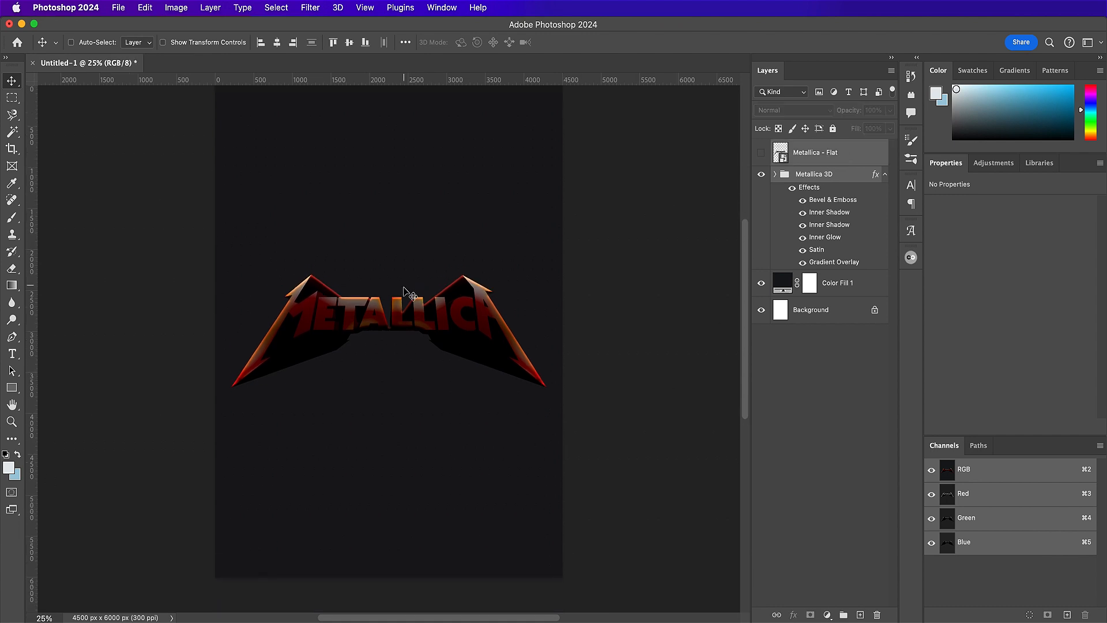
{"action": "left_click_drag", "start_coordinate": [404, 314], "coordinate": [397, 200]}
{"action": "scroll", "coordinate": [415, 277], "scroll_direction": "up", "scroll_amount": 3}
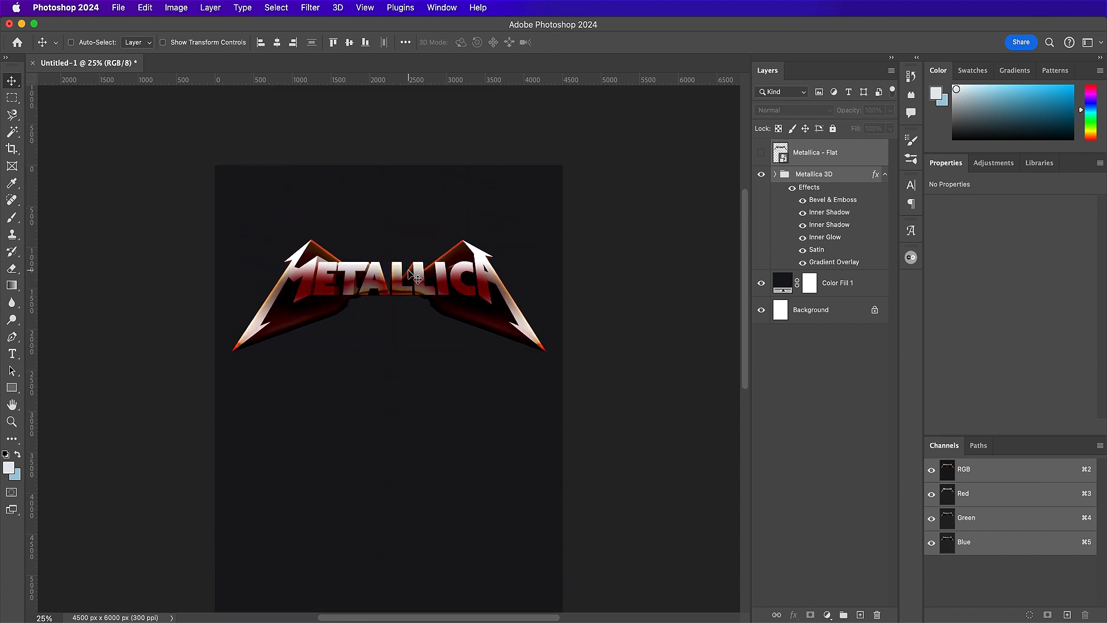
Step: Show the Metallica - Flat layer and open its layer style settings, keeping the wordmark in view
{"action": "key", "text": "super+plus"}
{"action": "left_click", "coordinate": [761, 152]}
{"action": "left_click", "coordinate": [761, 153]}
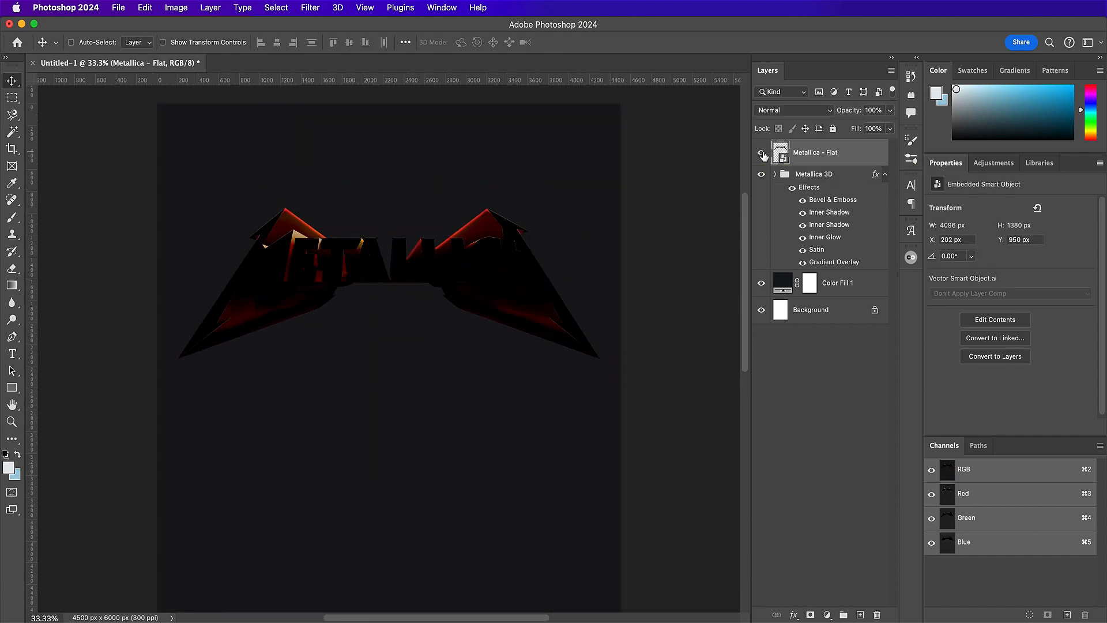
{"action": "double_click", "coordinate": [865, 156]}
{"action": "left_click_drag", "start_coordinate": [515, 256], "coordinate": [773, 275]}
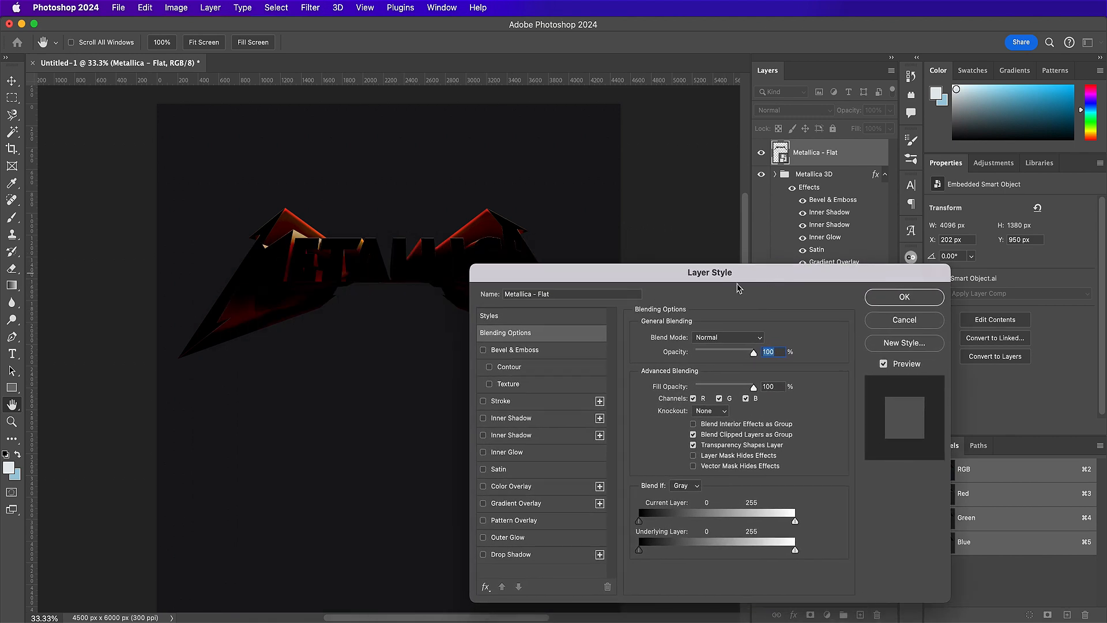
Step: Add Bevel & Emboss to the Metallica - Flat layer with the Chisel Hard technique, 1000% depth and 65 px size
{"action": "left_click", "coordinate": [519, 351]}
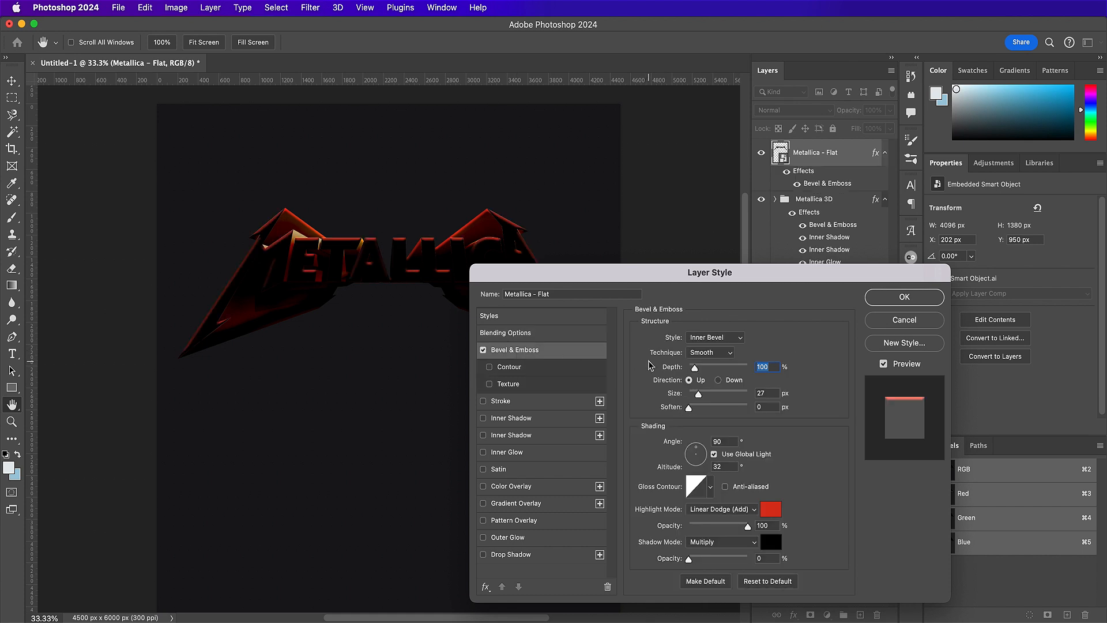
{"action": "left_click", "coordinate": [722, 352]}
{"action": "left_click", "coordinate": [717, 369]}
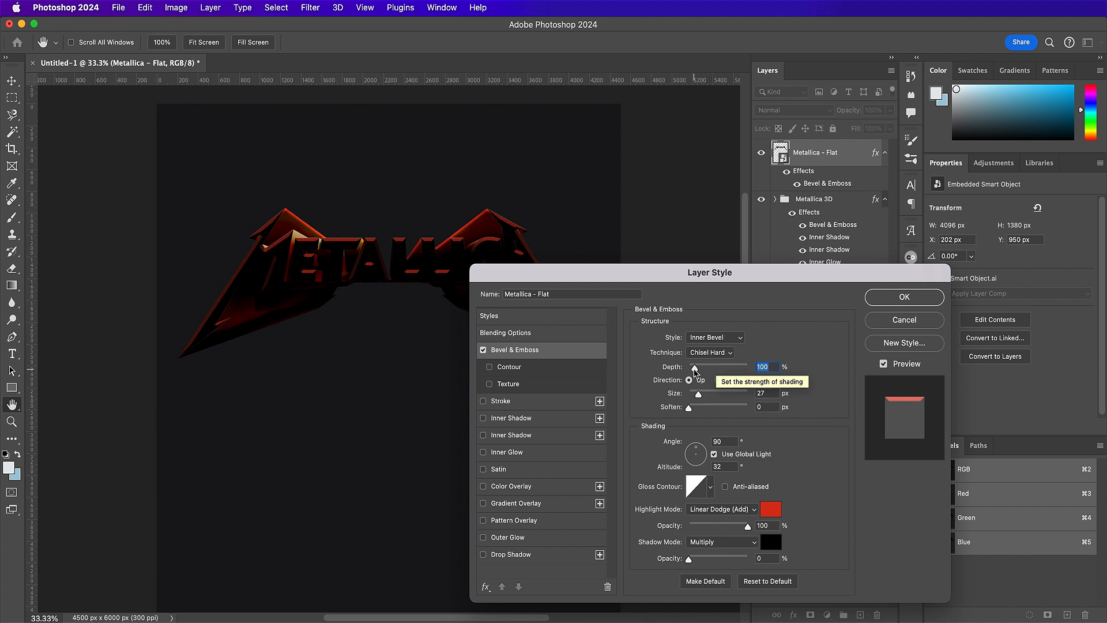
{"action": "left_click", "coordinate": [716, 366]}
{"action": "type", "text": "1000"}
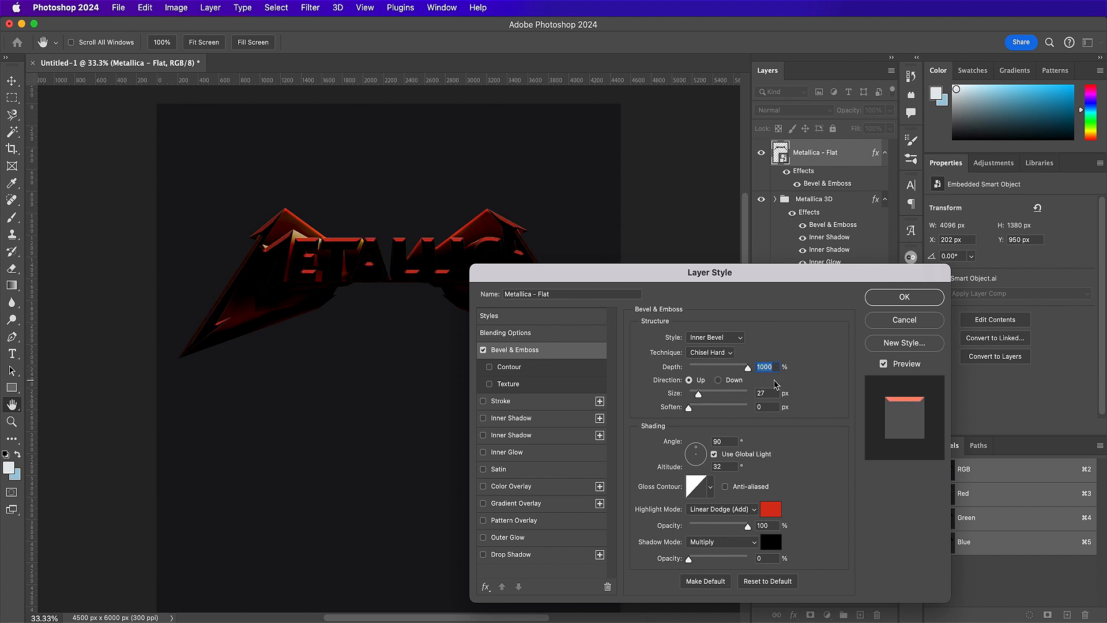
{"action": "double_click", "coordinate": [765, 393]}
{"action": "type", "text": "65"}
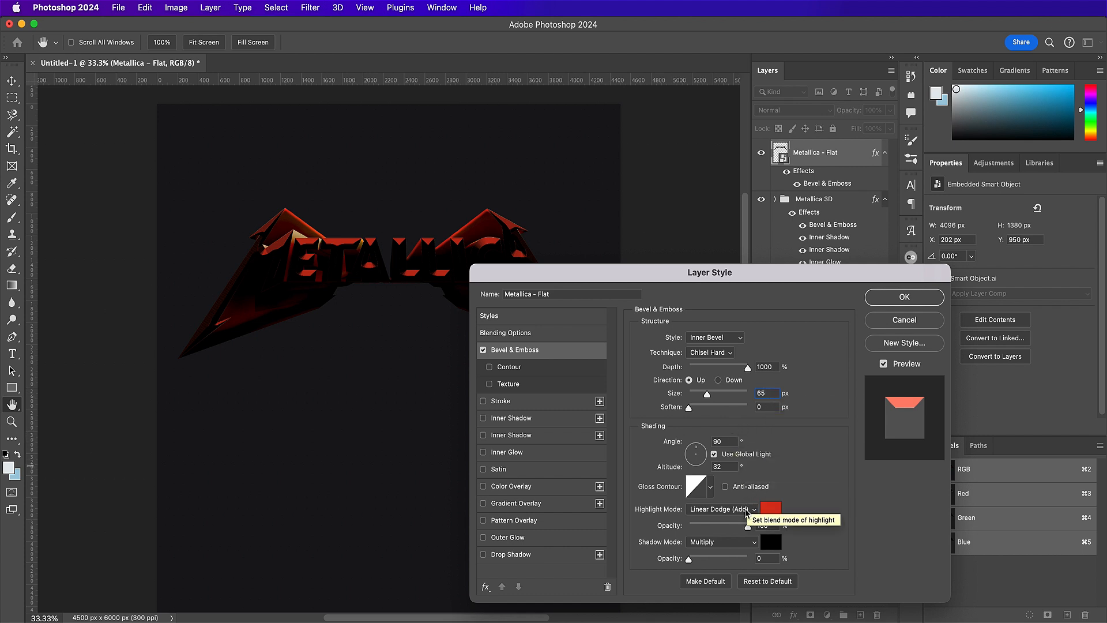
Step: Set the Bevel & Emboss highlight to Linear Light mode with the colour #fae4bd
{"action": "left_click", "coordinate": [747, 513]}
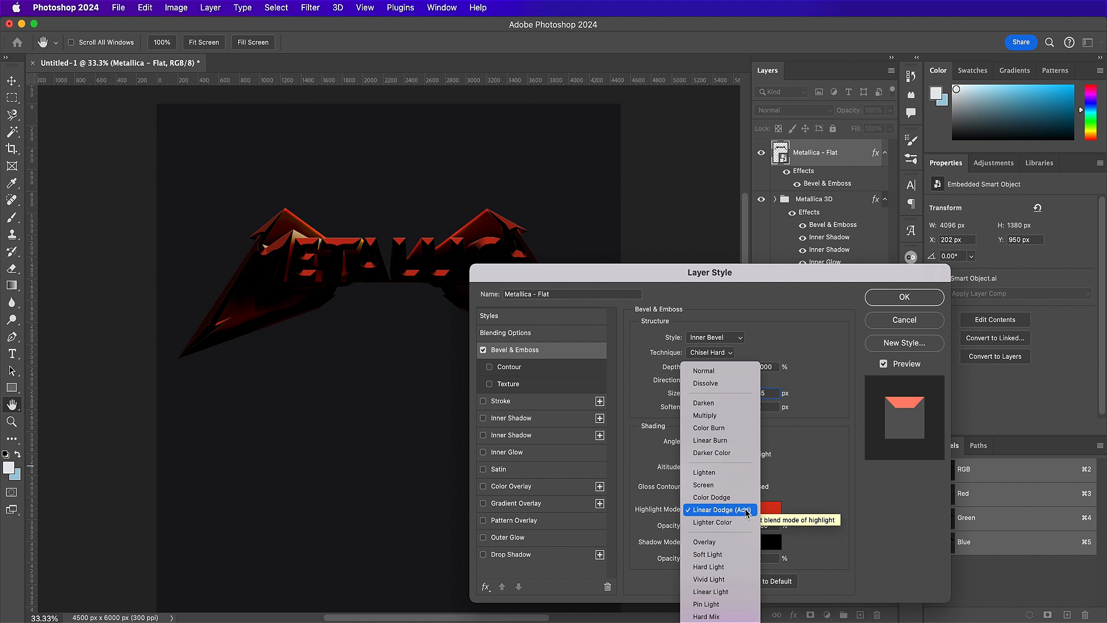
{"action": "left_click", "coordinate": [713, 592]}
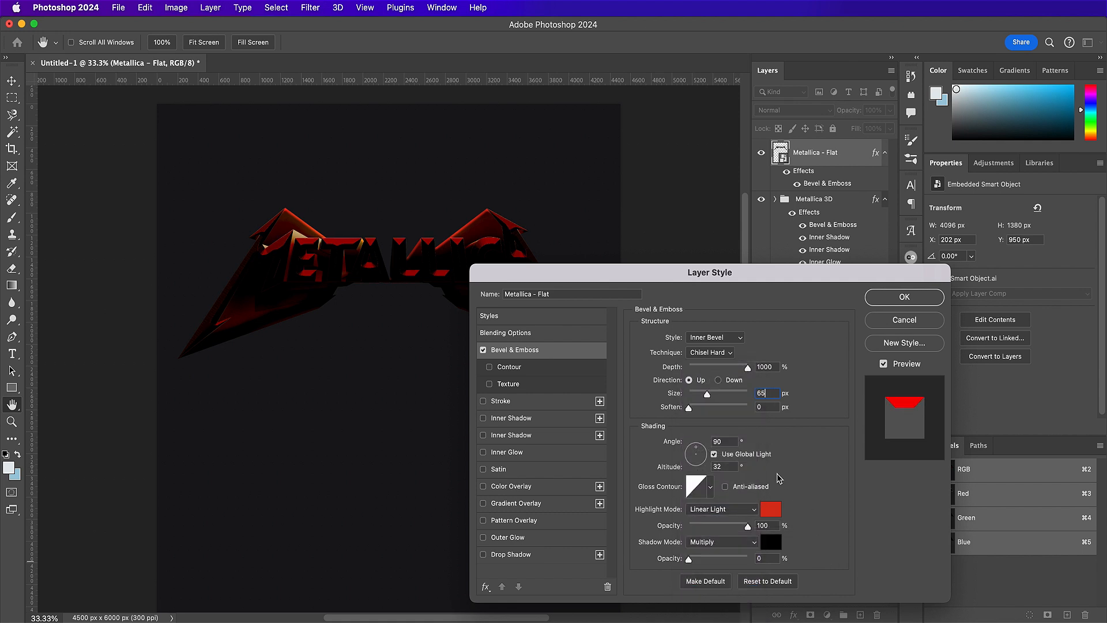
{"action": "left_click", "coordinate": [772, 512]}
{"action": "type", "text": "fae"}
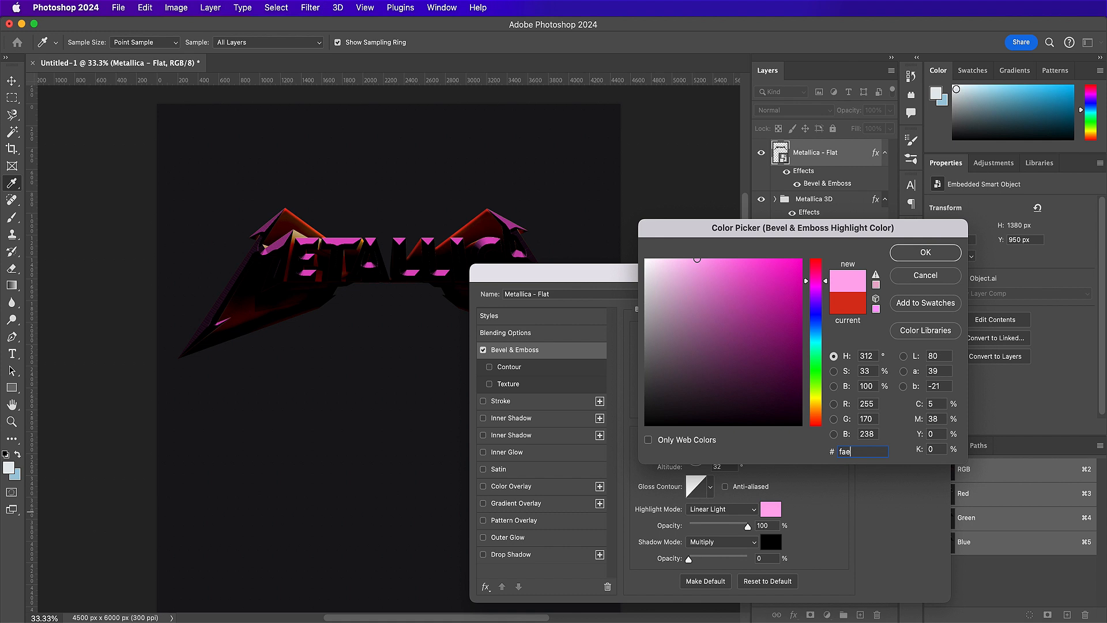
{"action": "type", "text": "4bd"}
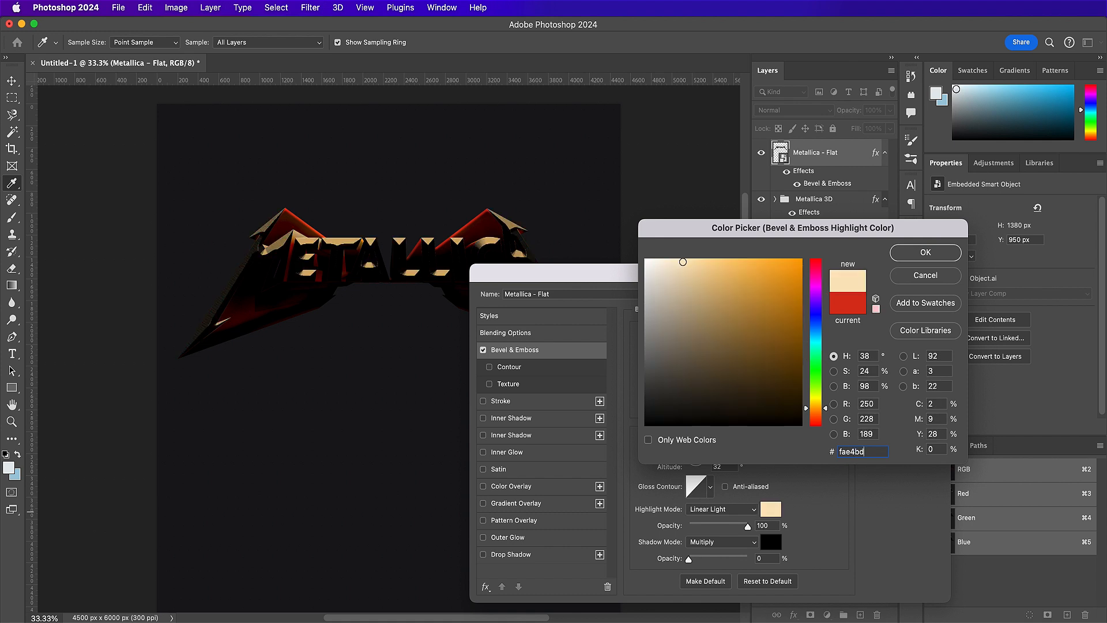
{"action": "key", "text": "Return"}
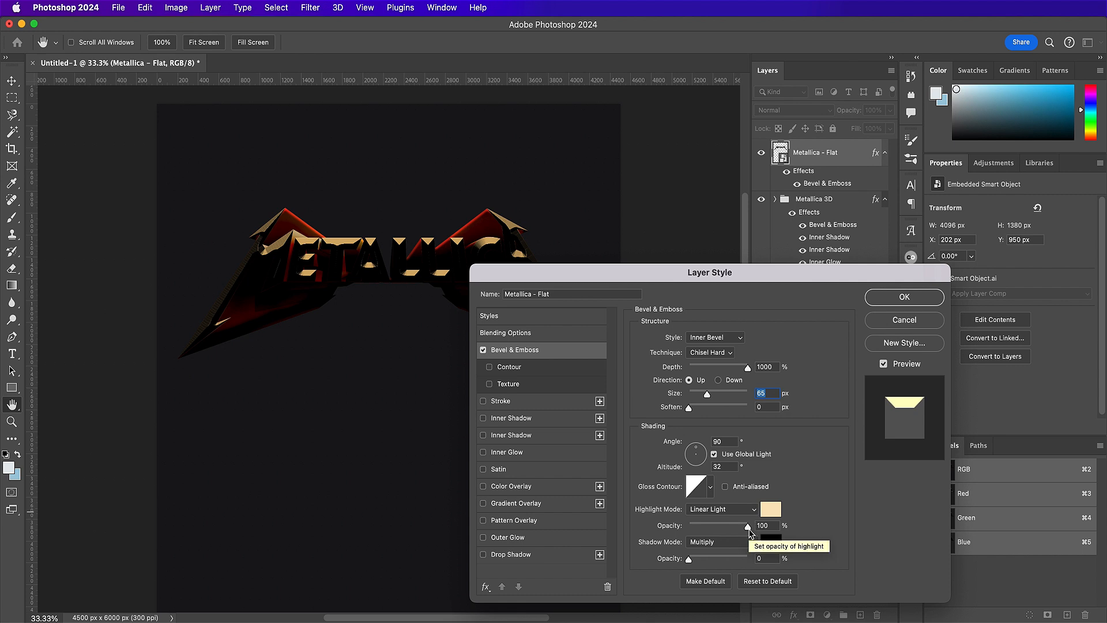
Step: Set the bevel's shadow to Color Burn mode with the colour #cb4f0c and 100% opacity
{"action": "left_click", "coordinate": [735, 545]}
{"action": "left_click", "coordinate": [719, 553]}
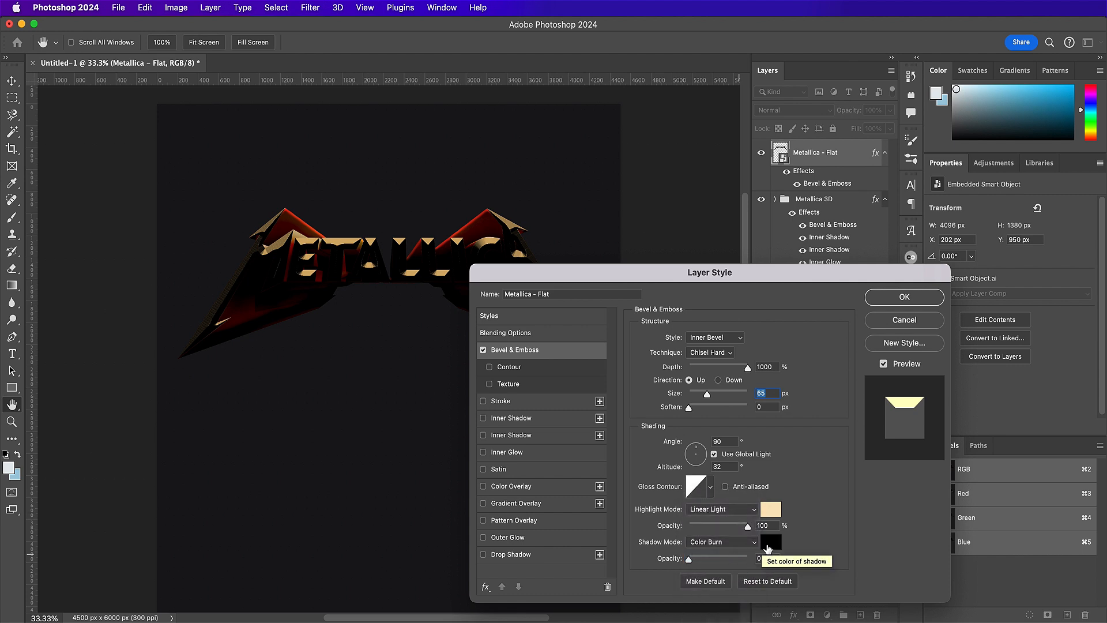
{"action": "left_click", "coordinate": [767, 546]}
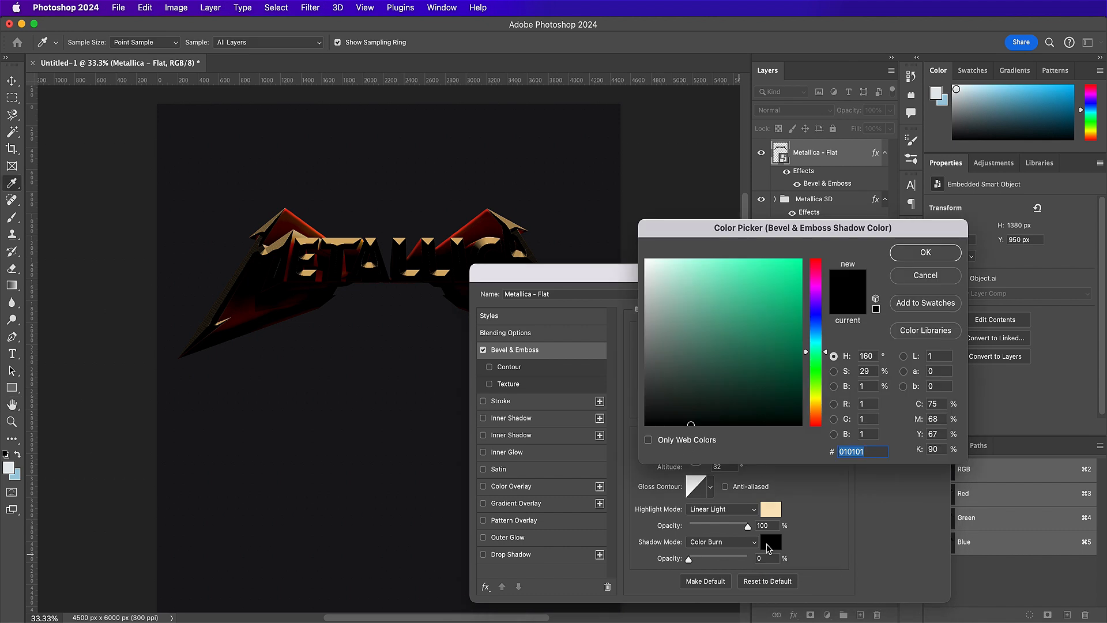
{"action": "type", "text": "cb4"}
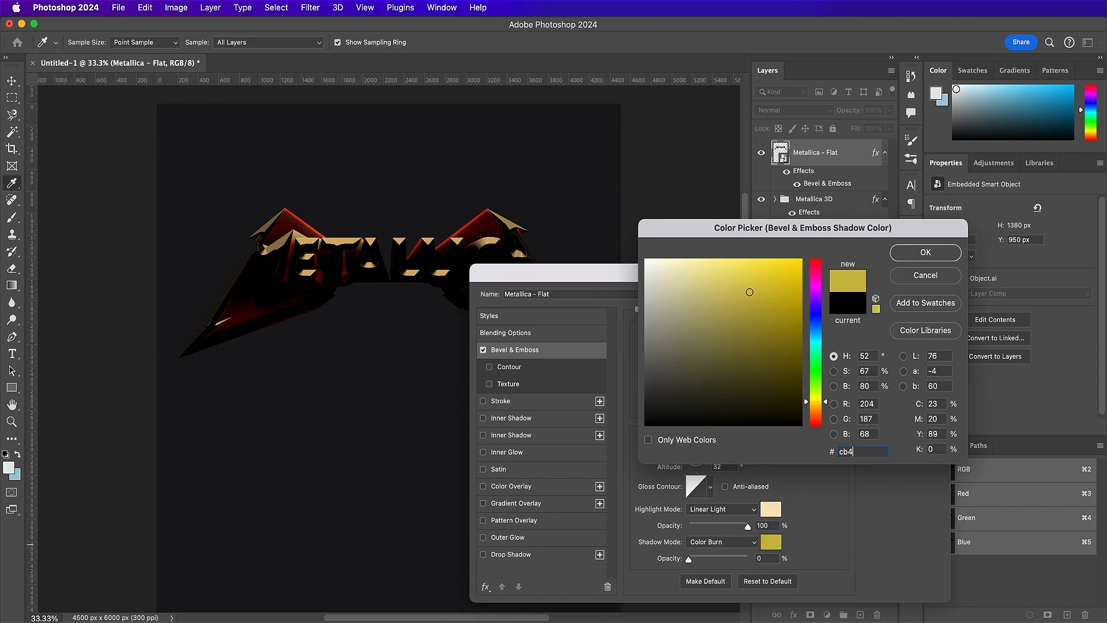
{"action": "type", "text": "f"}
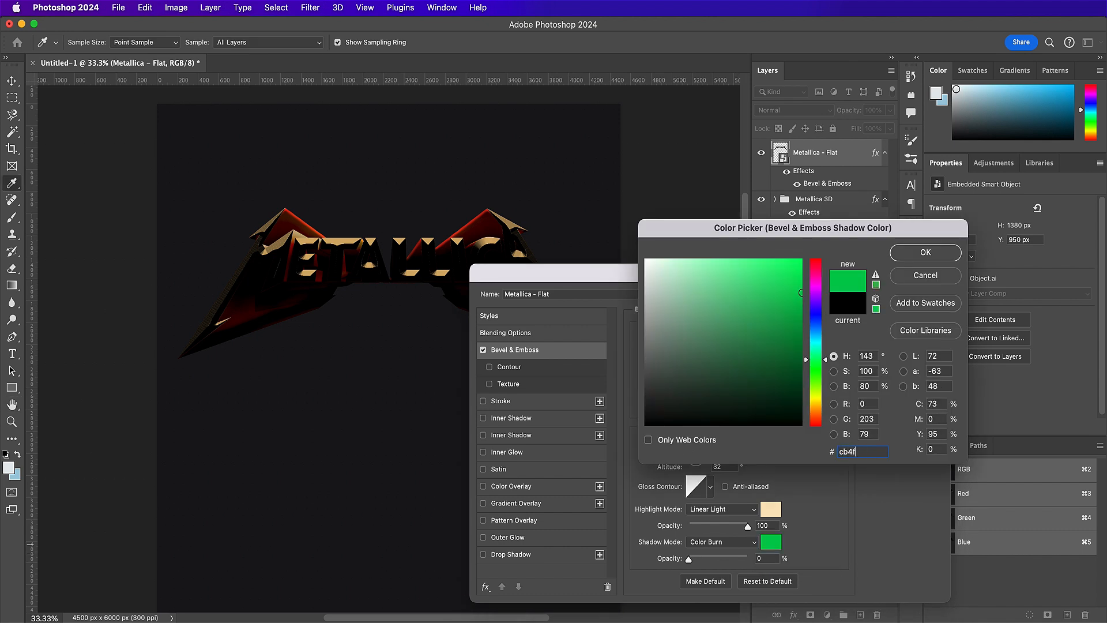
{"action": "type", "text": "00"}
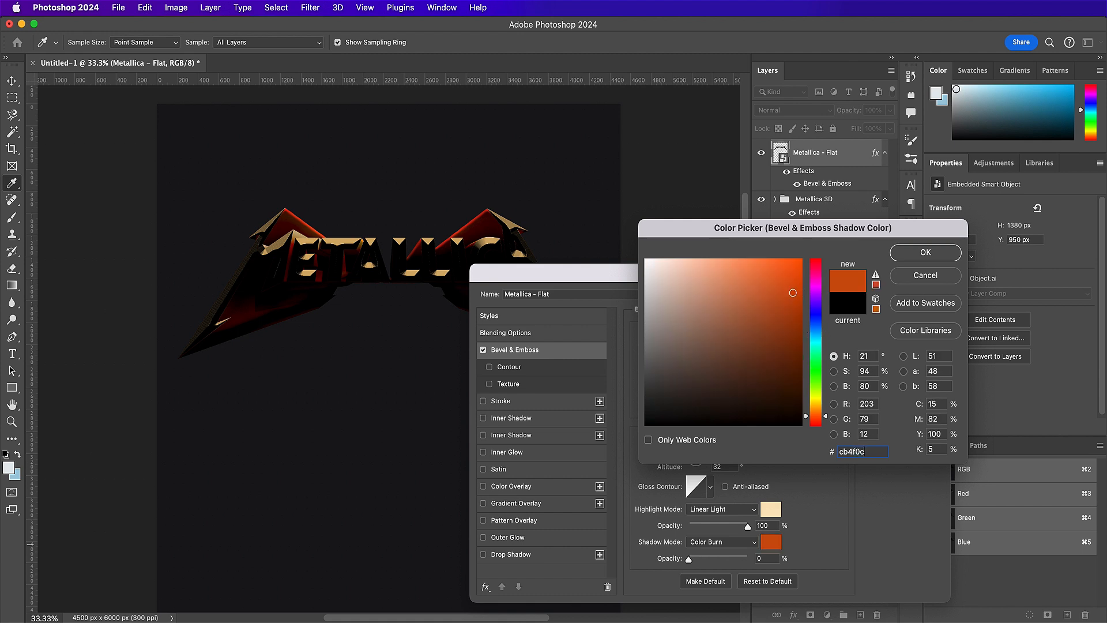
{"action": "key", "text": "Return"}
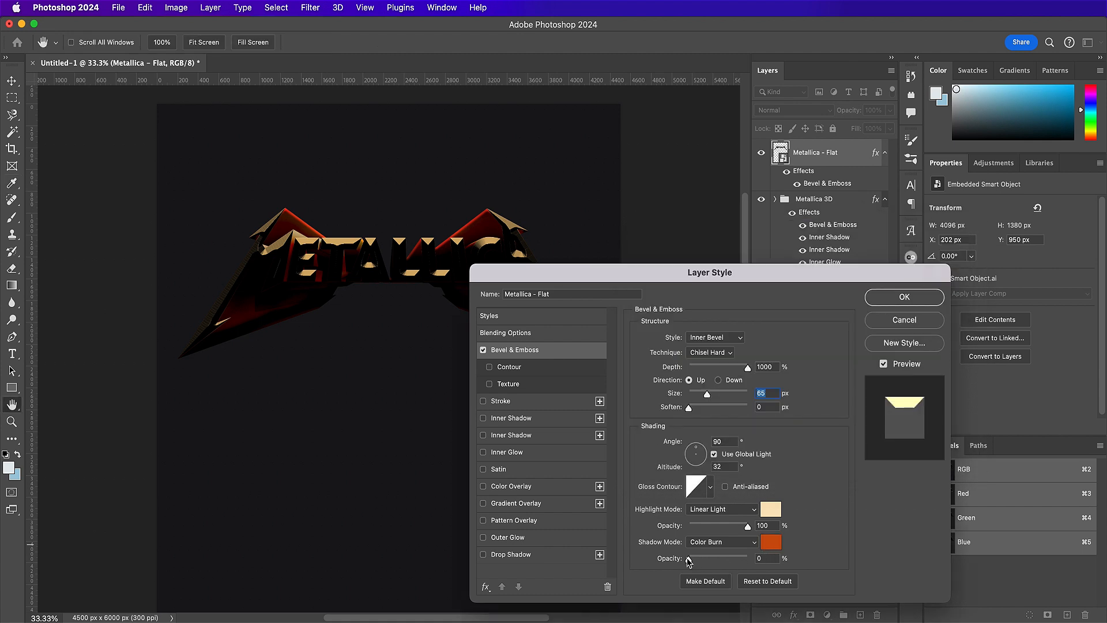
{"action": "left_click_drag", "start_coordinate": [689, 558], "coordinate": [763, 569]}
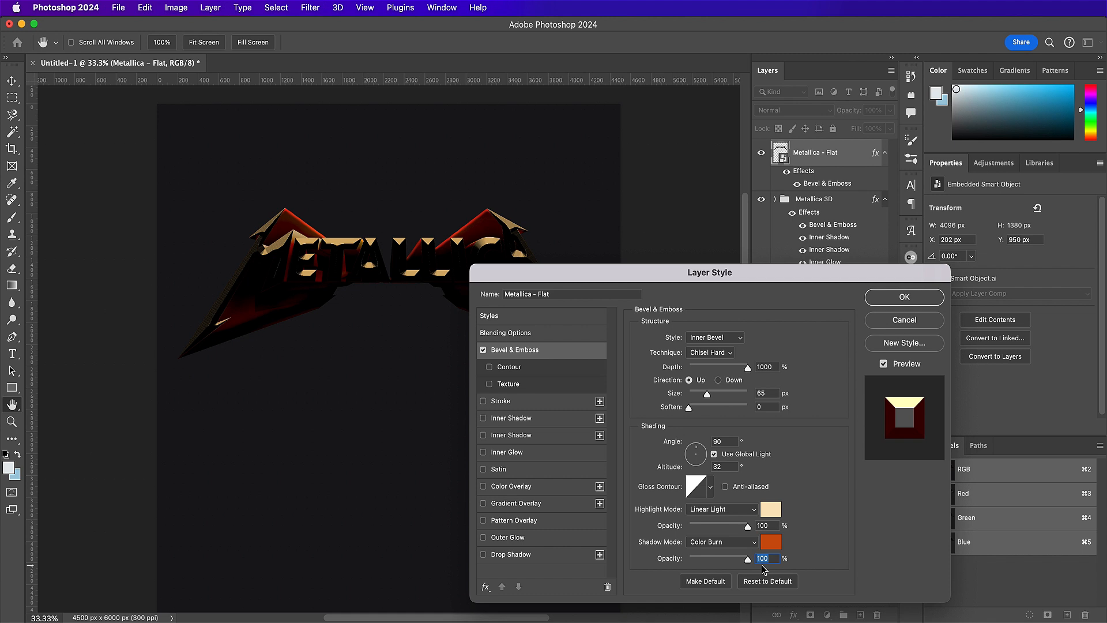
Step: Enable the bevel's Contour on the Metallica - Flat layer and choose the stepped contour preset
{"action": "left_click", "coordinate": [542, 369]}
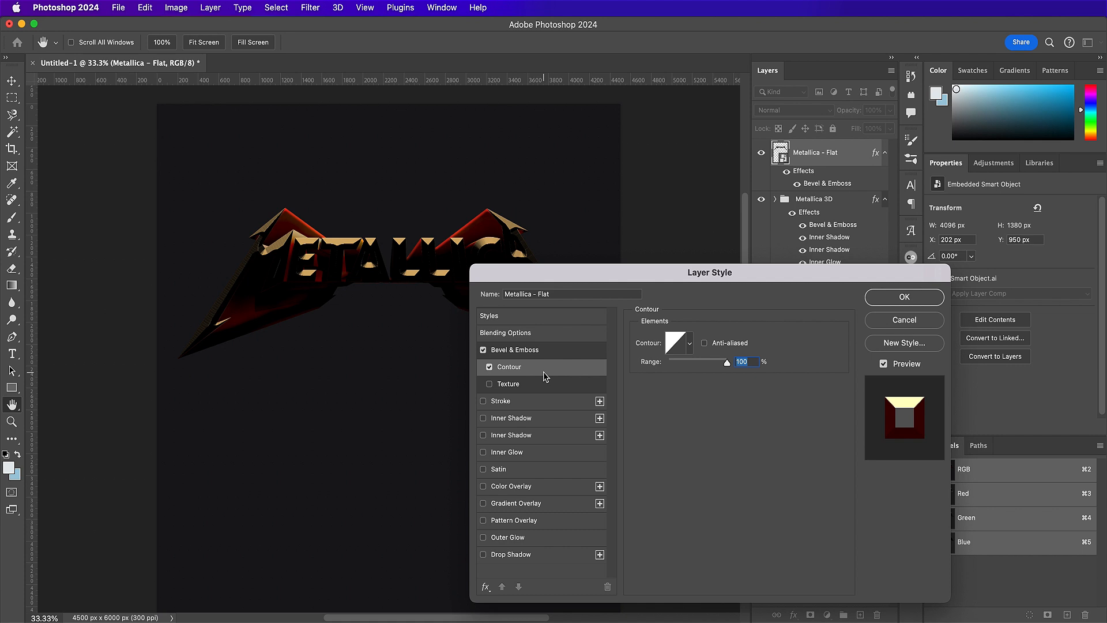
{"action": "left_click", "coordinate": [691, 345]}
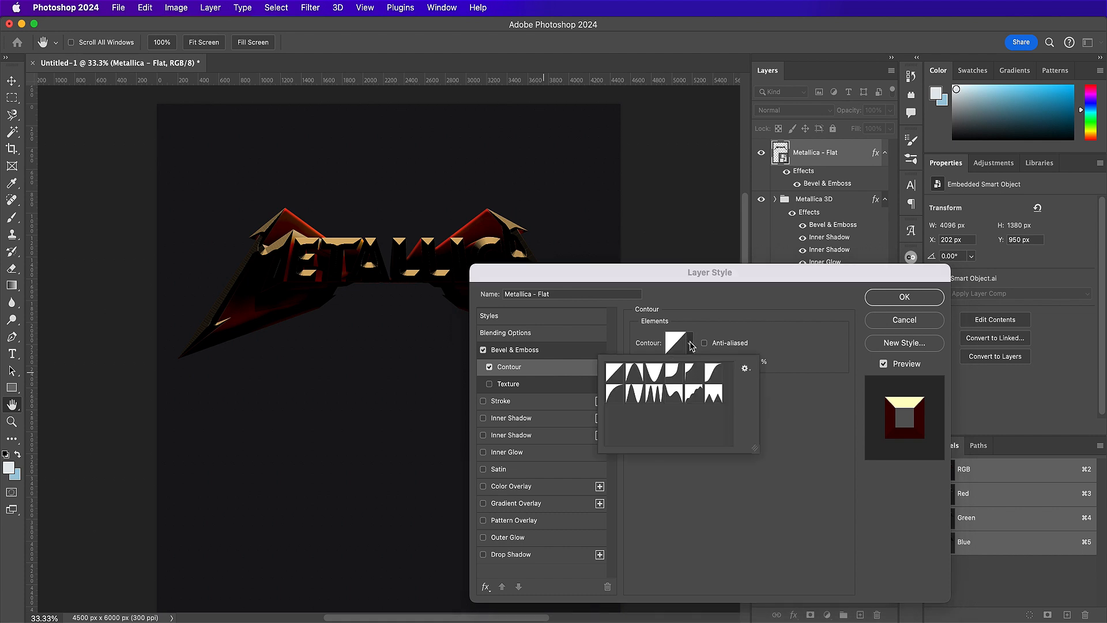
{"action": "left_click", "coordinate": [695, 395]}
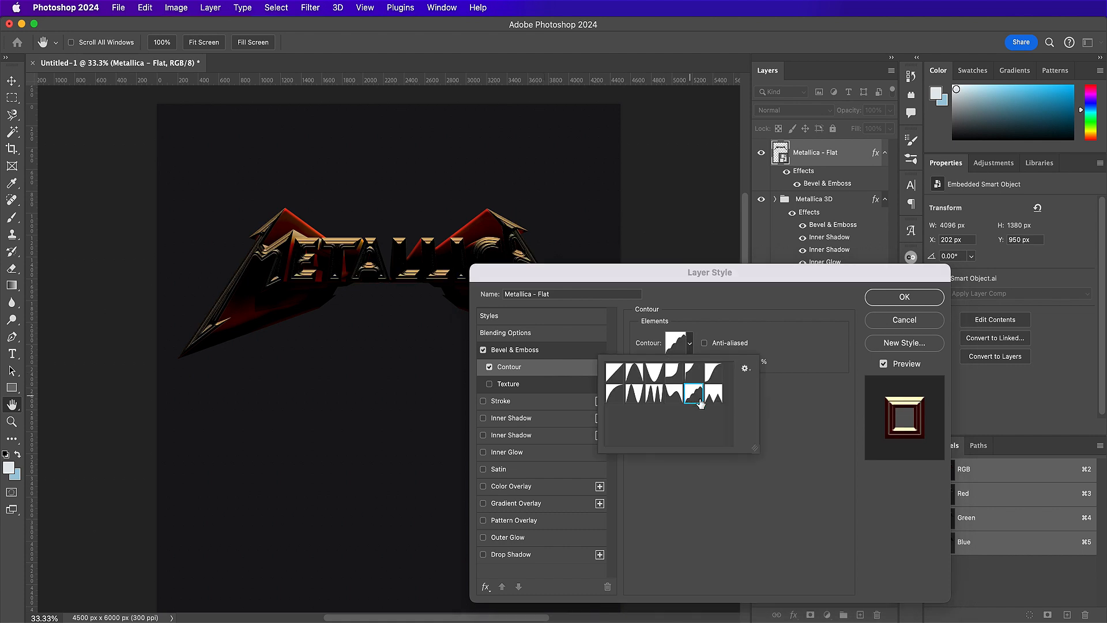
{"action": "left_click", "coordinate": [781, 457]}
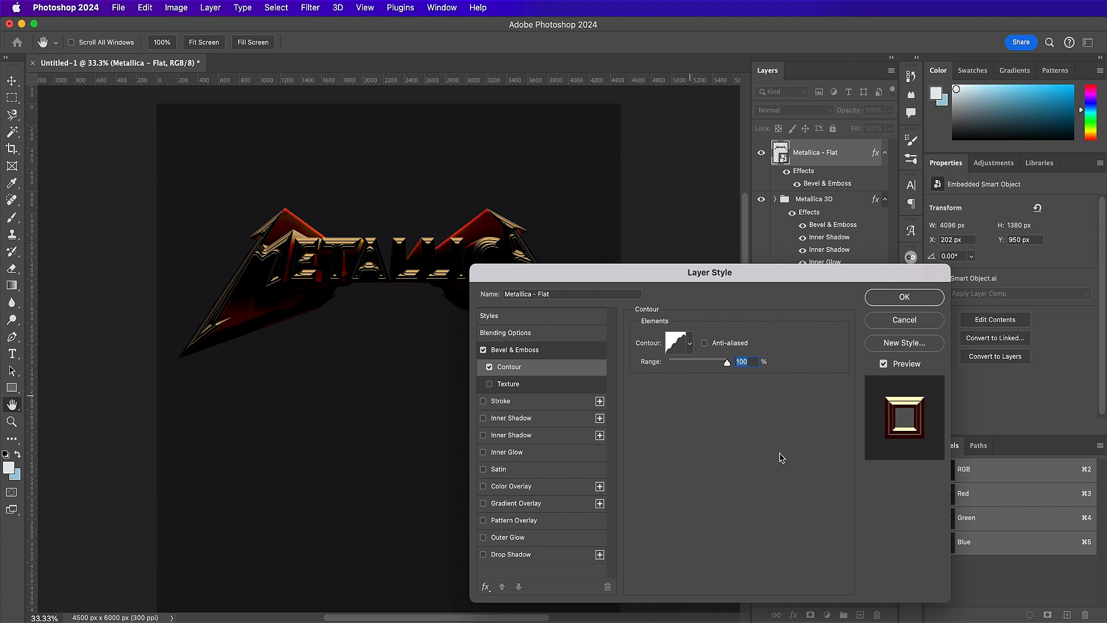
Step: Add a Stroke effect to the Metallica - Flat layer and set its size to 3 px
{"action": "left_click", "coordinate": [530, 401]}
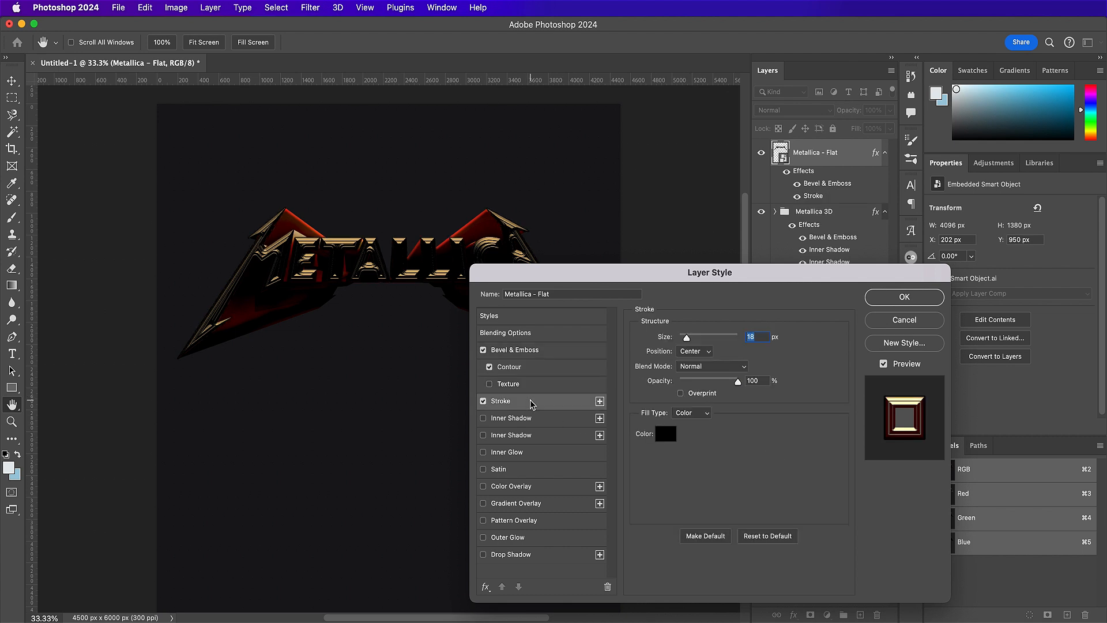
{"action": "type", "text": "3"}
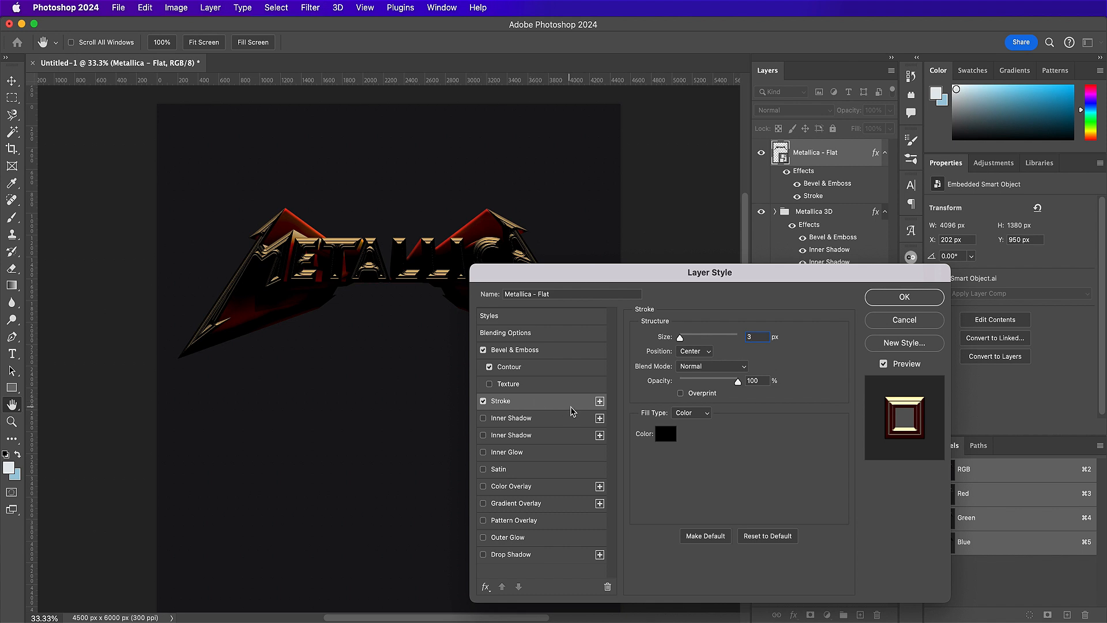
Step: Set the Metallica - Flat layer's stroke to an Inside position, Color Dodge blend mode and colour fcd8a0
{"action": "left_click", "coordinate": [693, 352]}
{"action": "left_click", "coordinate": [690, 339]}
{"action": "left_click", "coordinate": [713, 368]}
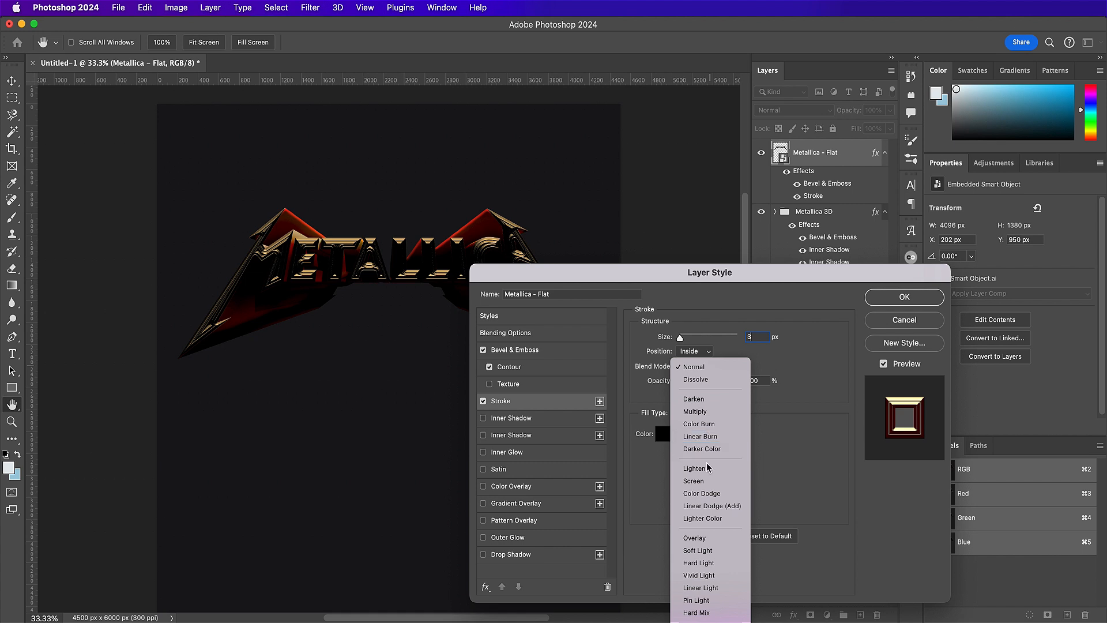
{"action": "left_click", "coordinate": [706, 495]}
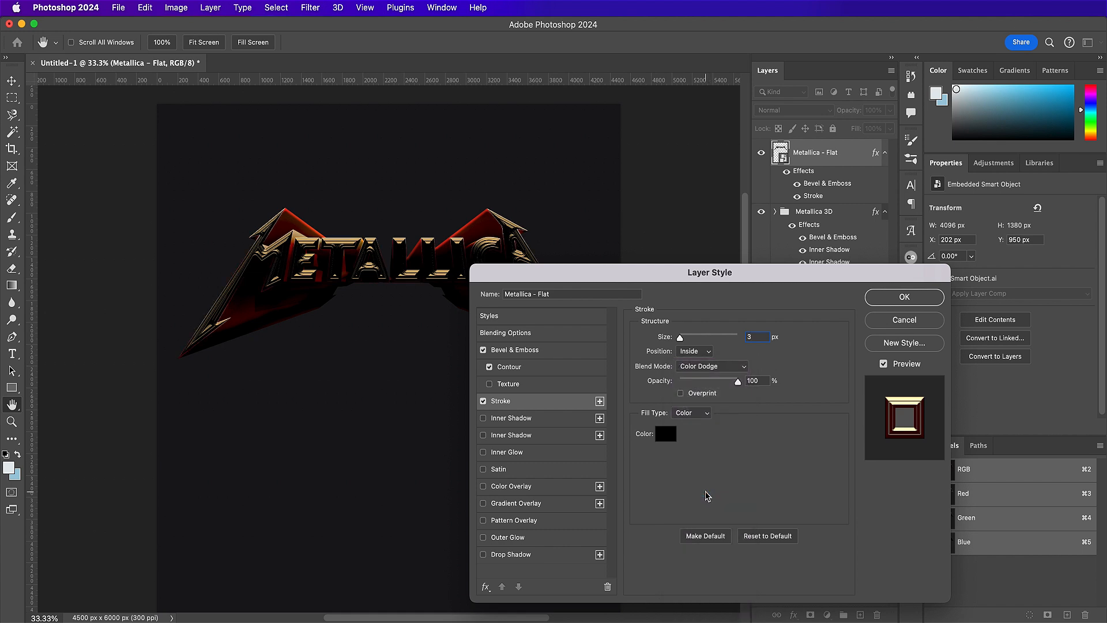
{"action": "left_click", "coordinate": [668, 437]}
{"action": "type", "text": "fcd"}
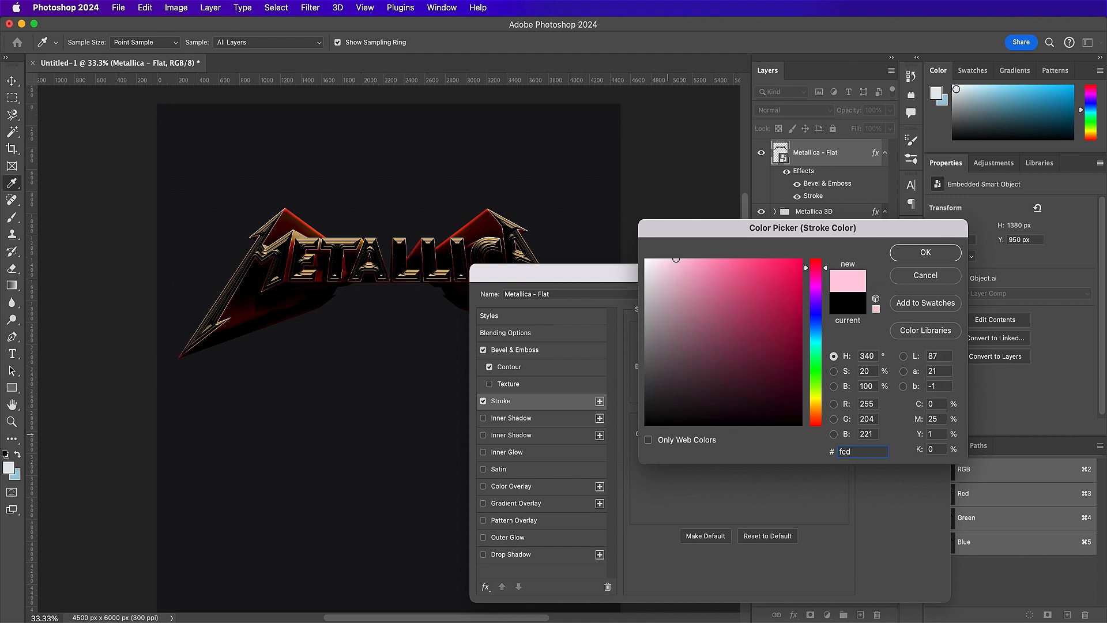
{"action": "type", "text": "8a0"}
{"action": "key", "text": "Return"}
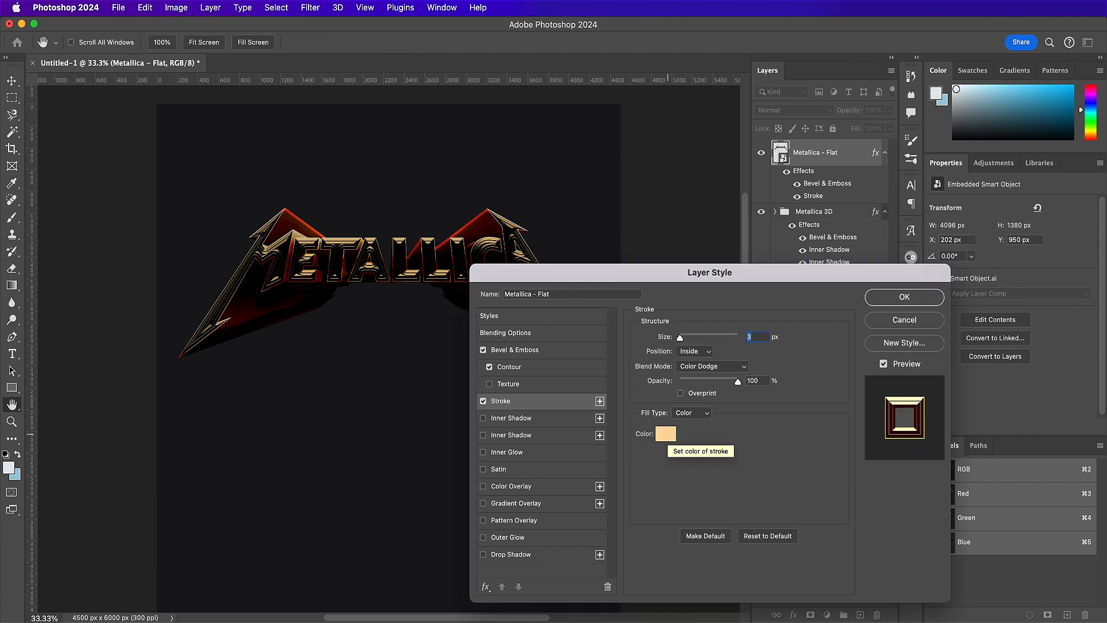
Step: Add a Color Overlay to the Metallica - Flat layer with colour 474649
{"action": "left_click", "coordinate": [511, 486]}
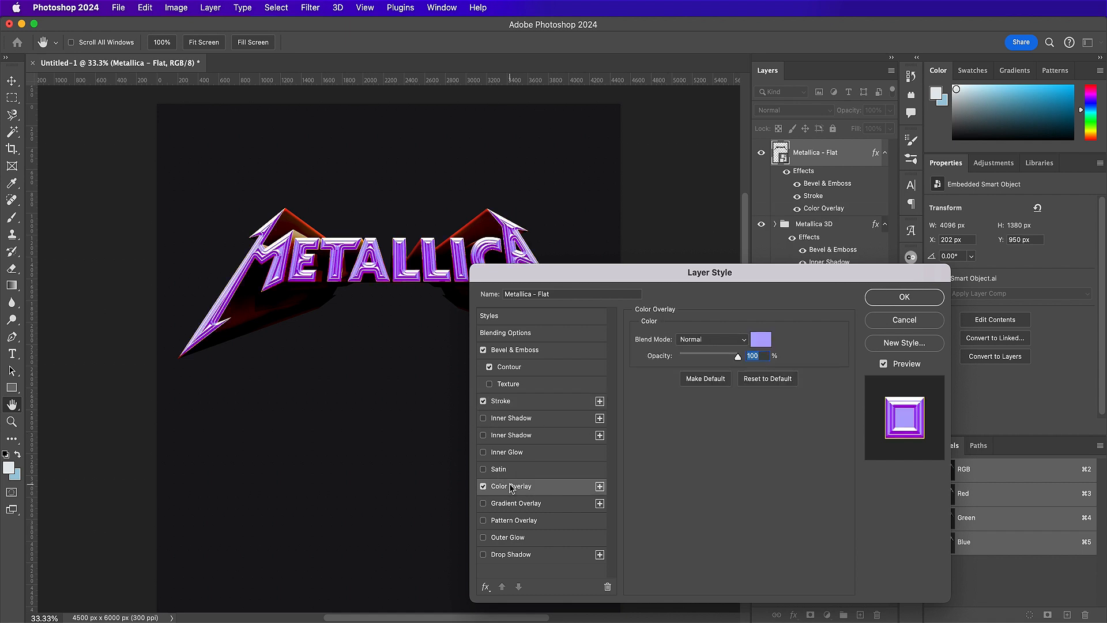
{"action": "left_click", "coordinate": [760, 339]}
{"action": "type", "text": "474"}
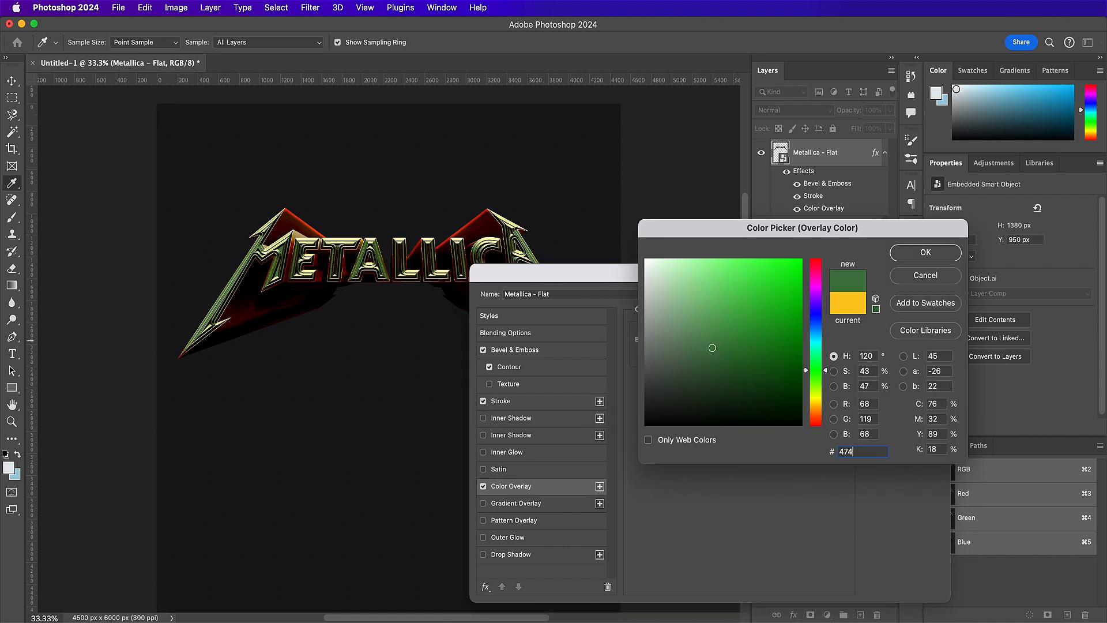
{"action": "type", "text": "6"}
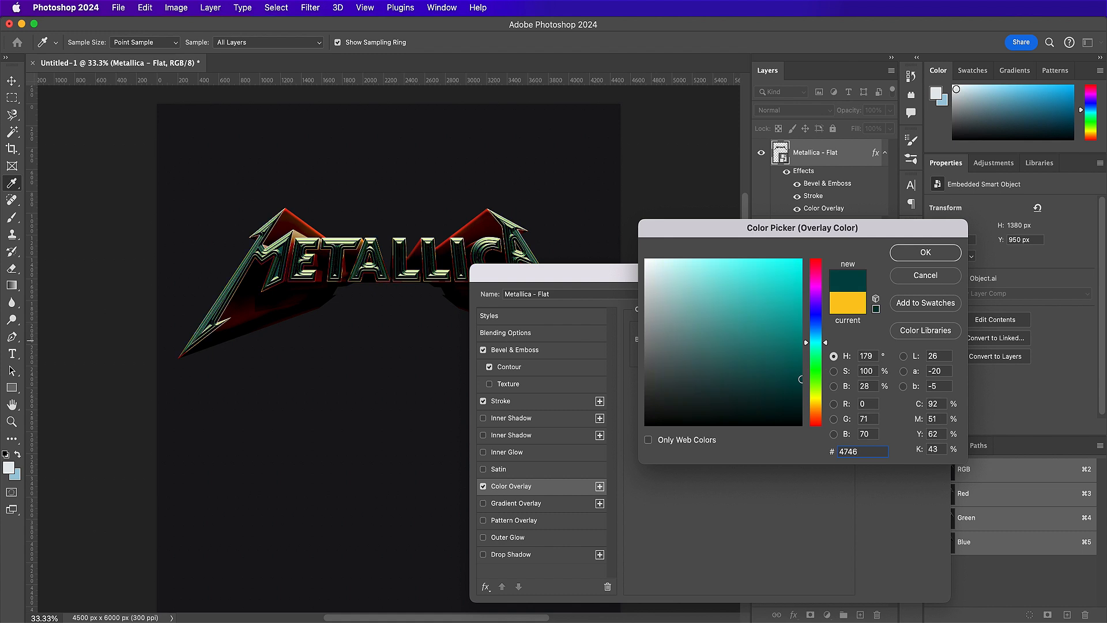
{"action": "type", "text": "47"}
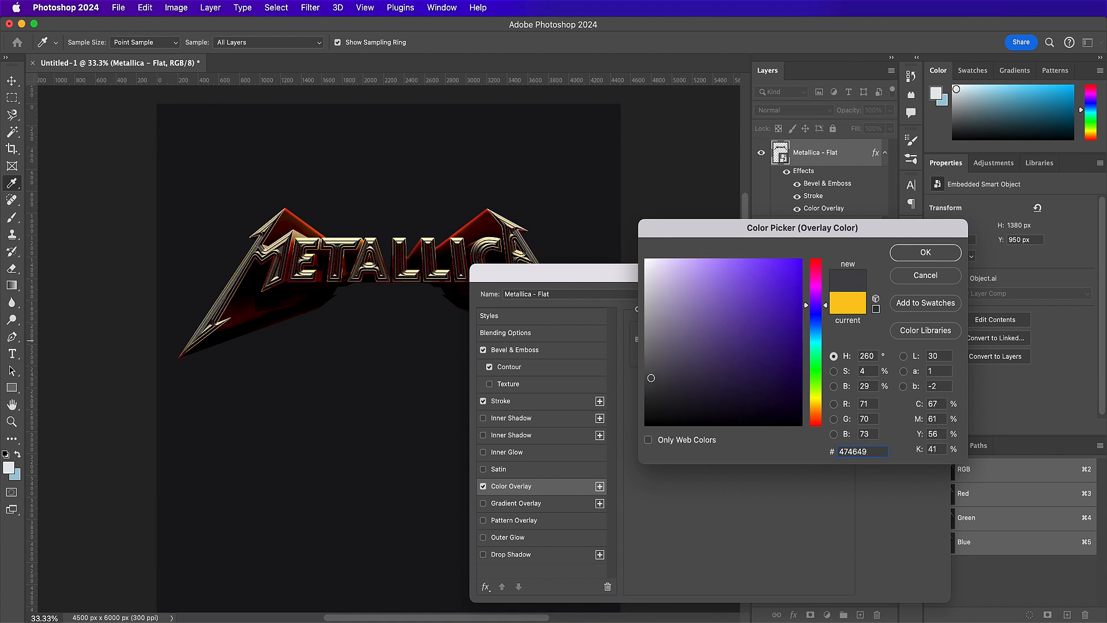
{"action": "key", "text": "Return"}
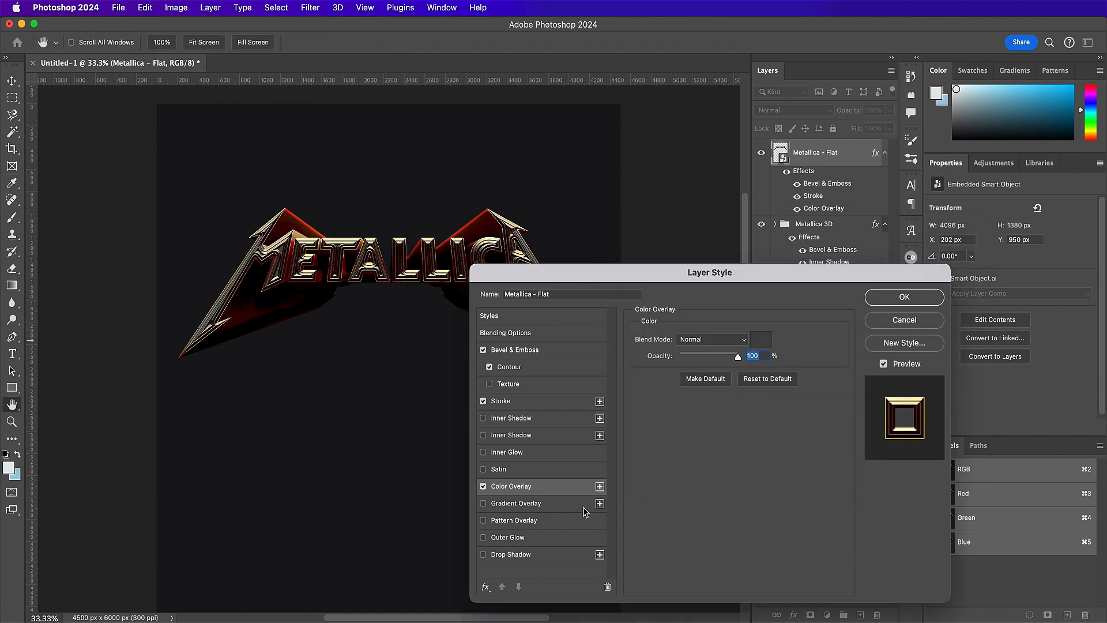
Step: Add a Drop Shadow to the Metallica - Flat layer with Color Dodge blend mode and colour fbc913
{"action": "left_click", "coordinate": [549, 556]}
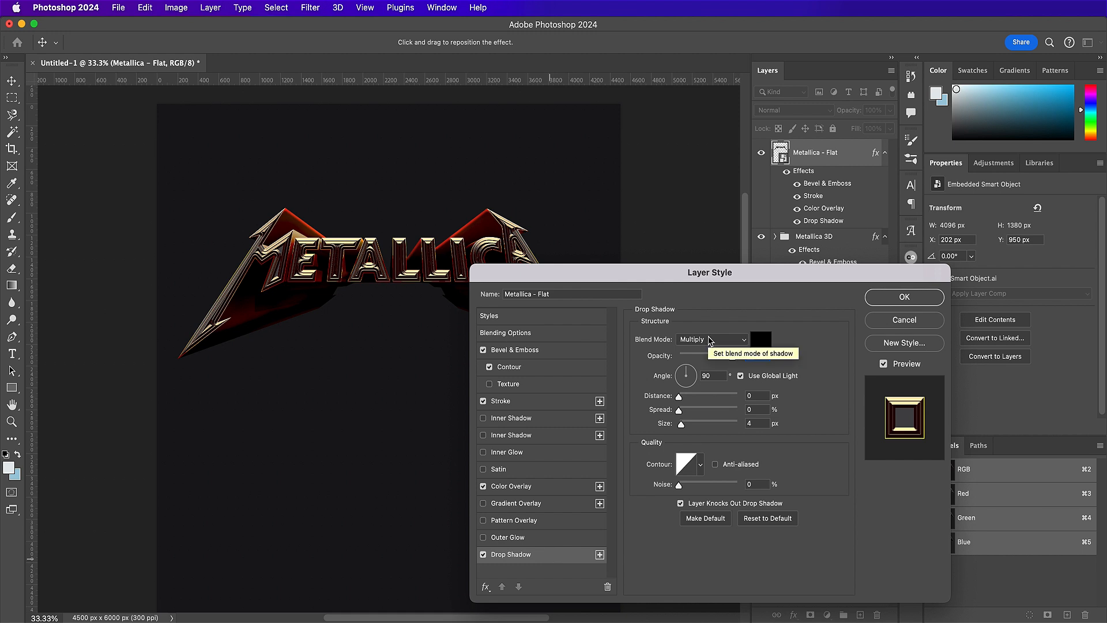
{"action": "left_click", "coordinate": [709, 340]}
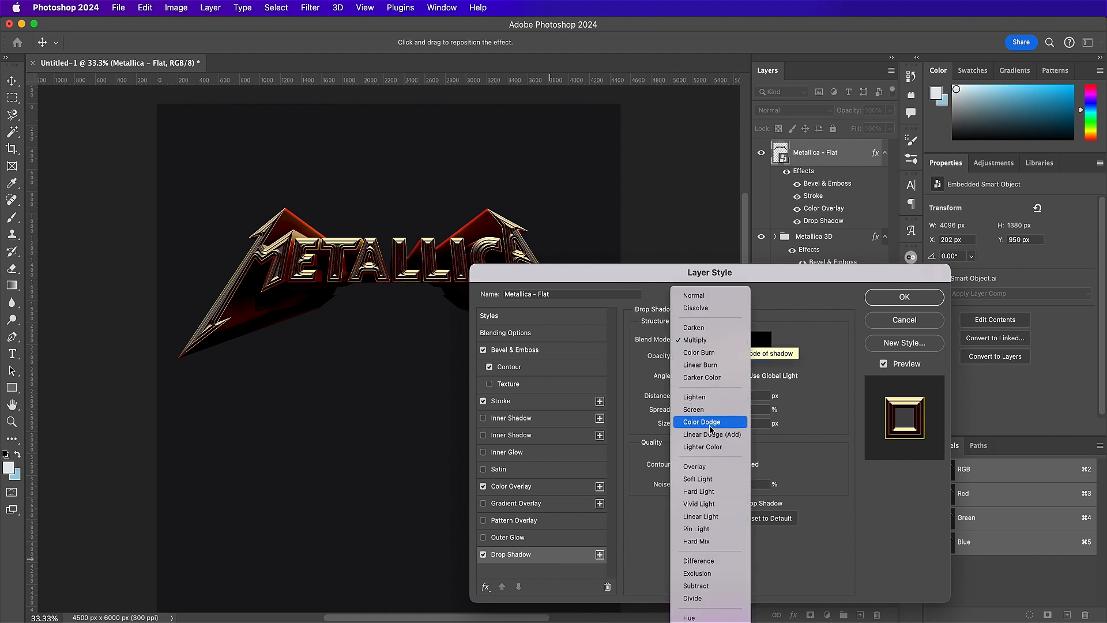
{"action": "left_click", "coordinate": [710, 424]}
{"action": "left_click", "coordinate": [759, 342]}
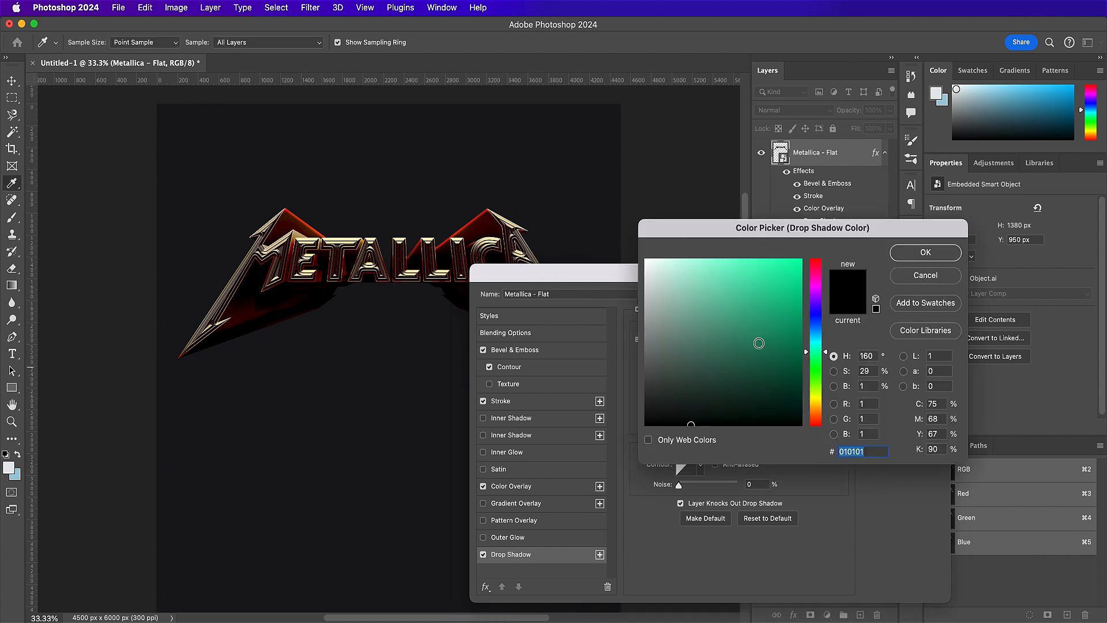
{"action": "type", "text": "fbc"}
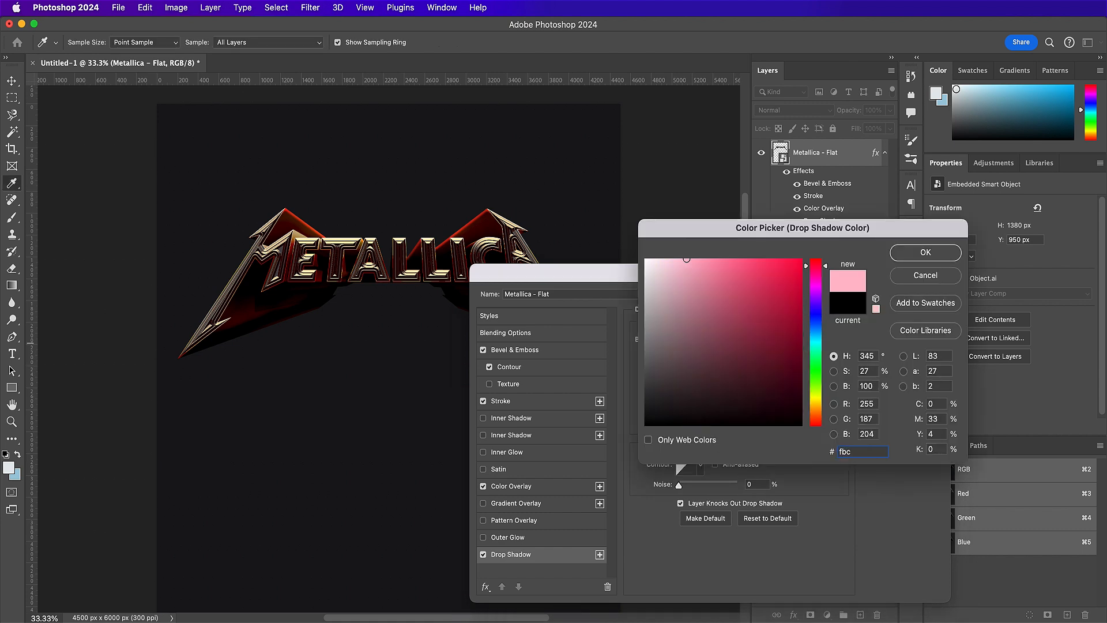
{"action": "type", "text": "91"}
{"action": "type", "text": "3"}
{"action": "key", "text": "Return"}
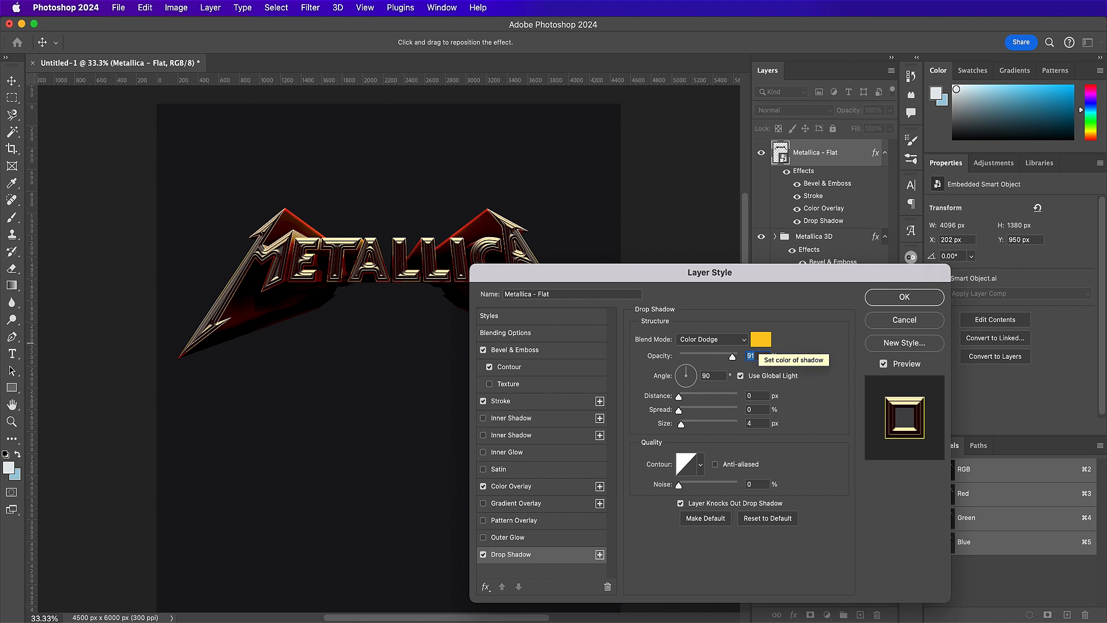
Step: Set the drop shadow's opacity to 100% and distance to 10 px, and apply the layer style
{"action": "key", "text": "Up"}
{"action": "key", "text": "Up"}
{"action": "key", "text": "Up"}
{"action": "key", "text": "Up"}
{"action": "key", "text": "Up"}
{"action": "key", "text": "Up"}
{"action": "key", "text": "Up"}
{"action": "key", "text": "Up"}
{"action": "key", "text": "Up"}
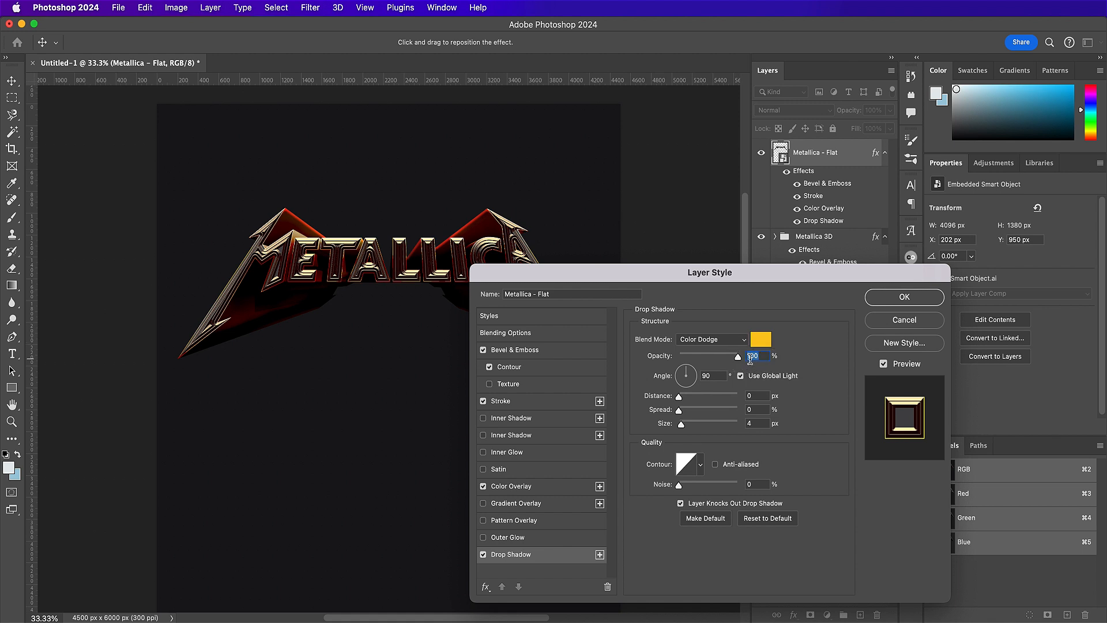
{"action": "left_click", "coordinate": [759, 396]}
{"action": "type", "text": "10"}
{"action": "type", "text": "29"}
{"action": "key", "text": "Return"}
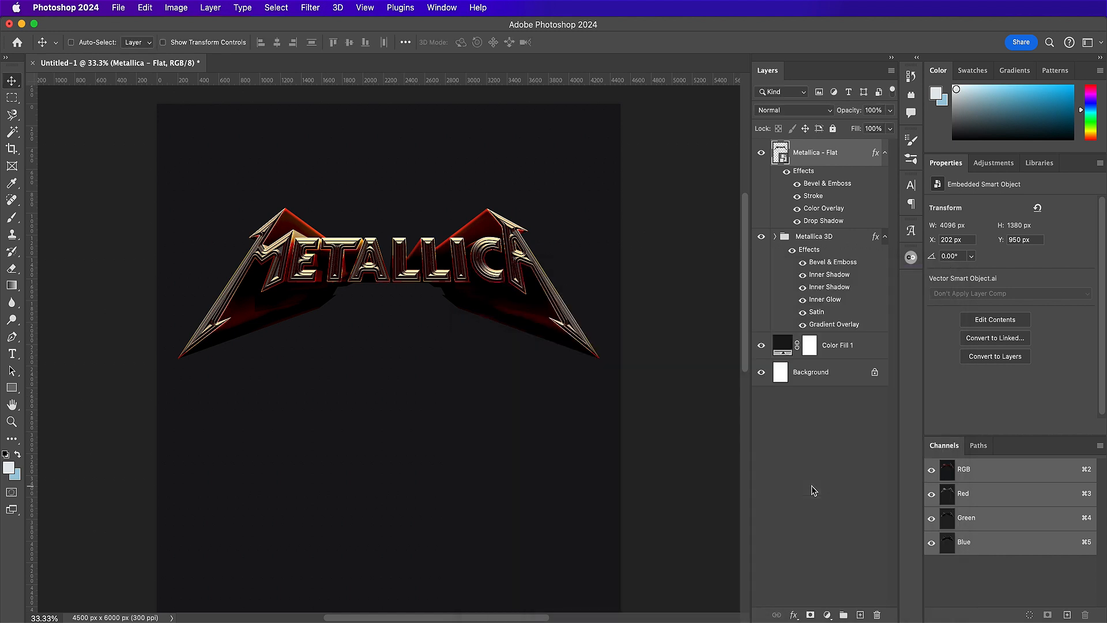
Step: Group the Metallica - Flat layer with the Metallica 3D group and name the new group Metallica
{"action": "key", "text": "super+minus"}
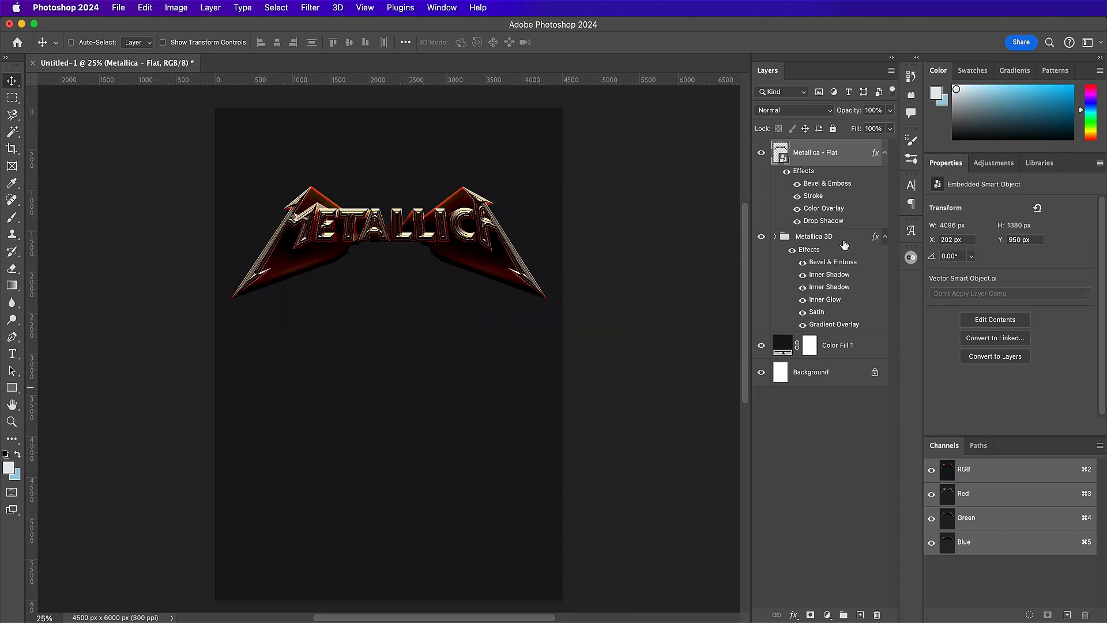
{"action": "left_click", "coordinate": [847, 240], "text": "shift"}
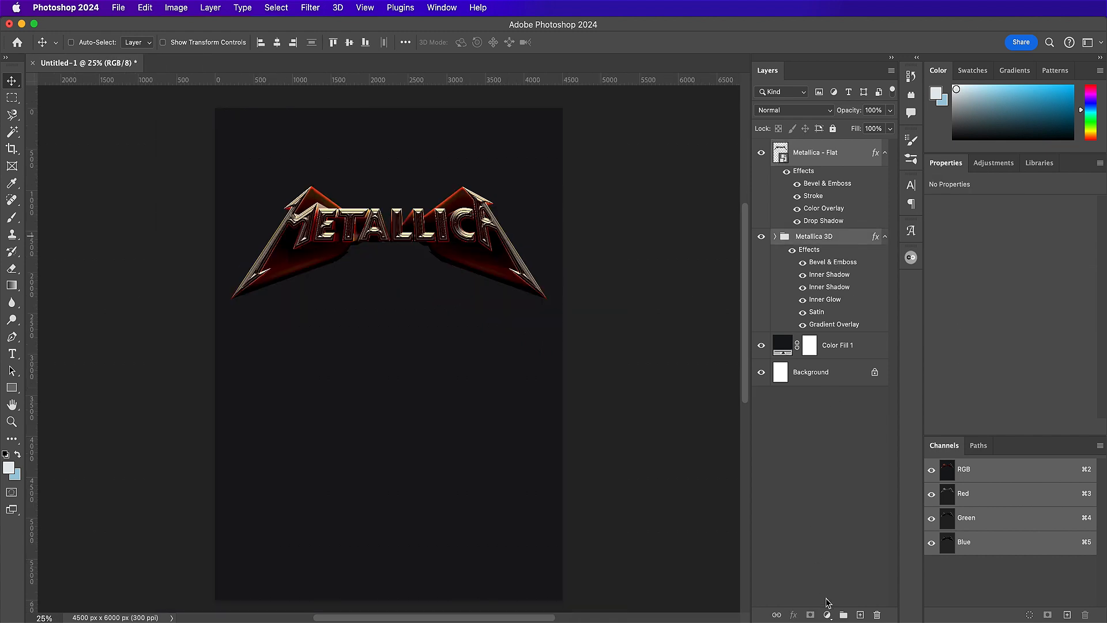
{"action": "left_click", "coordinate": [842, 614]}
{"action": "double_click", "coordinate": [805, 147]}
{"action": "type", "text": "Metallica"}
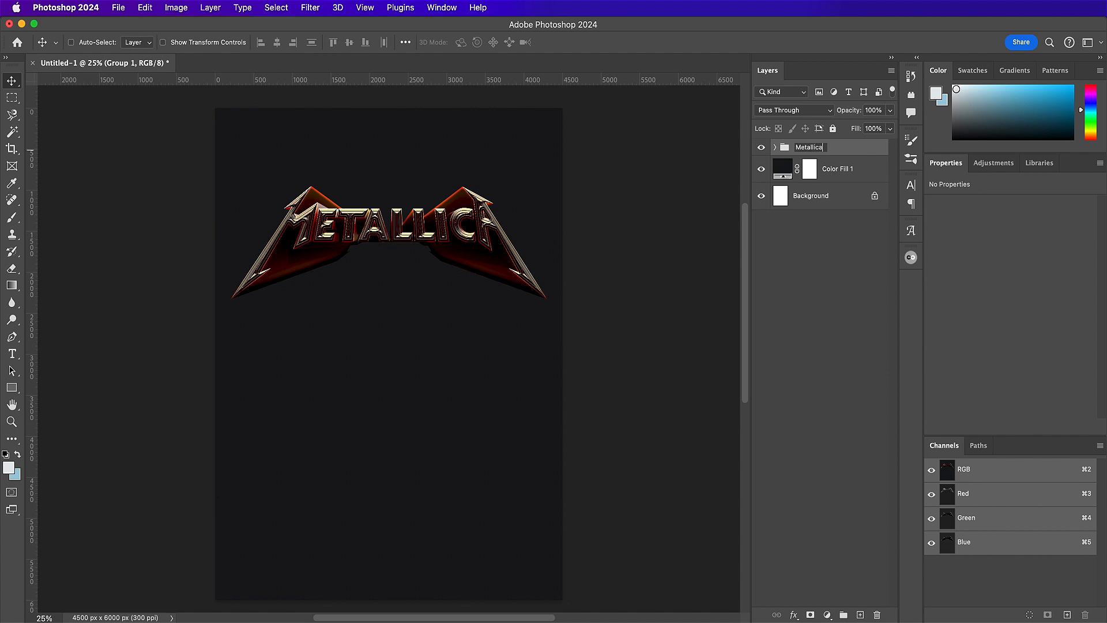
{"action": "key", "text": "Return"}
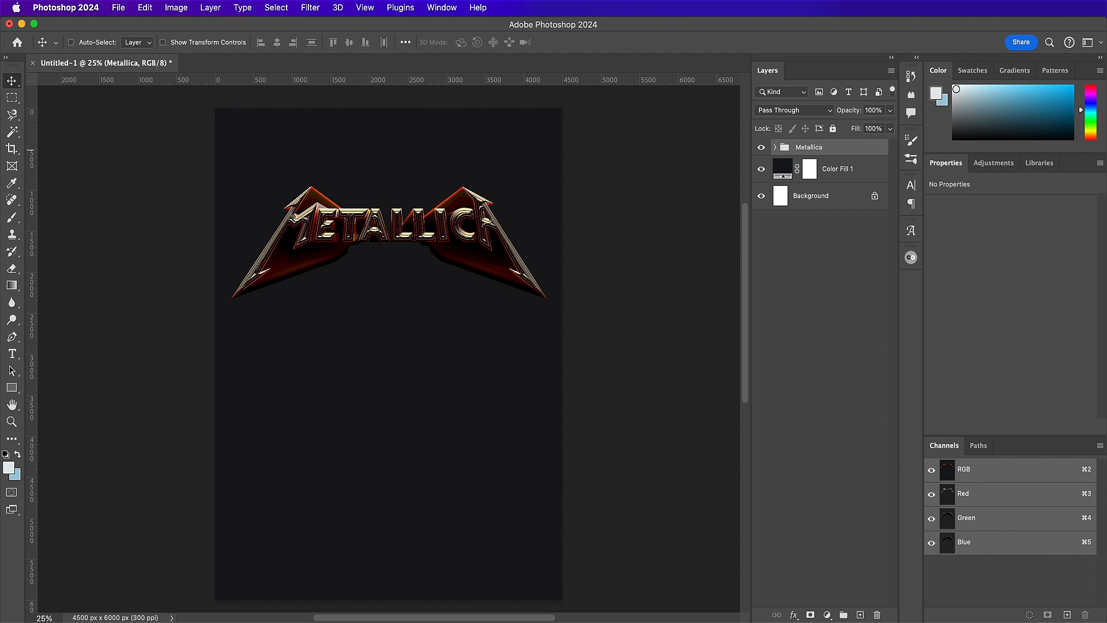
Step: Open Skull_1.jpg and convert its Background into a regular layer named Skull
{"action": "key", "text": "super+equal"}
{"action": "key", "text": "super+o"}
{"action": "double_click", "coordinate": [375, 173]}
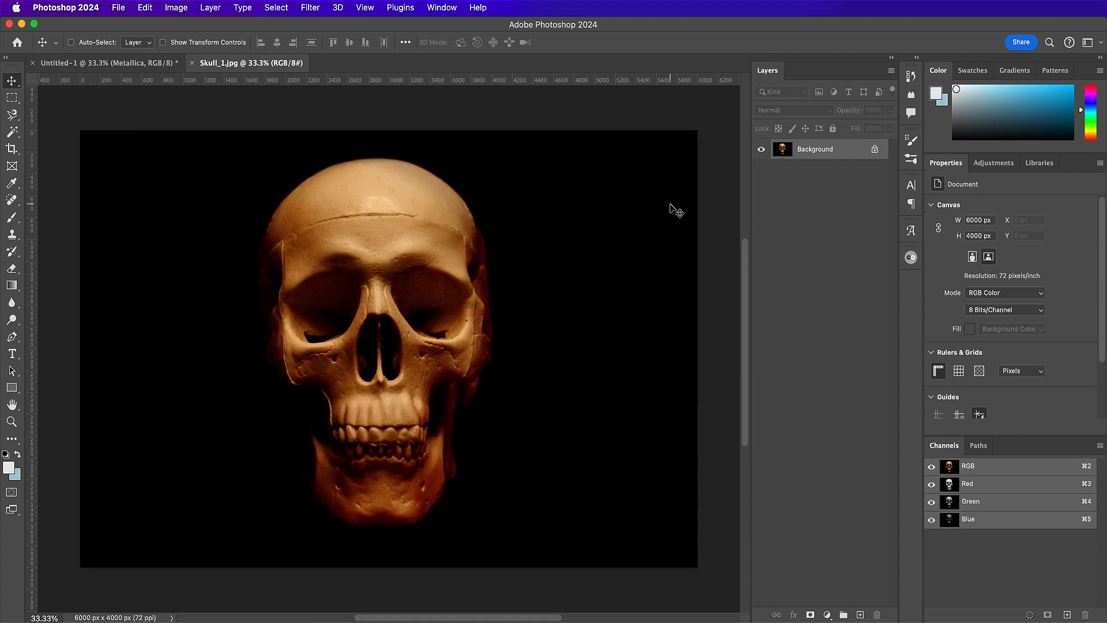
{"action": "double_click", "coordinate": [822, 149]}
{"action": "type", "text": "Sku"}
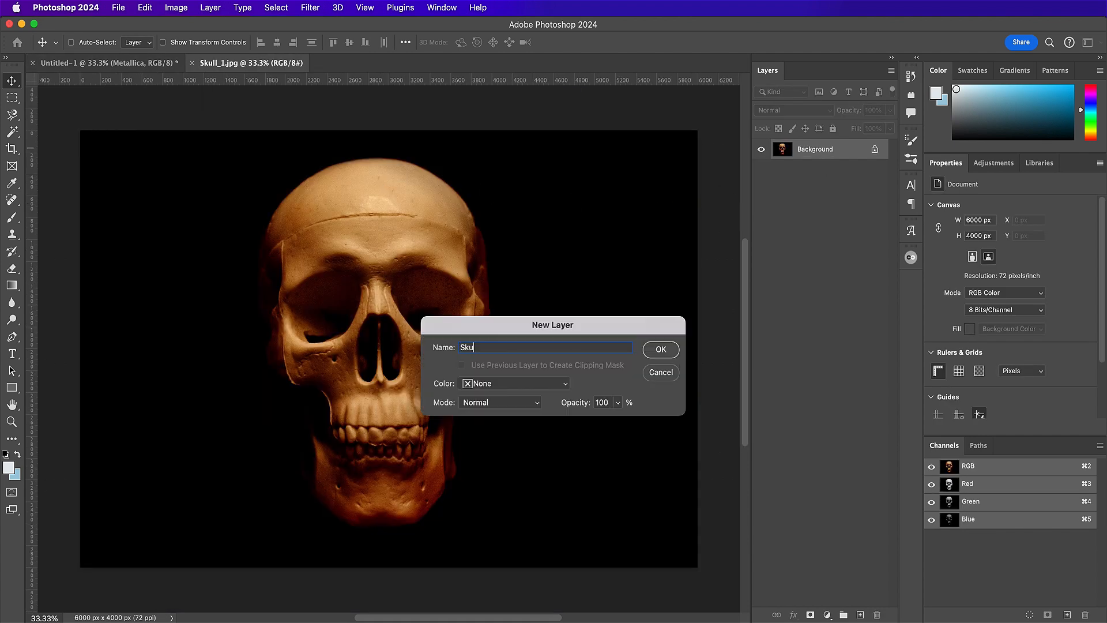
{"action": "key", "text": "Return"}
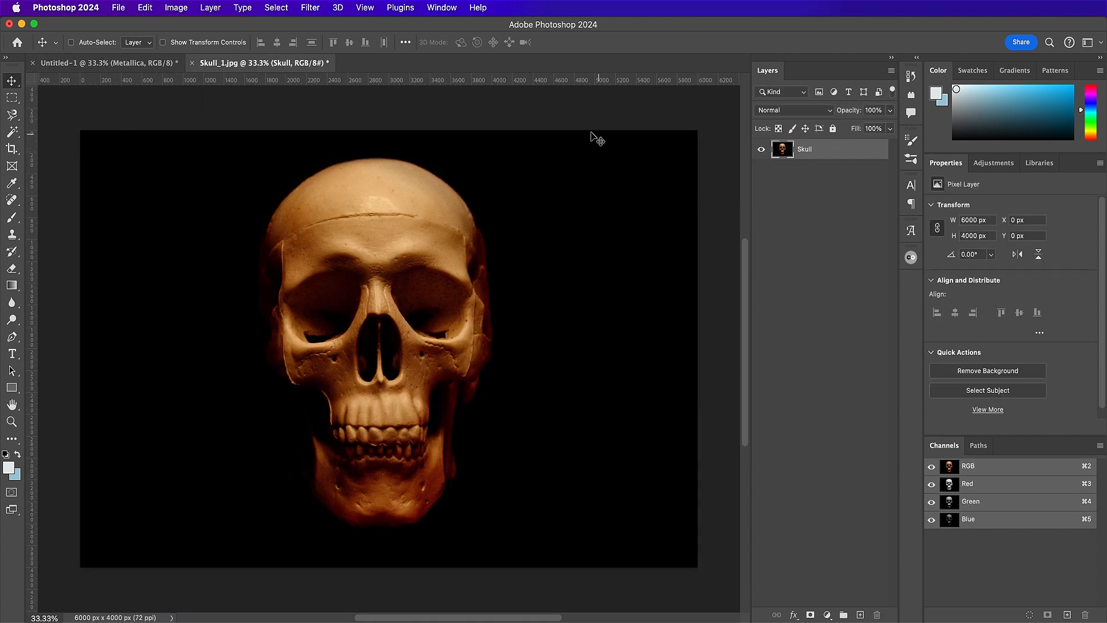
Step: Convert the Skull layer to a smart object and mask it with an automatic subject selection
{"action": "right_click", "coordinate": [818, 153]}
{"action": "left_click", "coordinate": [848, 319]}
{"action": "left_click", "coordinate": [283, 10]}
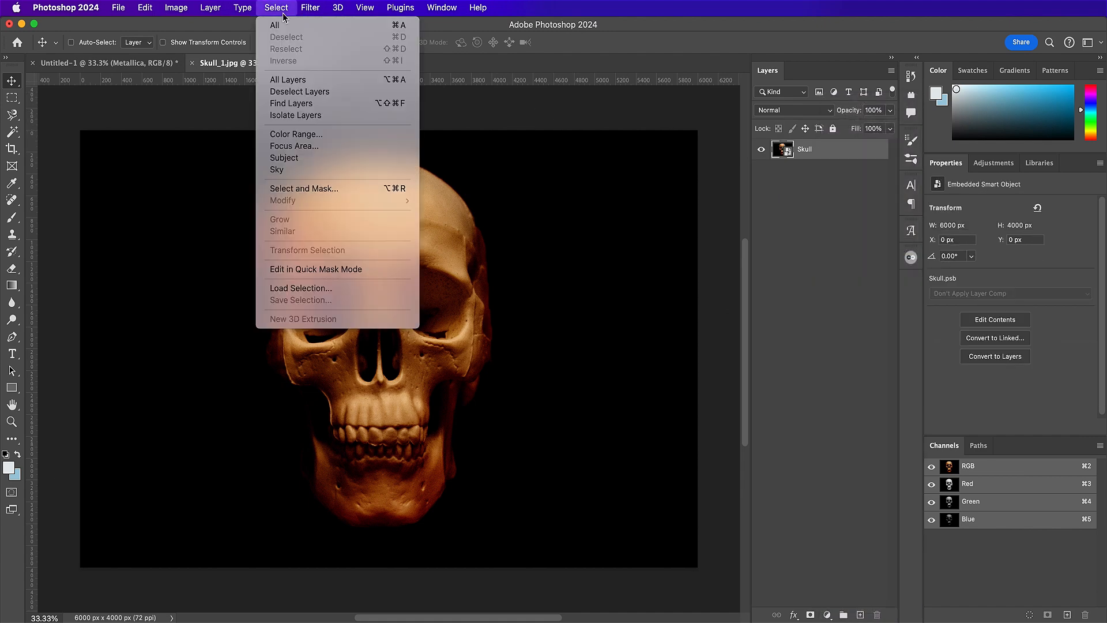
{"action": "left_click", "coordinate": [311, 157]}
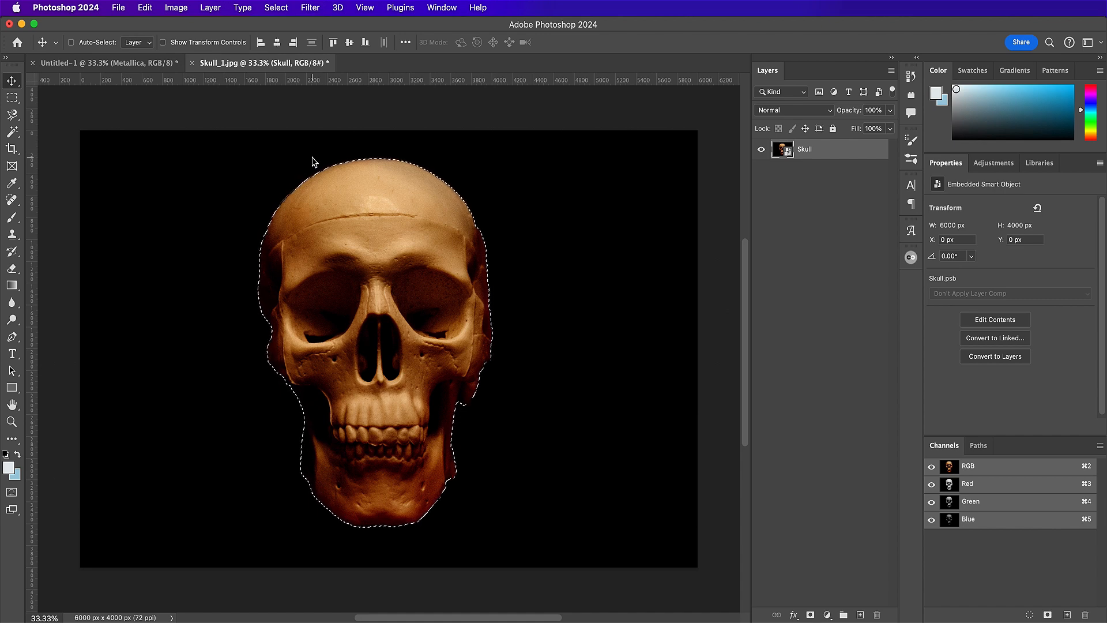
{"action": "left_click", "coordinate": [810, 614]}
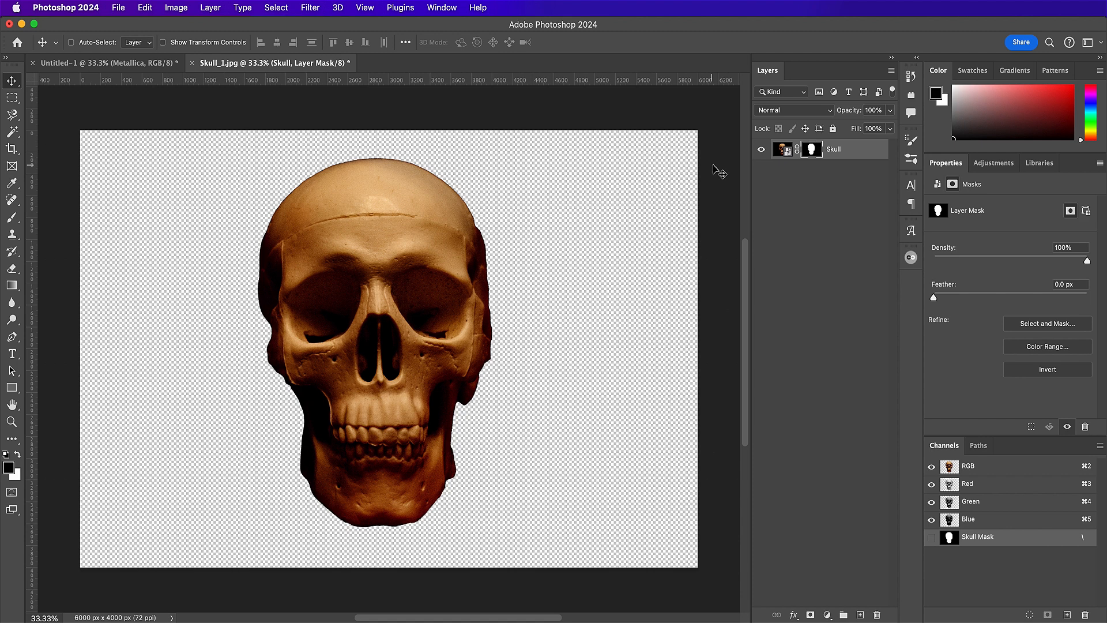
Step: Move the masked skull into the Metallica poster document and place its layer below the Metallica group
{"action": "left_click", "coordinate": [783, 151]}
{"action": "left_click_drag", "start_coordinate": [416, 189], "coordinate": [407, 388]}
{"action": "left_click_drag", "start_coordinate": [858, 155], "coordinate": [858, 188]}
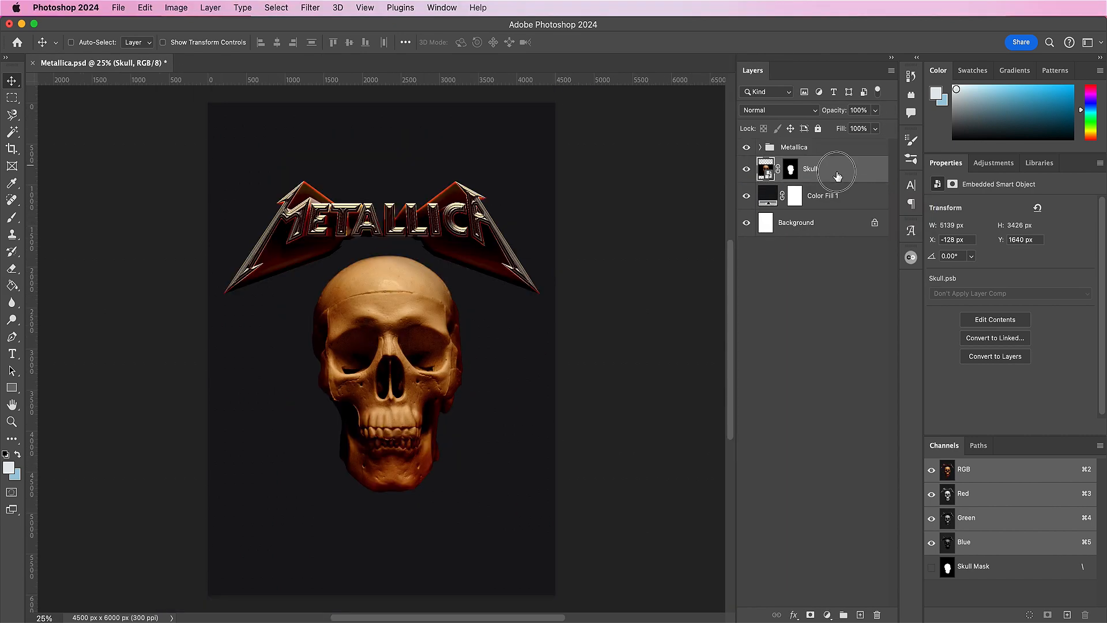
Step: Duplicate the Skull layer and put the copy into a new group named Inverted Skull
{"action": "left_click_drag", "start_coordinate": [835, 167], "coordinate": [863, 615]}
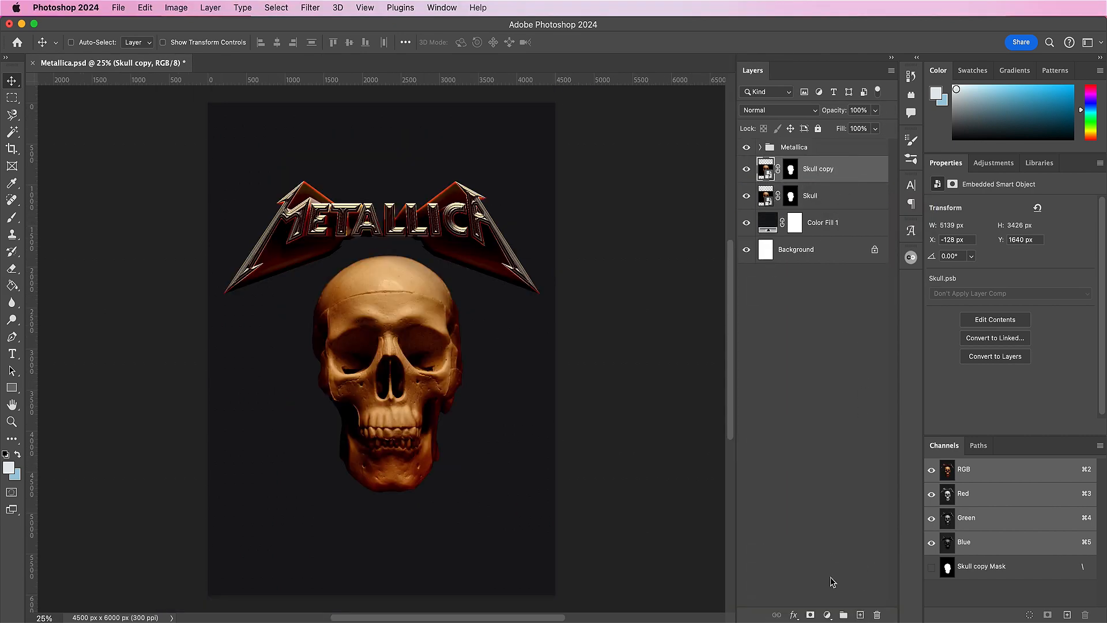
{"action": "left_click", "coordinate": [844, 614]}
{"action": "double_click", "coordinate": [792, 164]}
{"action": "key", "text": "BackSpace"}
{"action": "type", "text": "Inverted Skull"}
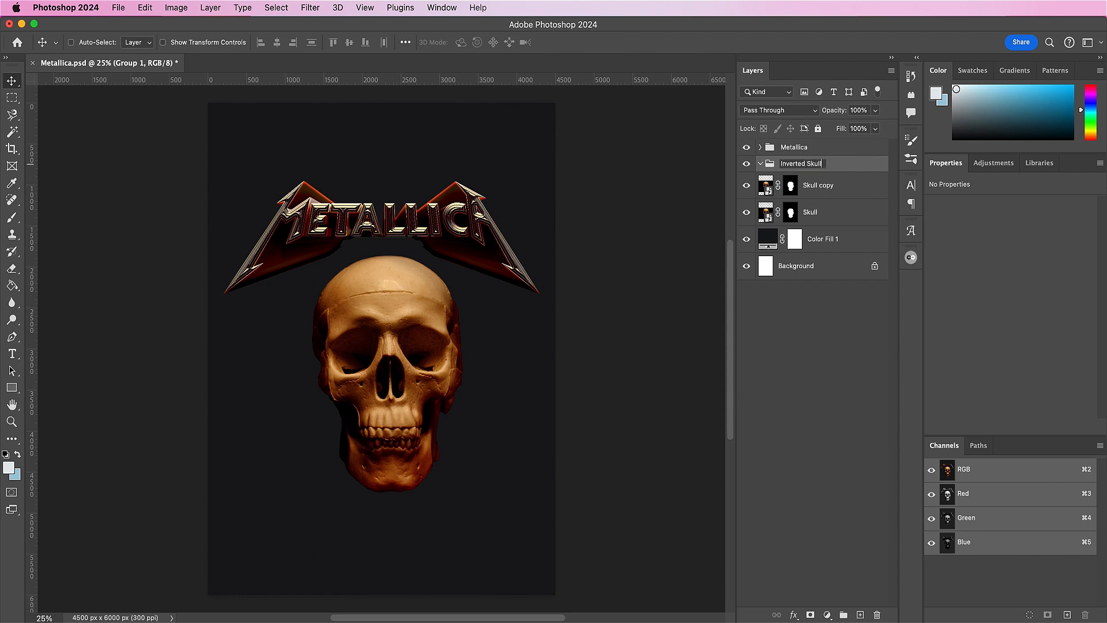
{"action": "key", "text": "Return"}
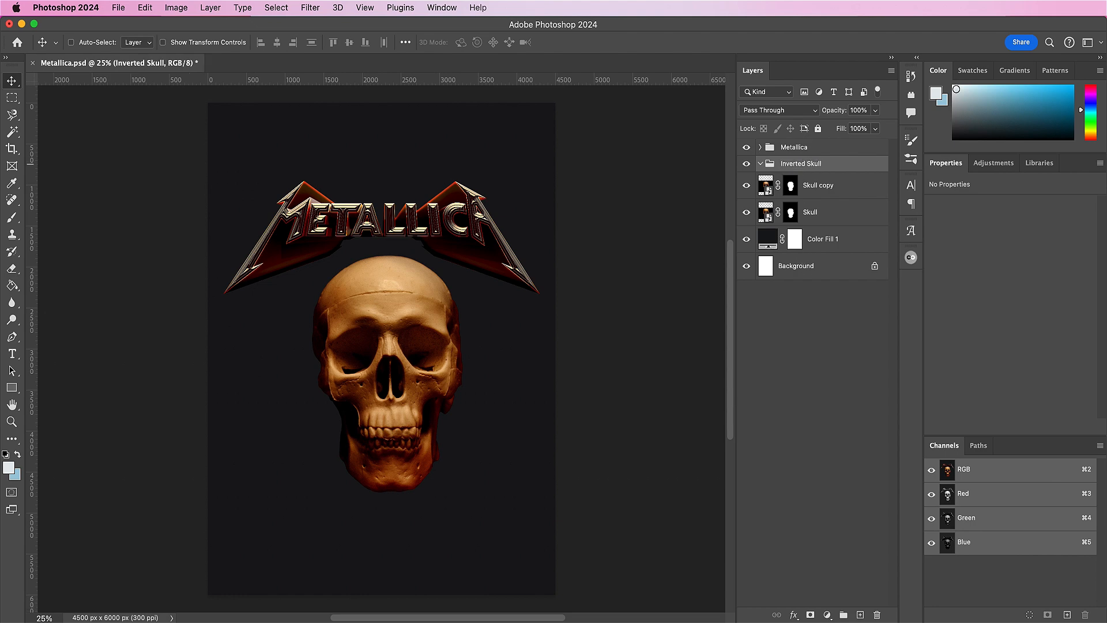
{"action": "left_click_drag", "start_coordinate": [849, 191], "coordinate": [850, 174]}
Step: Add an Invert adjustment layer above Skull copy and clip it to that layer
{"action": "left_click", "coordinate": [826, 617]}
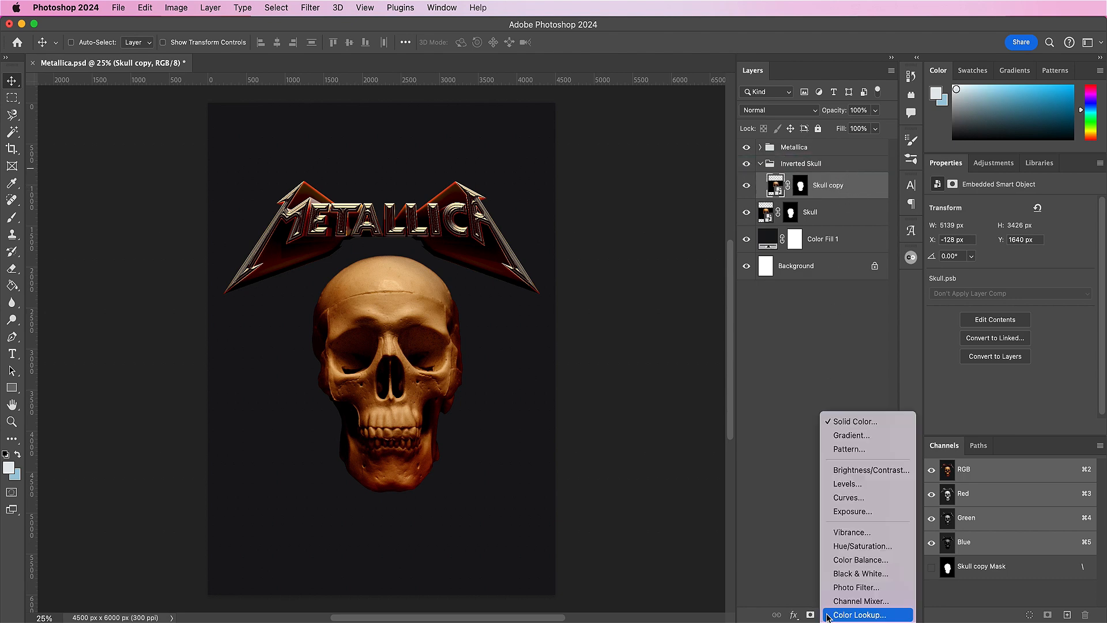
{"action": "left_click", "coordinate": [847, 615]}
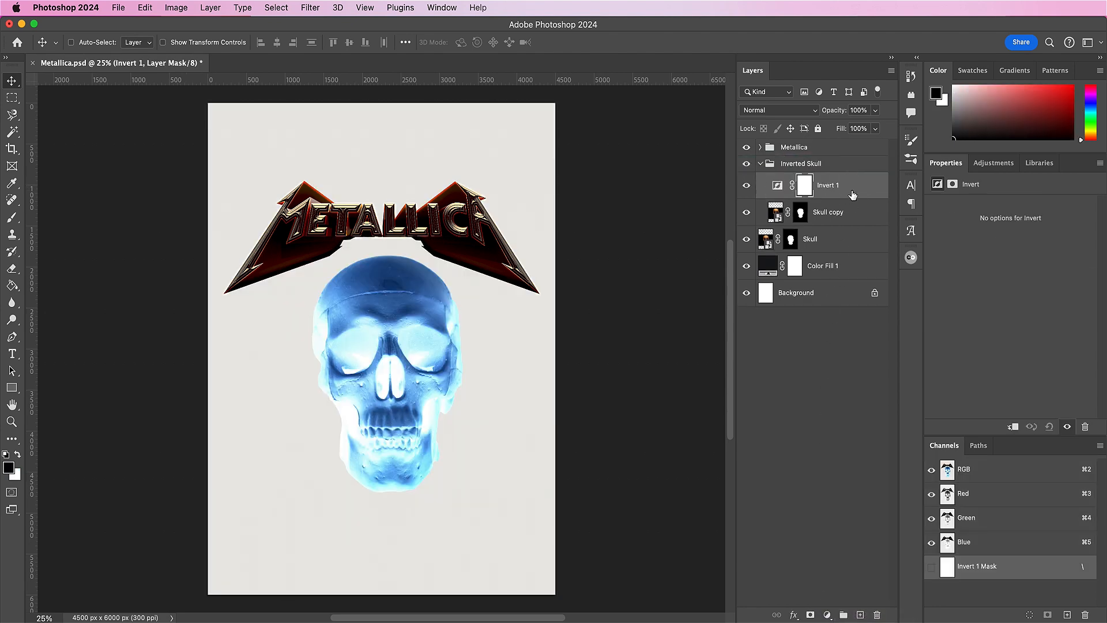
{"action": "right_click", "coordinate": [853, 195]}
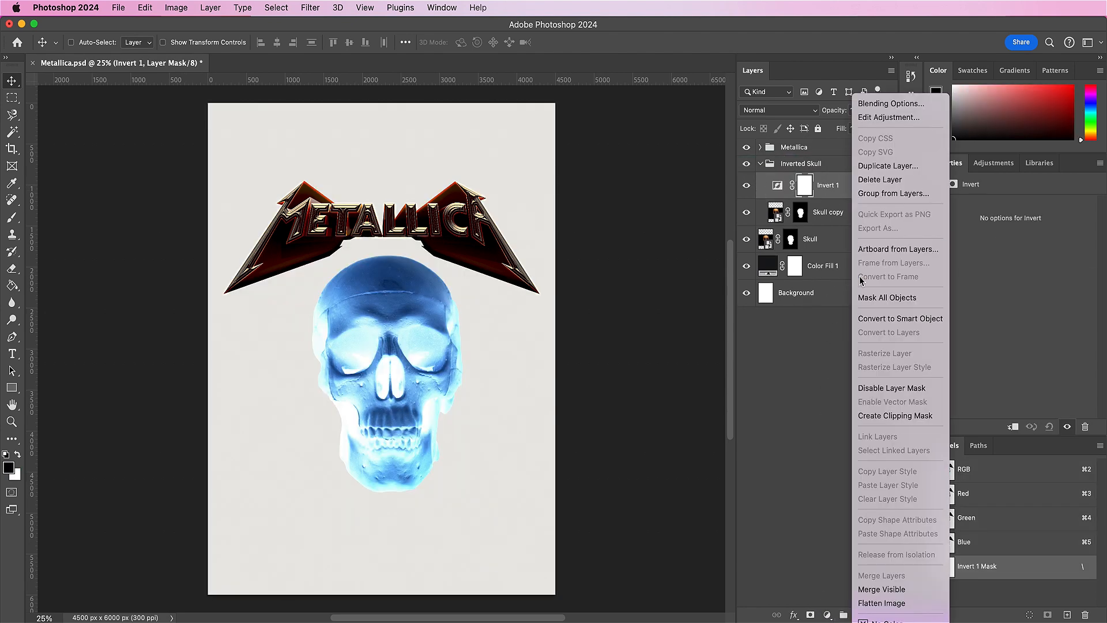
{"action": "left_click", "coordinate": [879, 419]}
Step: Duplicate the Skull layer, place the copy above the Inverted Skull group and rasterize it
{"action": "left_click", "coordinate": [851, 243]}
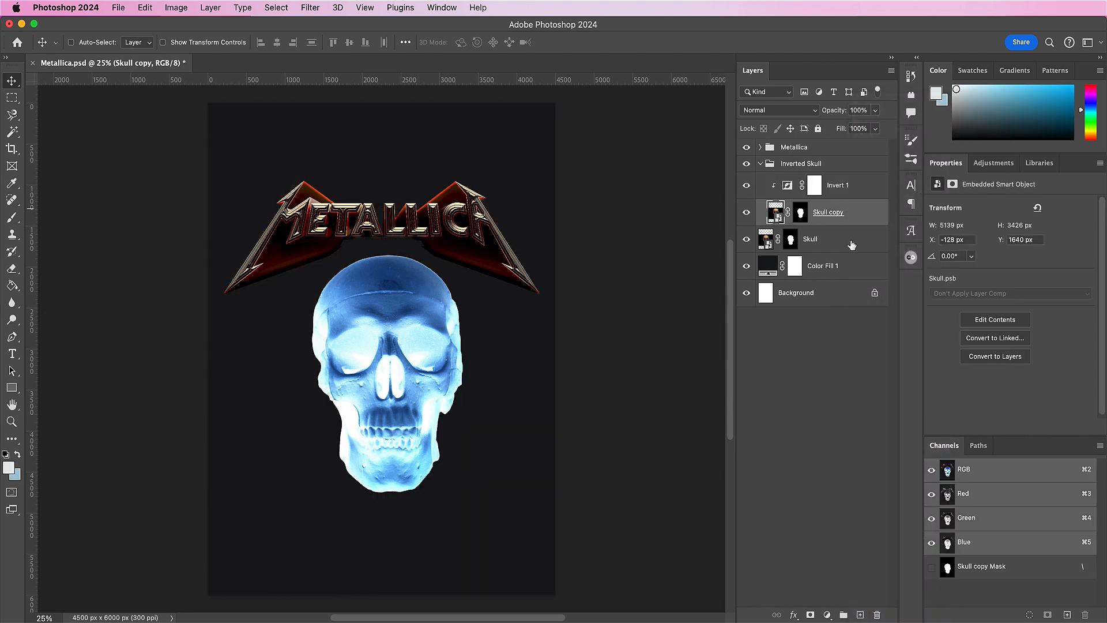
{"action": "left_click_drag", "start_coordinate": [851, 244], "coordinate": [859, 614]}
{"action": "left_click_drag", "start_coordinate": [845, 246], "coordinate": [845, 168]}
{"action": "right_click", "coordinate": [846, 168]}
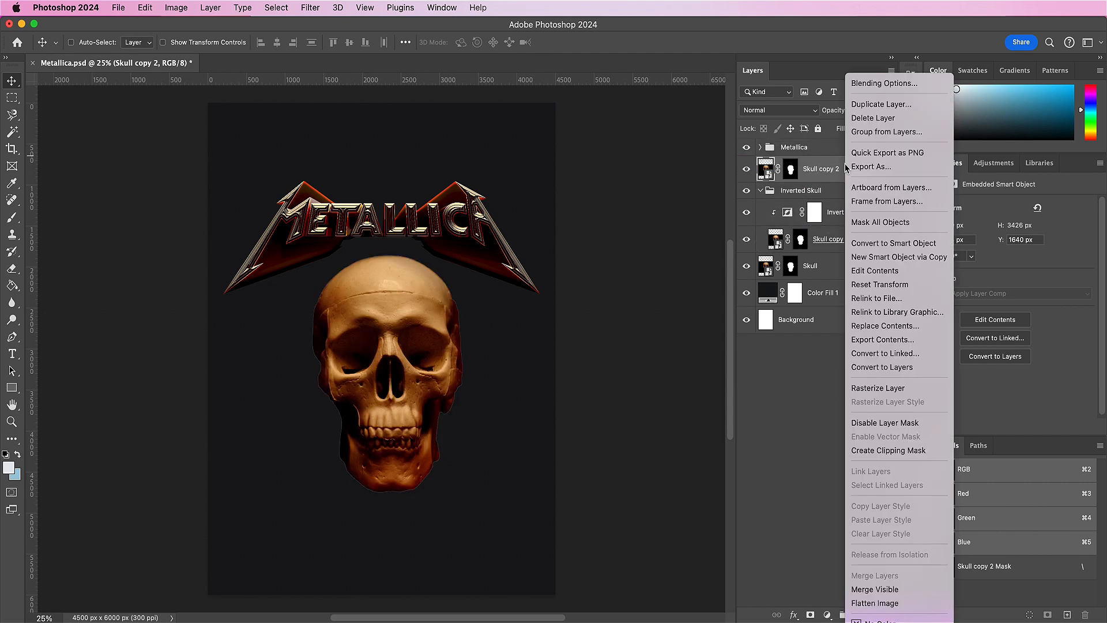
{"action": "left_click", "coordinate": [871, 388]}
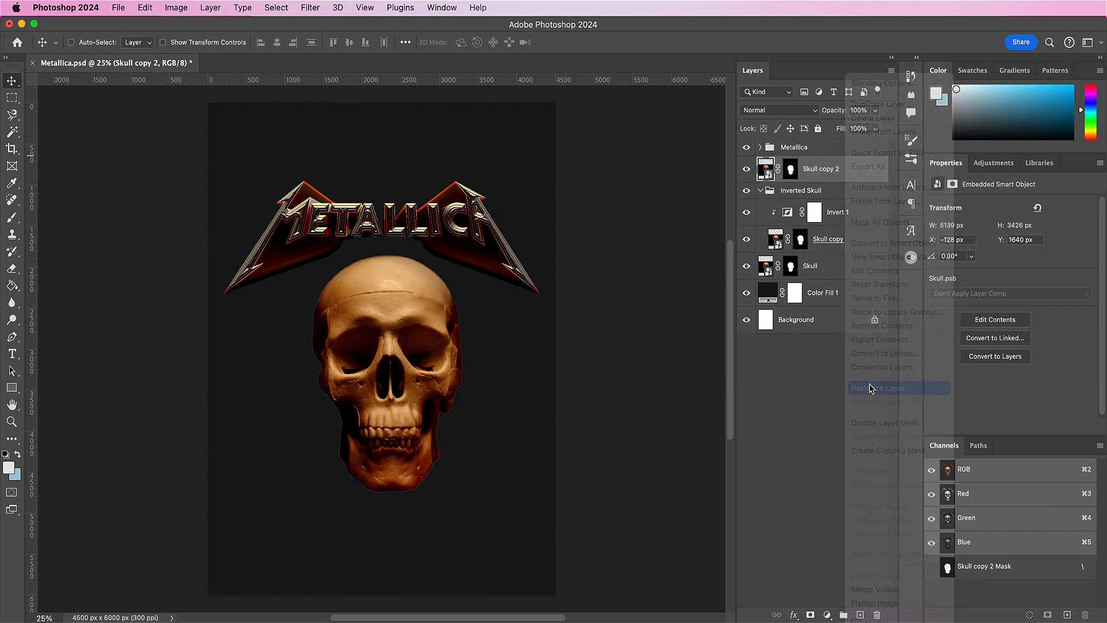
Step: Run Apply Image on Skull copy 2 using the Merged layer, inverted Green channel and Difference blending at 100% opacity
{"action": "left_click", "coordinate": [173, 9]}
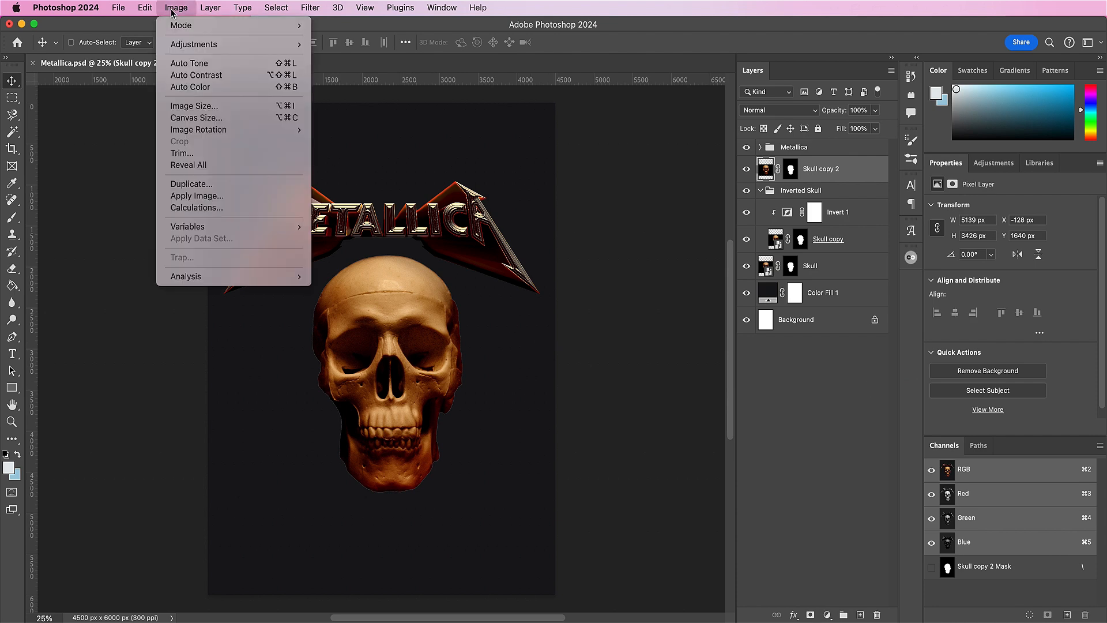
{"action": "left_click", "coordinate": [210, 197]}
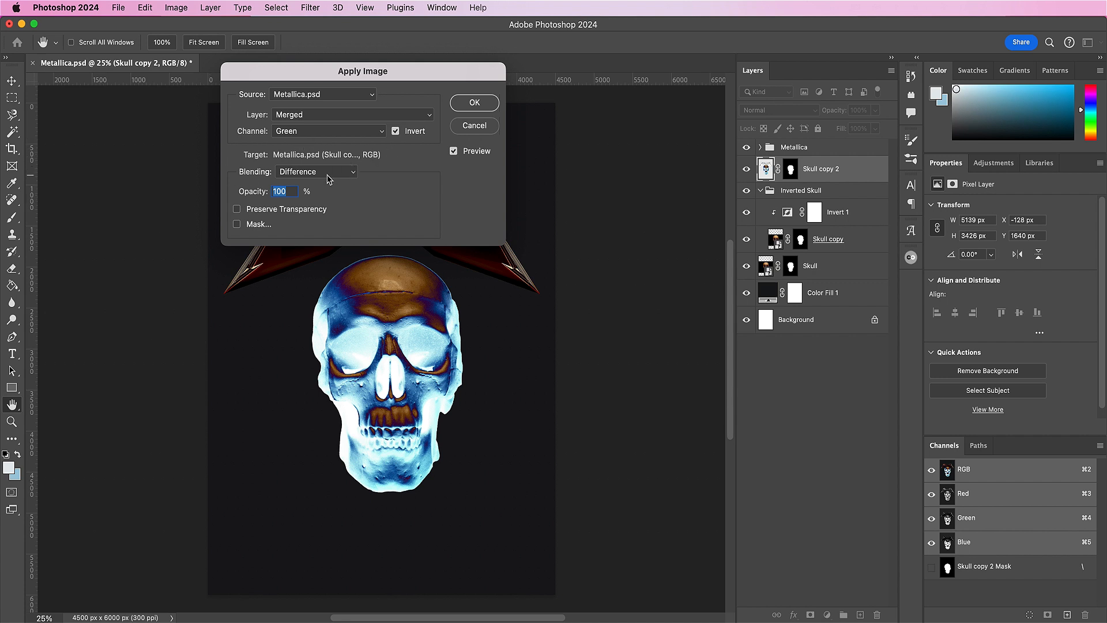
{"action": "left_click", "coordinate": [469, 110]}
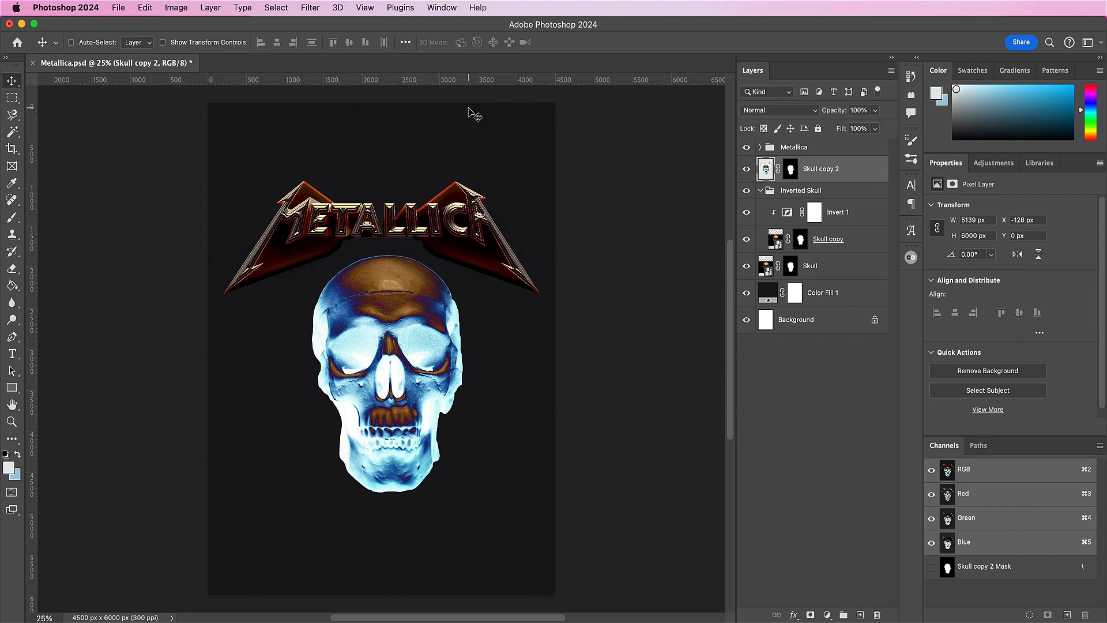
Step: Clip Skull copy 2 to the Inverted Skull group and set its blend mode to Subtract
{"action": "right_click", "coordinate": [827, 170]}
{"action": "left_click", "coordinate": [861, 416]}
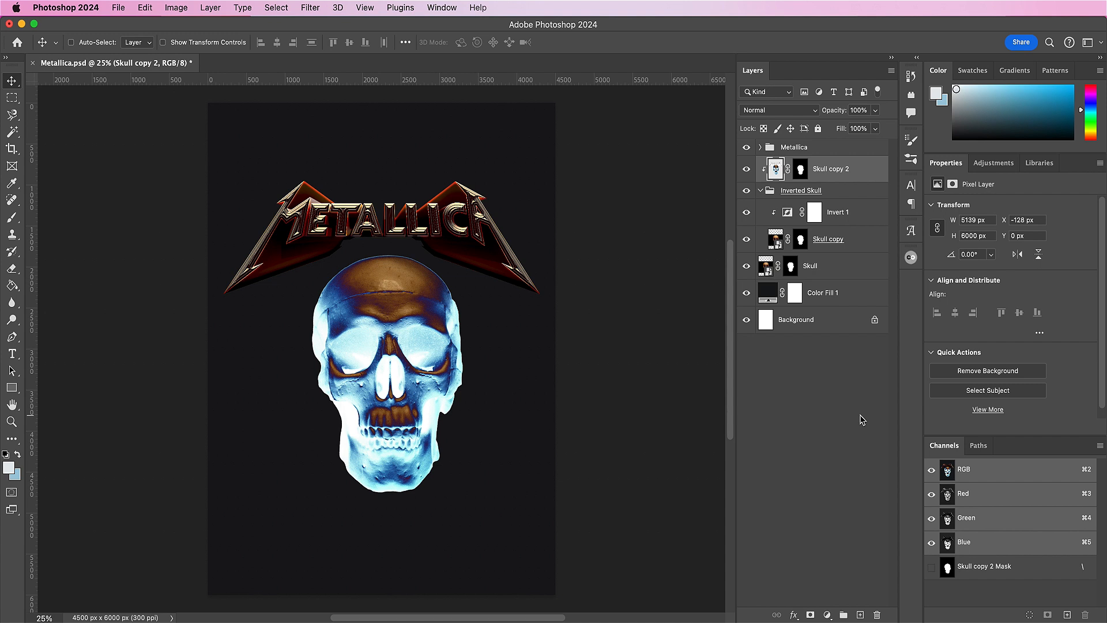
{"action": "left_click", "coordinate": [769, 111]}
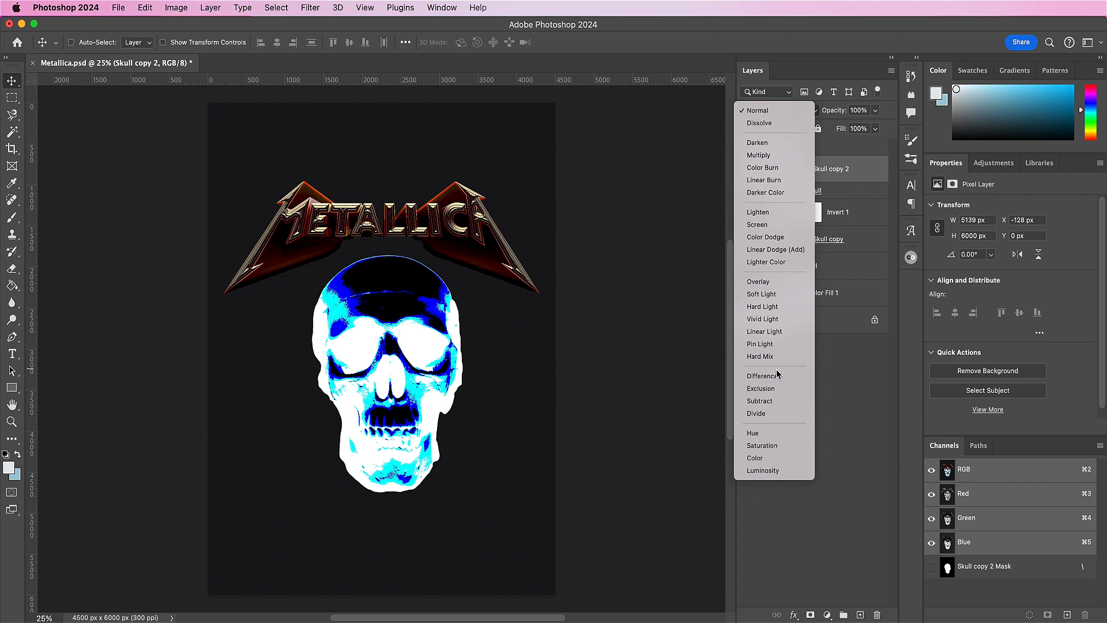
{"action": "left_click", "coordinate": [782, 402]}
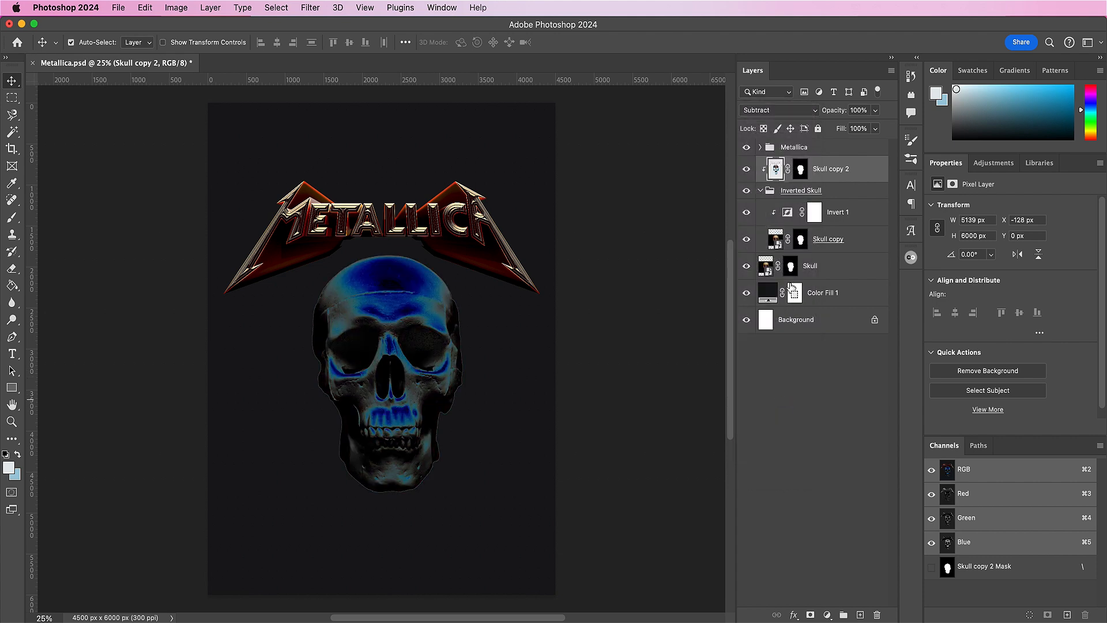
Step: Duplicate Skull copy 2, clip the duplicate to the Inverted Skull group and set its blend mode to Divide
{"action": "key", "text": "super+j"}
{"action": "right_click", "coordinate": [830, 171]}
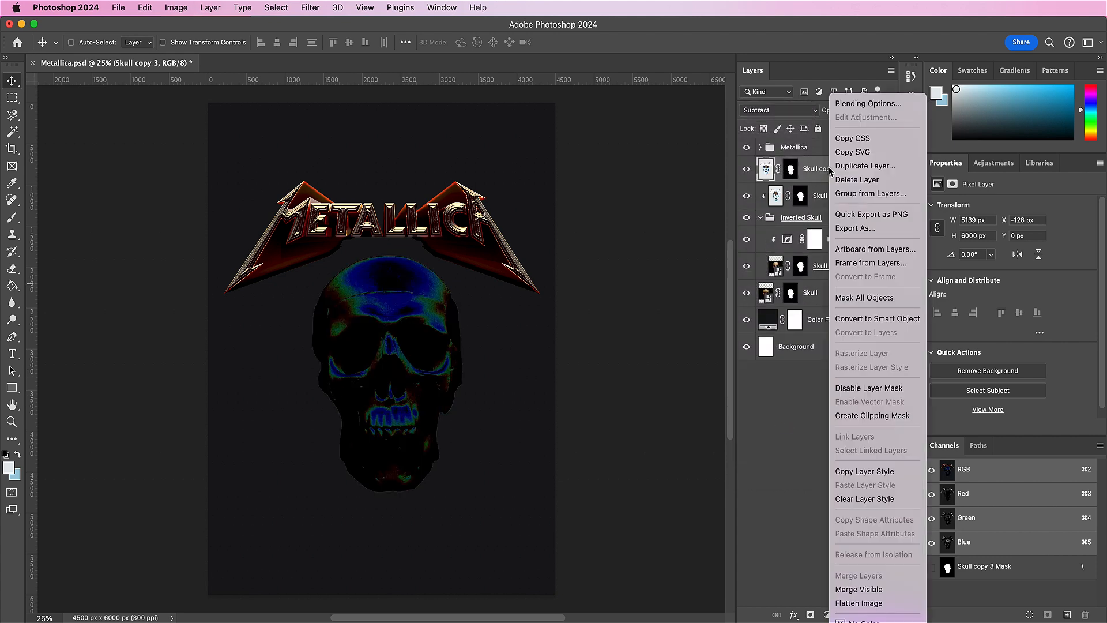
{"action": "left_click", "coordinate": [844, 416]}
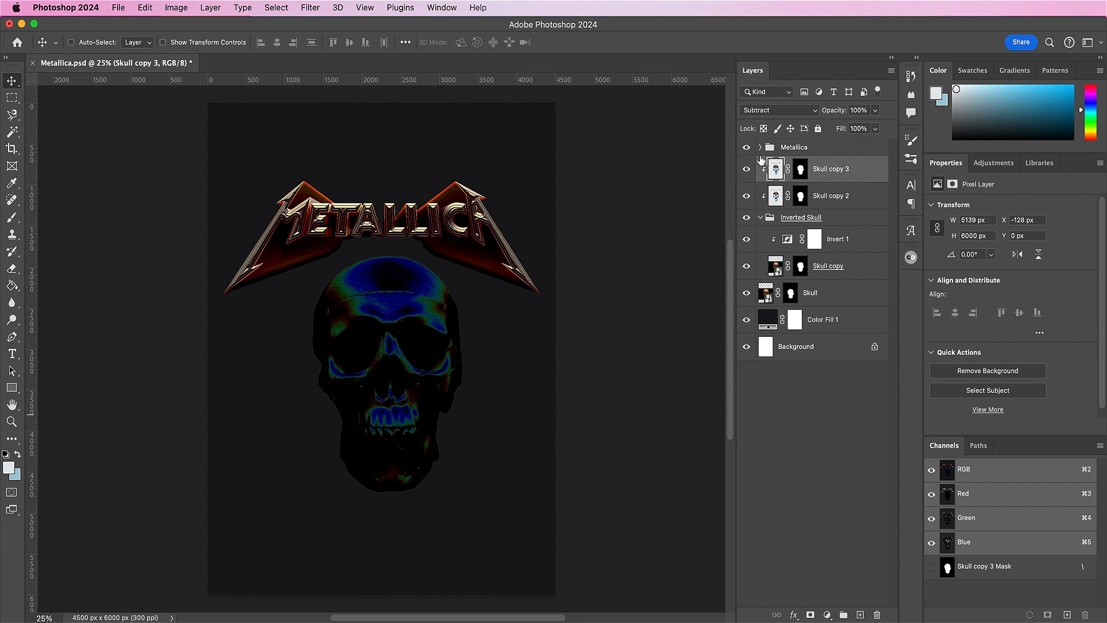
{"action": "left_click", "coordinate": [760, 113]}
{"action": "left_click", "coordinate": [760, 122]}
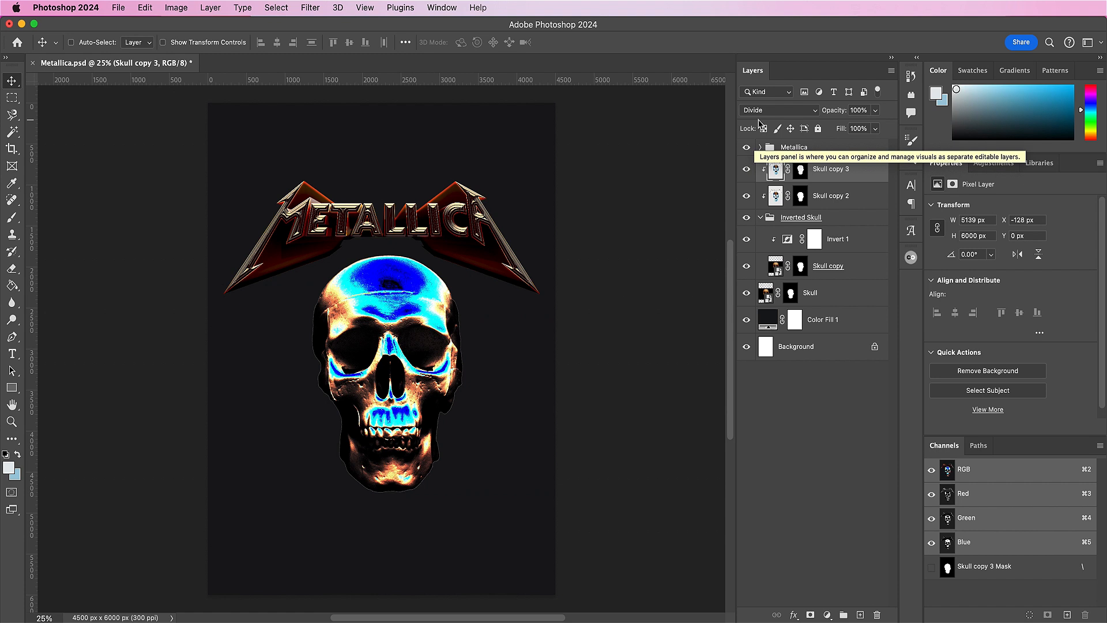
Step: Group the Inverted Skull group with its two clipped skull copies as Inverted Skull, and blend the new group with Pin Light
{"action": "left_click", "coordinate": [761, 217]}
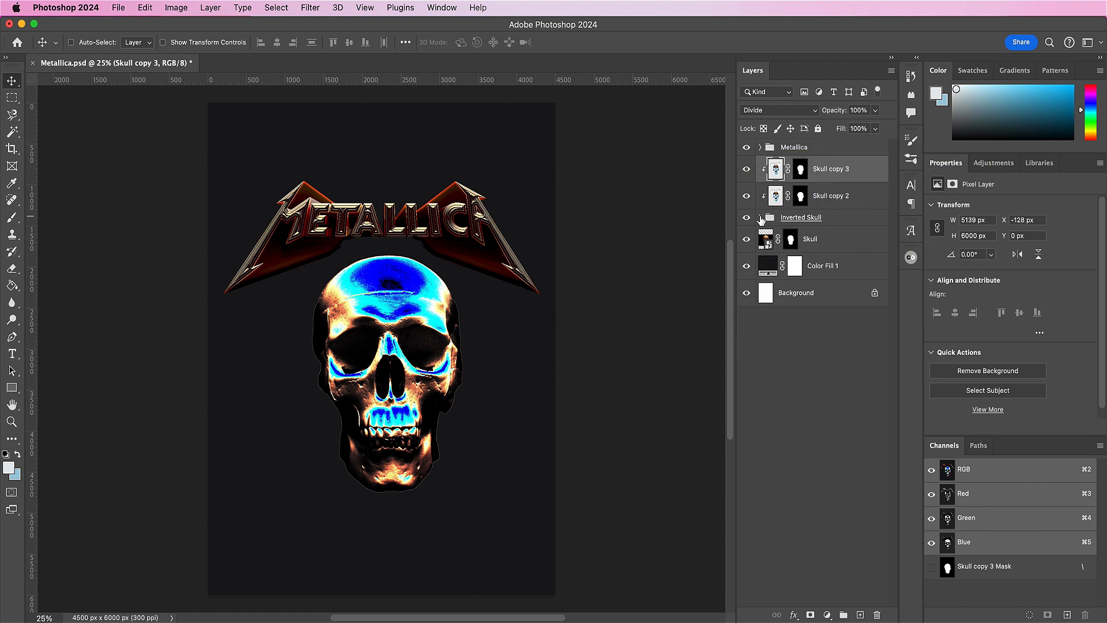
{"action": "left_click", "coordinate": [846, 219]}
{"action": "left_click", "coordinate": [847, 176], "text": "shift"}
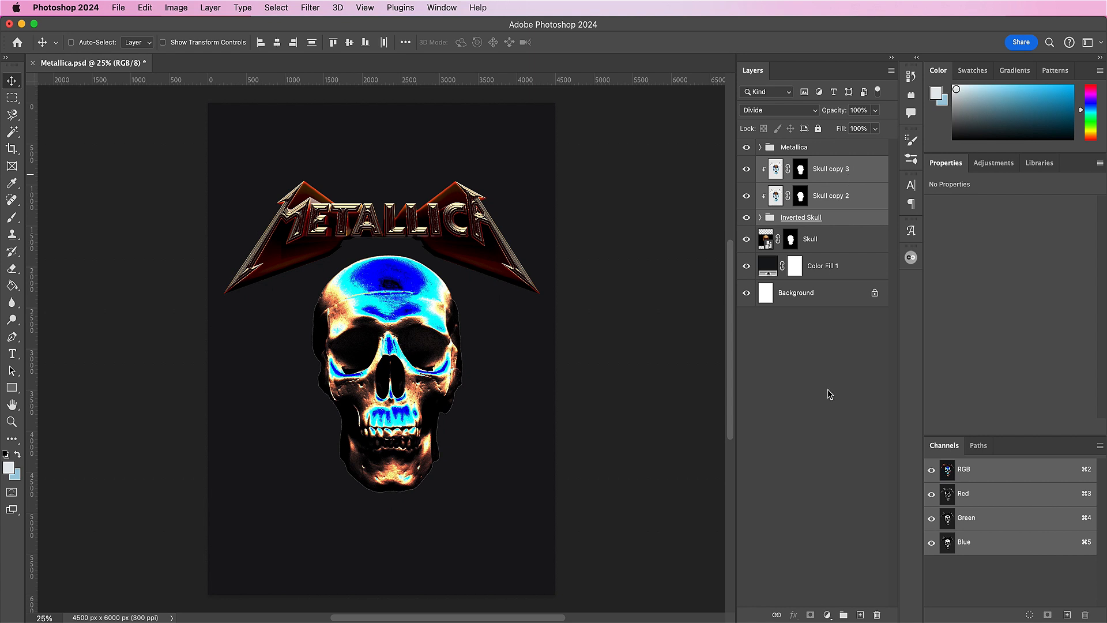
{"action": "left_click", "coordinate": [843, 614]}
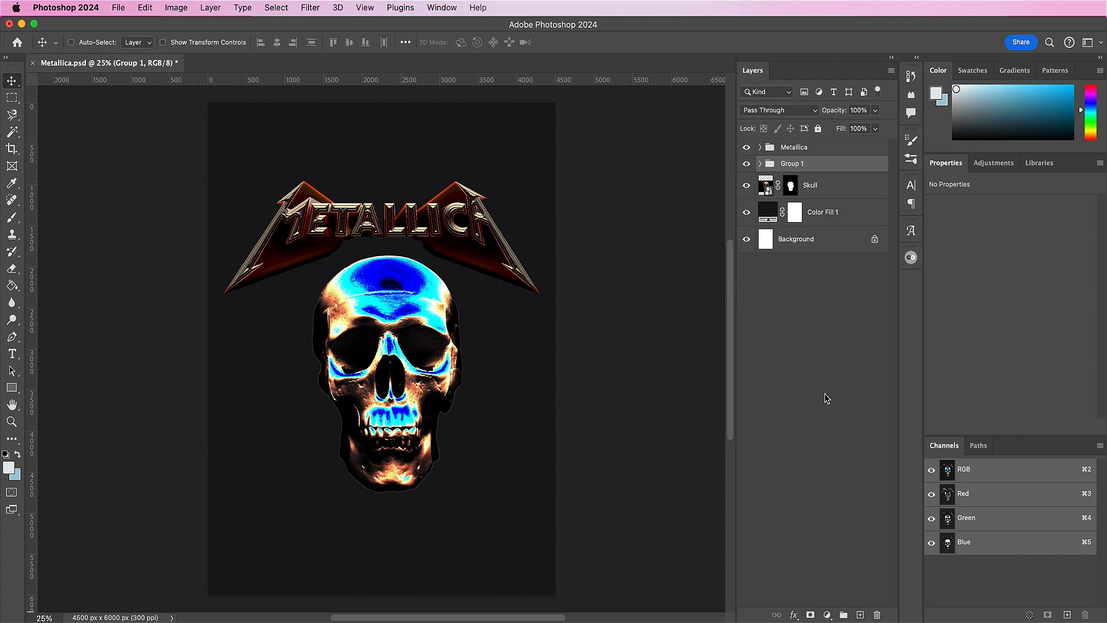
{"action": "double_click", "coordinate": [790, 165]}
{"action": "type", "text": "Inverted Skull"}
{"action": "key", "text": "Return"}
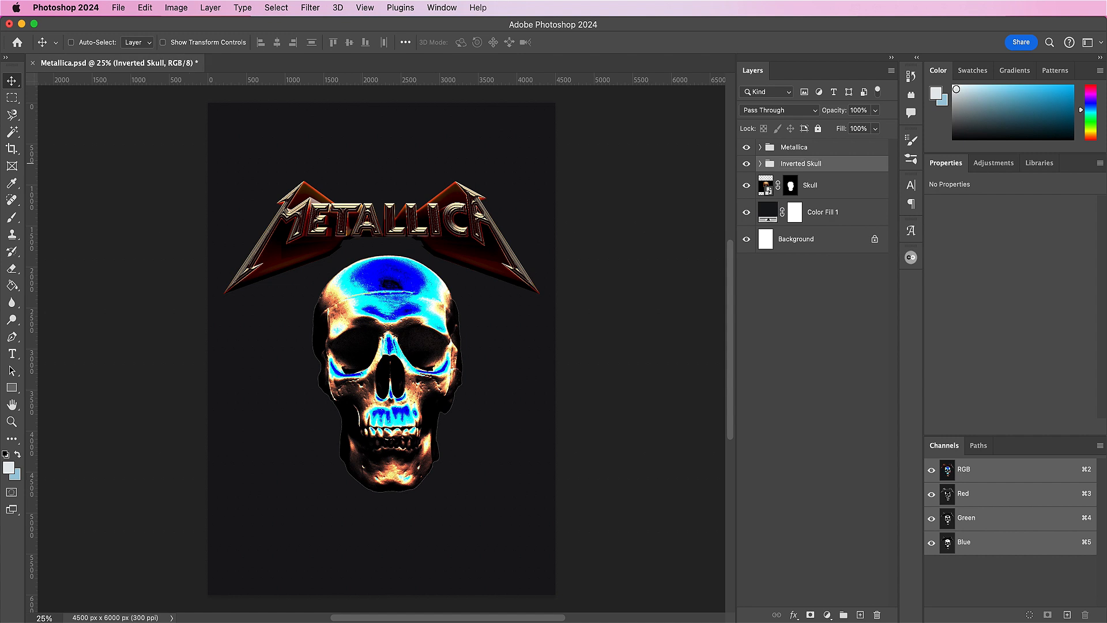
{"action": "left_click", "coordinate": [775, 111]}
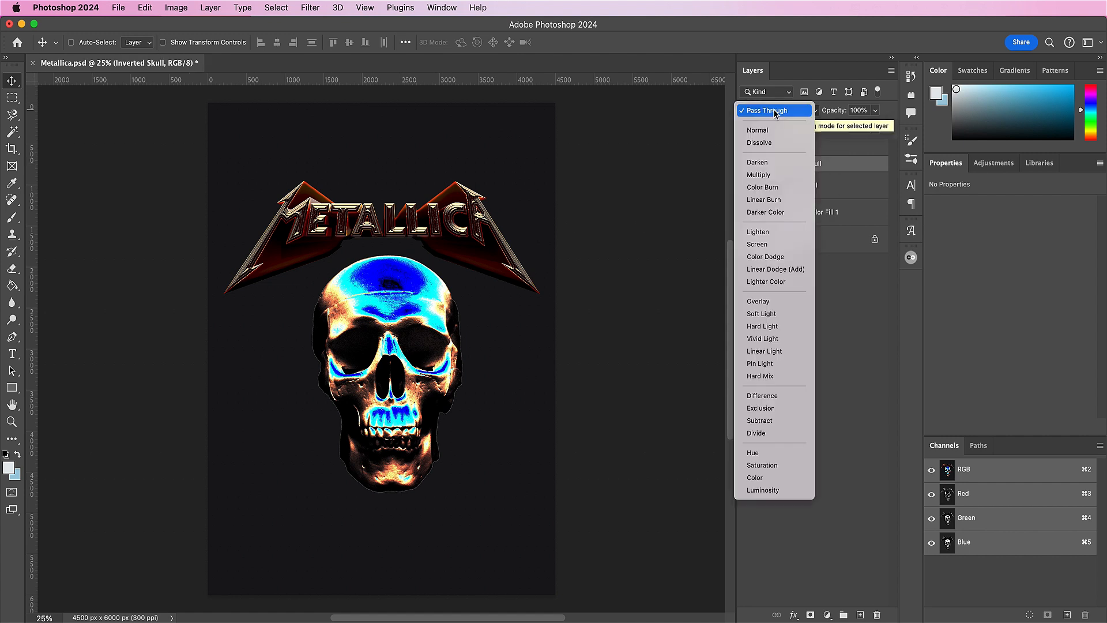
{"action": "left_click", "coordinate": [766, 365]}
Step: Open Skull_2.jpg and convert its background into a regular layer named Skull
{"action": "key", "text": "super+o"}
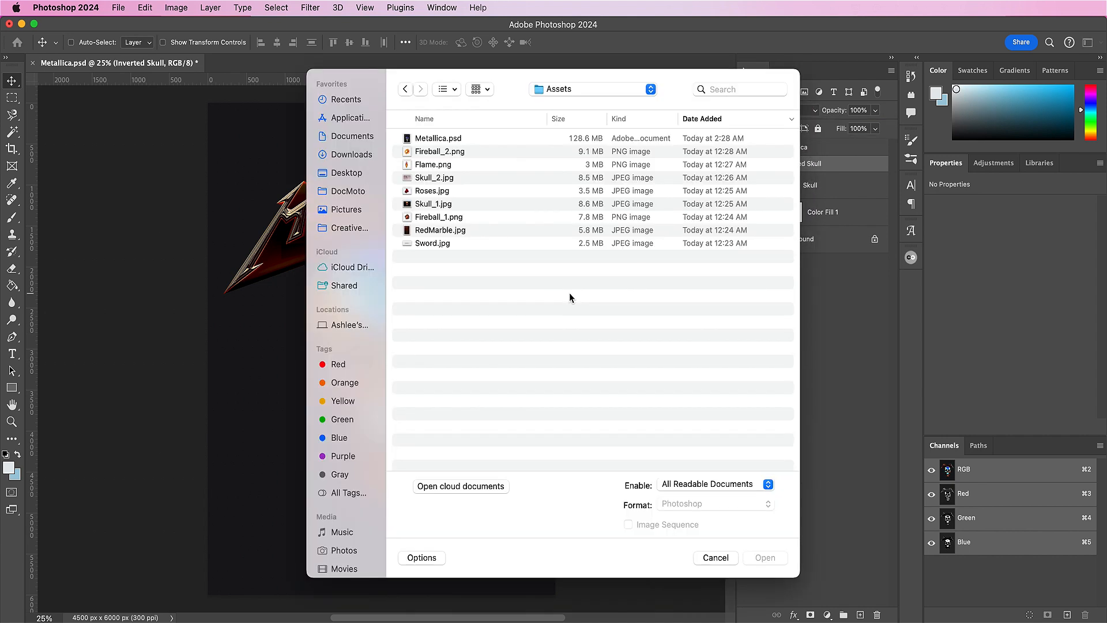
{"action": "double_click", "coordinate": [436, 178]}
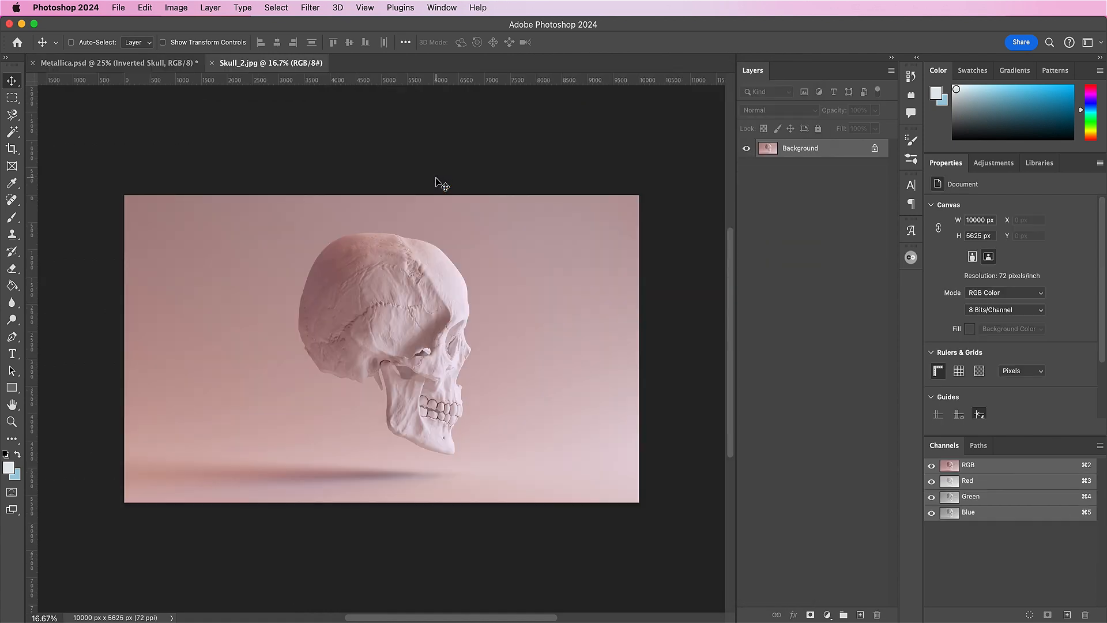
{"action": "double_click", "coordinate": [796, 149]}
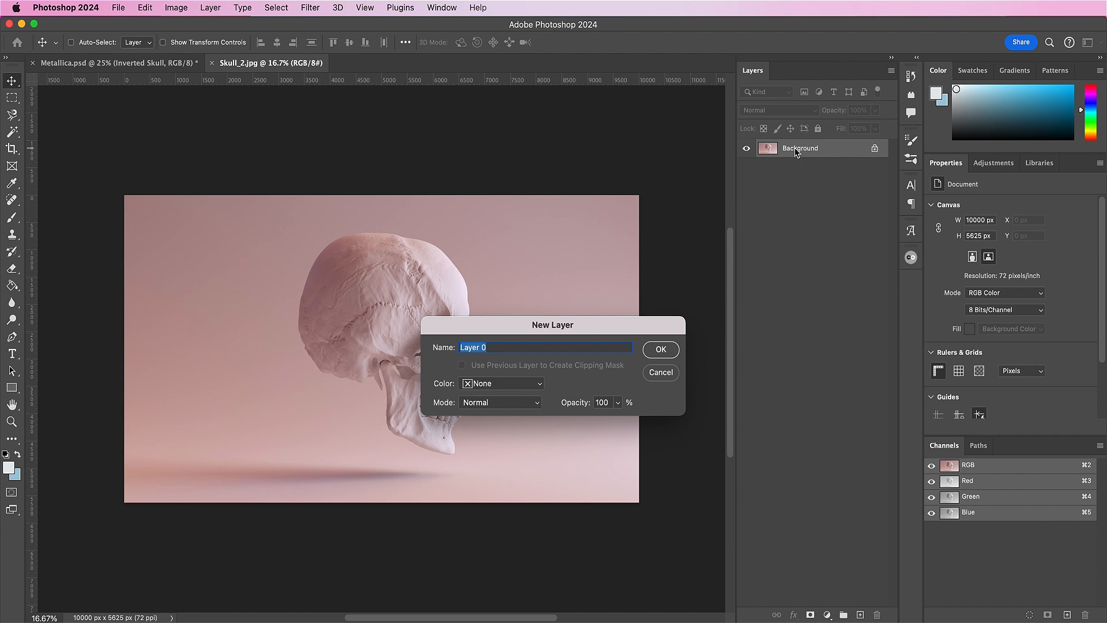
{"action": "type", "text": "Skull"}
{"action": "key", "text": "Return"}
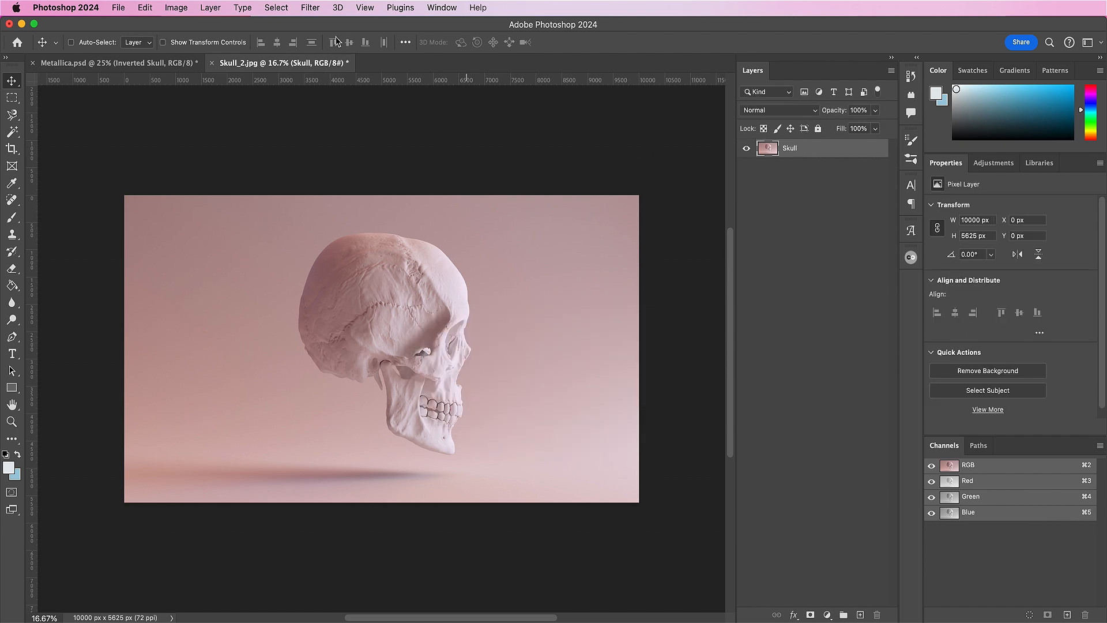
Step: Select the side-view skull with automatic subject selection, convert its layer to a smart object and mask it with the selection
{"action": "left_click", "coordinate": [276, 8]}
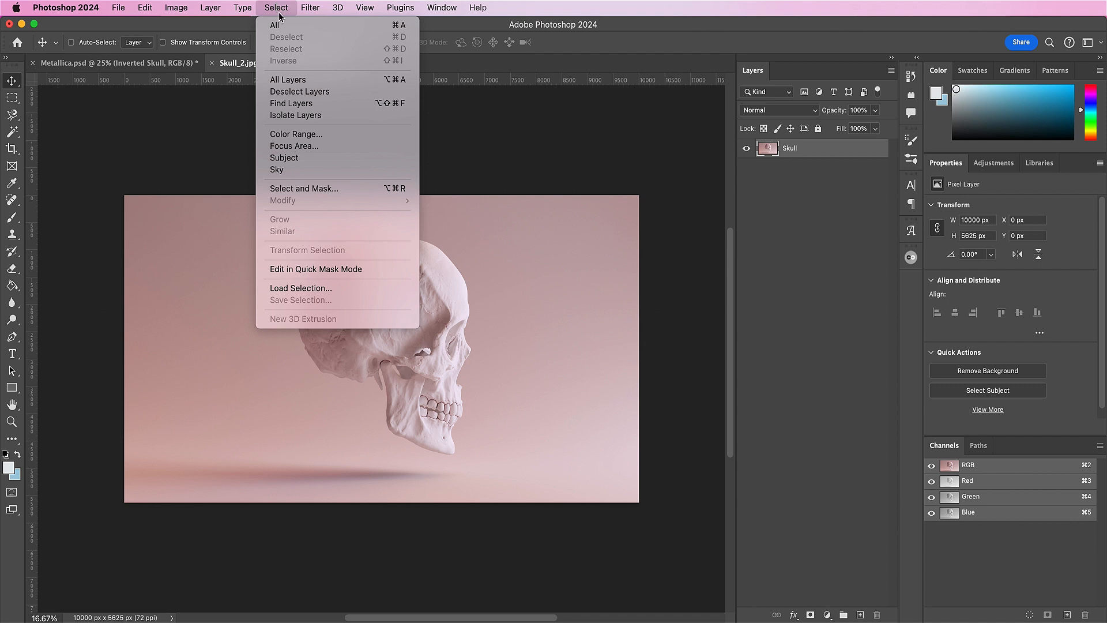
{"action": "left_click", "coordinate": [317, 159]}
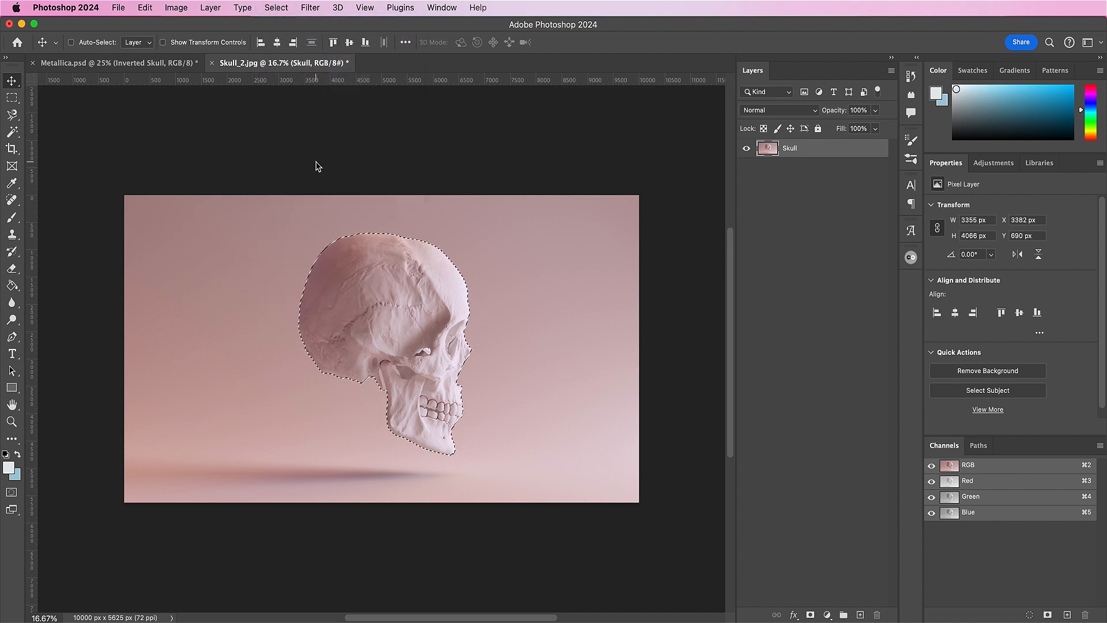
{"action": "right_click", "coordinate": [813, 151]}
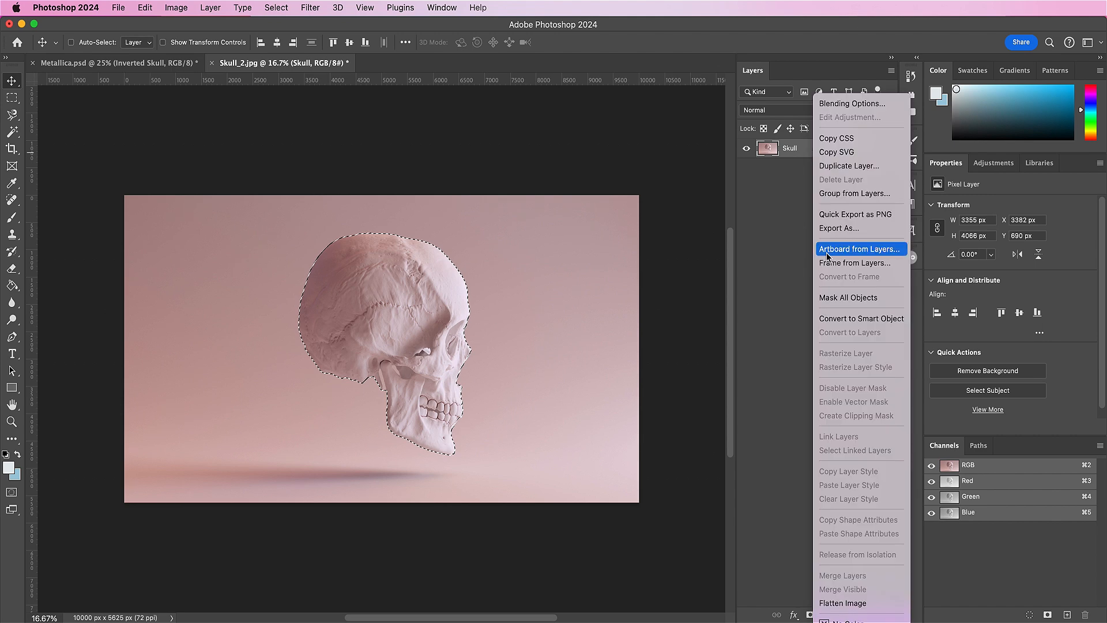
{"action": "left_click", "coordinate": [832, 319]}
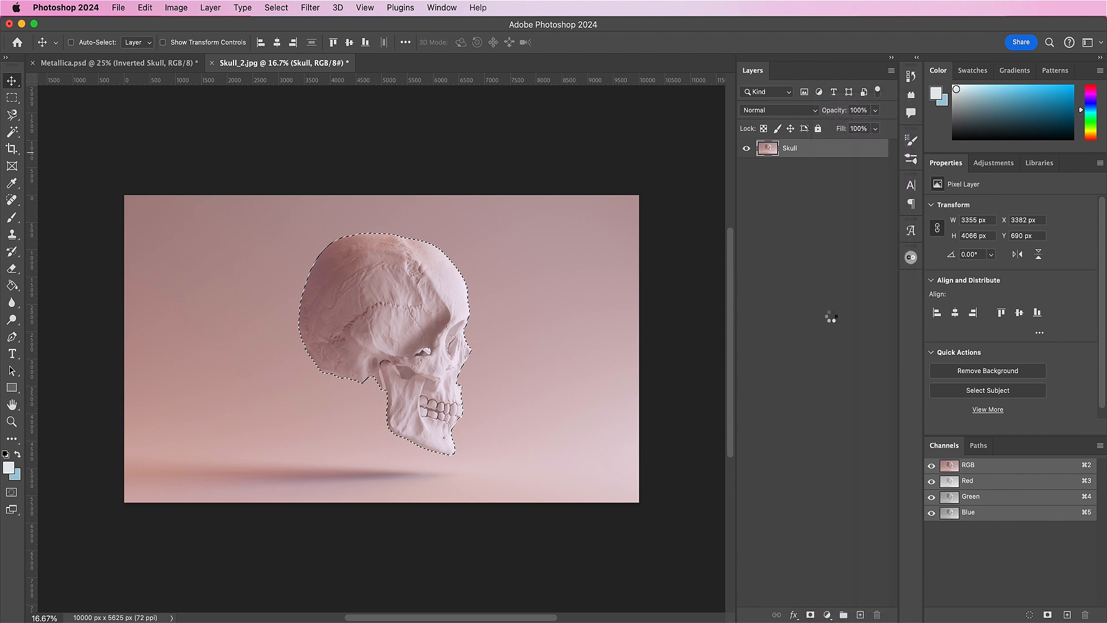
{"action": "left_click", "coordinate": [810, 615]}
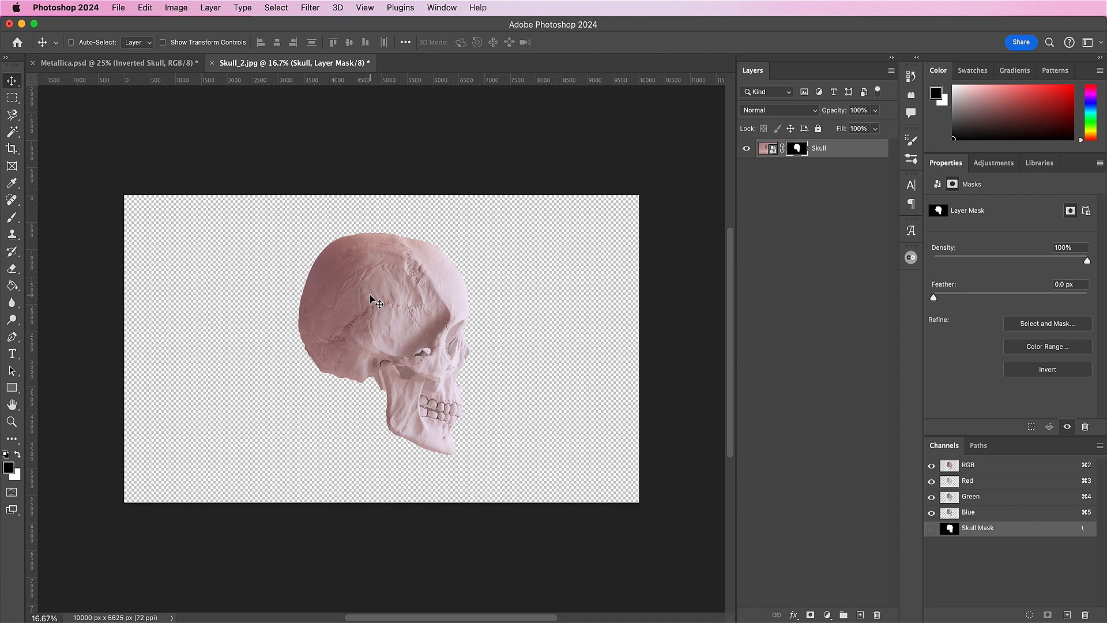
Step: Move the masked side-view skull into the Metallica poster document, placing its layer directly above Color Fill 1
{"action": "left_click", "coordinate": [134, 73]}
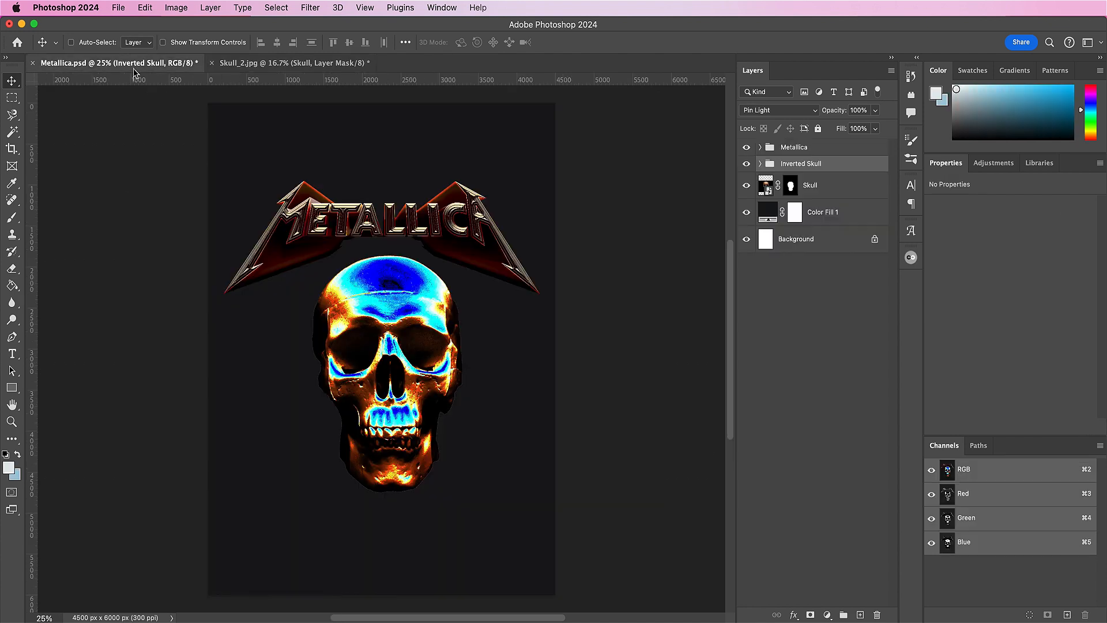
{"action": "left_click", "coordinate": [826, 213]}
{"action": "left_click", "coordinate": [281, 64]}
{"action": "left_click_drag", "start_coordinate": [358, 284], "coordinate": [487, 378]}
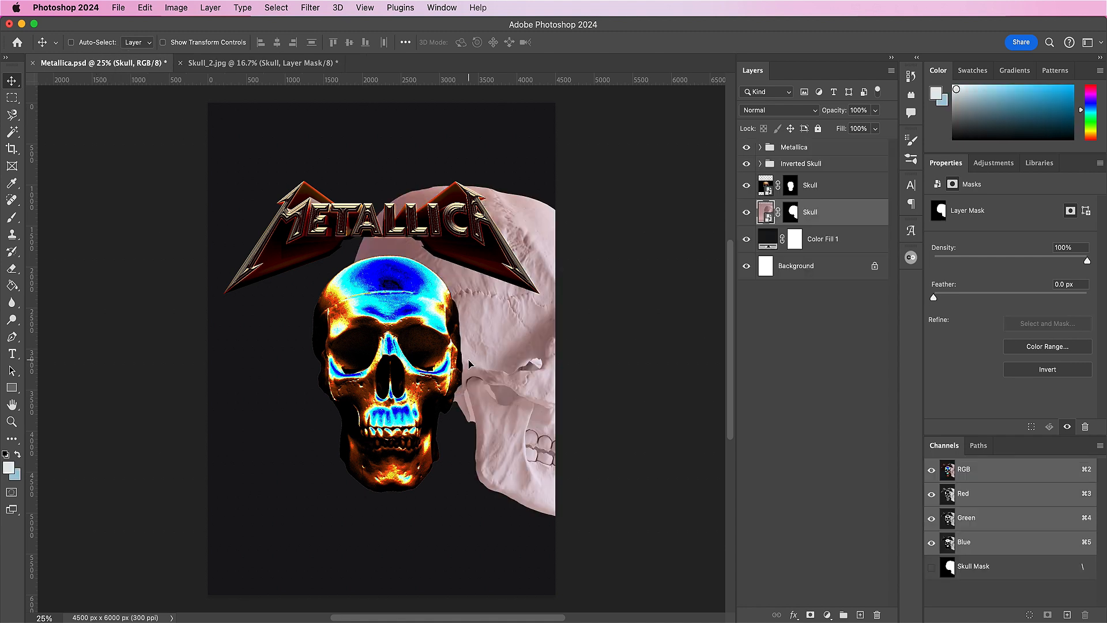
Step: Scale the side-view skull to about 64% and position it partly behind the right side of the front skull
{"action": "key", "text": "super+t"}
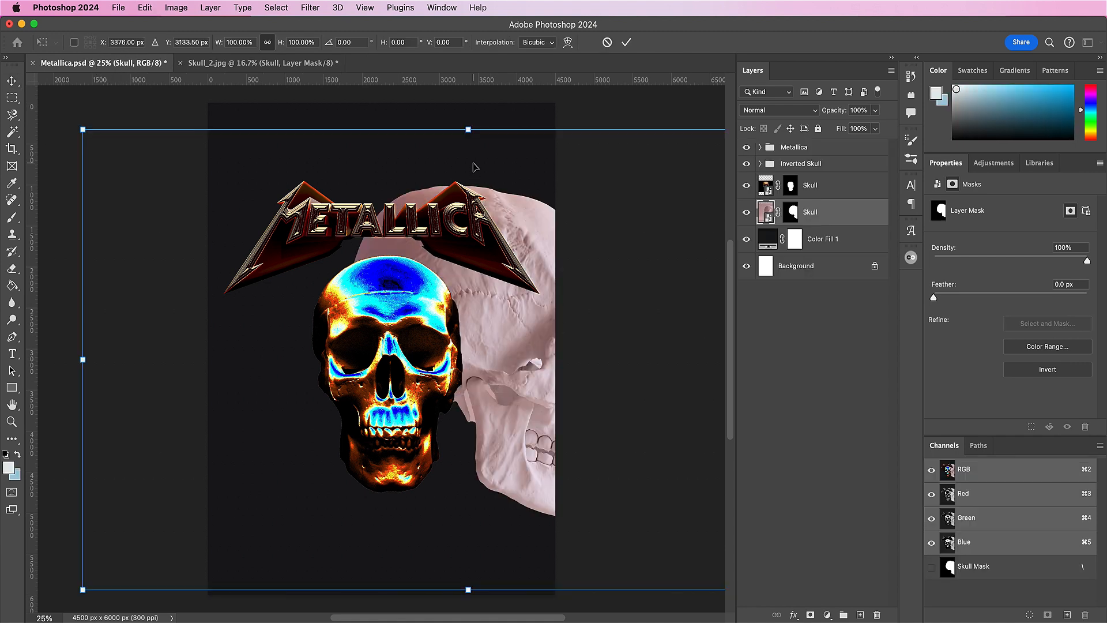
{"action": "left_click_drag", "start_coordinate": [469, 126], "coordinate": [476, 319]}
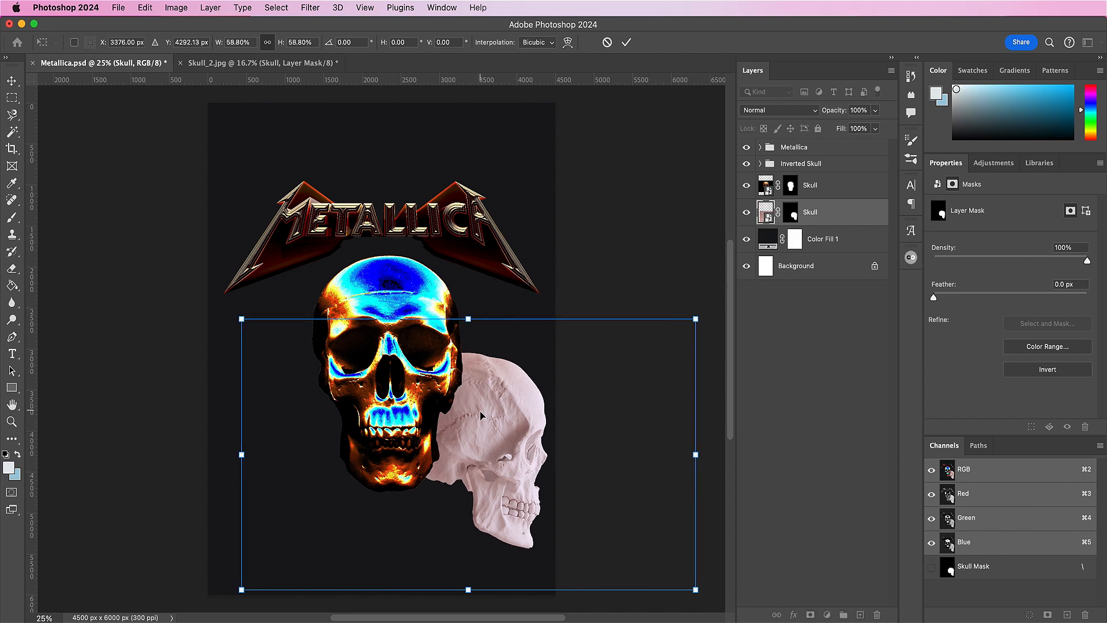
{"action": "left_click_drag", "start_coordinate": [486, 428], "coordinate": [456, 360]}
{"action": "left_click_drag", "start_coordinate": [439, 254], "coordinate": [431, 230]}
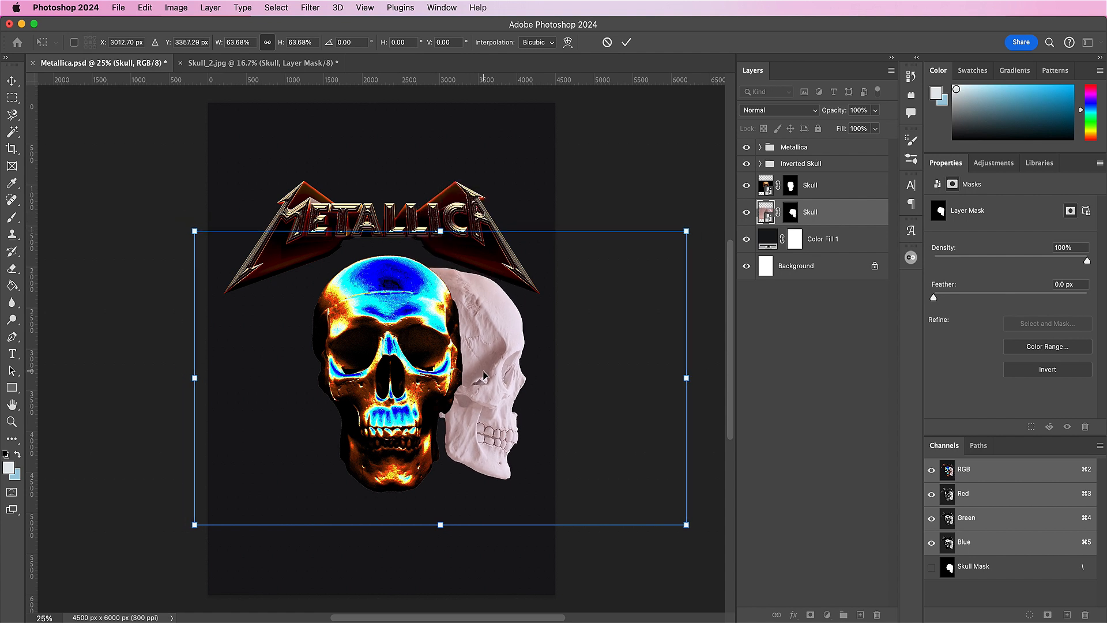
{"action": "left_click_drag", "start_coordinate": [489, 393], "coordinate": [478, 394]}
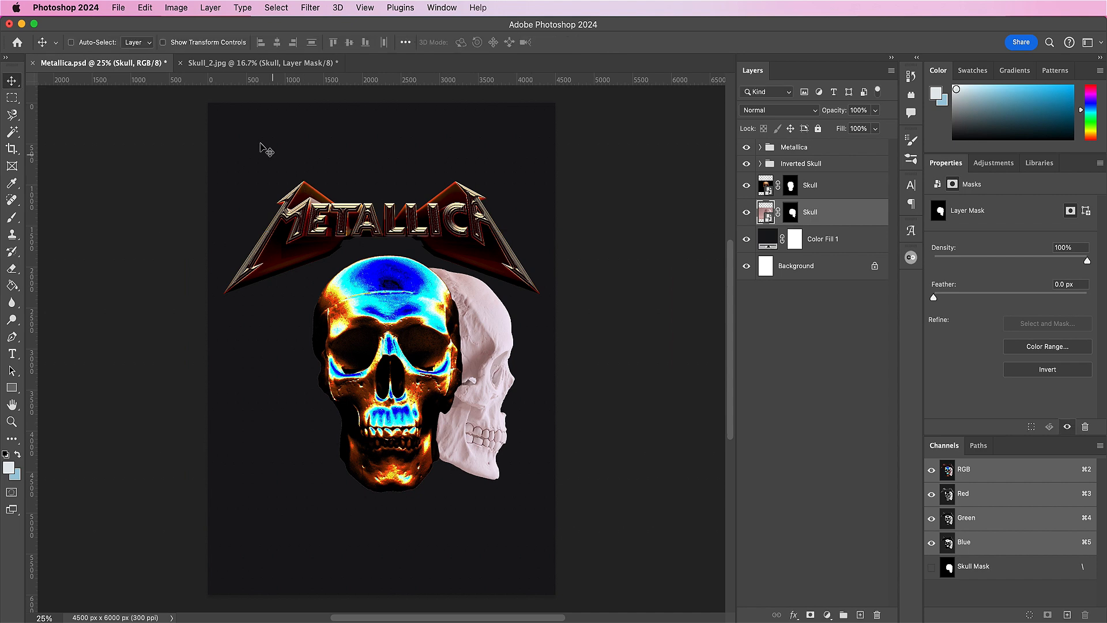
Step: Duplicate the side-view Skull layer and flip the copy horizontally
{"action": "left_click", "coordinate": [145, 9]}
{"action": "left_click", "coordinate": [147, 12]}
{"action": "left_click_drag", "start_coordinate": [840, 218], "coordinate": [859, 615]}
{"action": "left_click", "coordinate": [145, 9]}
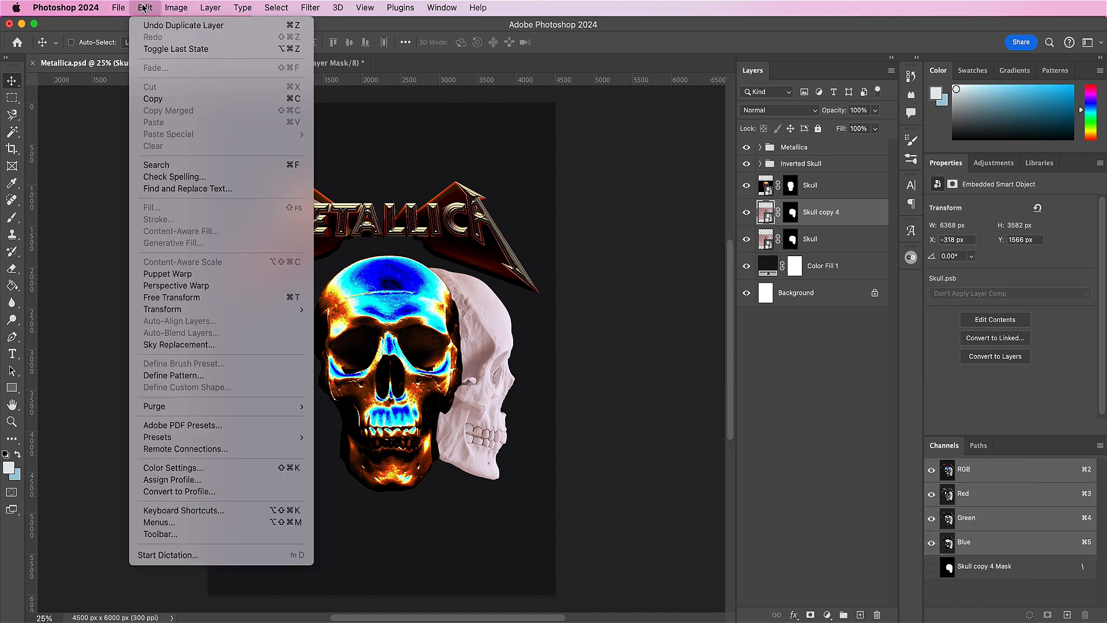
{"action": "mouse_move", "coordinate": [283, 309]}
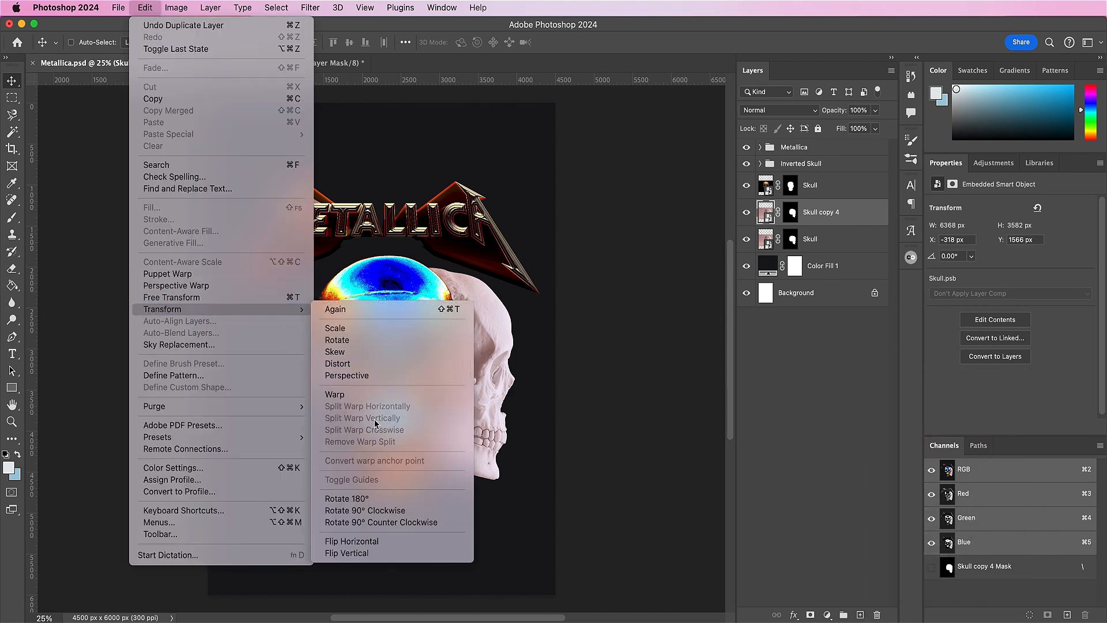
{"action": "left_click", "coordinate": [389, 540]}
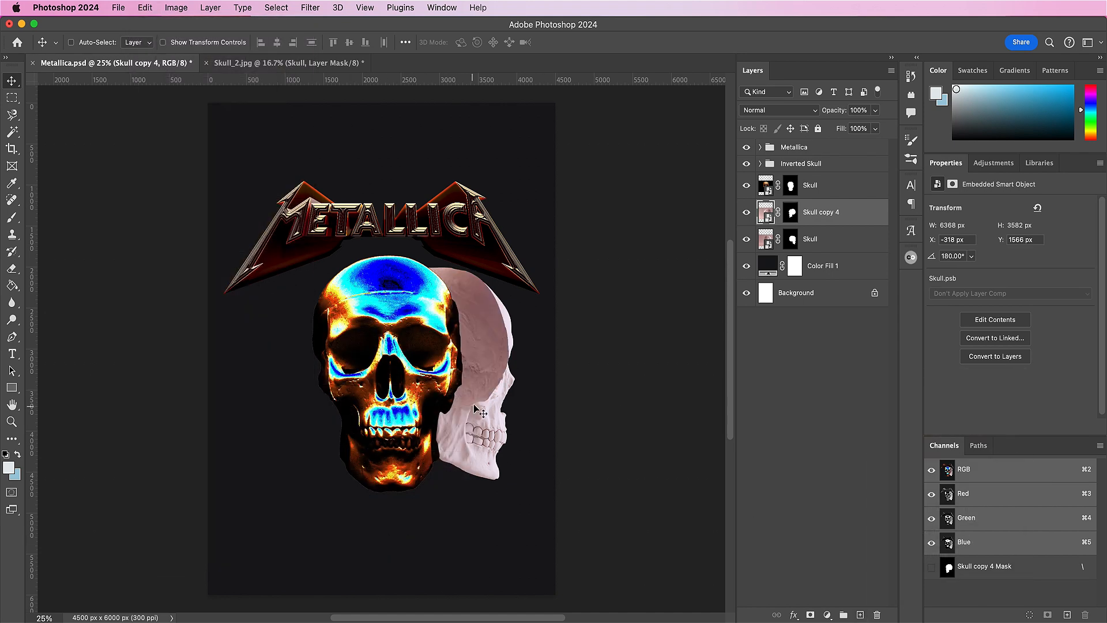
Step: Position the flipped side-view skull behind the front skull's left side and group both side-view skull layers as "Two Skulls"
{"action": "left_click_drag", "start_coordinate": [477, 394], "coordinate": [403, 400]}
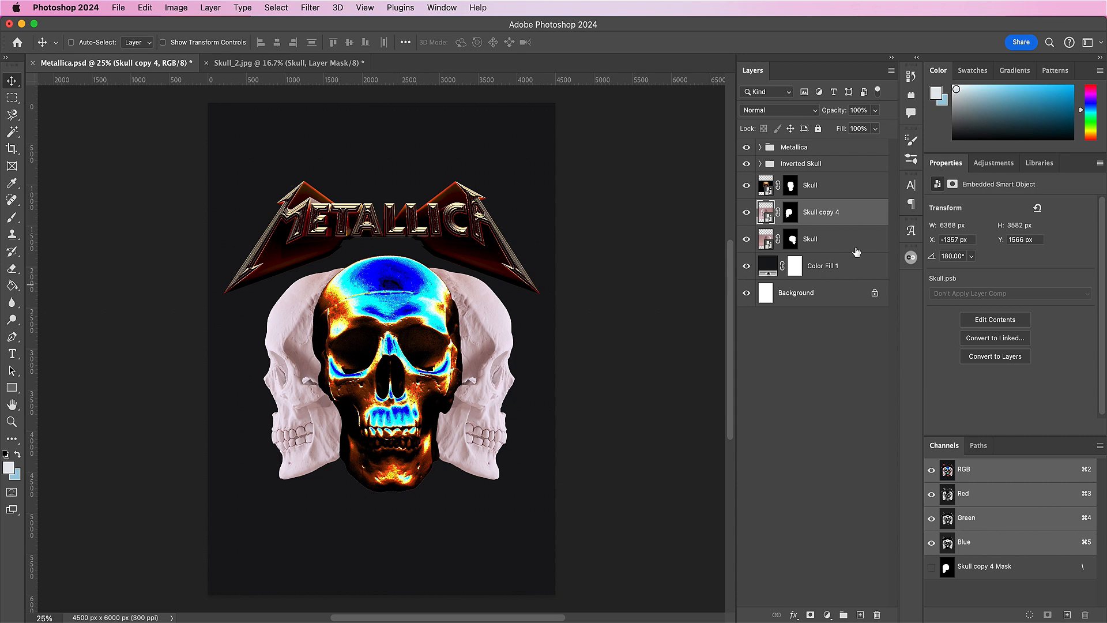
{"action": "left_click", "coordinate": [855, 247], "text": "shift"}
{"action": "left_click", "coordinate": [843, 615]}
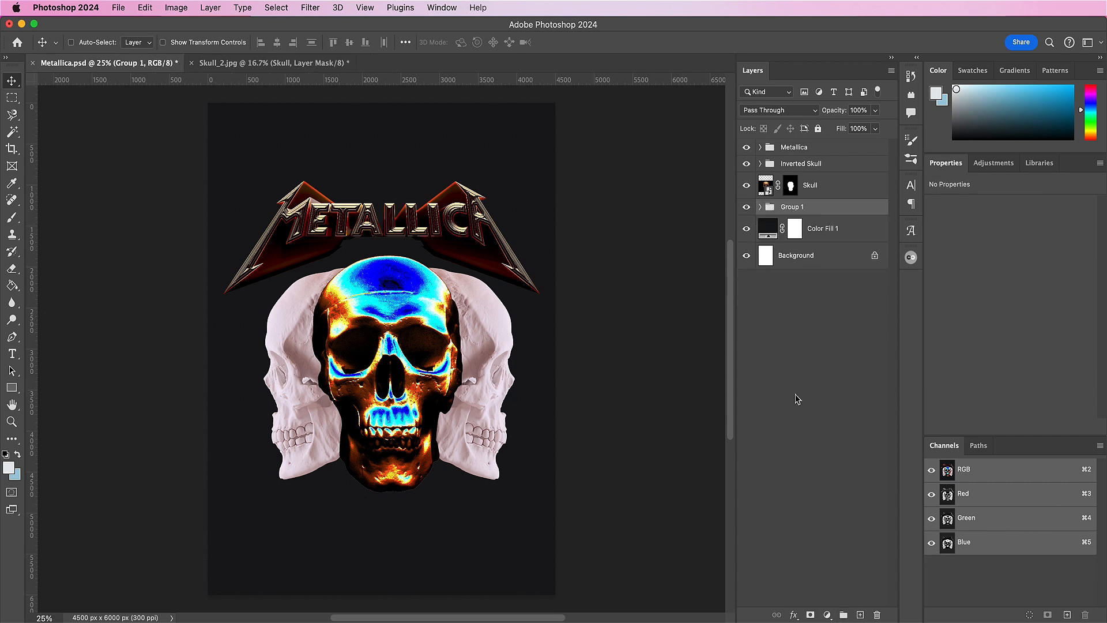
{"action": "double_click", "coordinate": [799, 210]}
{"action": "type", "text": "Two Skulls"}
{"action": "key", "text": "Return"}
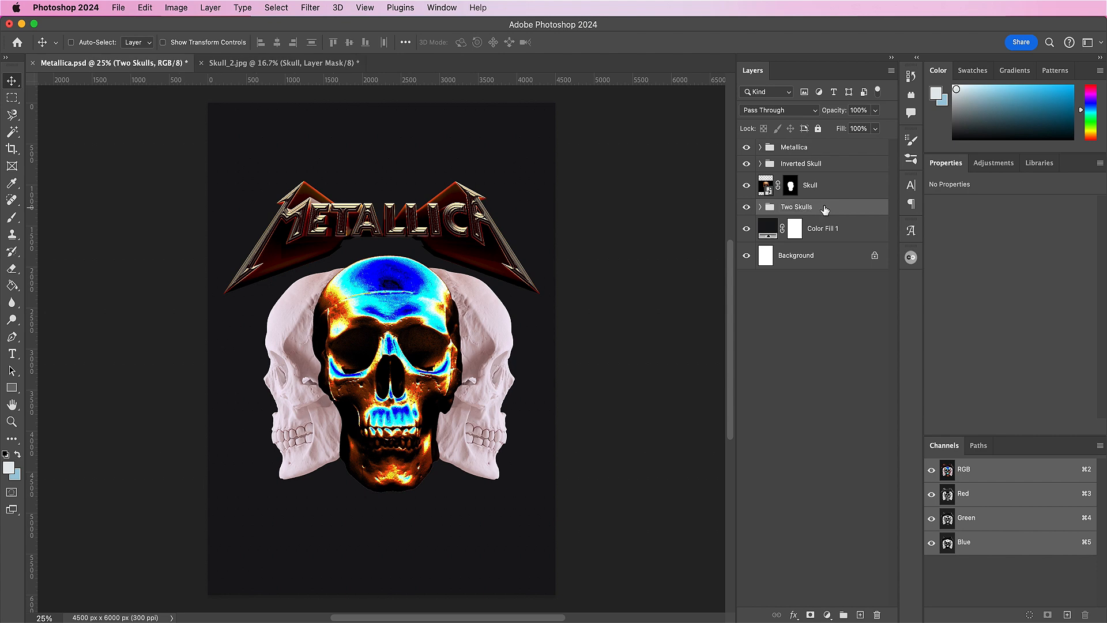
Step: Duplicate the Two Skulls group and clip an Invert adjustment layer to the copy
{"action": "left_click_drag", "start_coordinate": [829, 211], "coordinate": [859, 615]}
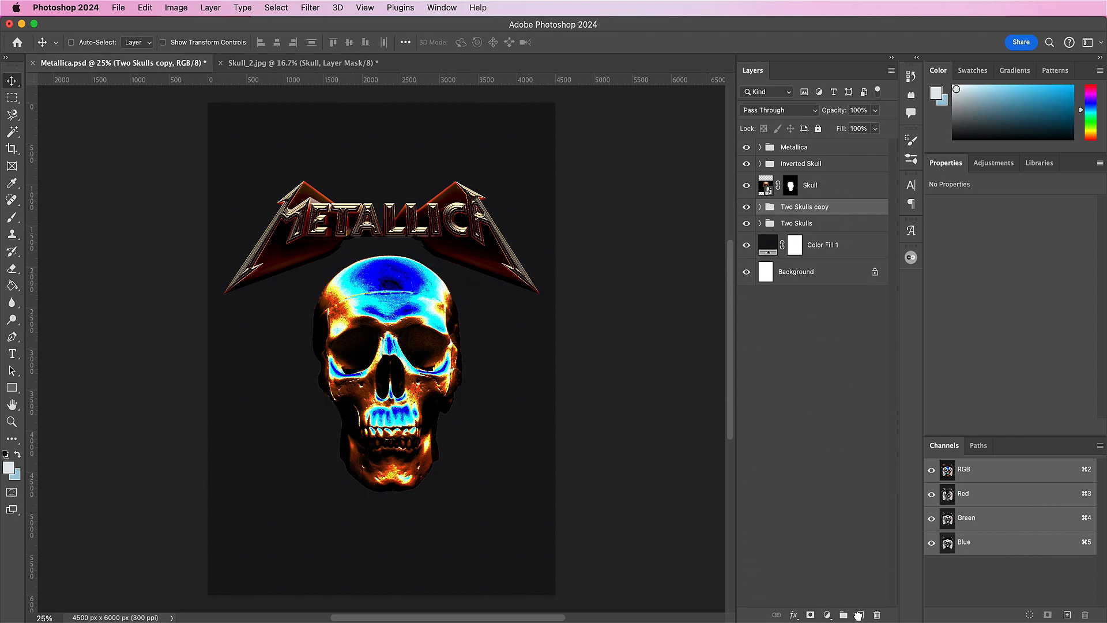
{"action": "left_click", "coordinate": [828, 615]}
{"action": "left_click", "coordinate": [833, 615]}
{"action": "right_click", "coordinate": [834, 217]}
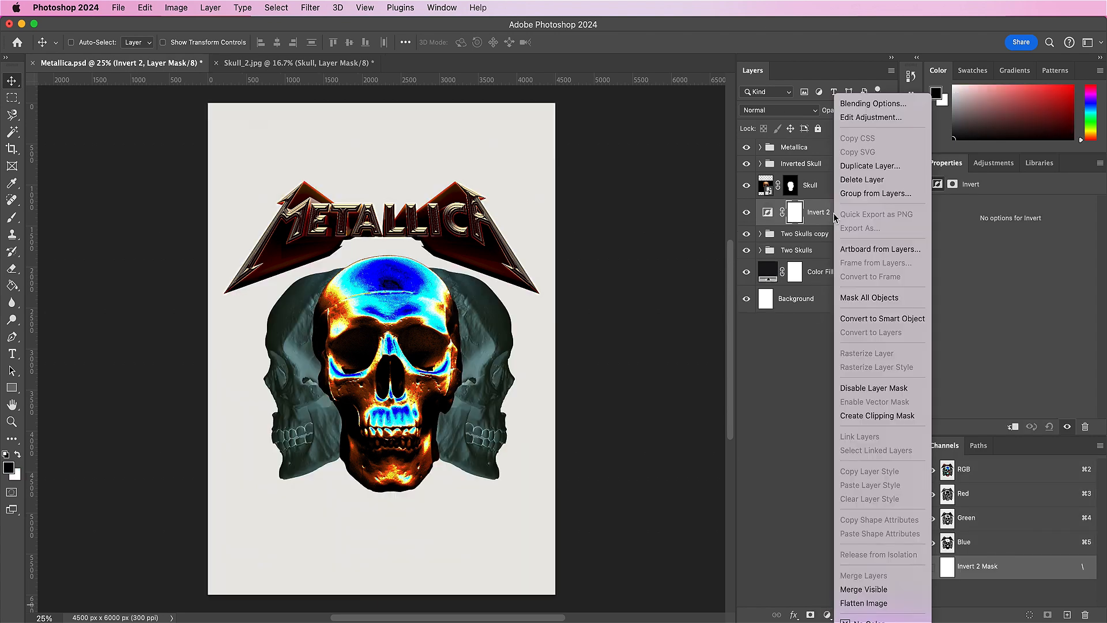
{"action": "left_click", "coordinate": [856, 415]}
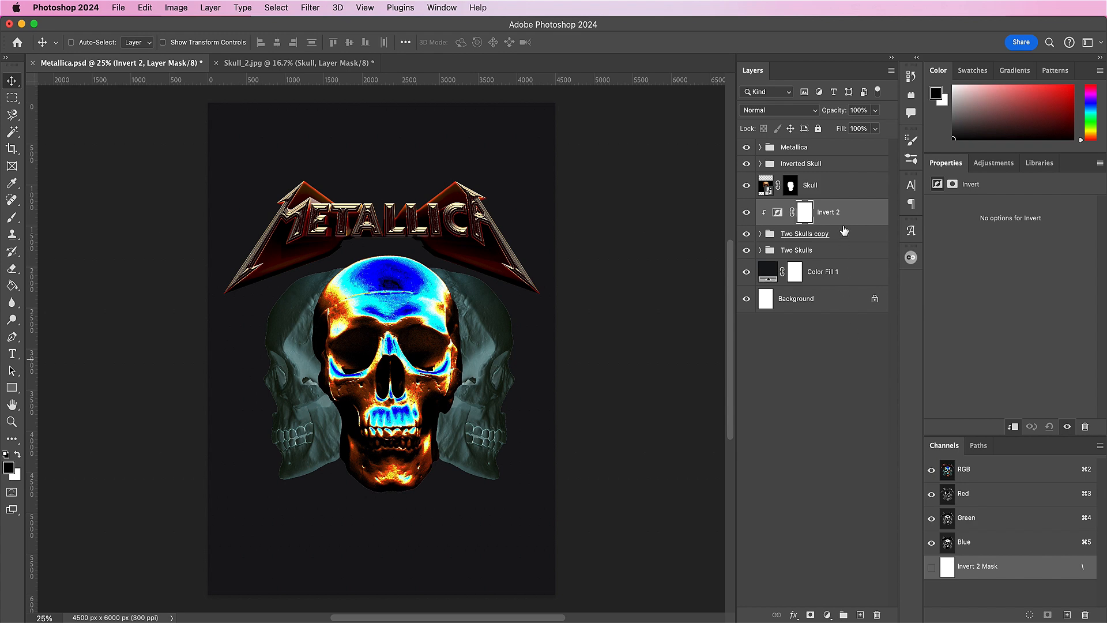
Step: Group the clipped Invert adjustment with the duplicated skulls as "Inverted Two Skulls" and set the group's blend mode to Pin Light
{"action": "left_click", "coordinate": [843, 614]}
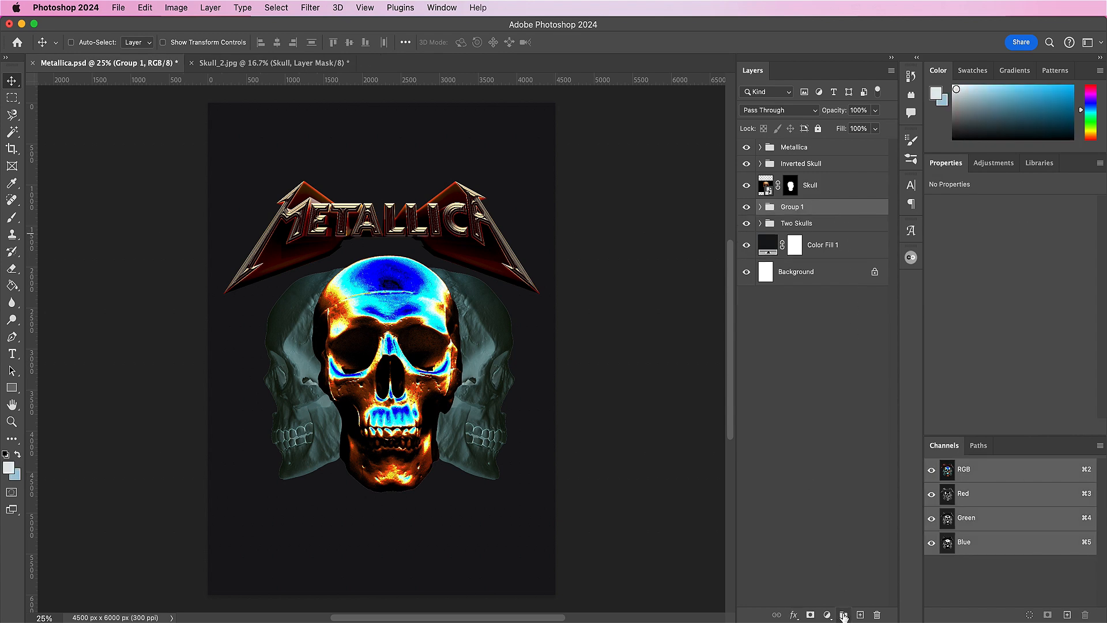
{"action": "double_click", "coordinate": [792, 207]}
{"action": "key", "text": "BackSpace"}
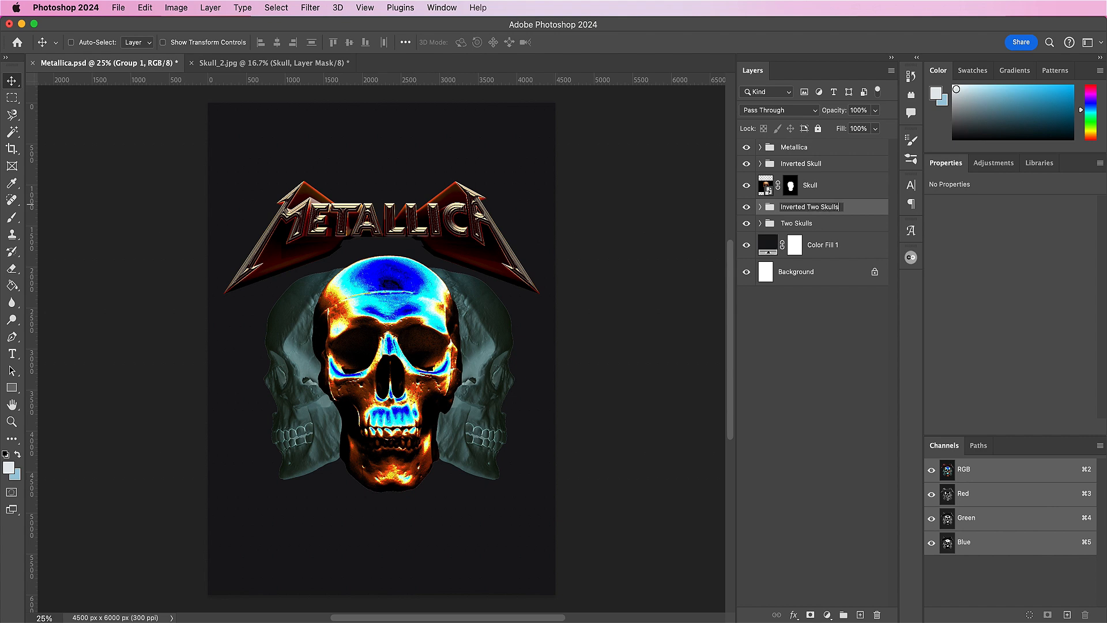
{"action": "type", "text": "Inverted Two Skulls"}
{"action": "key", "text": "Return"}
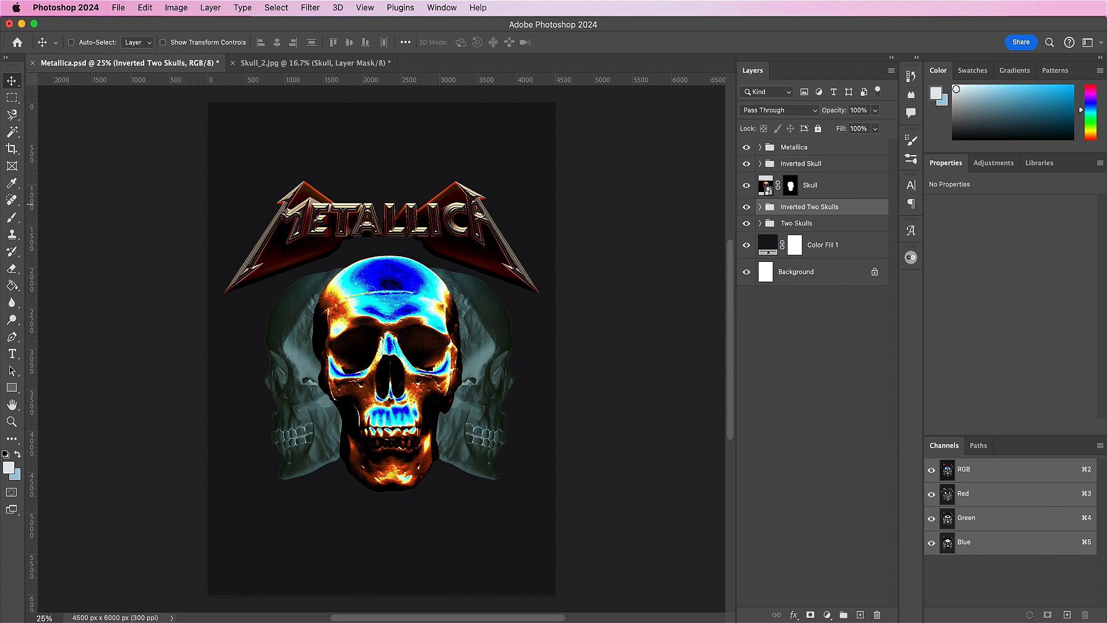
{"action": "left_click", "coordinate": [770, 112]}
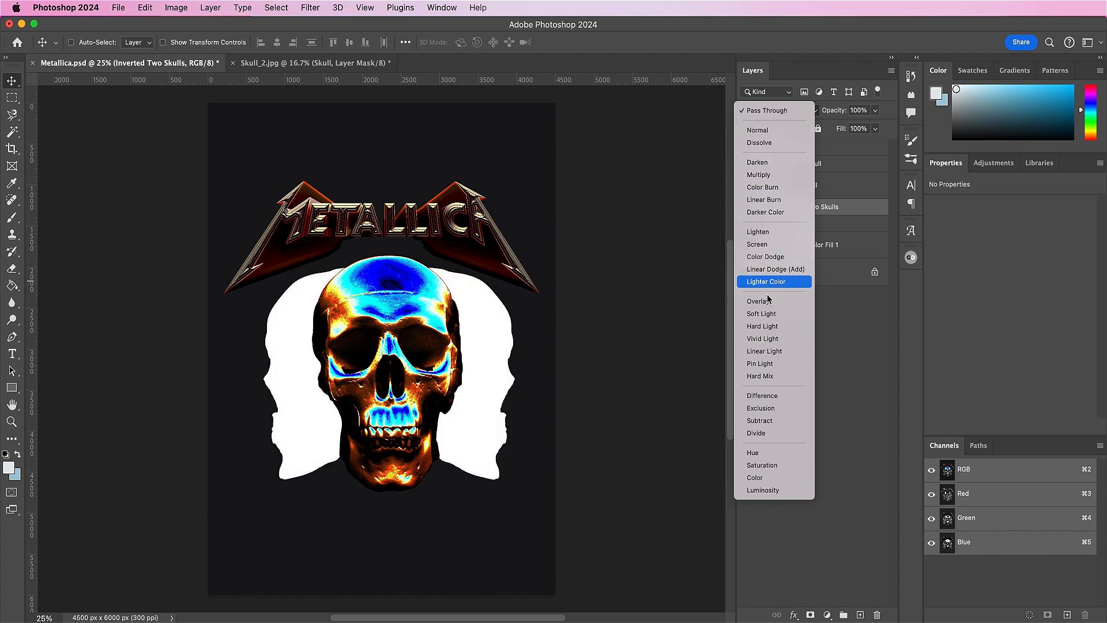
{"action": "left_click", "coordinate": [760, 363]}
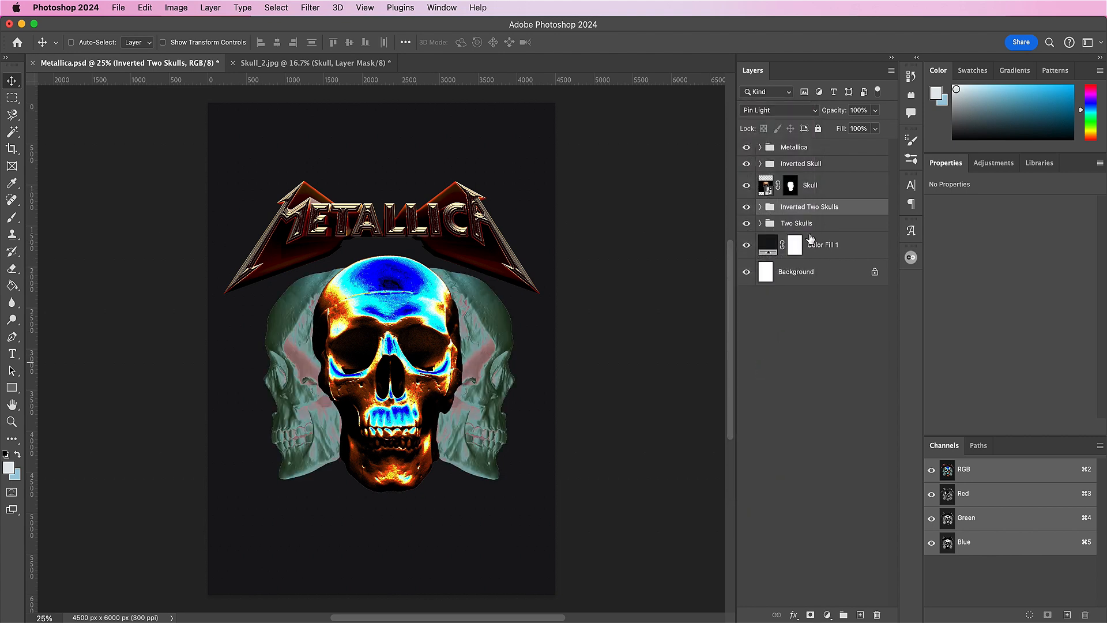
Step: Duplicate the Two Skulls group again and convert the copy to a smart object
{"action": "left_click", "coordinate": [807, 224]}
{"action": "left_click_drag", "start_coordinate": [807, 225], "coordinate": [859, 614]}
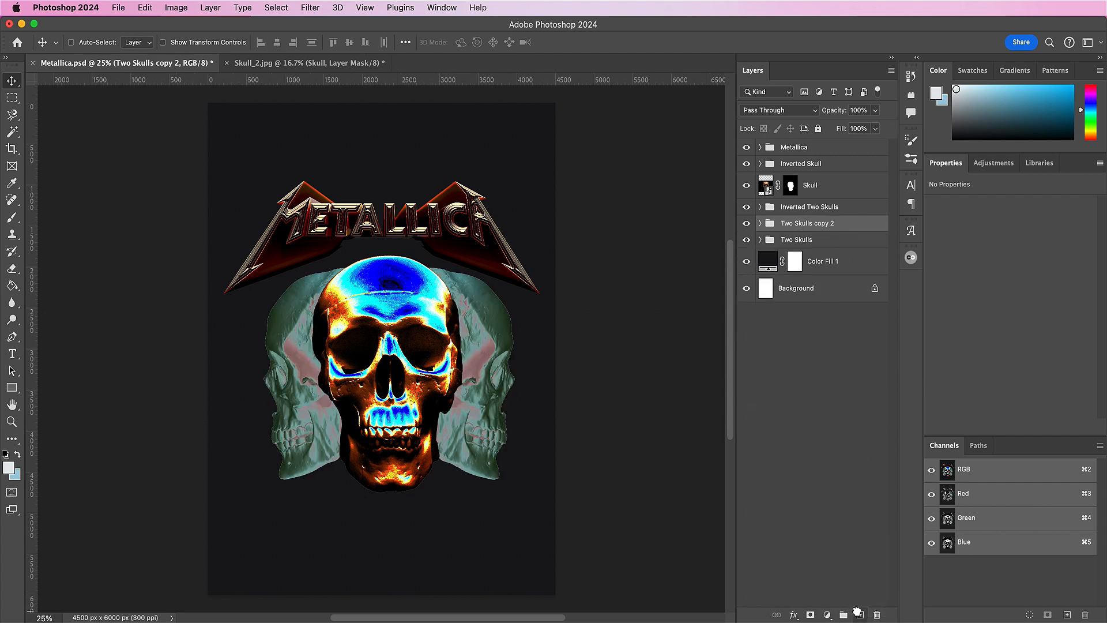
{"action": "right_click", "coordinate": [811, 224]}
{"action": "left_click", "coordinate": [826, 291]}
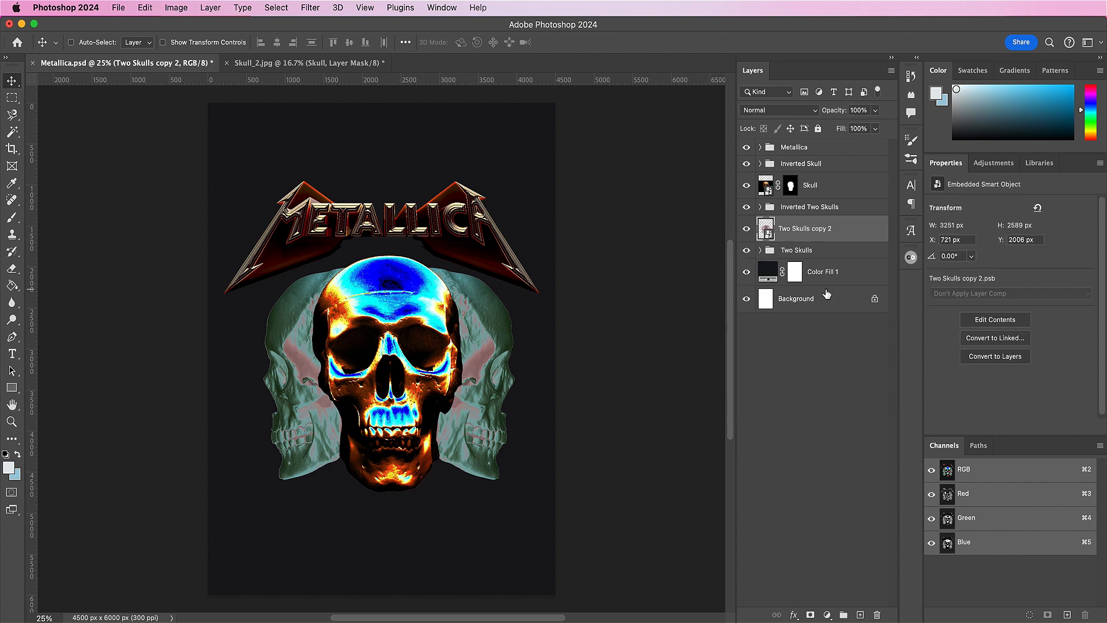
Step: Rasterize the Two Skulls copy and place its layer directly above the Inverted Two Skulls group
{"action": "right_click", "coordinate": [794, 227]}
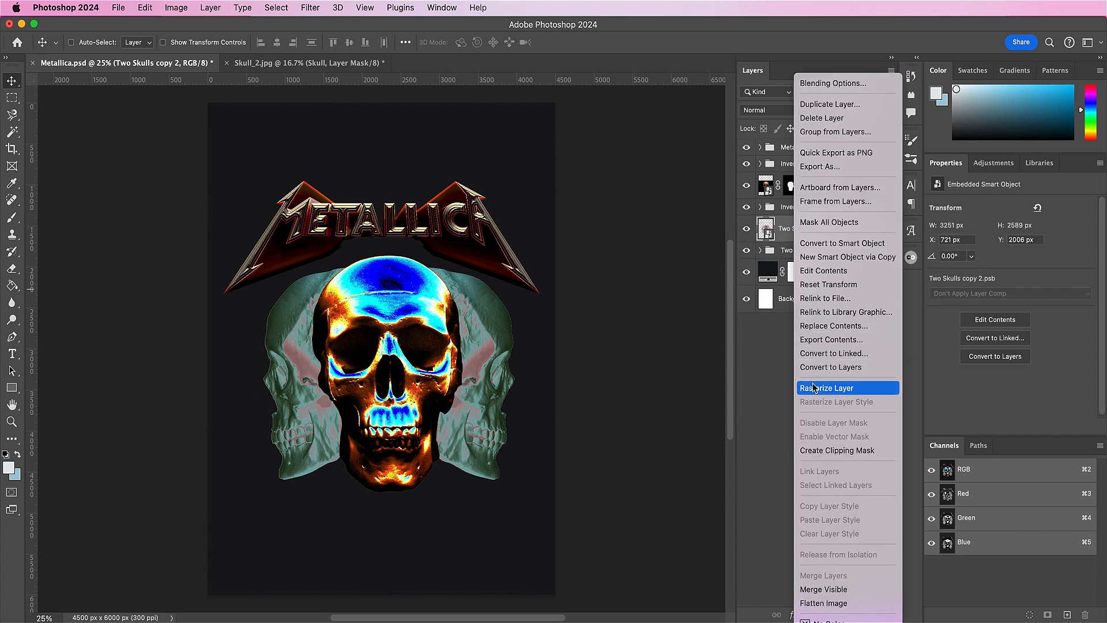
{"action": "left_click", "coordinate": [830, 387]}
{"action": "left_click_drag", "start_coordinate": [857, 230], "coordinate": [856, 208]}
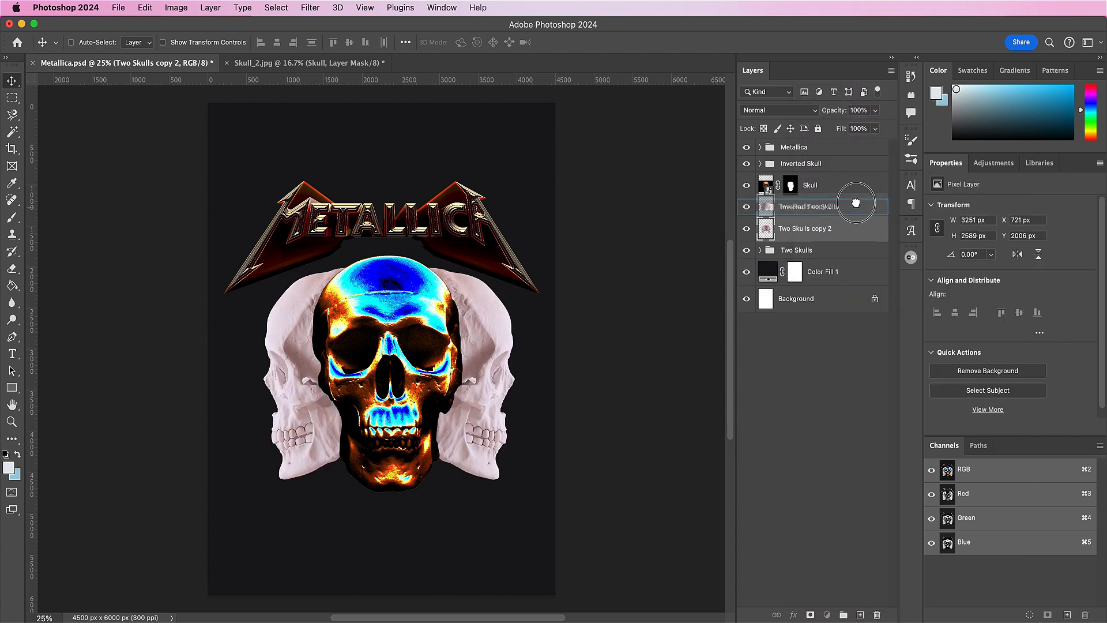
Step: Use Apply Image on the rasterized skulls with the merged layer's inverted Red channel, Difference blending and 100% opacity
{"action": "left_click", "coordinate": [178, 8]}
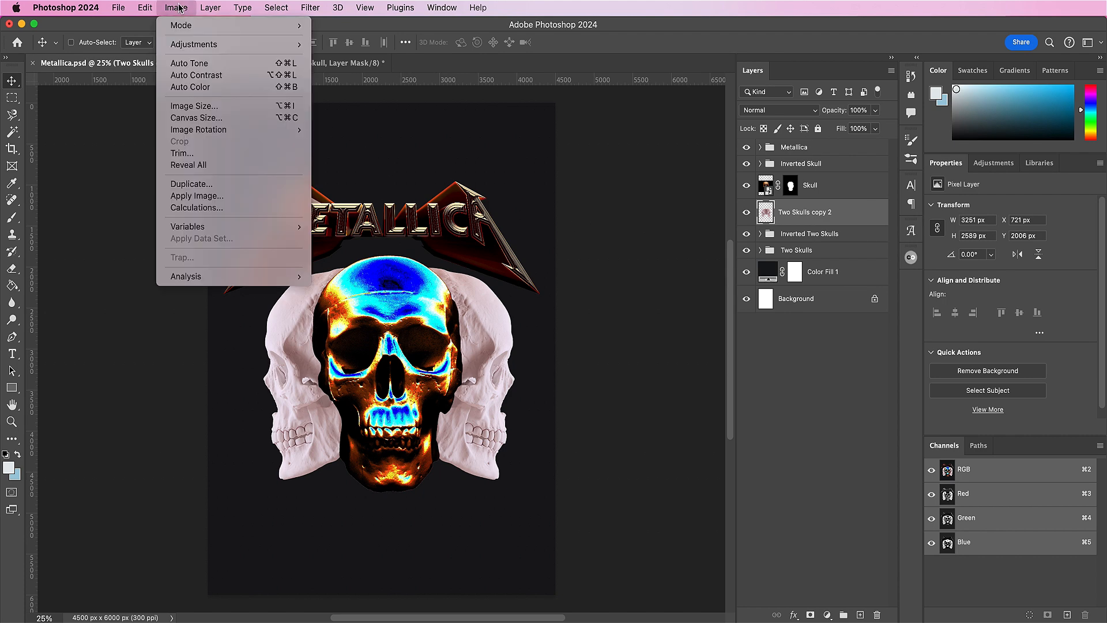
{"action": "left_click", "coordinate": [196, 196]}
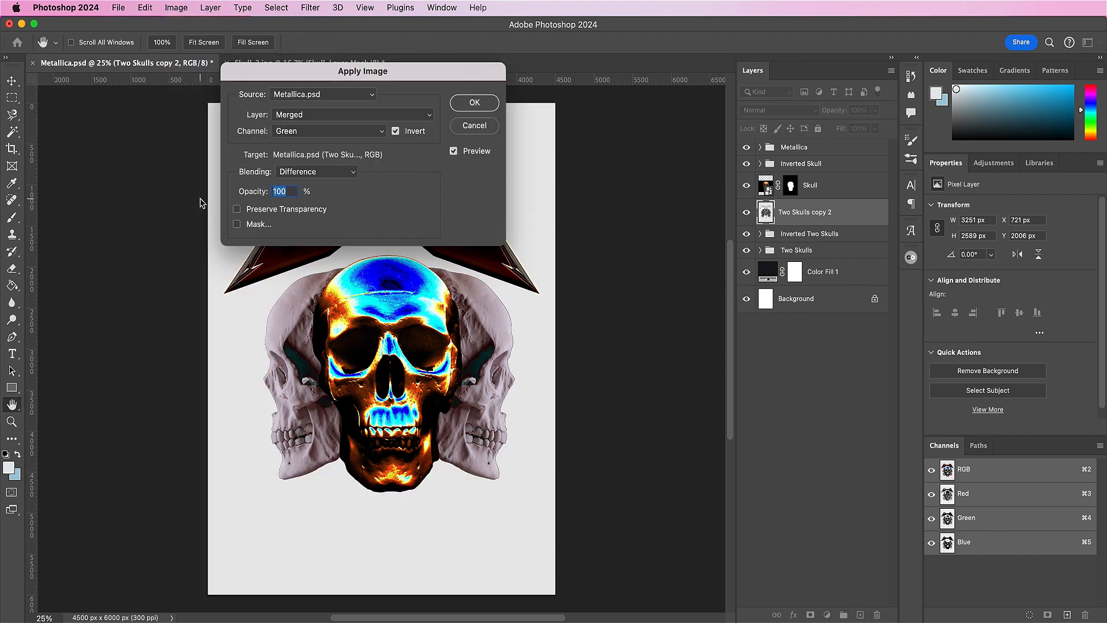
{"action": "left_click", "coordinate": [301, 132]}
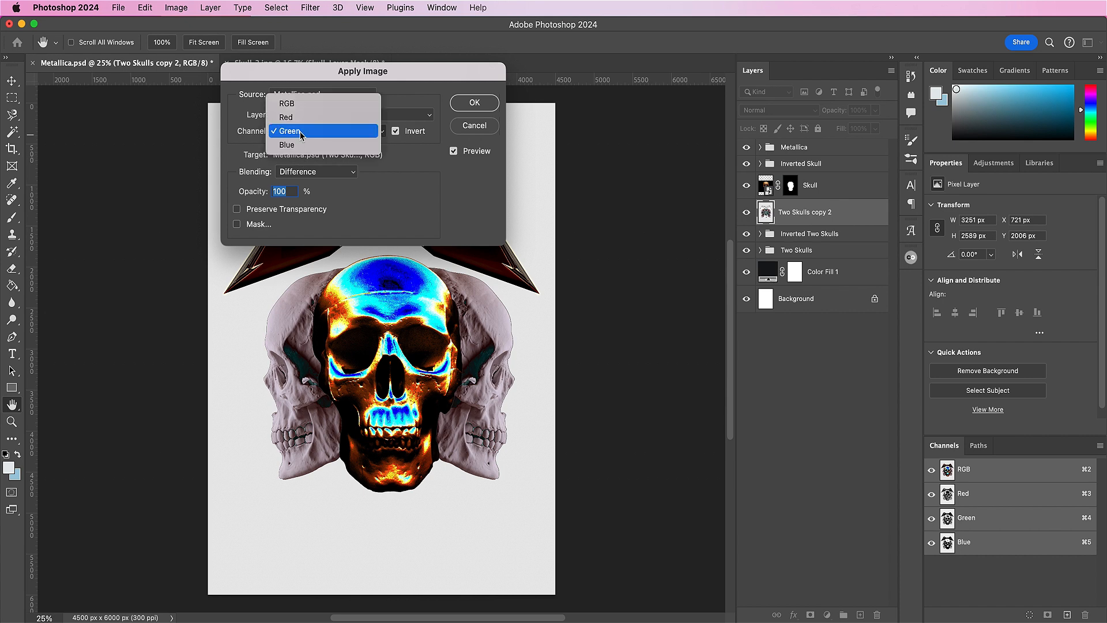
{"action": "left_click", "coordinate": [294, 117]}
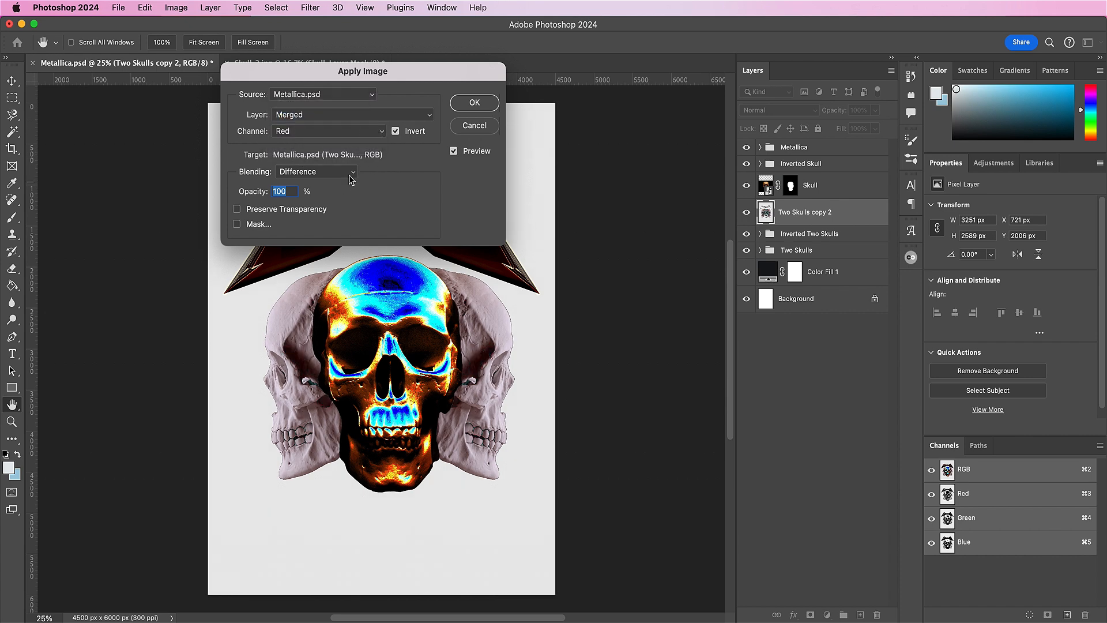
{"action": "left_click", "coordinate": [477, 102]}
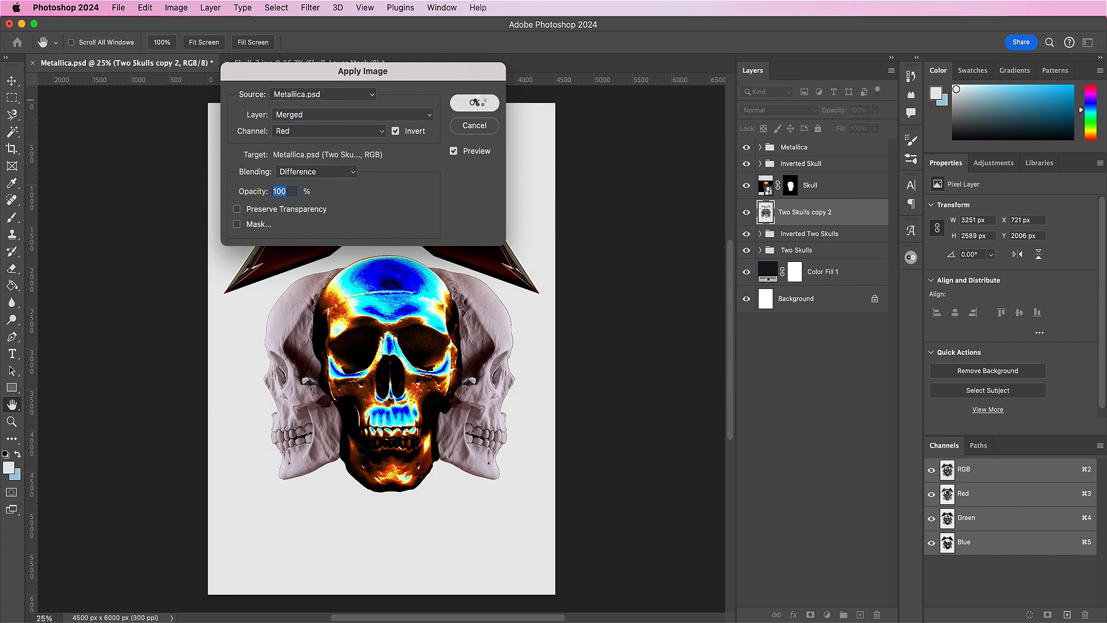
Step: Clip the rasterized skulls layer to the Inverted Two Skulls group and set its blend mode to Difference
{"action": "right_click", "coordinate": [797, 219]}
{"action": "left_click", "coordinate": [814, 416]}
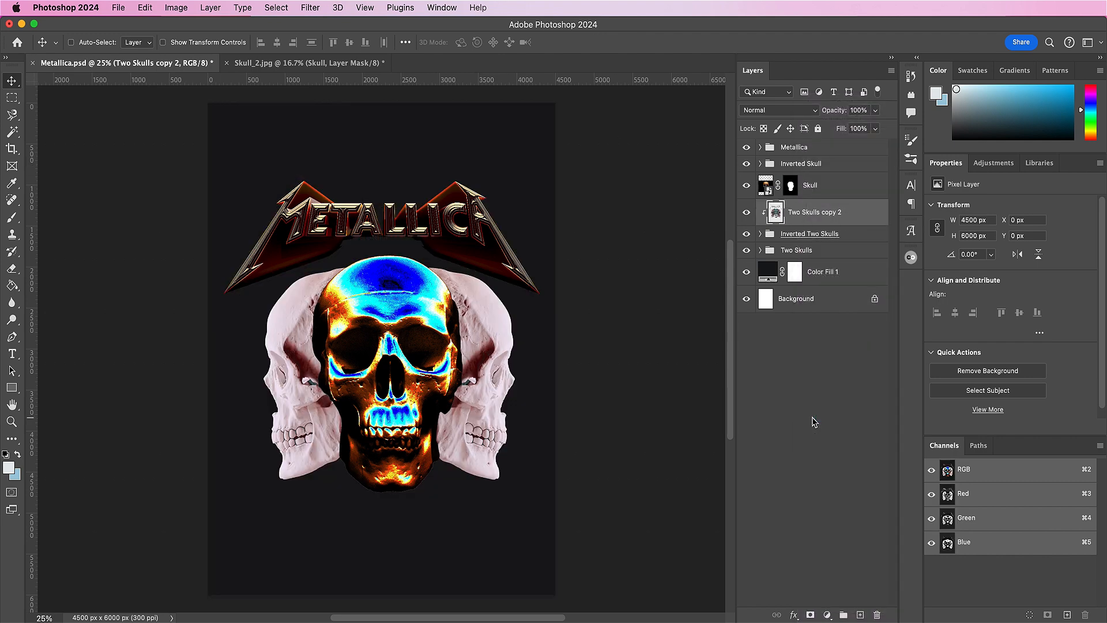
{"action": "left_click", "coordinate": [761, 111]}
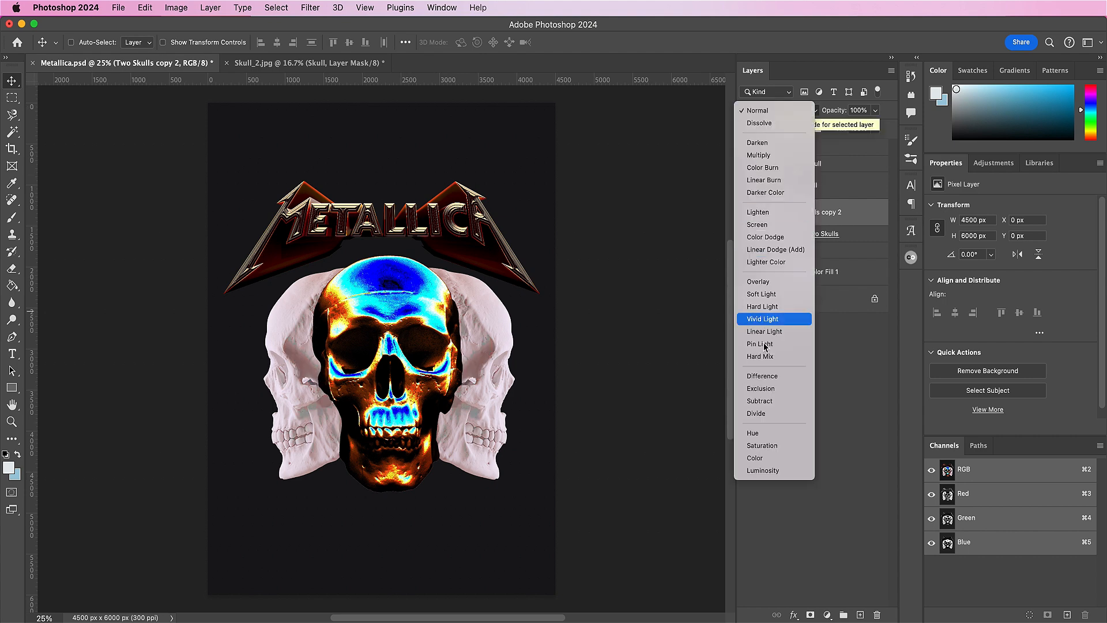
{"action": "left_click", "coordinate": [762, 375]}
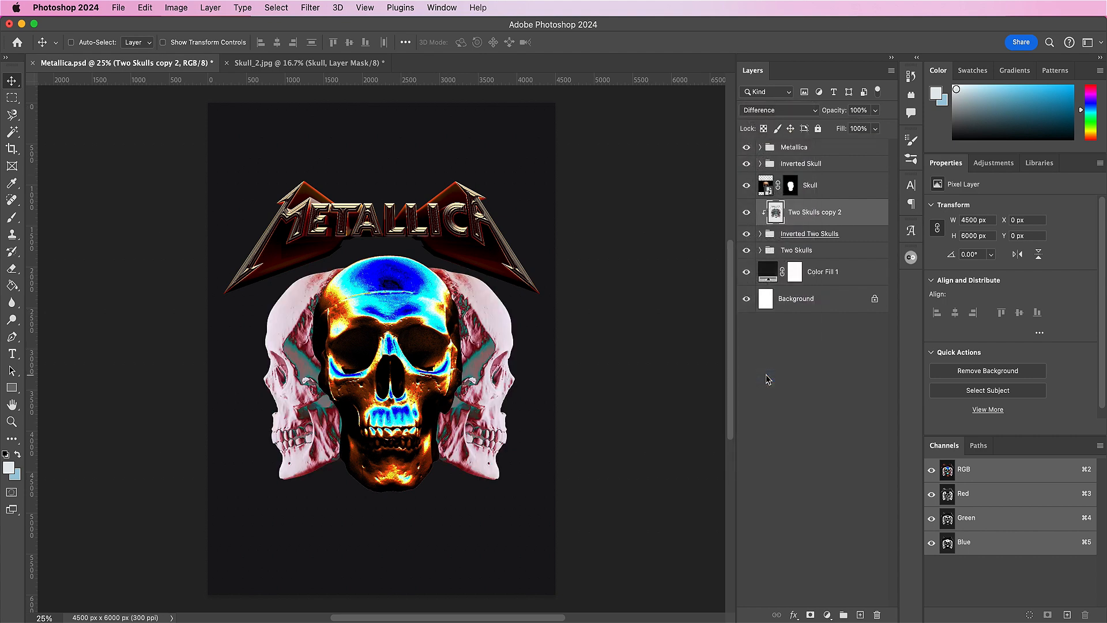
Step: Duplicate the clipped skulls layer and set the copy's blend mode to Linear Burn
{"action": "left_click_drag", "start_coordinate": [861, 215], "coordinate": [859, 612]}
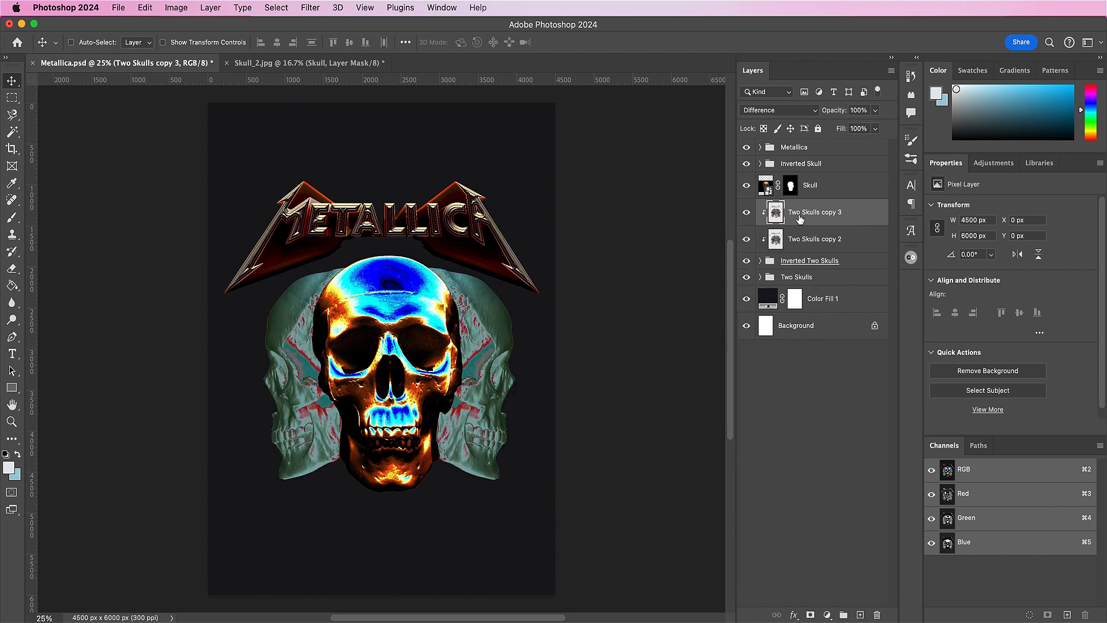
{"action": "left_click", "coordinate": [775, 111]}
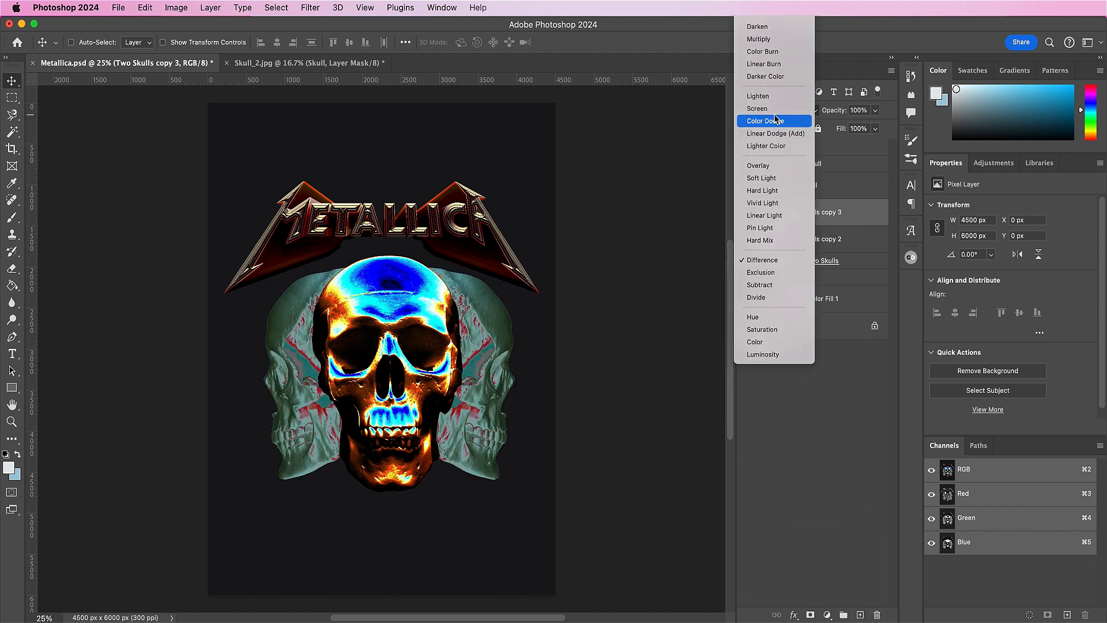
{"action": "left_click", "coordinate": [774, 85]}
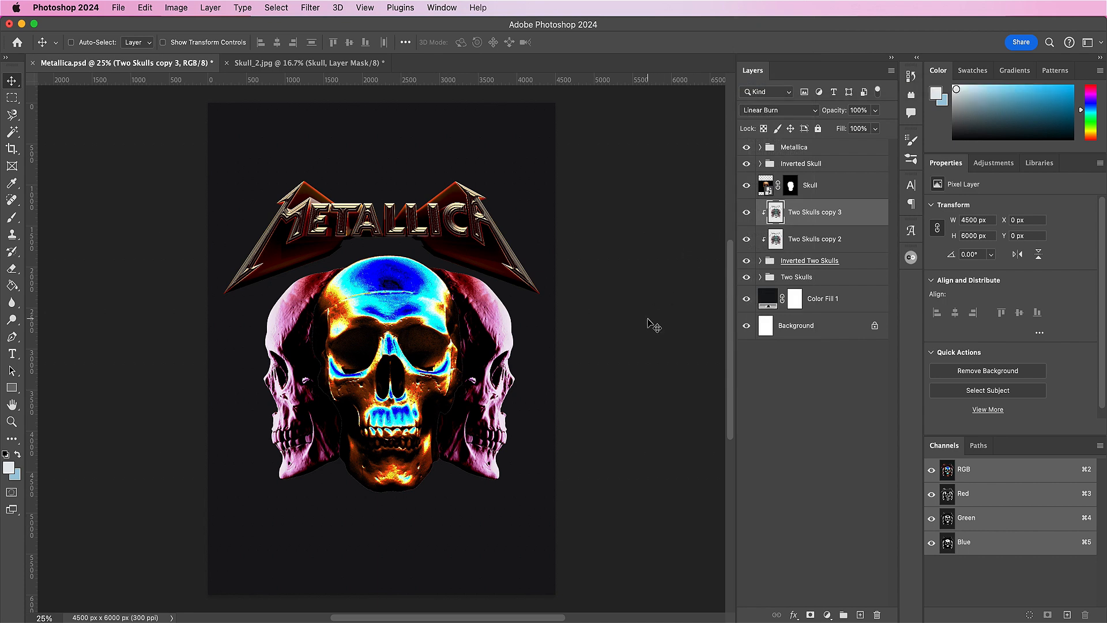
Step: Open Roses.jpg from the Assets folder and turn its background into an unlocked layer named "Roses"
{"action": "key", "text": "super+o"}
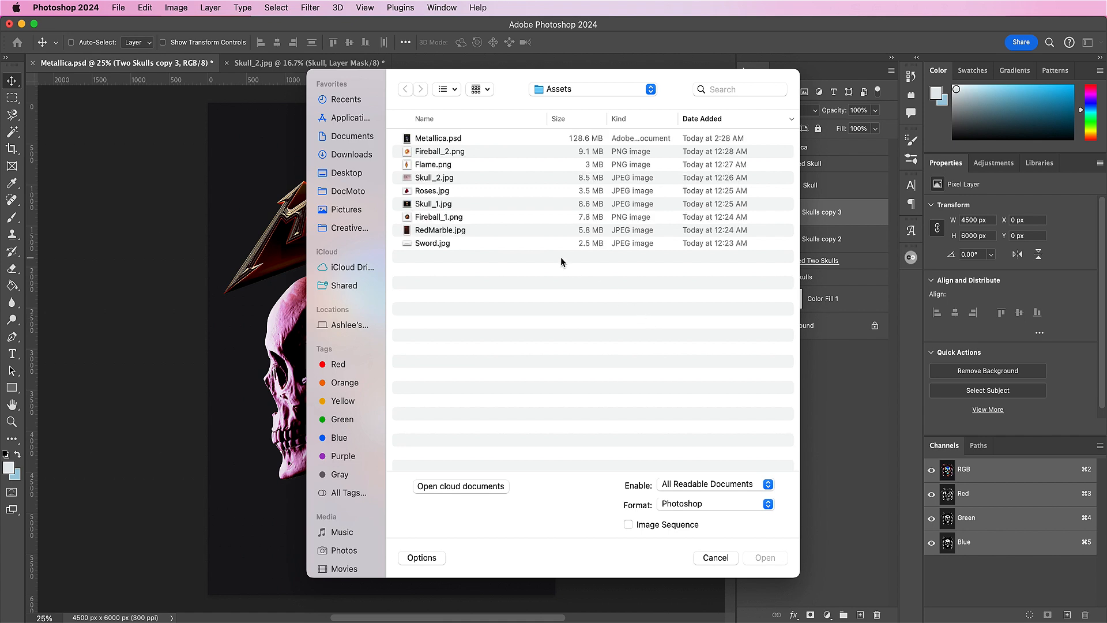
{"action": "double_click", "coordinate": [453, 191]}
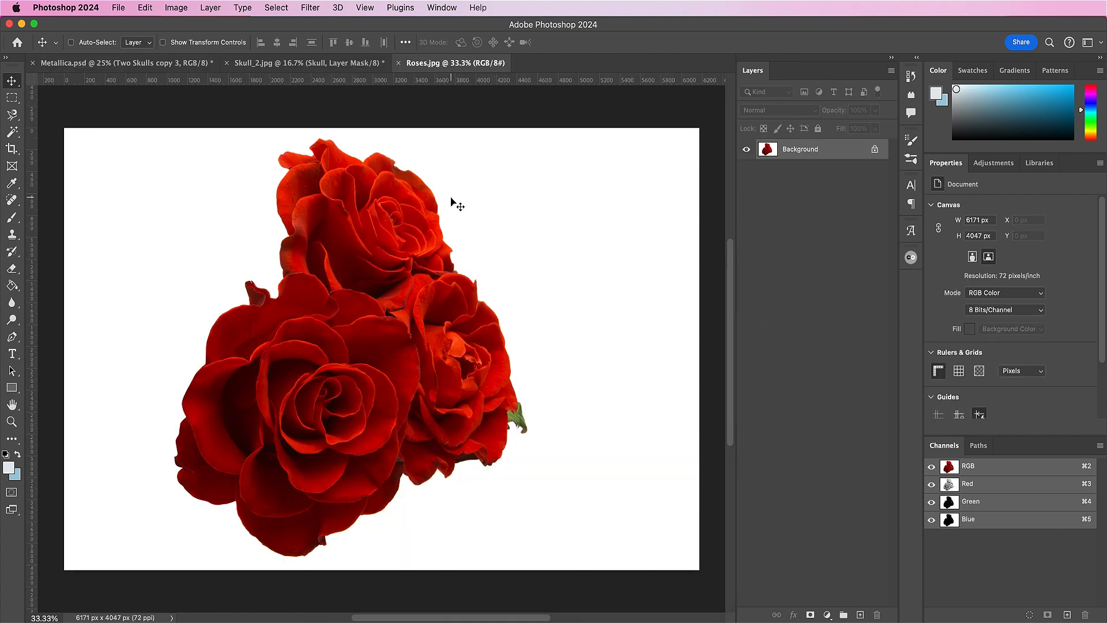
{"action": "double_click", "coordinate": [800, 150]}
{"action": "type", "text": "Rps"}
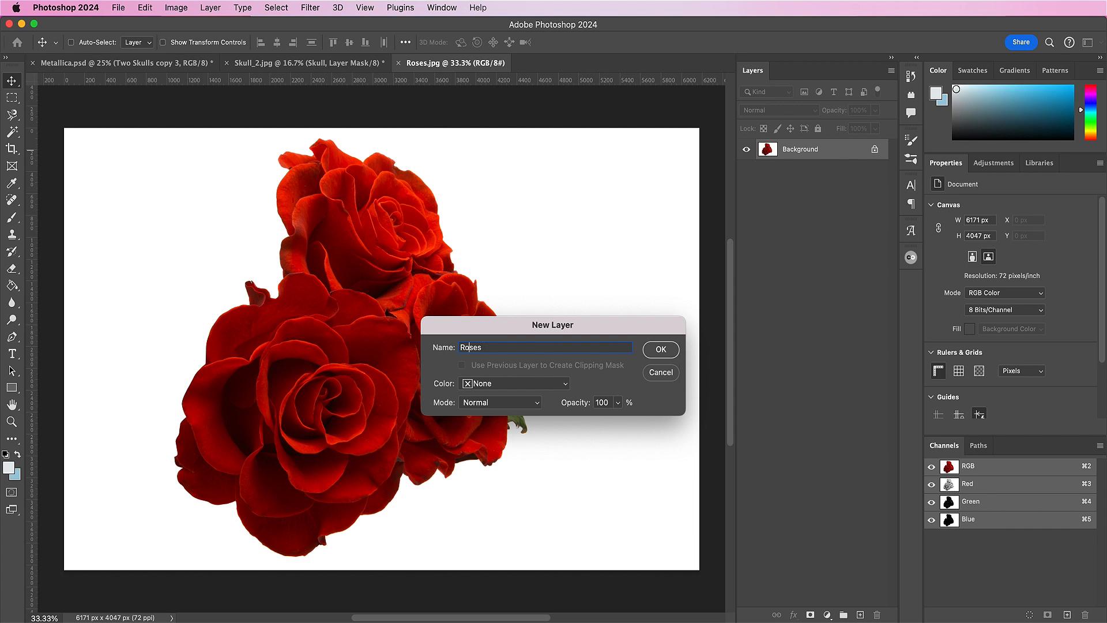
{"action": "key", "text": "Return"}
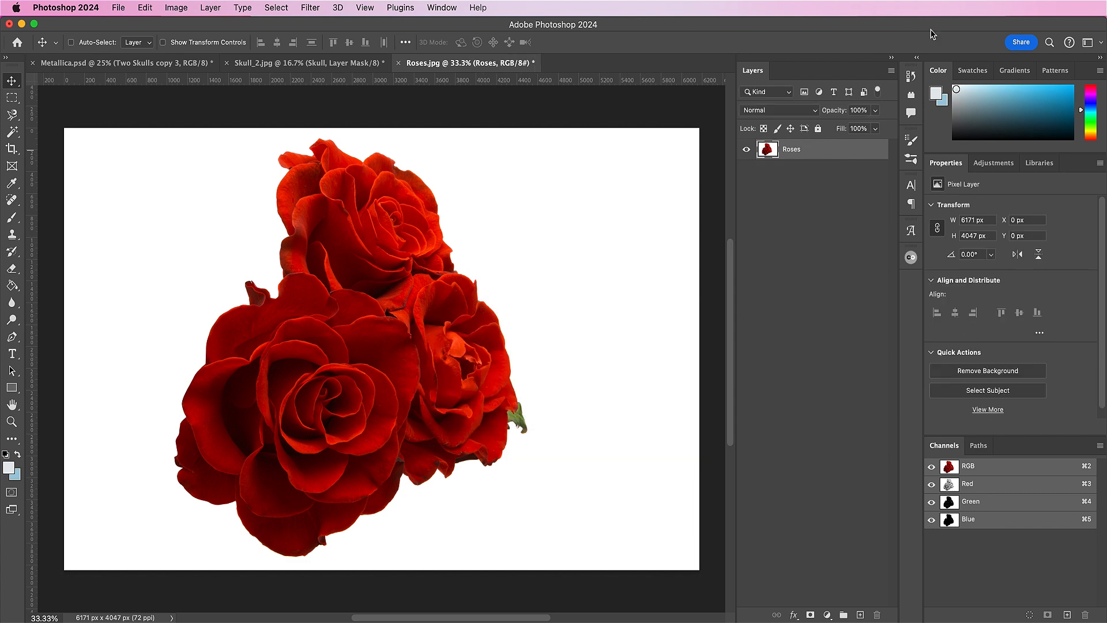
Step: Convert the Roses layer to a smart object and mask out its white background using automatic subject selection
{"action": "right_click", "coordinate": [826, 152]}
{"action": "left_click", "coordinate": [834, 318]}
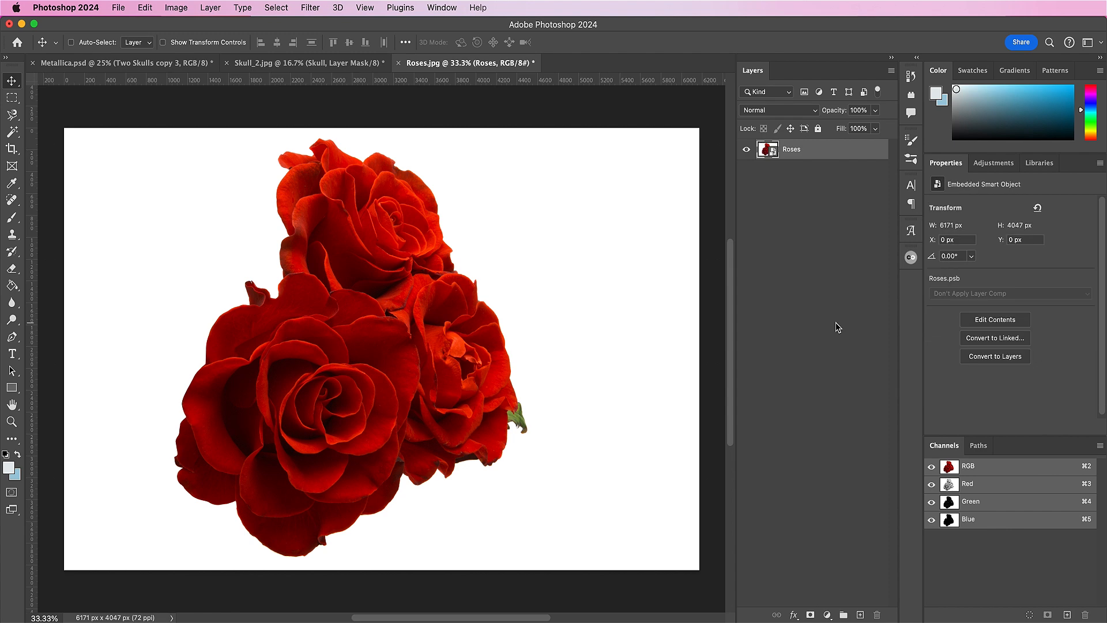
{"action": "left_click", "coordinate": [276, 10]}
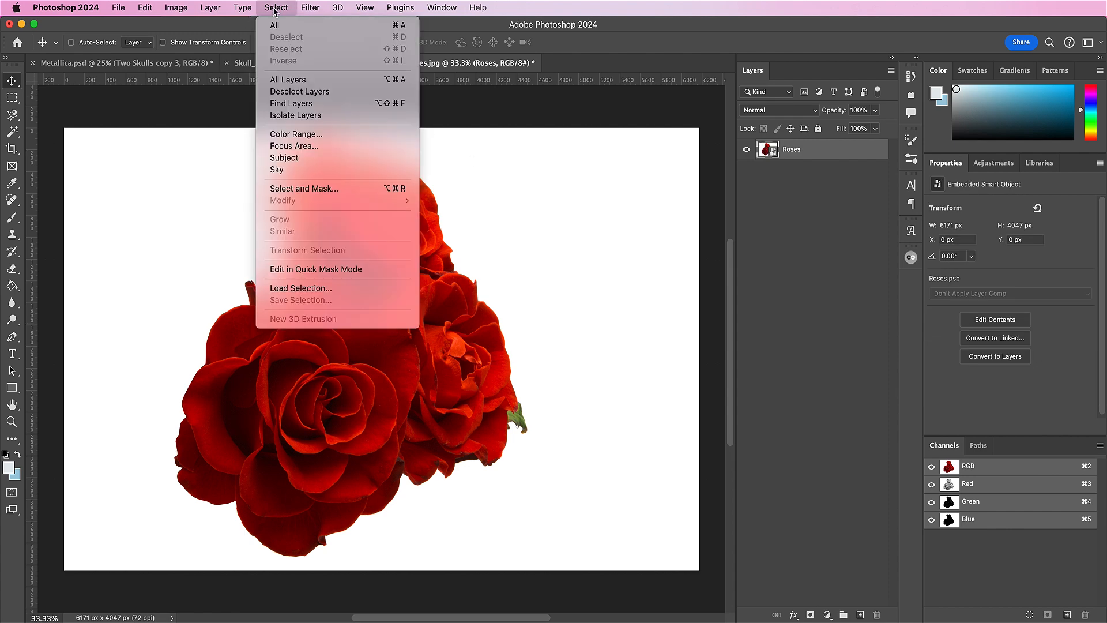
{"action": "left_click", "coordinate": [312, 159]}
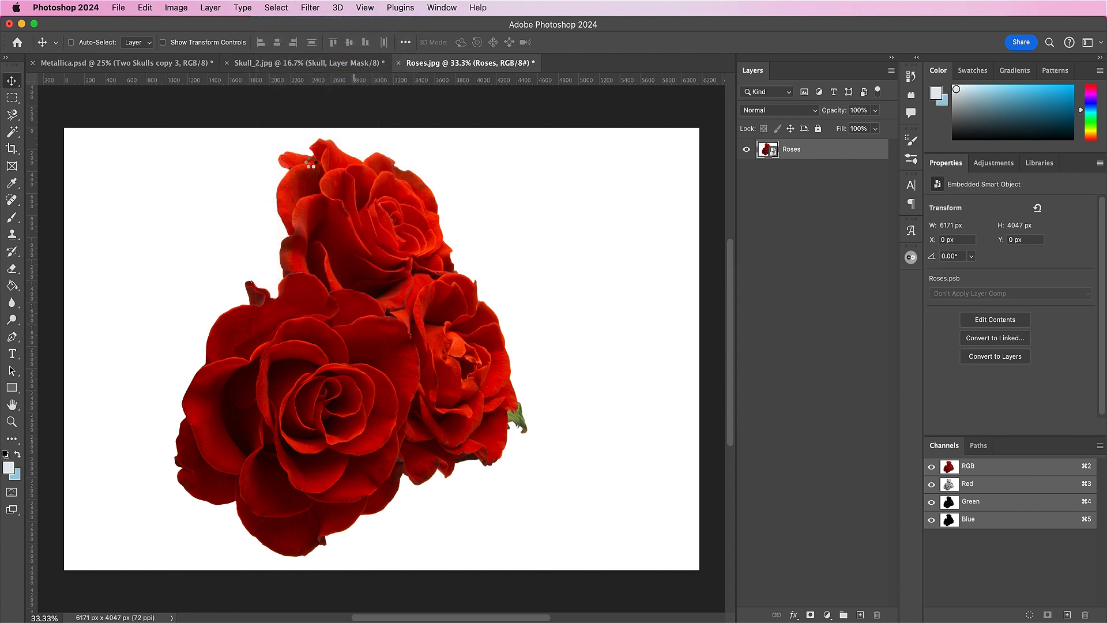
{"action": "left_click", "coordinate": [809, 614]}
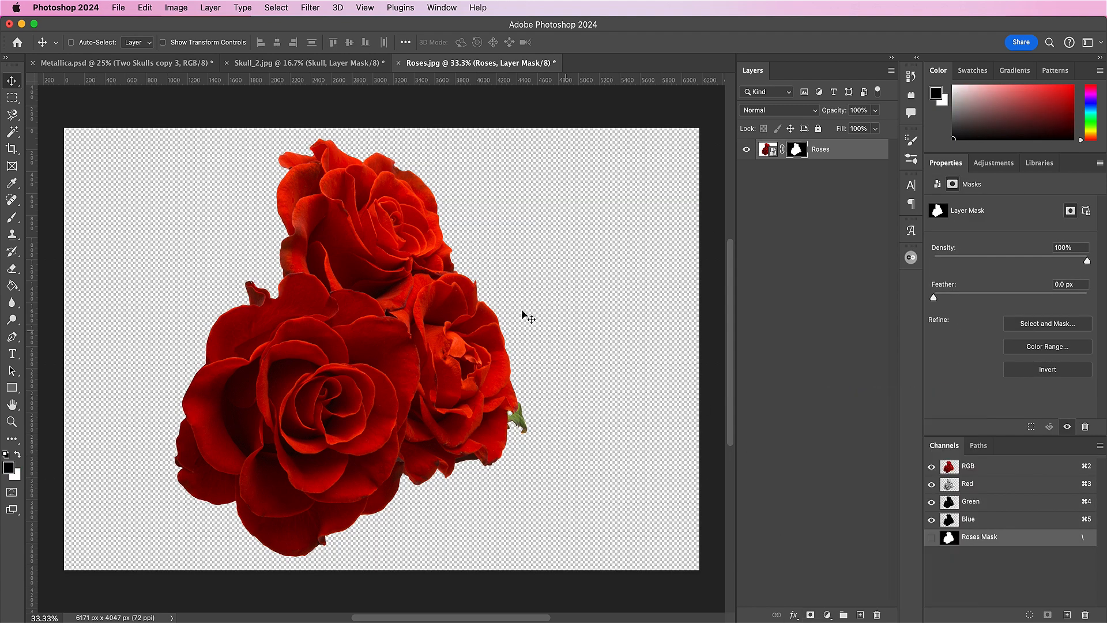
Step: Move the masked roses into the Metallica poster document, placing their layer directly below the front Skull layer
{"action": "left_click_drag", "start_coordinate": [291, 263], "coordinate": [356, 301]}
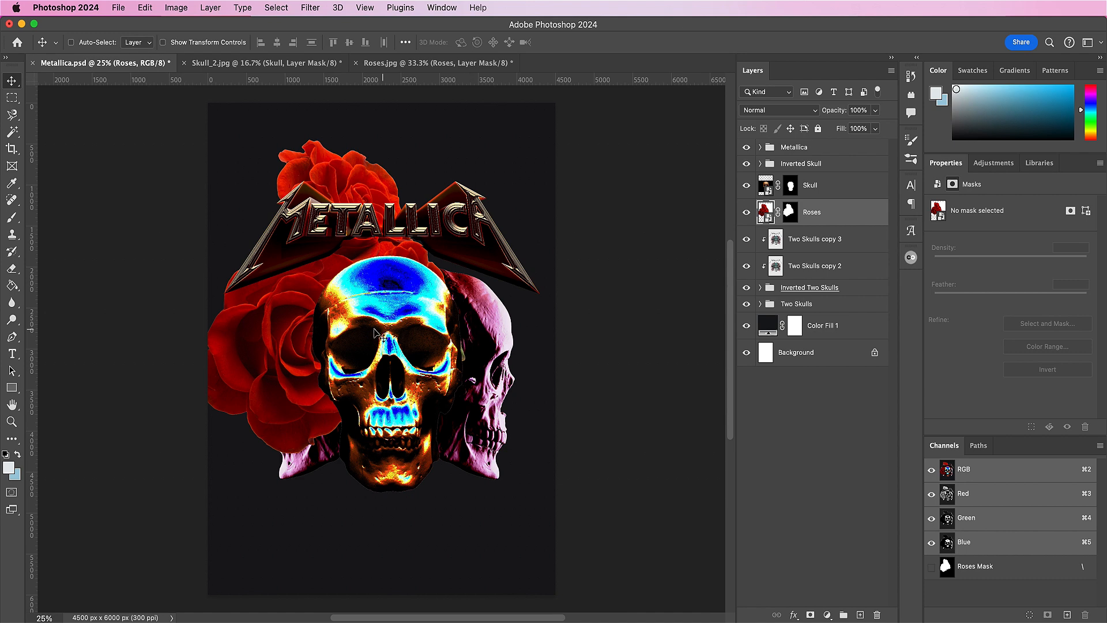
Step: Scale the Roses layer to about 41.5%, rotate it about -17° and place it behind the front skull's upper right side
{"action": "key", "text": "super+t"}
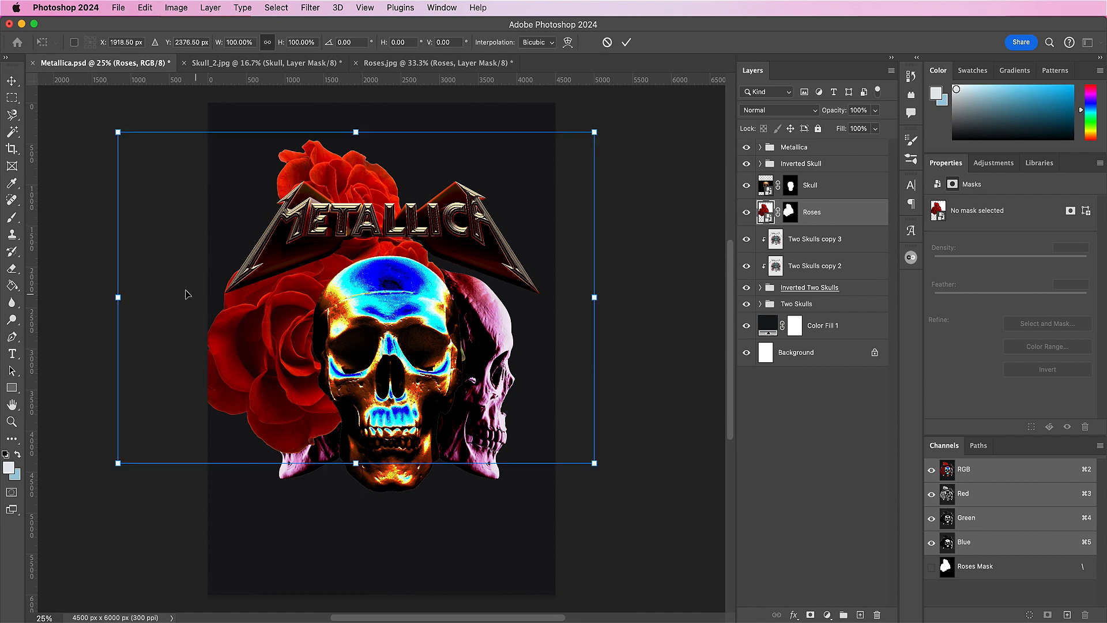
{"action": "left_click_drag", "start_coordinate": [120, 297], "coordinate": [399, 339]}
{"action": "left_click_drag", "start_coordinate": [493, 323], "coordinate": [477, 369]}
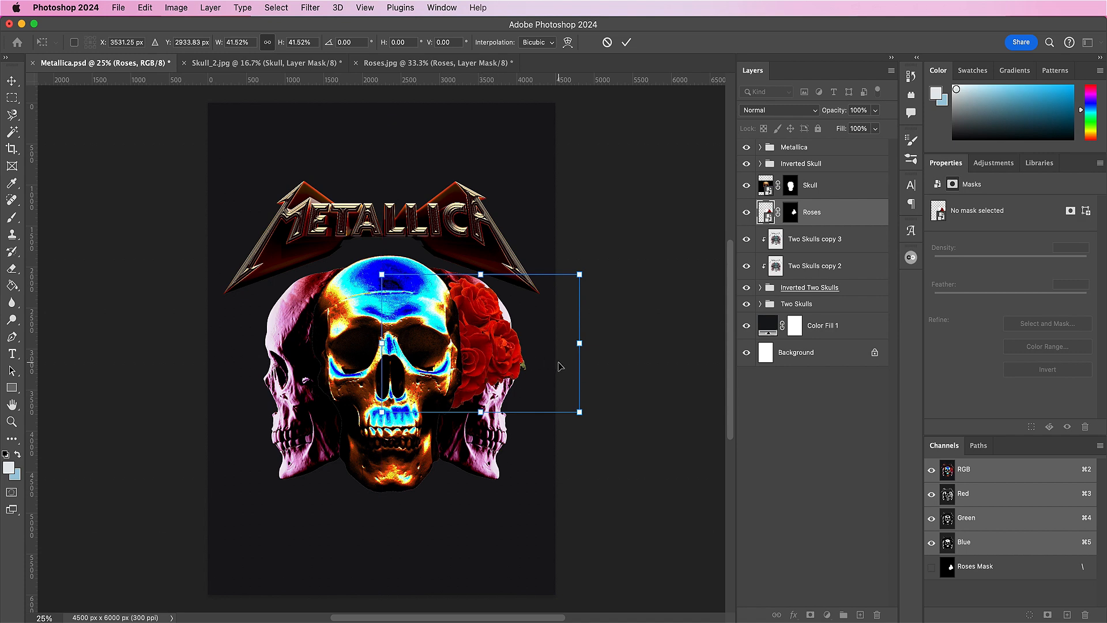
{"action": "left_click_drag", "start_coordinate": [529, 355], "coordinate": [518, 333]}
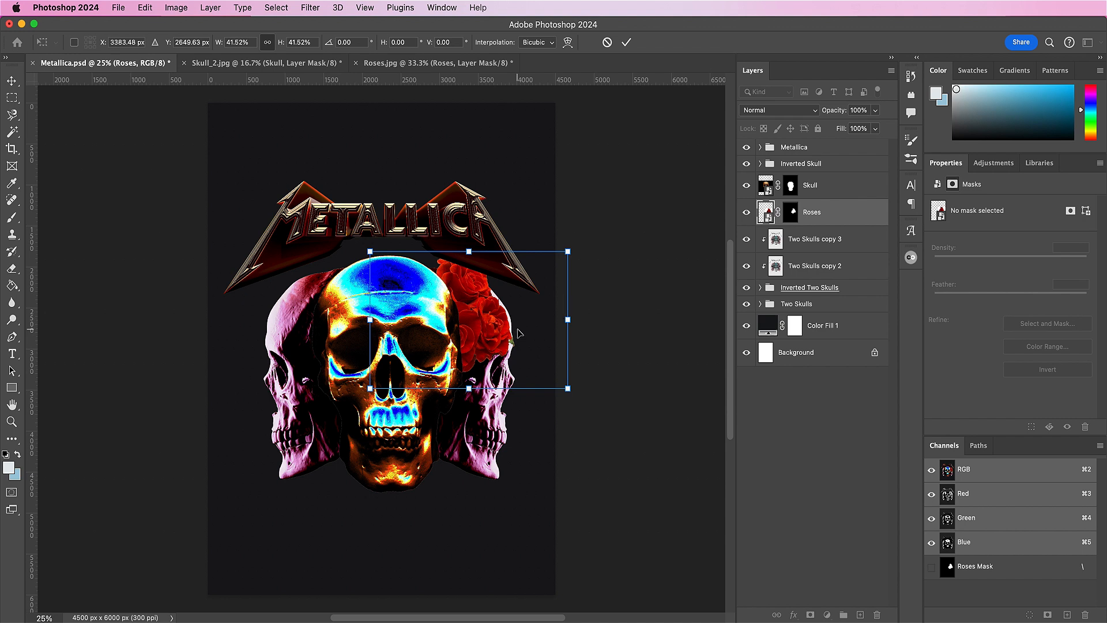
{"action": "left_click_drag", "start_coordinate": [619, 353], "coordinate": [597, 306]}
{"action": "left_click_drag", "start_coordinate": [512, 312], "coordinate": [510, 296]}
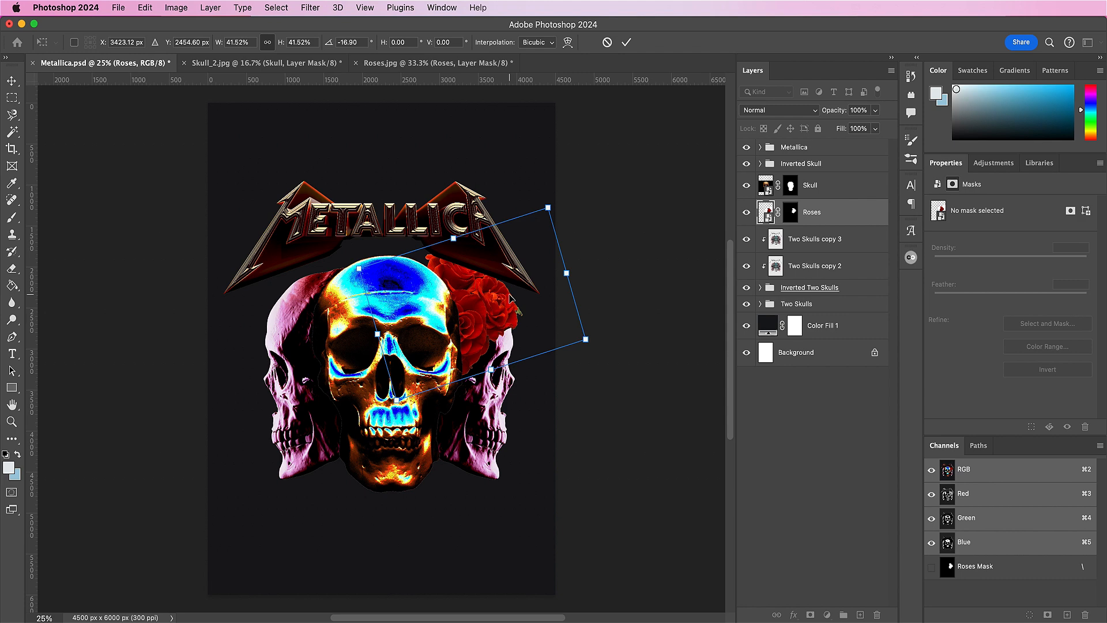
{"action": "key", "text": "Return"}
Step: Move the Metallica group directly below the Two Skulls group, and shift the roses slightly left toward the front skull
{"action": "left_click_drag", "start_coordinate": [831, 151], "coordinate": [830, 313]}
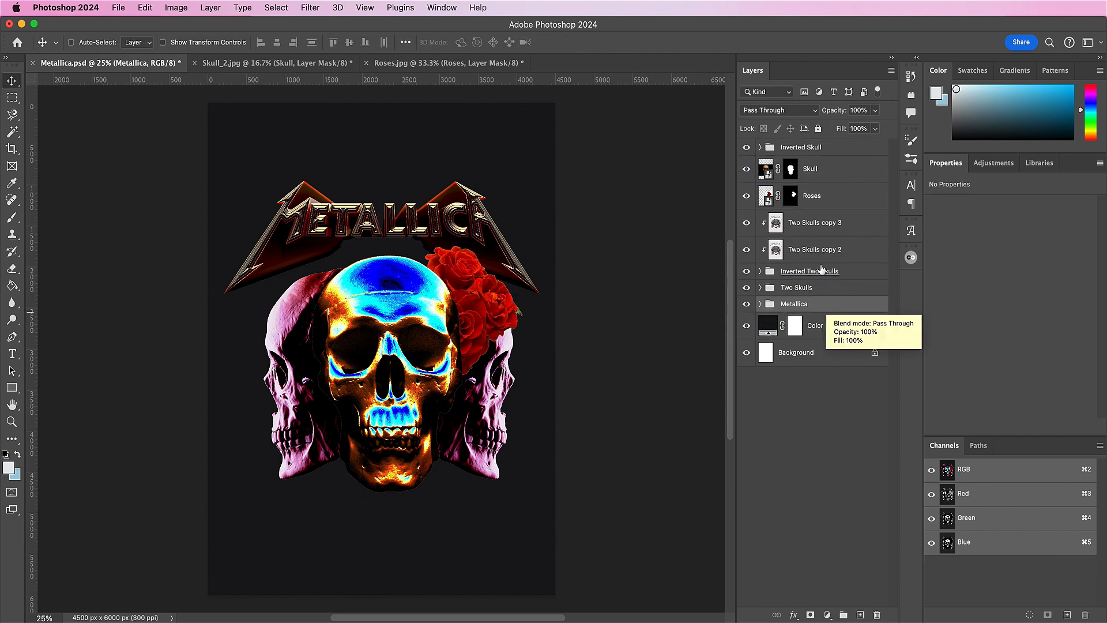
{"action": "left_click", "coordinate": [823, 198]}
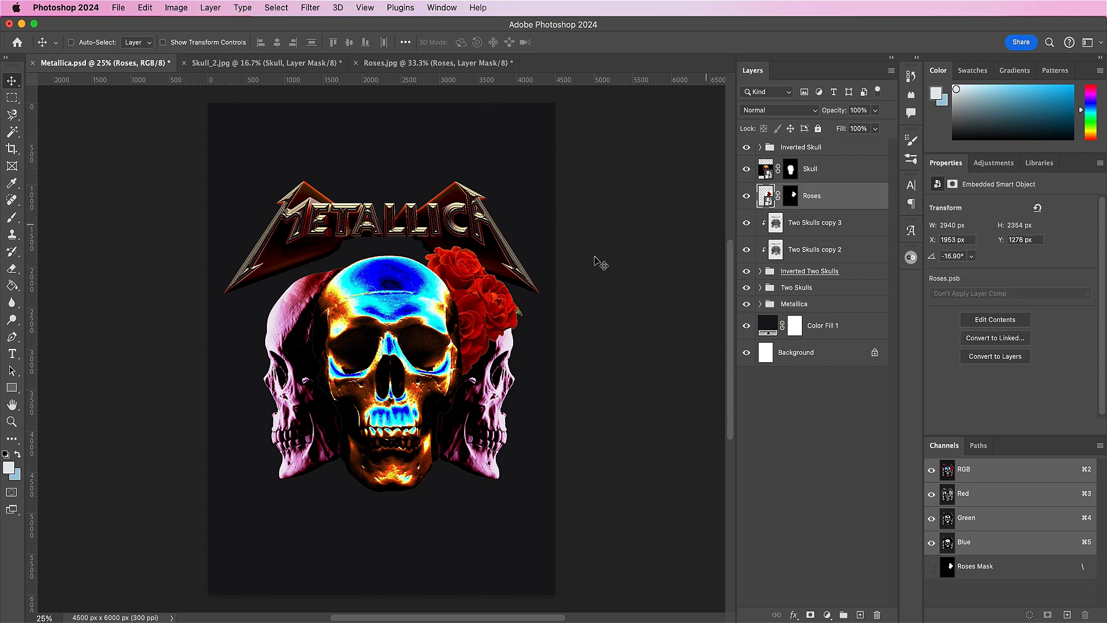
{"action": "left_click_drag", "start_coordinate": [476, 281], "coordinate": [467, 283]}
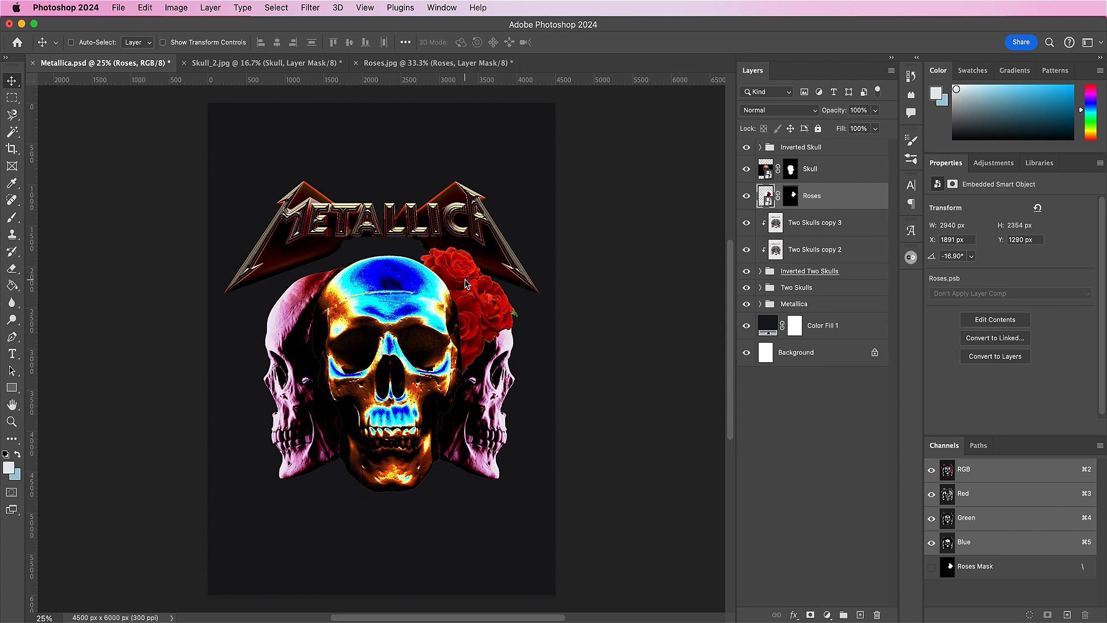
Step: Duplicate the Roses layer, flip the copy horizontally and place it symmetrically on the front skull's left side
{"action": "left_click_drag", "start_coordinate": [839, 203], "coordinate": [859, 614]}
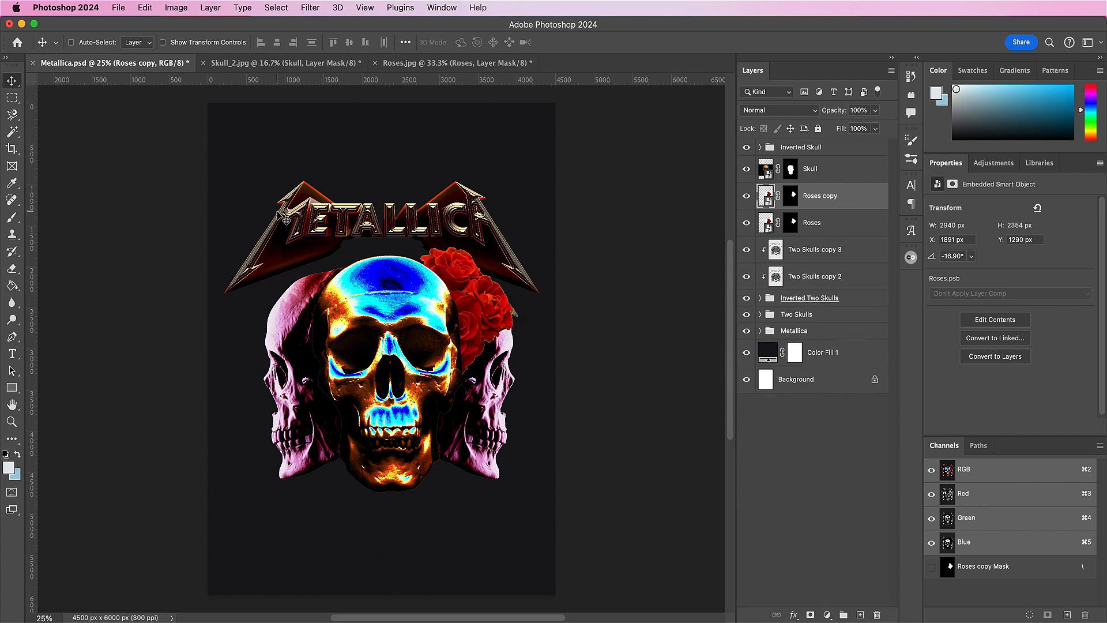
{"action": "left_click", "coordinate": [145, 7]}
{"action": "mouse_move", "coordinate": [228, 310]}
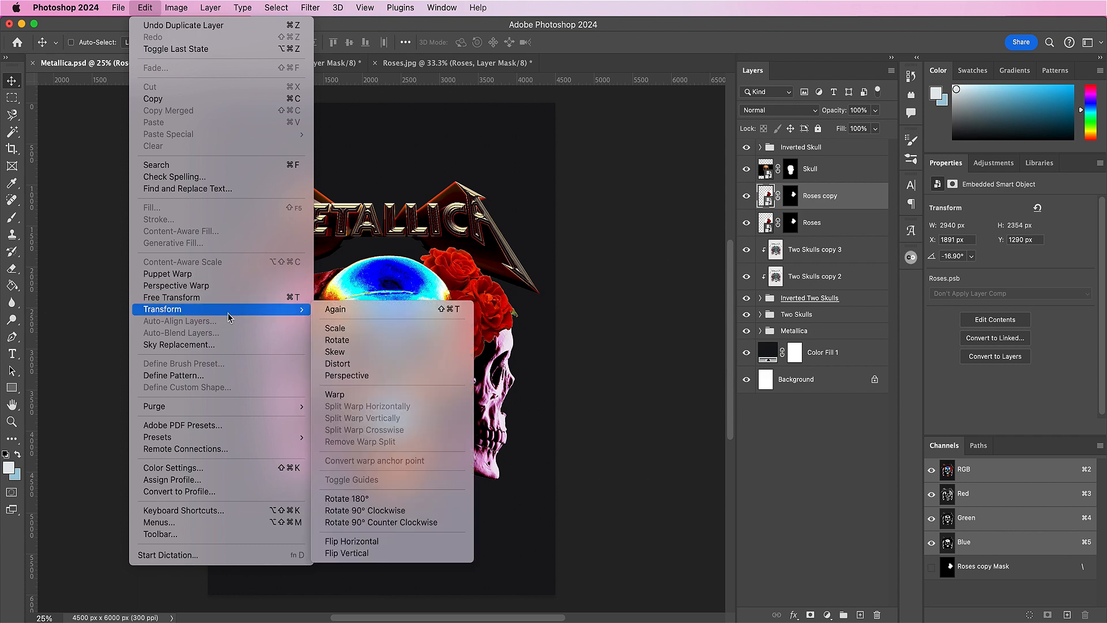
{"action": "left_click", "coordinate": [391, 545]}
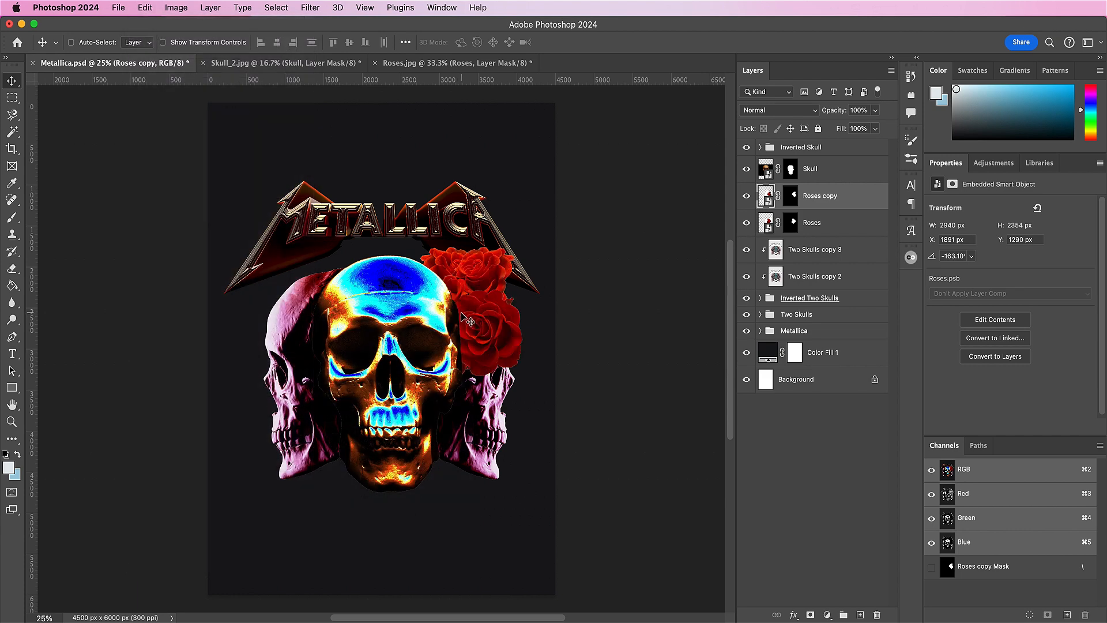
{"action": "left_click_drag", "start_coordinate": [465, 314], "coordinate": [315, 316]}
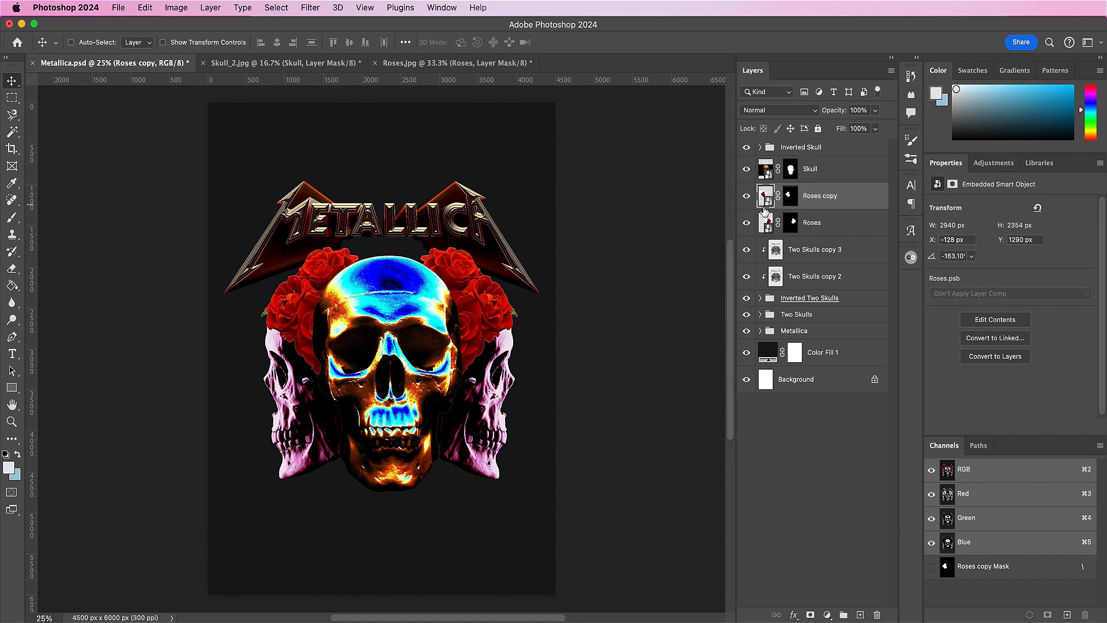
Step: Group the two roses layers and name the group "Roses"
{"action": "left_click", "coordinate": [838, 225], "text": "shift"}
{"action": "left_click", "coordinate": [844, 614]}
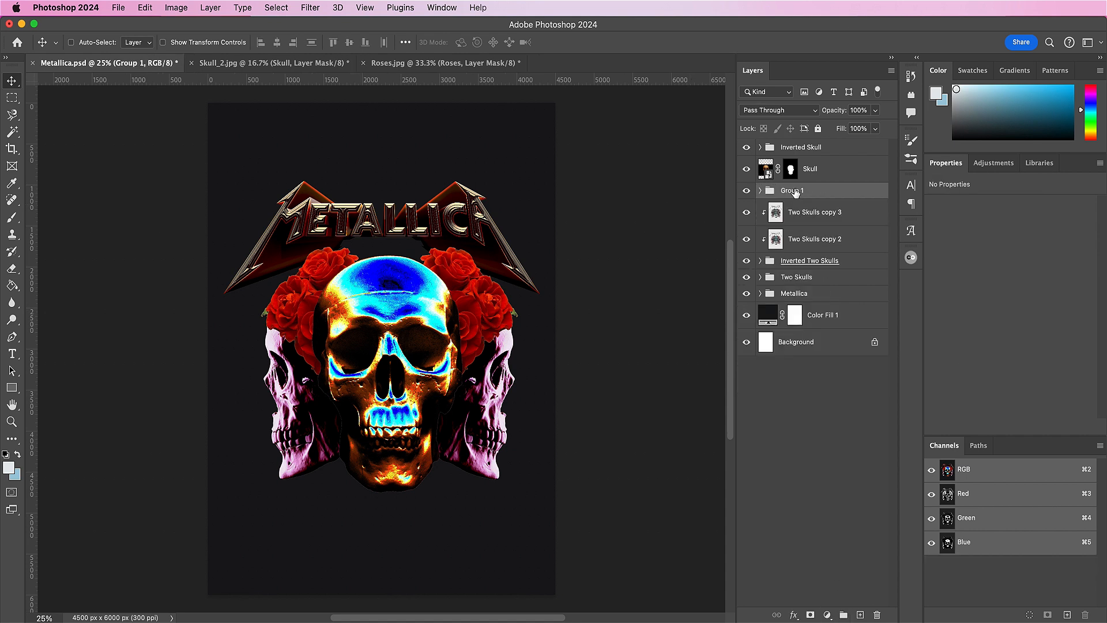
{"action": "double_click", "coordinate": [792, 192]}
{"action": "type", "text": "Roses"}
{"action": "key", "text": "Return"}
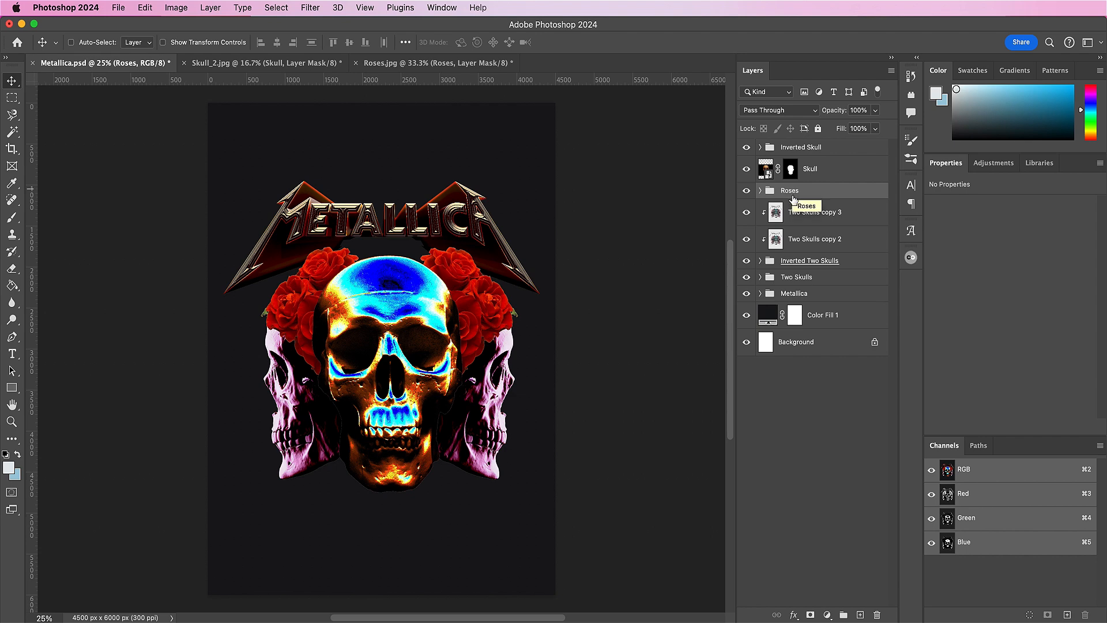
Step: Add a Color Balance adjustment layer above the Roses group and clip it to that group
{"action": "left_click", "coordinate": [827, 614]}
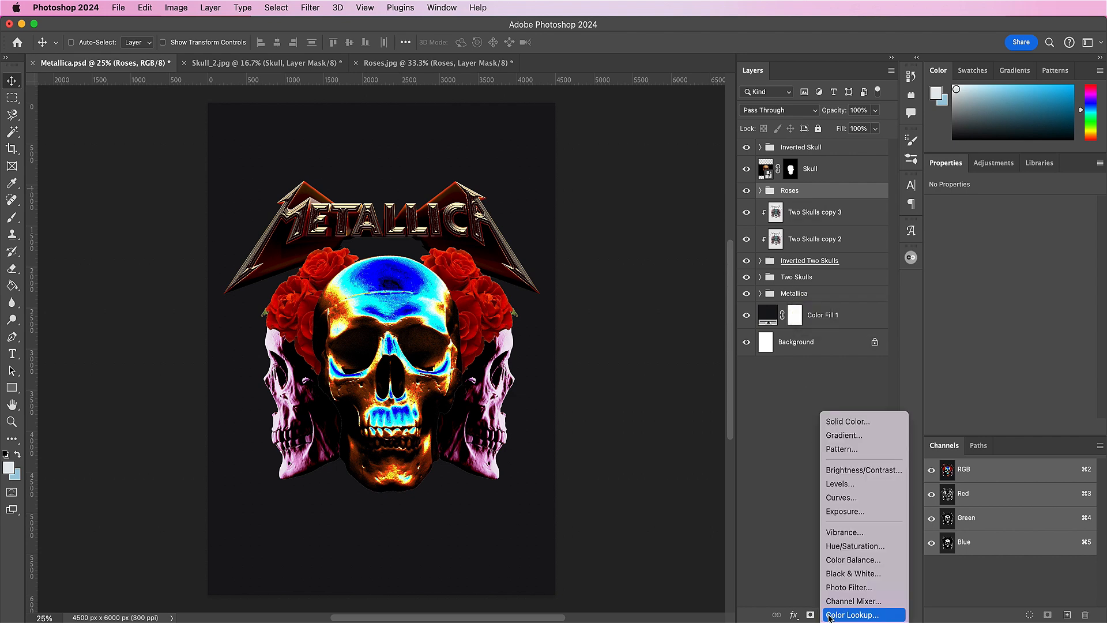
{"action": "left_click", "coordinate": [840, 560]}
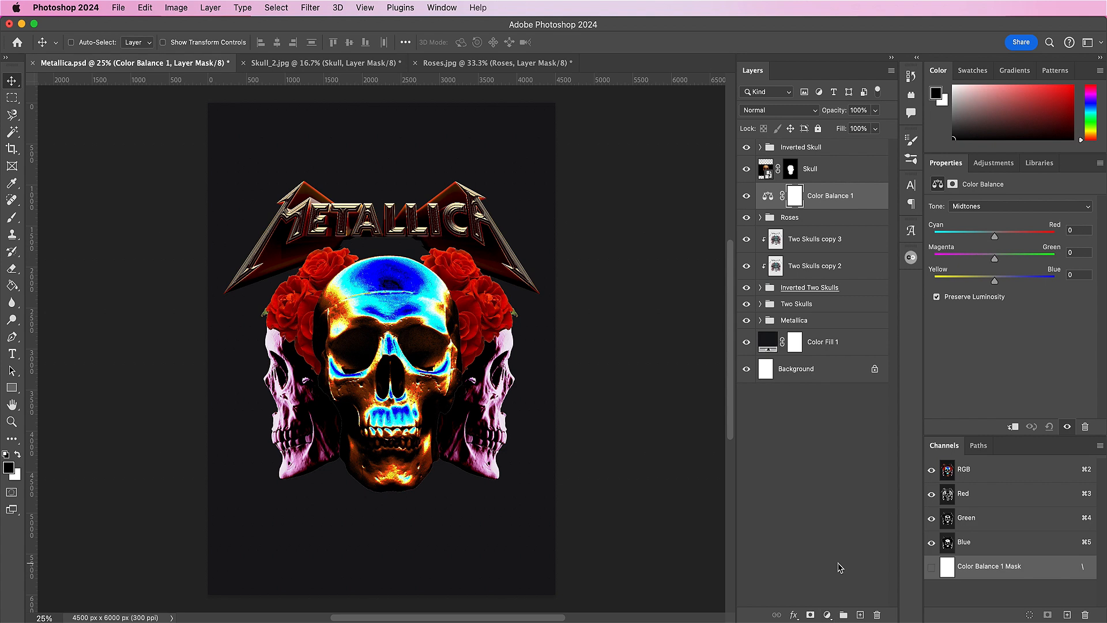
{"action": "right_click", "coordinate": [830, 204]}
{"action": "left_click", "coordinate": [843, 415]}
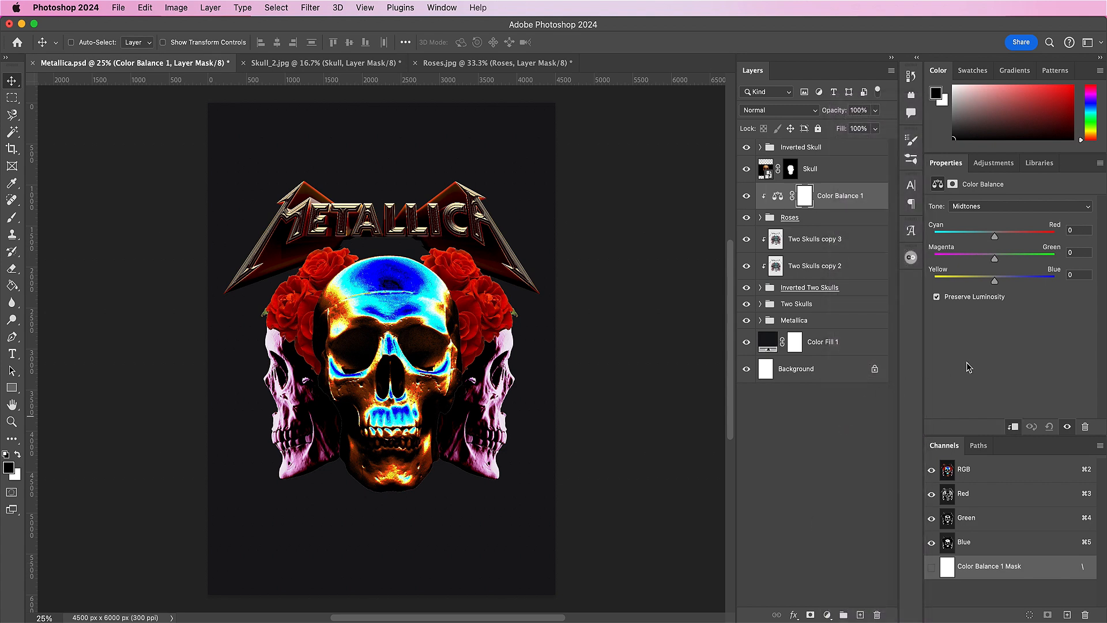
Step: Set the Color Balance midtones to Cyan–Red -100, Magenta–Green +100 and Yellow–Blue -100
{"action": "left_click_drag", "start_coordinate": [994, 237], "coordinate": [912, 237]}
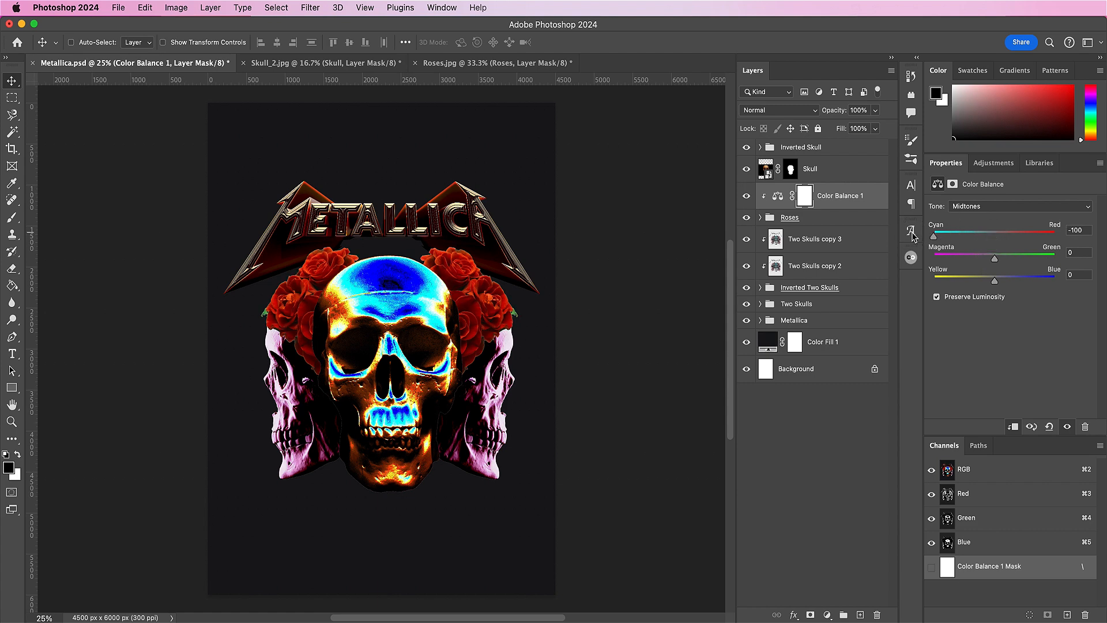
{"action": "left_click_drag", "start_coordinate": [995, 260], "coordinate": [1086, 294]}
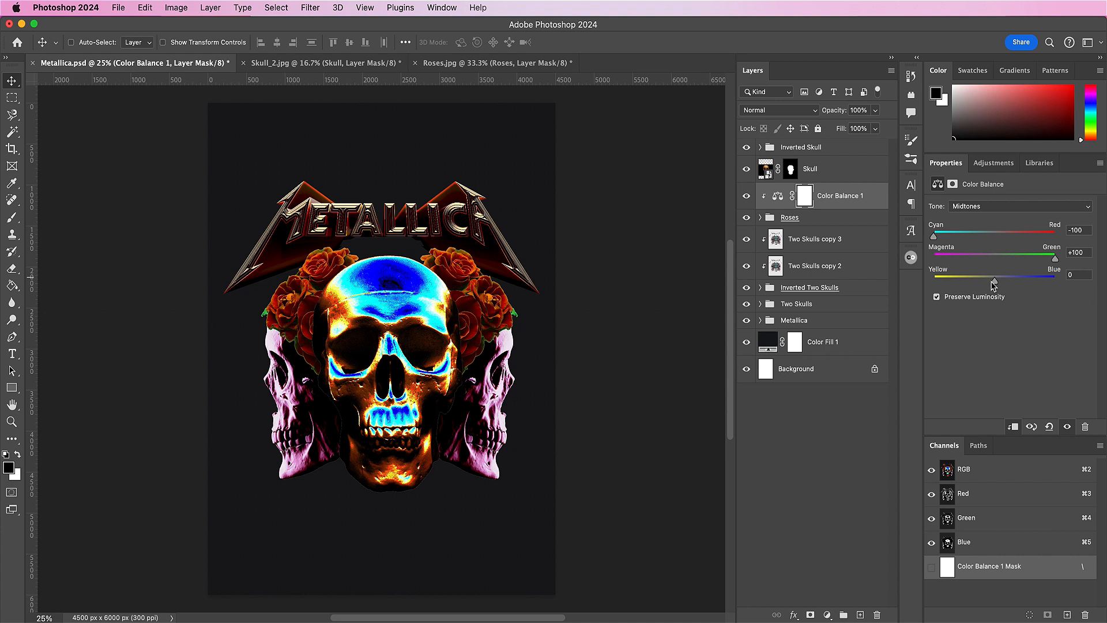
{"action": "left_click_drag", "start_coordinate": [994, 281], "coordinate": [912, 289]}
Step: Set the Color Balance shadows to Cyan–Red -100 and Yellow–Blue -100
{"action": "left_click", "coordinate": [979, 206]}
{"action": "left_click", "coordinate": [977, 198]}
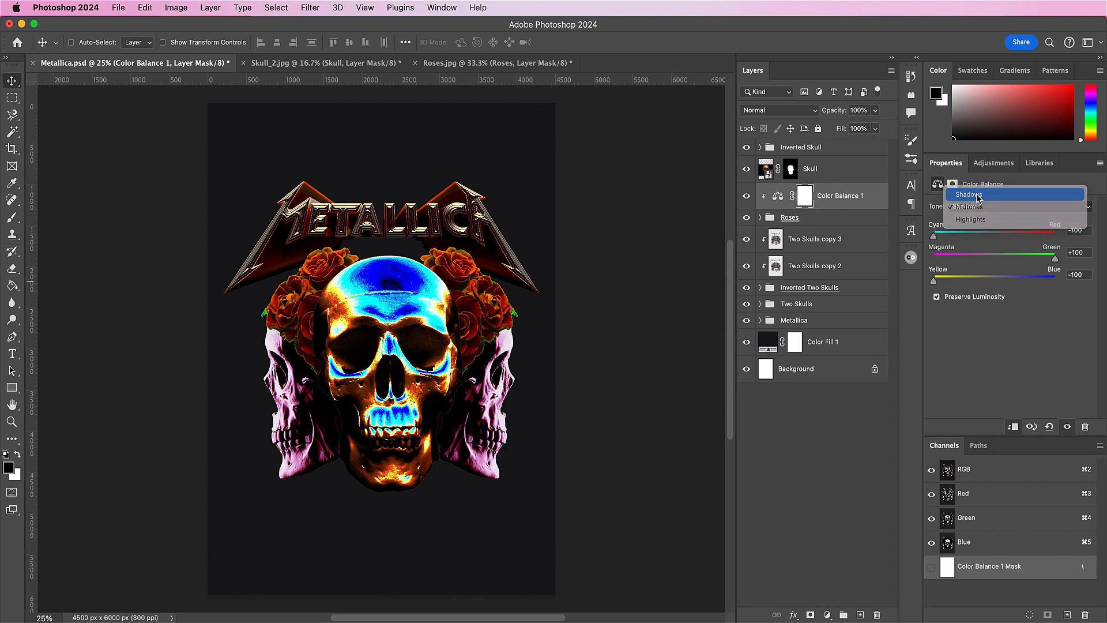
{"action": "left_click_drag", "start_coordinate": [994, 236], "coordinate": [919, 241]}
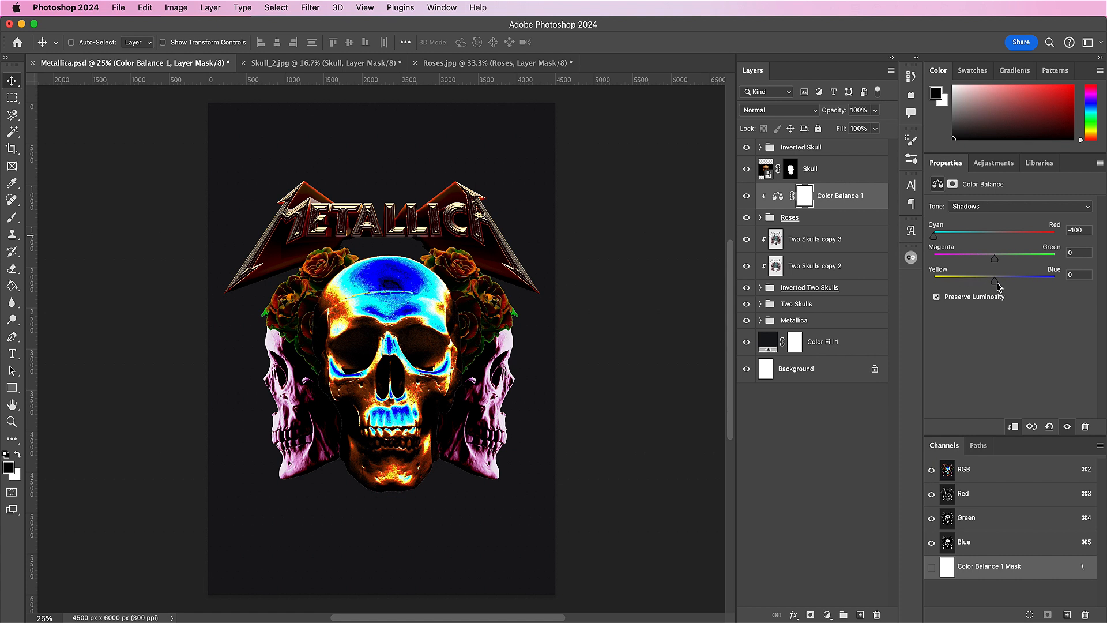
{"action": "left_click_drag", "start_coordinate": [996, 283], "coordinate": [920, 295]}
Step: Set the Color Balance highlights to Cyan–Red -100 and shift Yellow–Blue fully toward yellow
{"action": "left_click", "coordinate": [992, 206]}
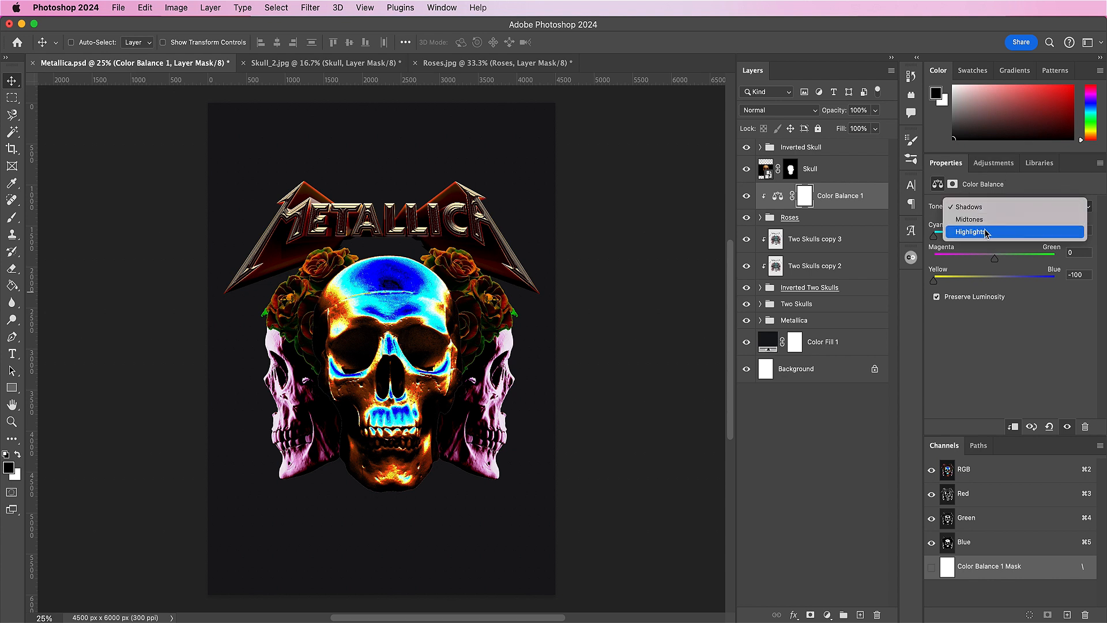
{"action": "left_click", "coordinate": [985, 232]}
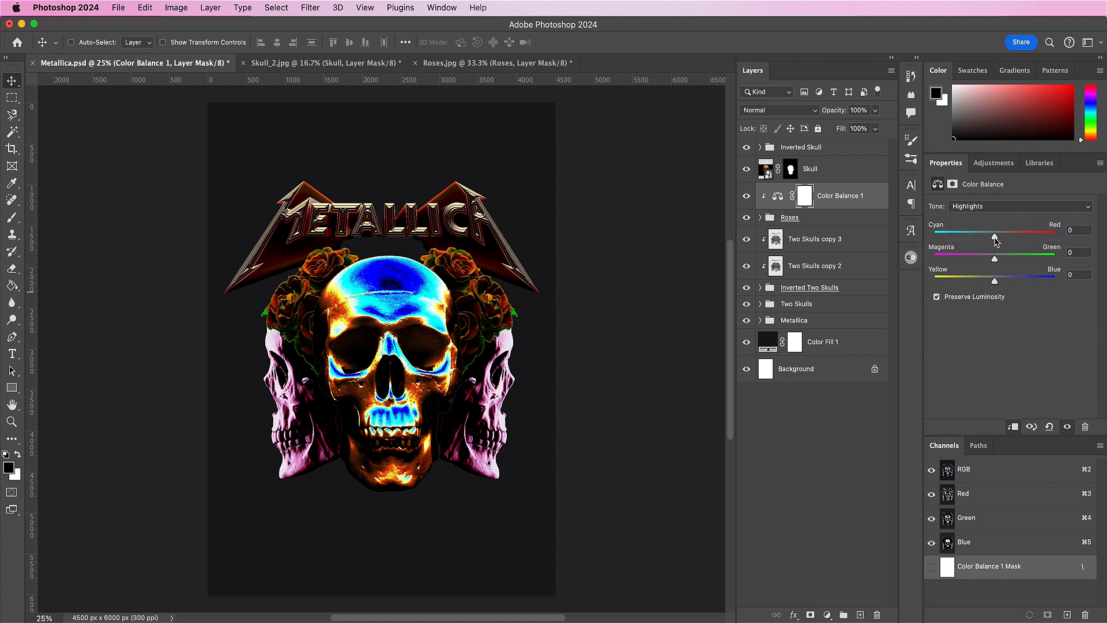
{"action": "left_click_drag", "start_coordinate": [994, 237], "coordinate": [901, 247]}
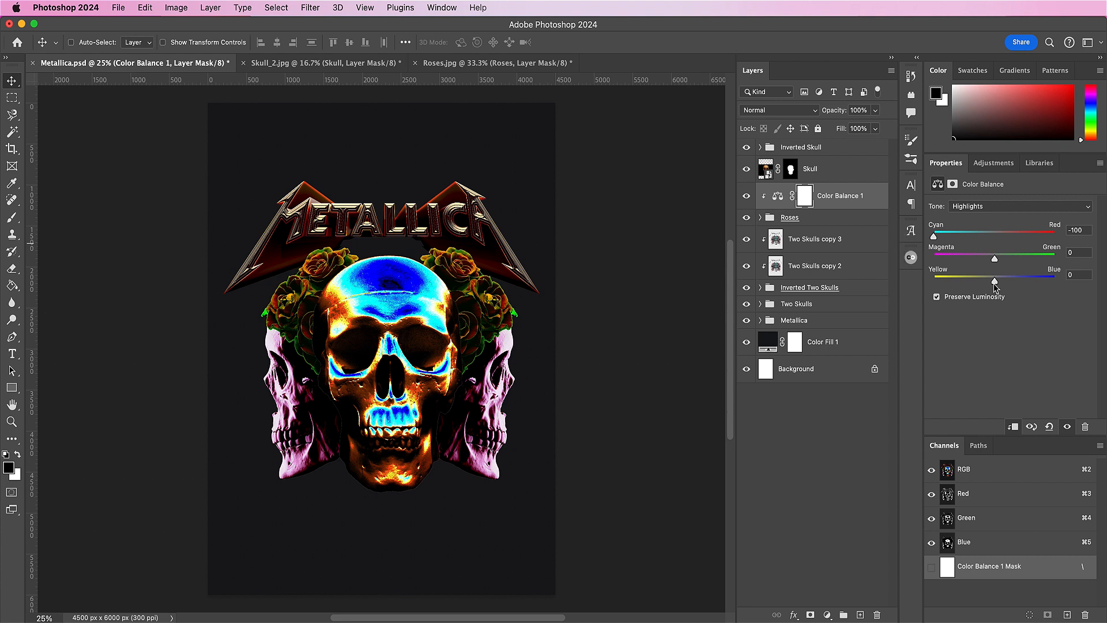
{"action": "left_click_drag", "start_coordinate": [995, 280], "coordinate": [926, 281]}
Step: Group all layers from Inverted Skull down to Two Skulls and name the group "Skulls and Roses"
{"action": "left_click", "coordinate": [833, 149]}
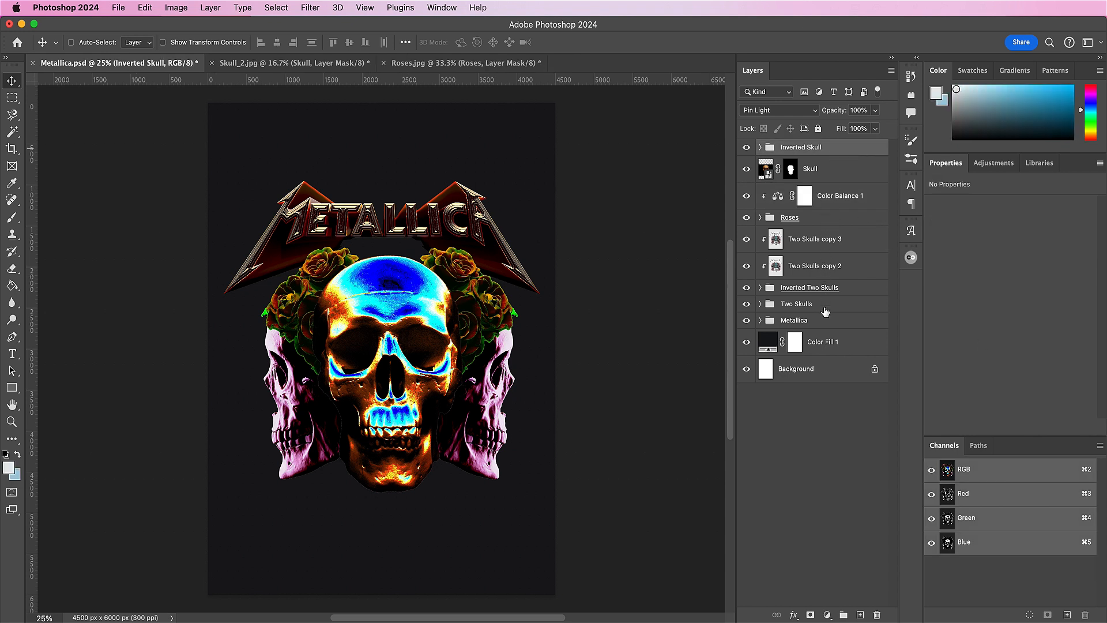
{"action": "left_click", "coordinate": [824, 310], "text": "shift"}
{"action": "left_click", "coordinate": [844, 615]}
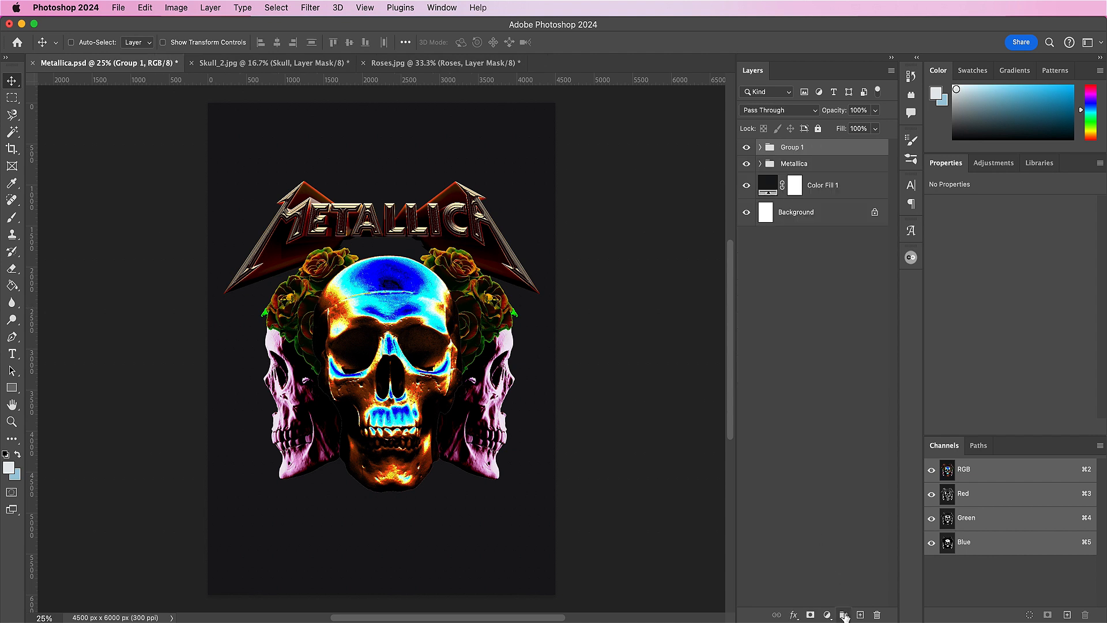
{"action": "double_click", "coordinate": [790, 148]}
{"action": "type", "text": "Skulls and Roses"}
{"action": "key", "text": "Return"}
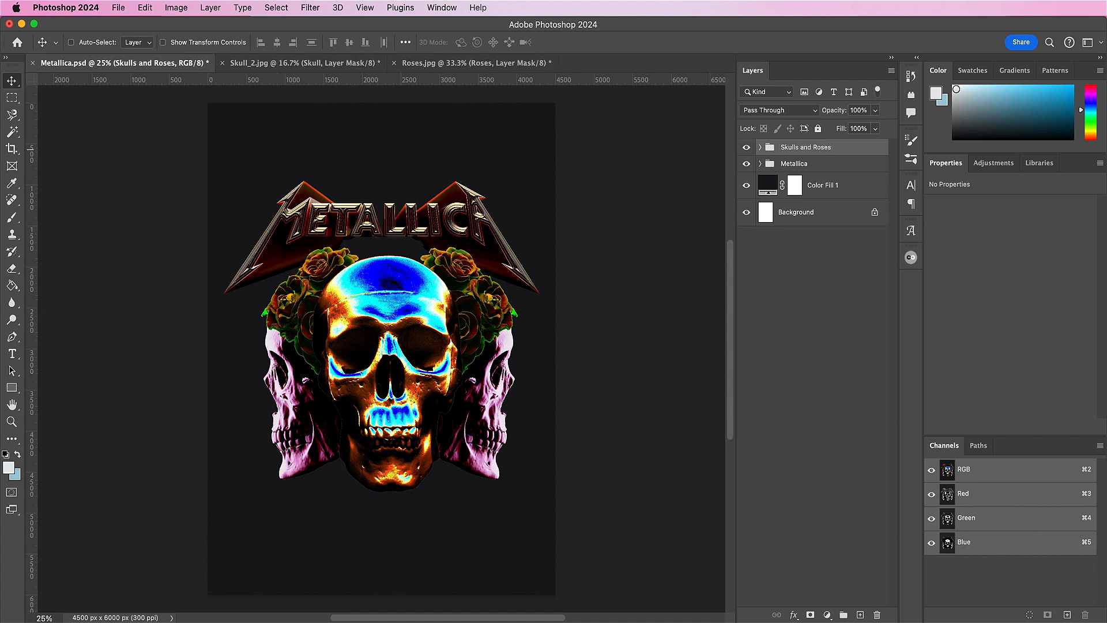
Step: Add a Solid Color fill layer above the Skulls and Roses group with the colour #bfa885
{"action": "left_click", "coordinate": [826, 615]}
{"action": "left_click", "coordinate": [853, 420]}
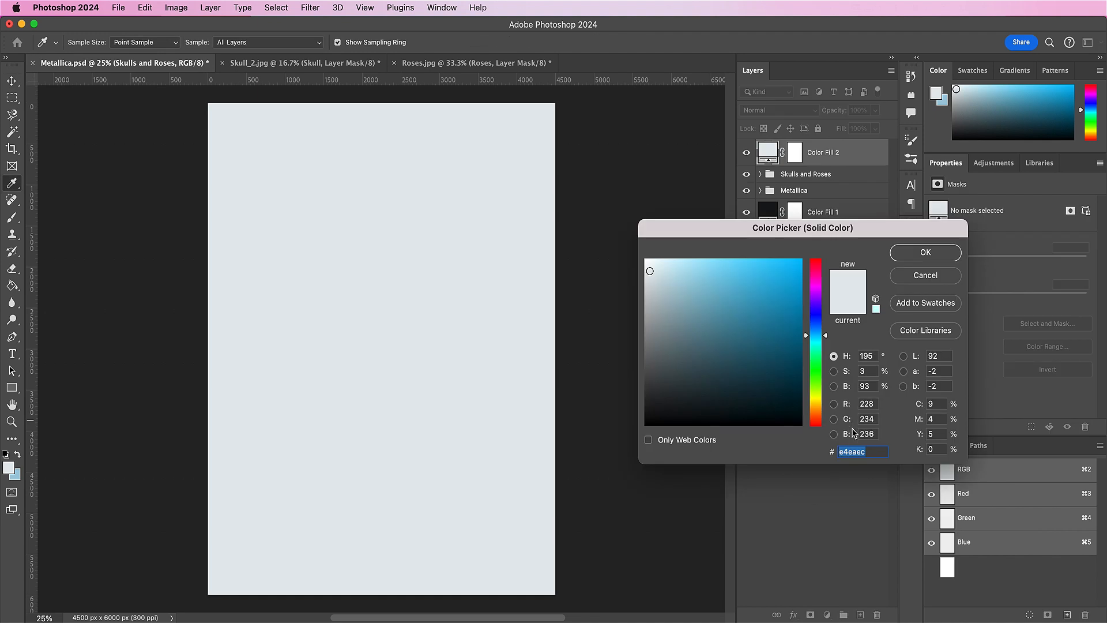
{"action": "type", "text": "bfa"}
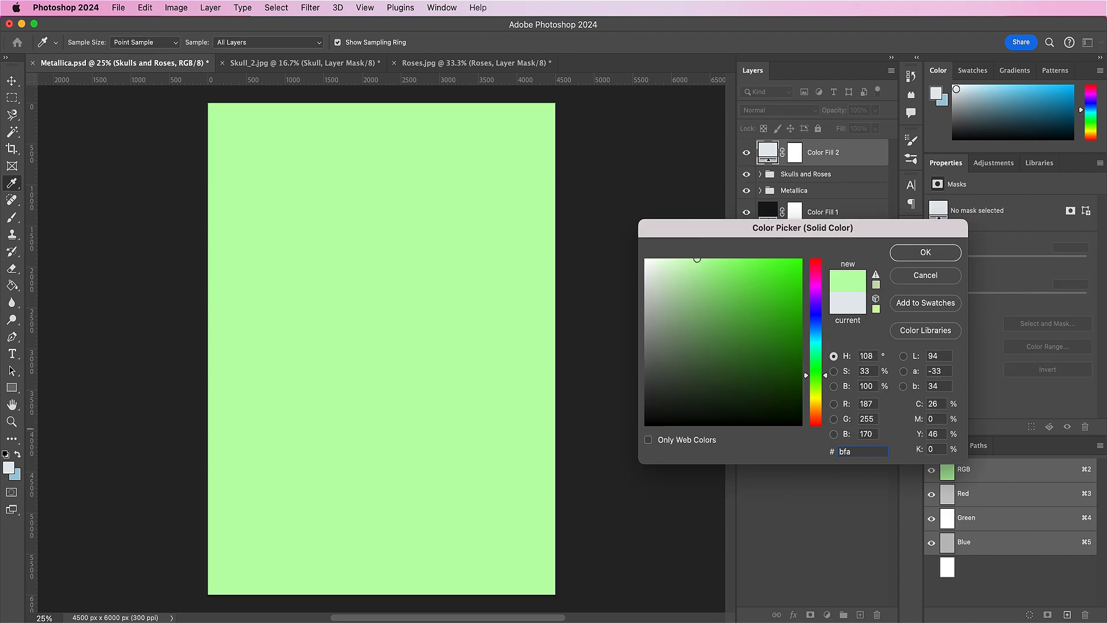
{"action": "type", "text": "885"}
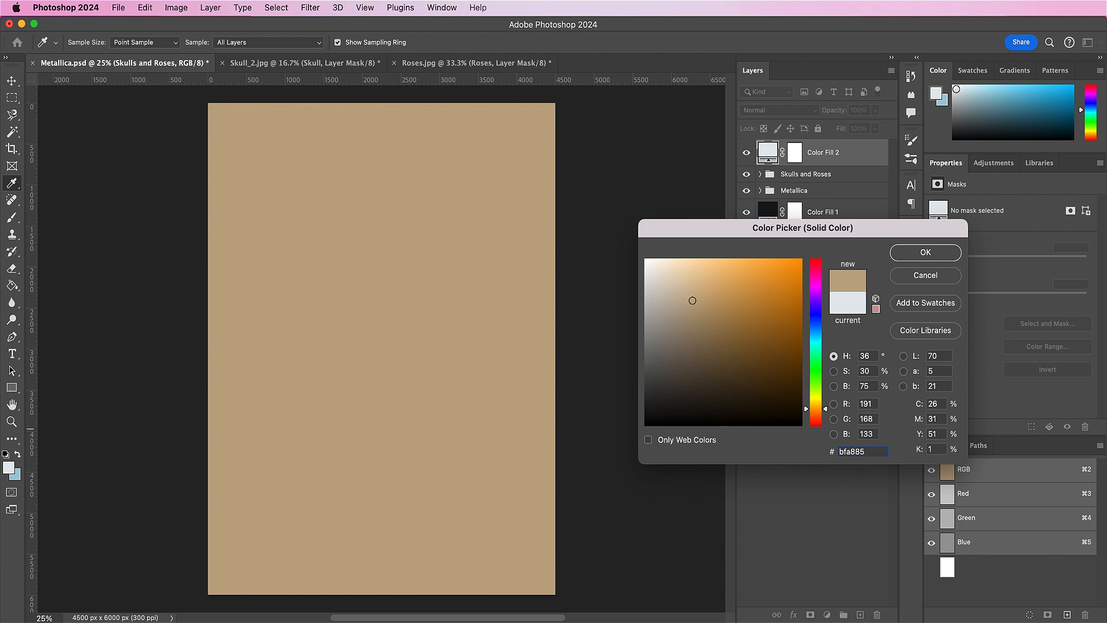
{"action": "key", "text": "Return"}
Step: Clip the tan fill layer to the Skulls and Roses group and set its blend mode to Color
{"action": "right_click", "coordinate": [854, 159]}
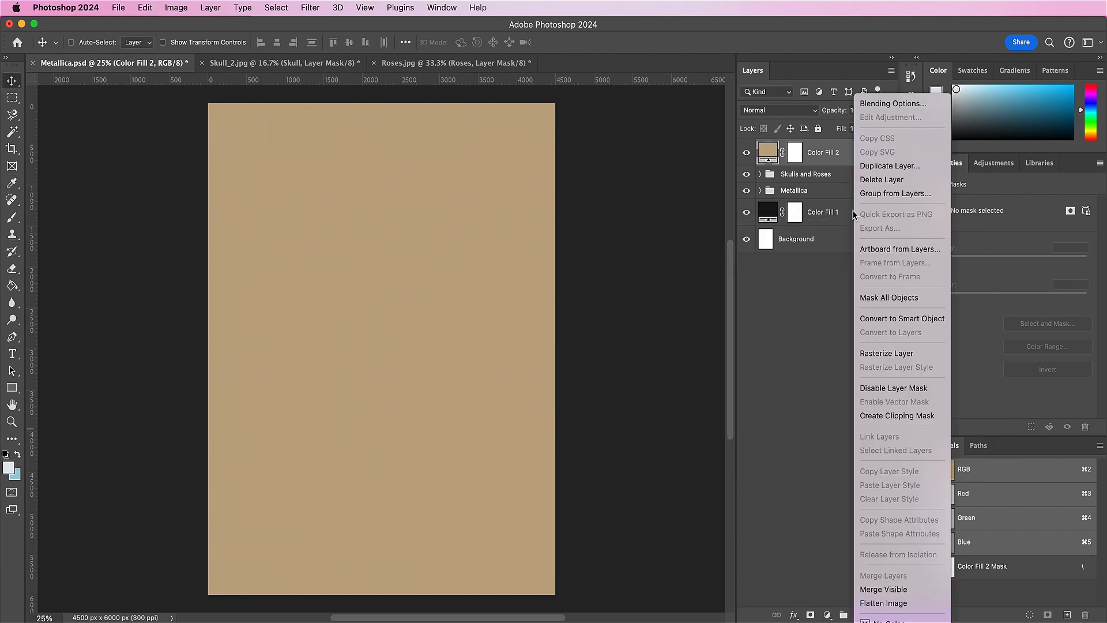
{"action": "left_click", "coordinate": [864, 416]}
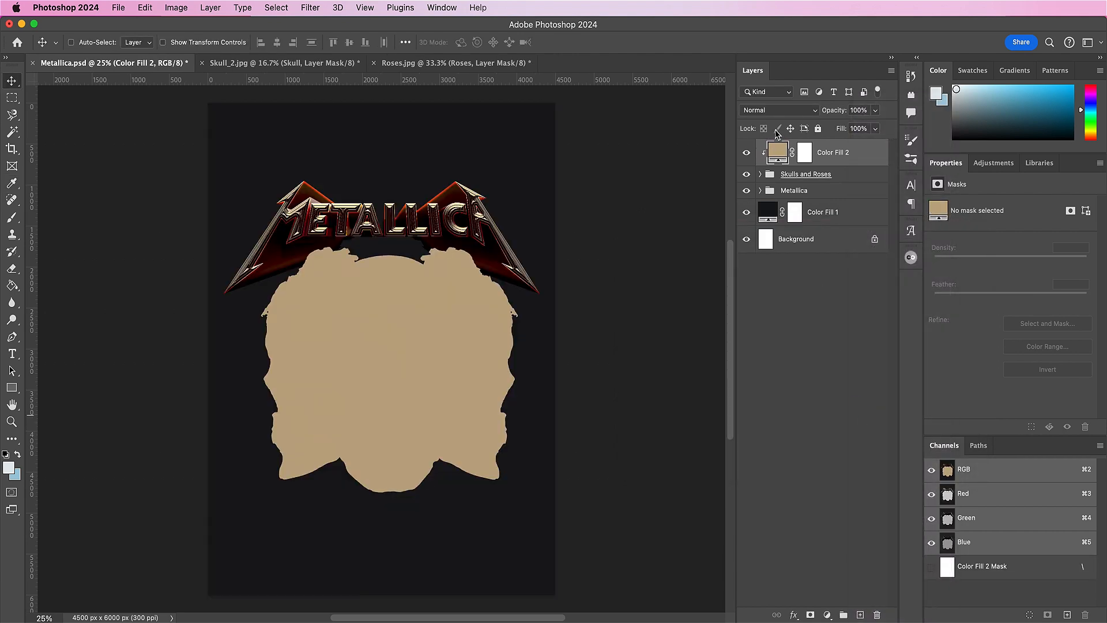
{"action": "left_click", "coordinate": [773, 111]}
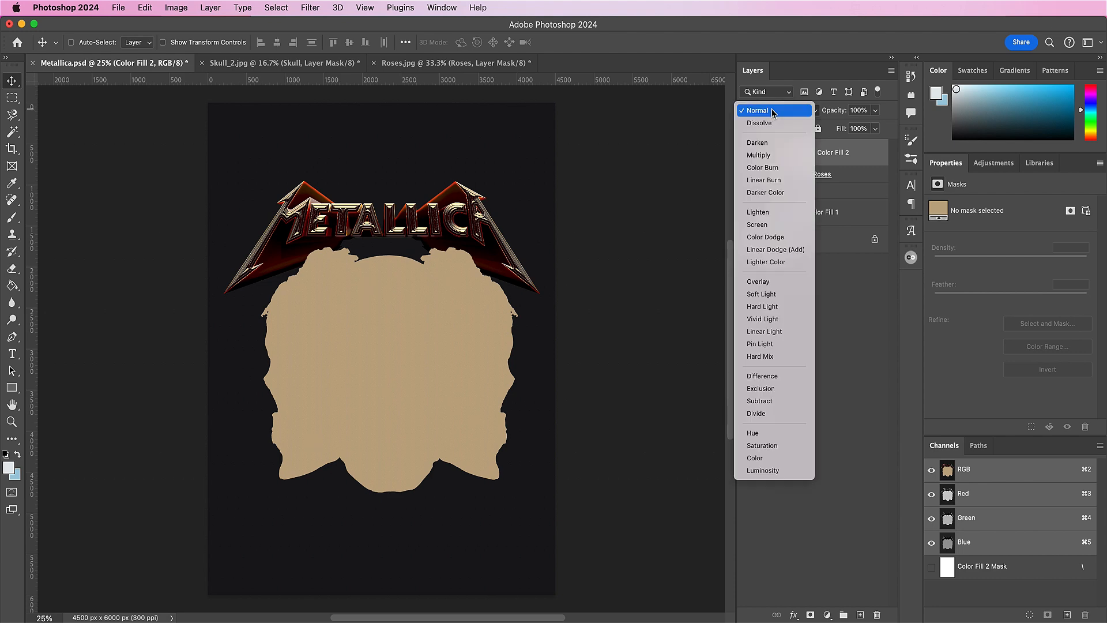
{"action": "left_click", "coordinate": [752, 458]}
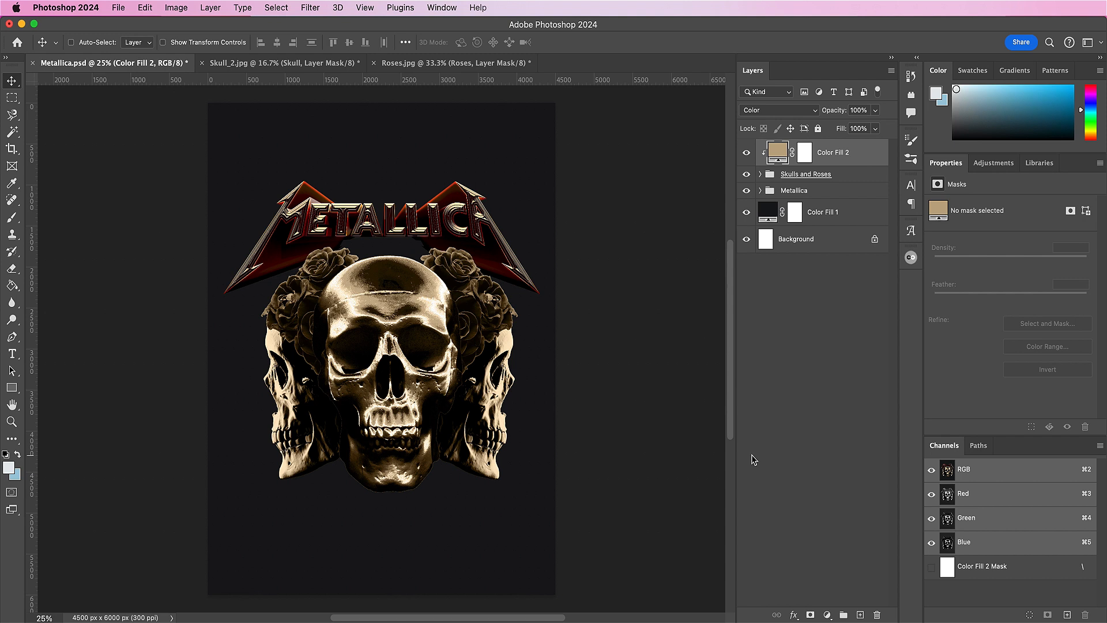
Step: Open Fireball_1.png from the Assets folder
{"action": "key", "text": "super+o"}
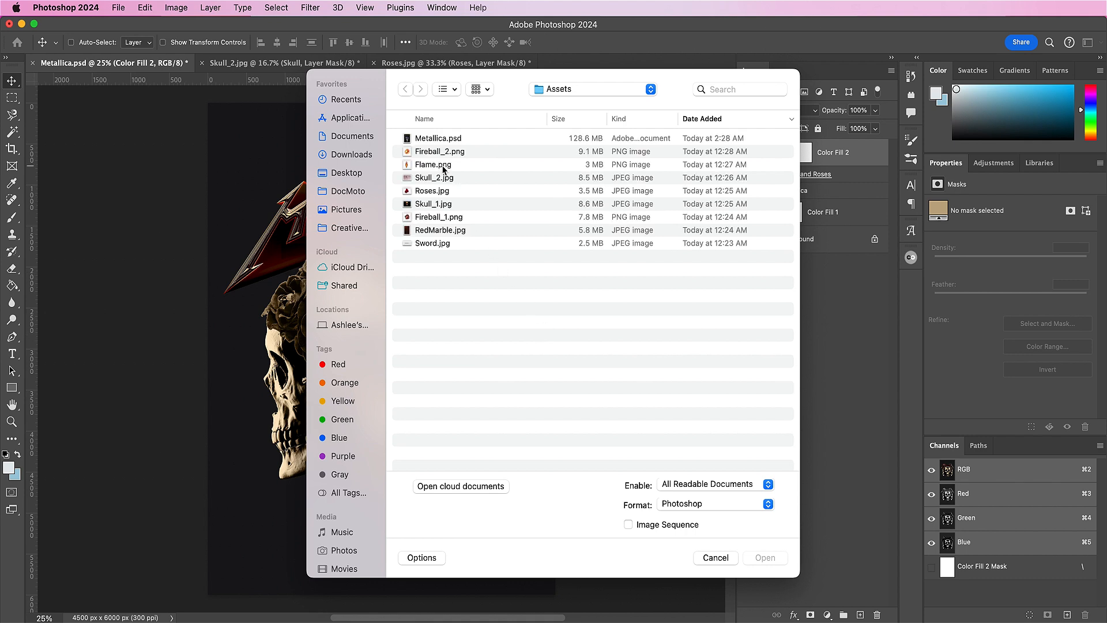
{"action": "double_click", "coordinate": [434, 216]}
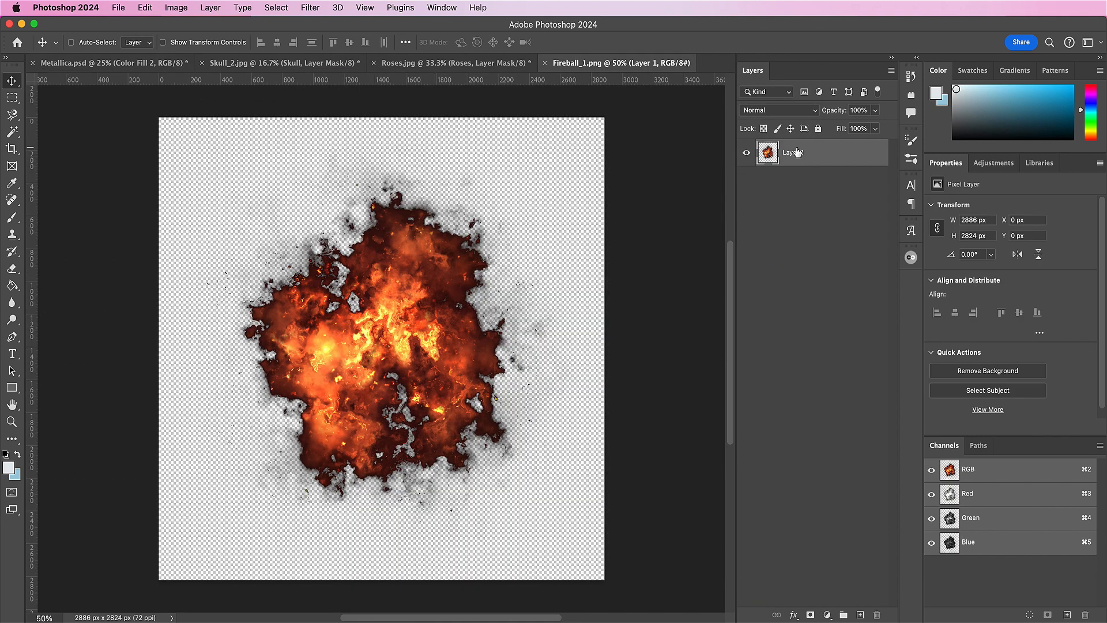
Step: Rename the explosion layer "Fireball" and convert it to a Smart Object
{"action": "type", "text": "Fireball"}
{"action": "key", "text": "Return"}
{"action": "right_click", "coordinate": [810, 161]}
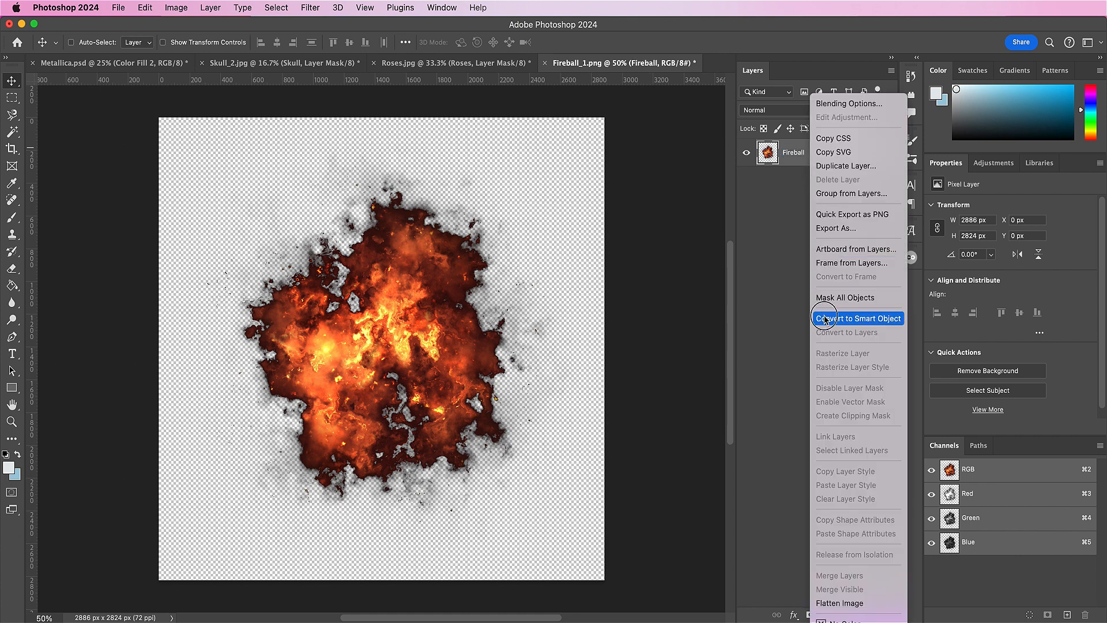
{"action": "left_click", "coordinate": [821, 316]}
Step: Bring the Fireball layer into Metallica.psd and enlarge it to about 46.6% over the lower part of the skulls
{"action": "left_click_drag", "start_coordinate": [404, 240], "coordinate": [395, 297]}
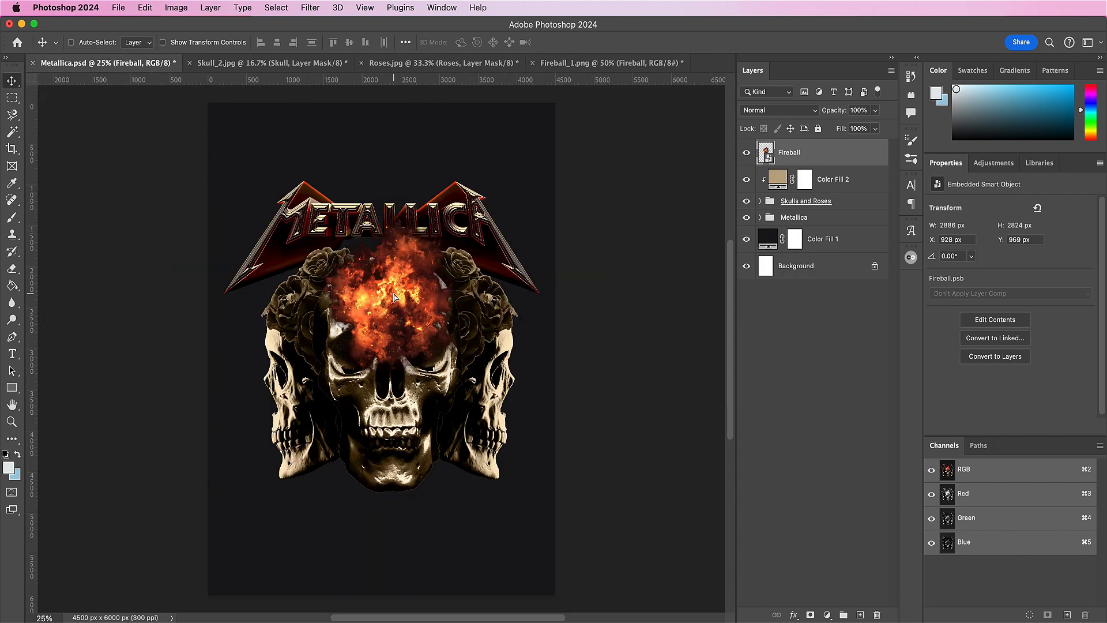
{"action": "left_click_drag", "start_coordinate": [394, 297], "coordinate": [374, 419]}
{"action": "key", "text": "super+t"}
{"action": "left_click_drag", "start_coordinate": [381, 286], "coordinate": [381, 164]}
{"action": "left_click_drag", "start_coordinate": [387, 295], "coordinate": [386, 351]}
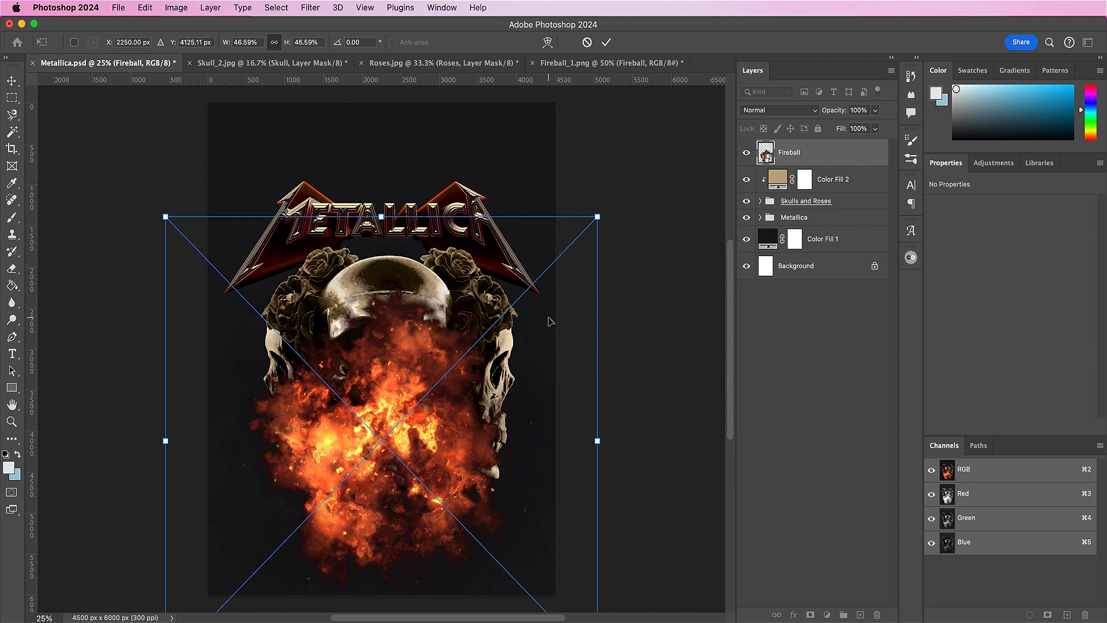
{"action": "key", "text": "Return"}
Step: Clip the Fireball layer to the Skulls and Roses group and set its blend mode to Overlay
{"action": "right_click", "coordinate": [812, 157]}
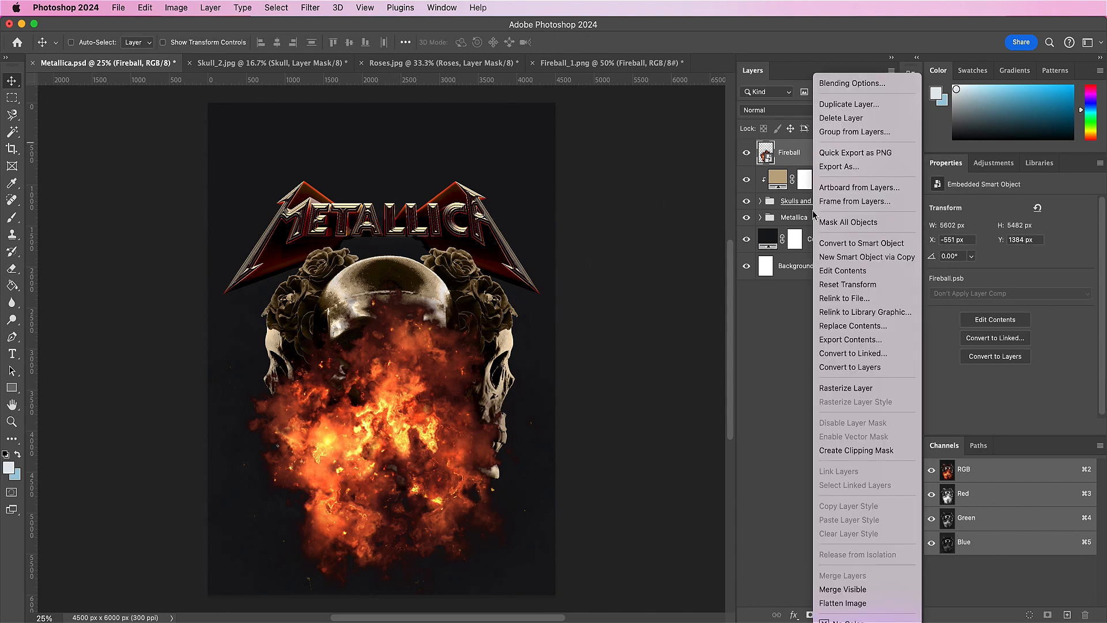
{"action": "left_click", "coordinate": [833, 453]}
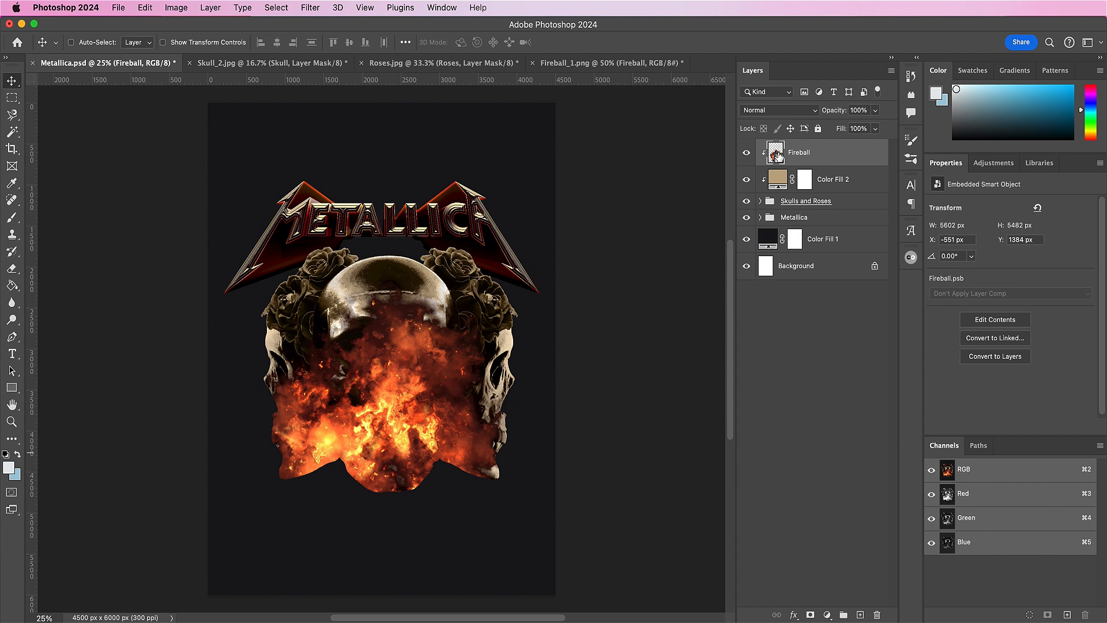
{"action": "left_click", "coordinate": [783, 110]}
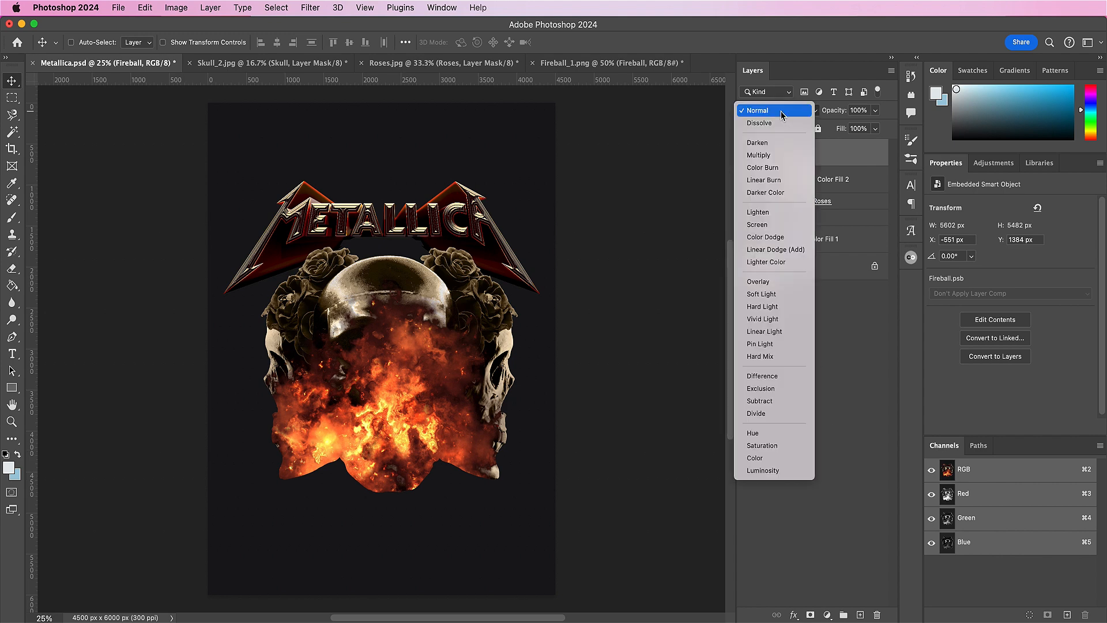
{"action": "left_click", "coordinate": [758, 282]}
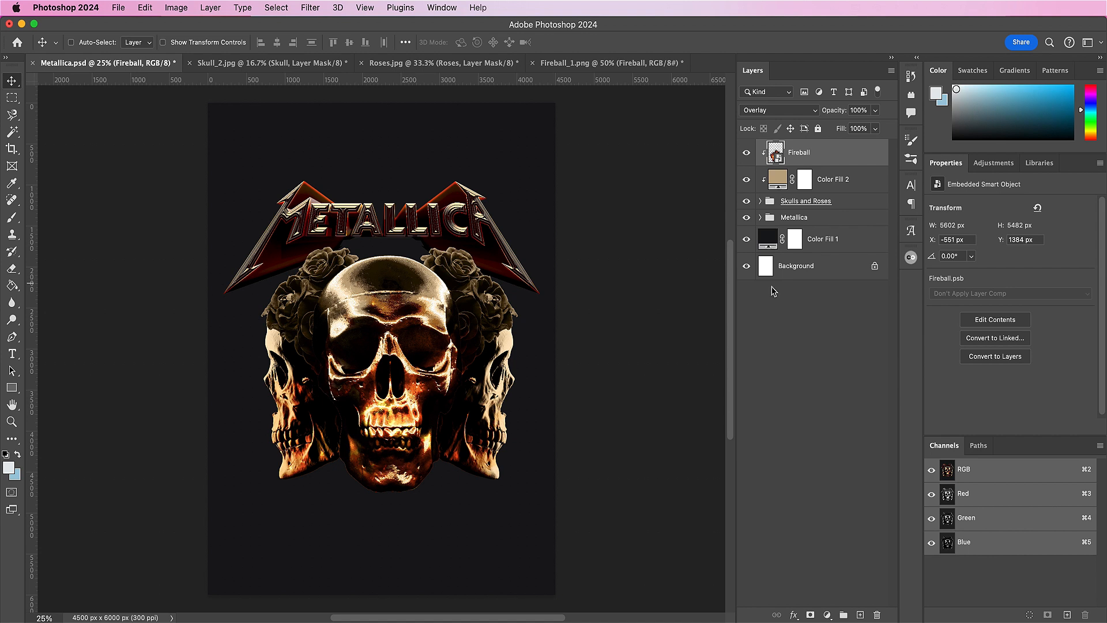
Step: Add a new layer above Fireball and name it "Fire Eyes"
{"action": "left_click", "coordinate": [860, 614]}
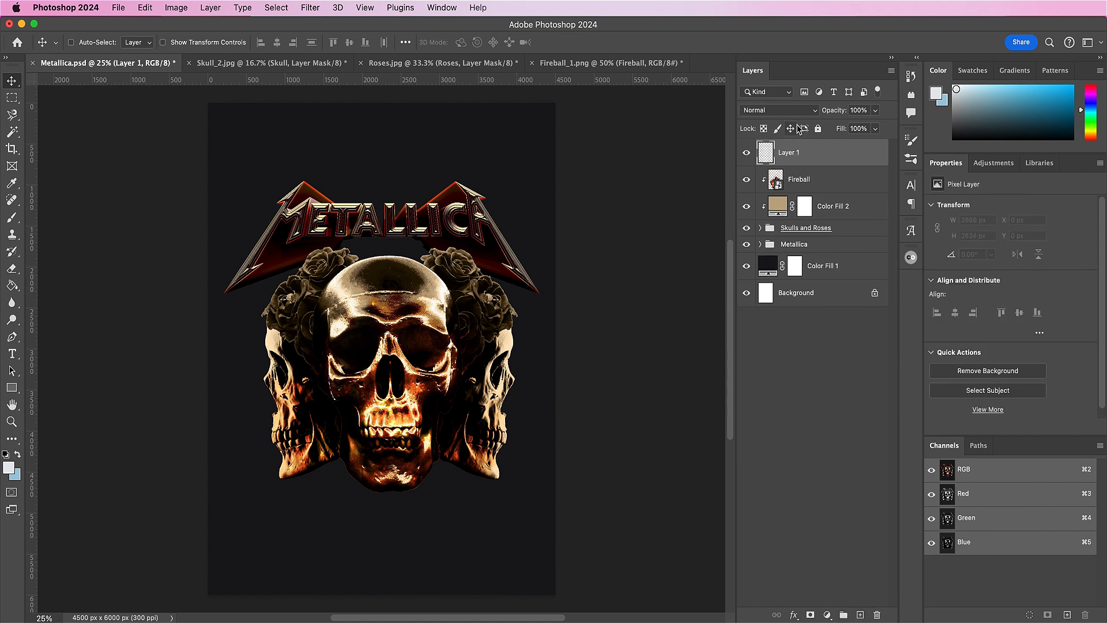
{"action": "double_click", "coordinate": [808, 160]}
{"action": "type", "text": "Fire"}
{"action": "type", "text": " W"}
{"action": "type", "text": "Eyes"}
{"action": "key", "text": "Return"}
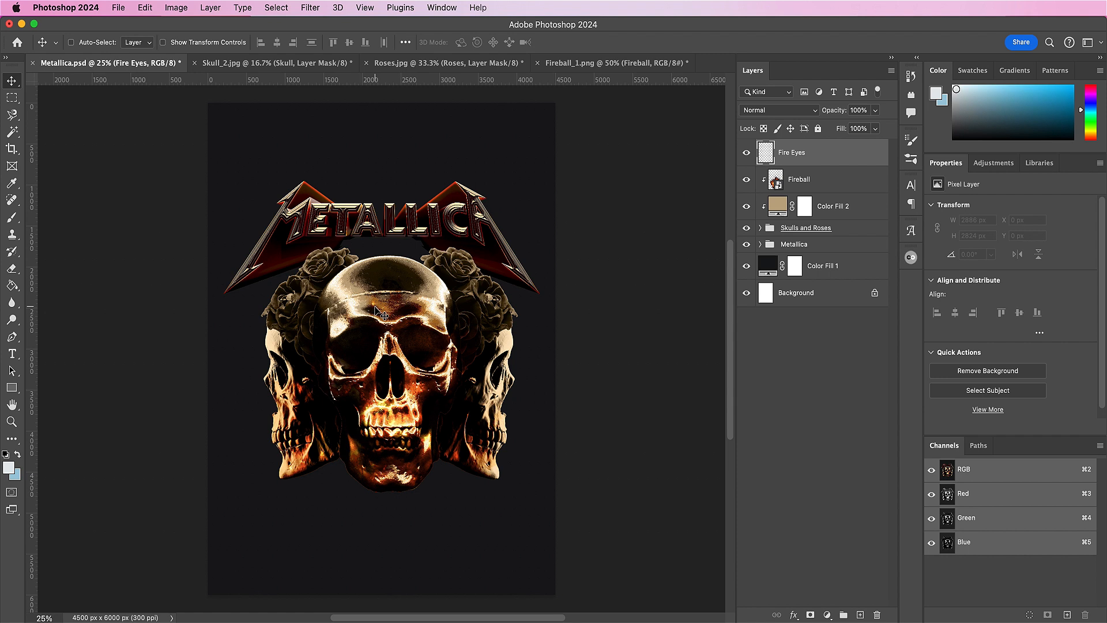
Step: Set the foreground colour to red #d41602
{"action": "left_click", "coordinate": [8, 468]}
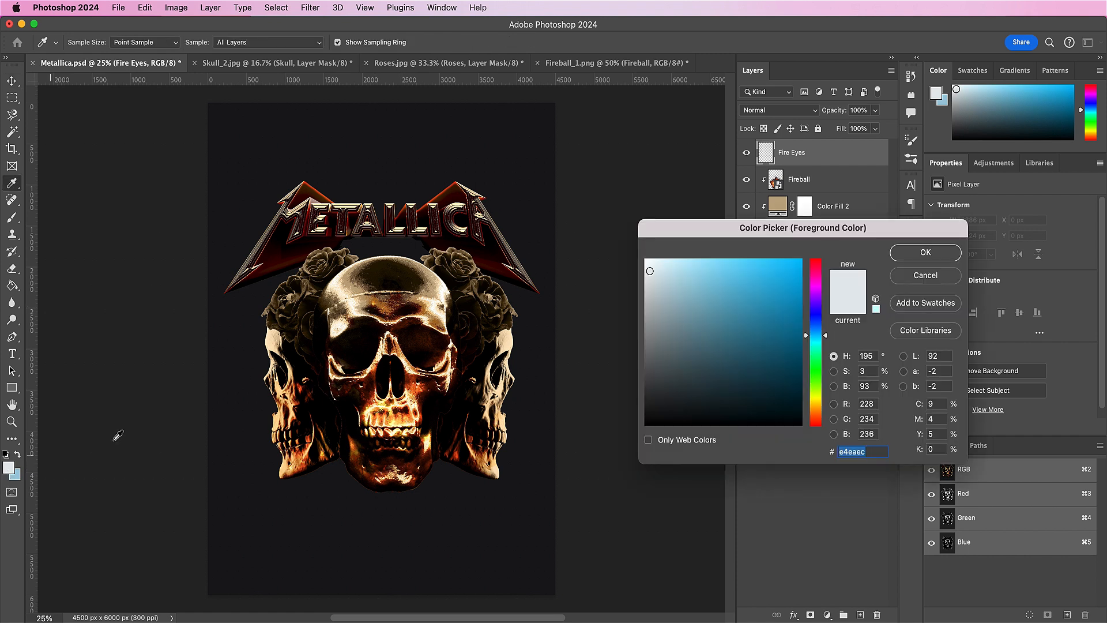
{"action": "type", "text": "d4"}
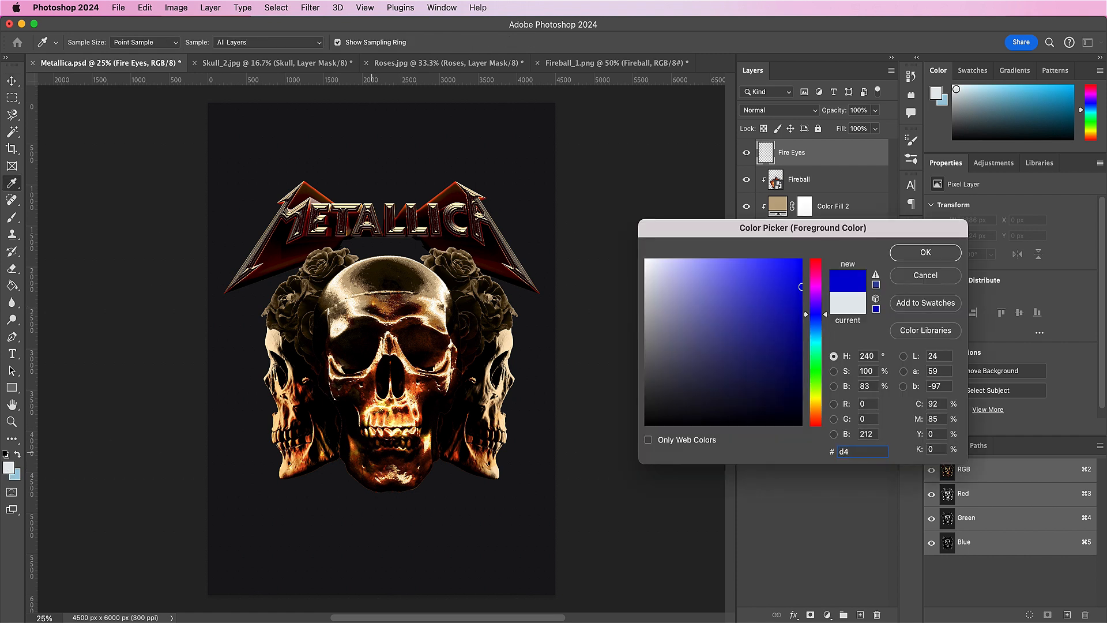
{"action": "type", "text": "2f2f"}
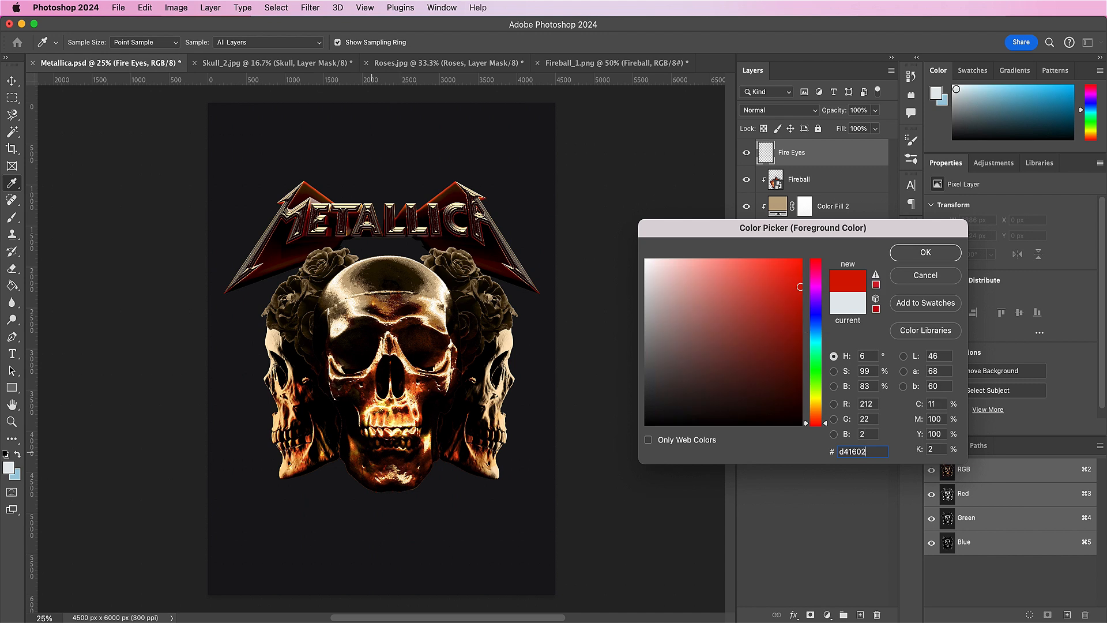
{"action": "key", "text": "Return"}
{"action": "key", "text": "v"}
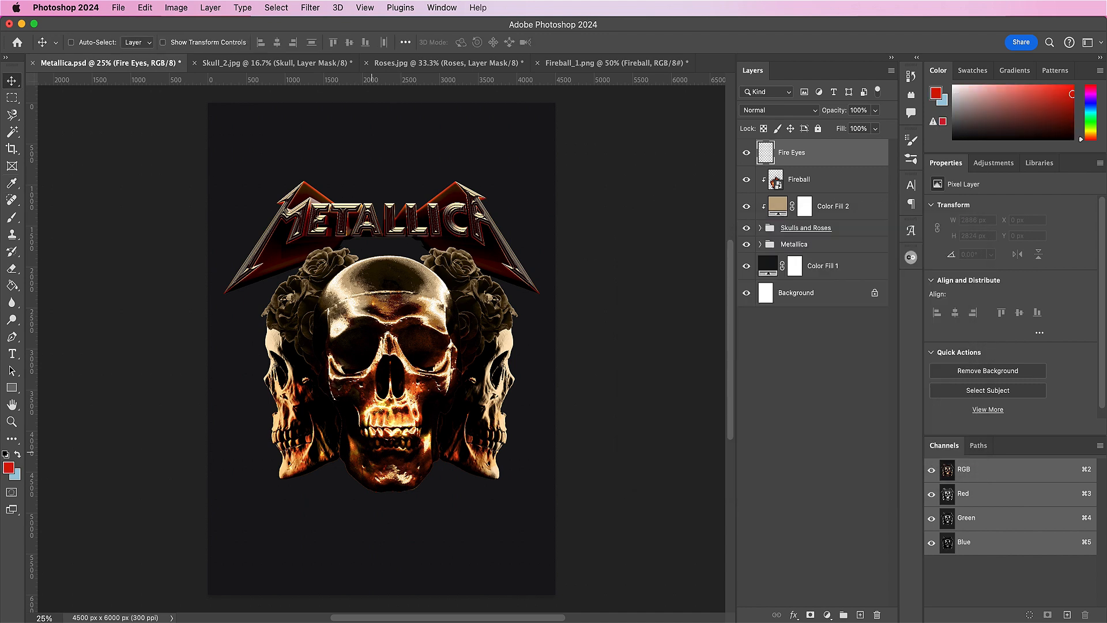
Step: Paint a soft red glow in both eye sockets of the front skull with the Brush tool enlarged to 900 px
{"action": "left_click", "coordinate": [12, 217]}
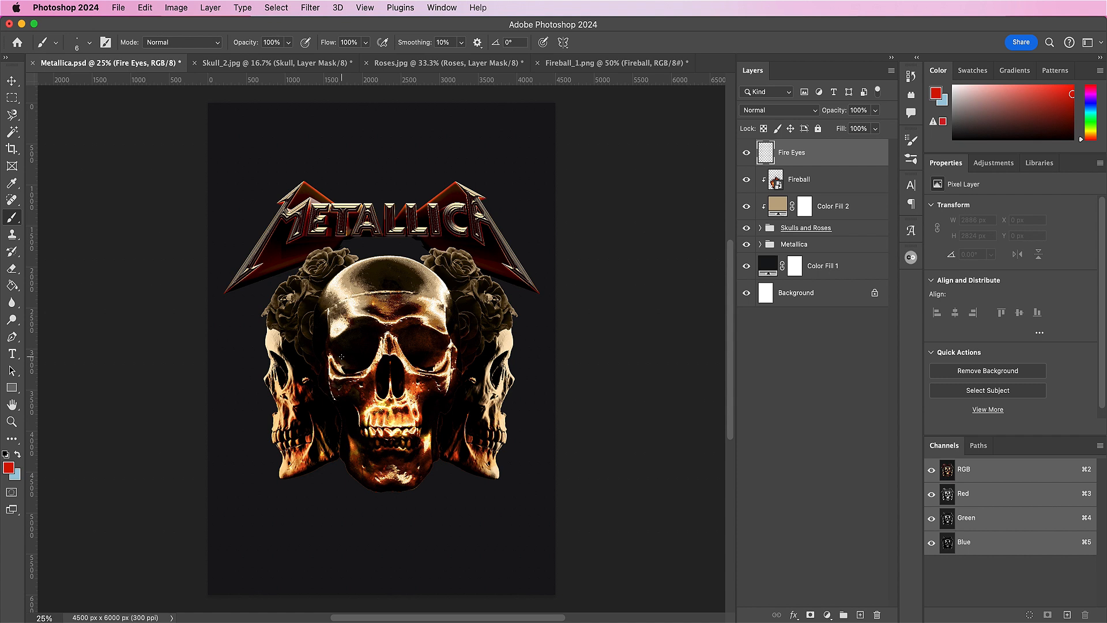
{"action": "key", "text": "bracketright"}
{"action": "key", "text": "bracketright"}
{"action": "key", "text": "bracketright"}
{"action": "key", "text": "bracketright"}
{"action": "key", "text": "bracketright"}
{"action": "key", "text": "bracketright"}
{"action": "key", "text": "bracketright"}
{"action": "key", "text": "bracketright"}
{"action": "key", "text": "bracketright"}
{"action": "key", "text": "bracketright"}
{"action": "key", "text": "bracketright"}
{"action": "key", "text": "bracketright"}
{"action": "left_click_drag", "start_coordinate": [341, 356], "coordinate": [356, 350]}
{"action": "key", "text": "bracketright"}
{"action": "left_click", "coordinate": [354, 340]}
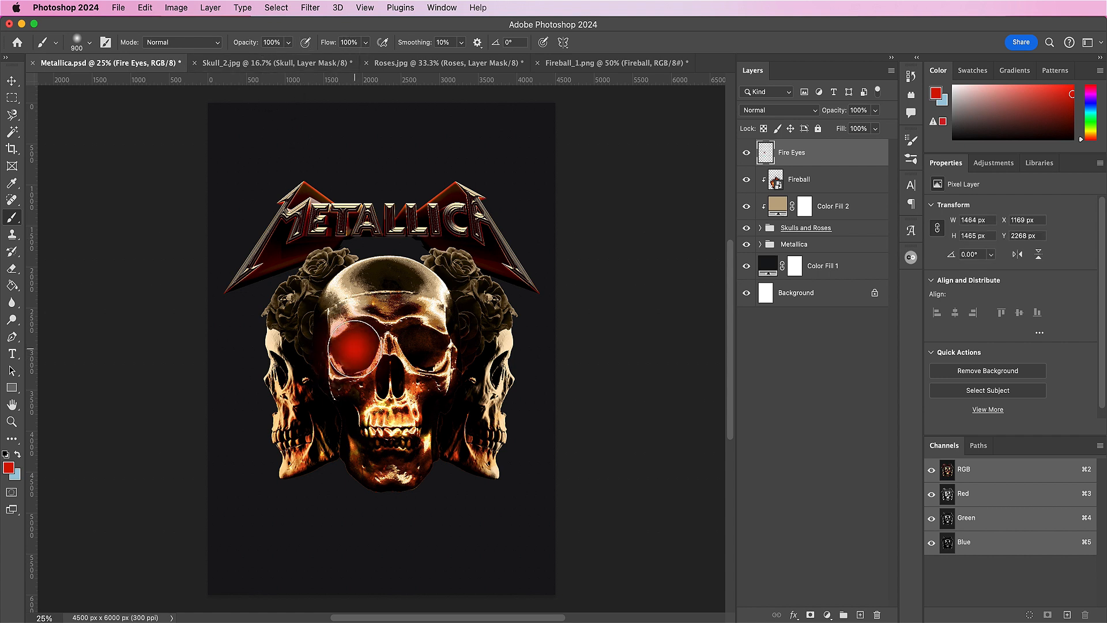
{"action": "left_click", "coordinate": [428, 347]}
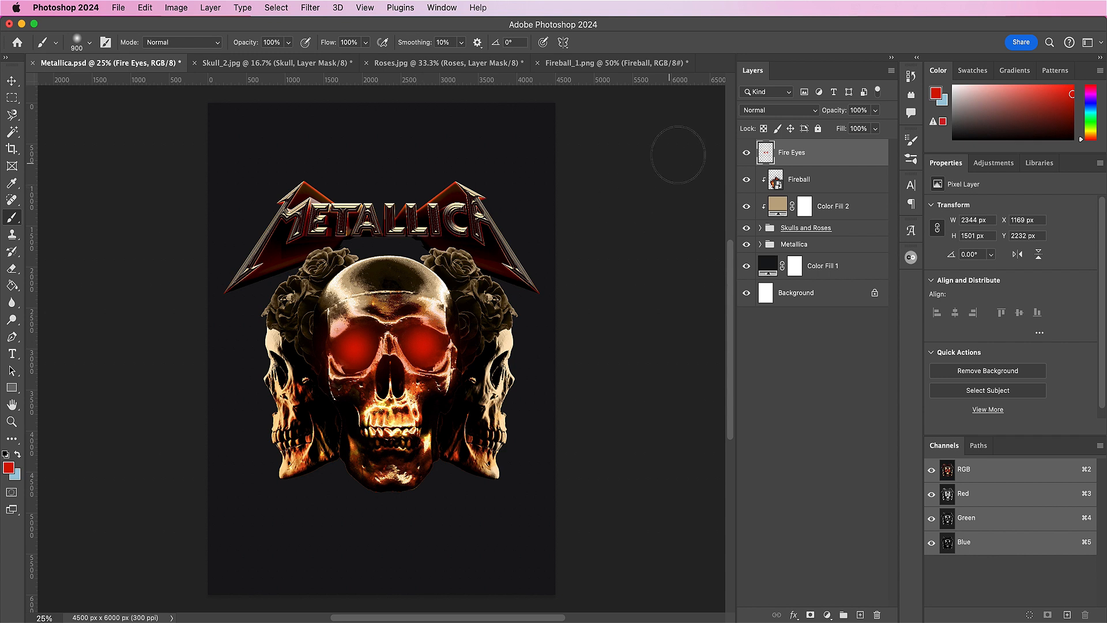
Step: Set the Fire Eyes layer's blend mode to Color Dodge and add another red dab over the front skull's left-hand eye
{"action": "left_click", "coordinate": [762, 110]}
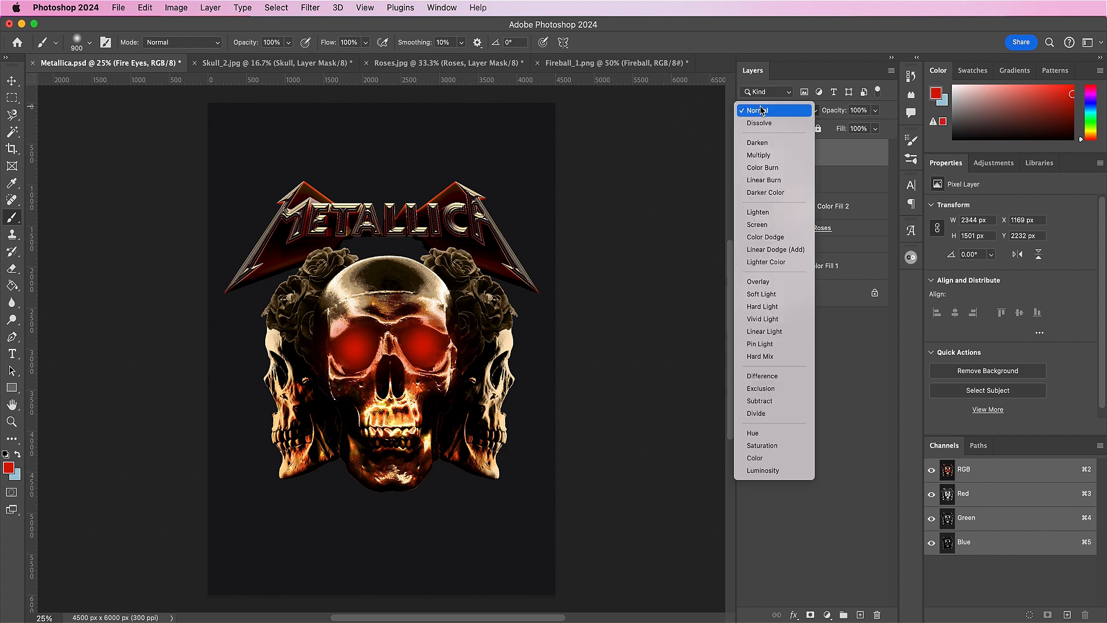
{"action": "left_click", "coordinate": [759, 238]}
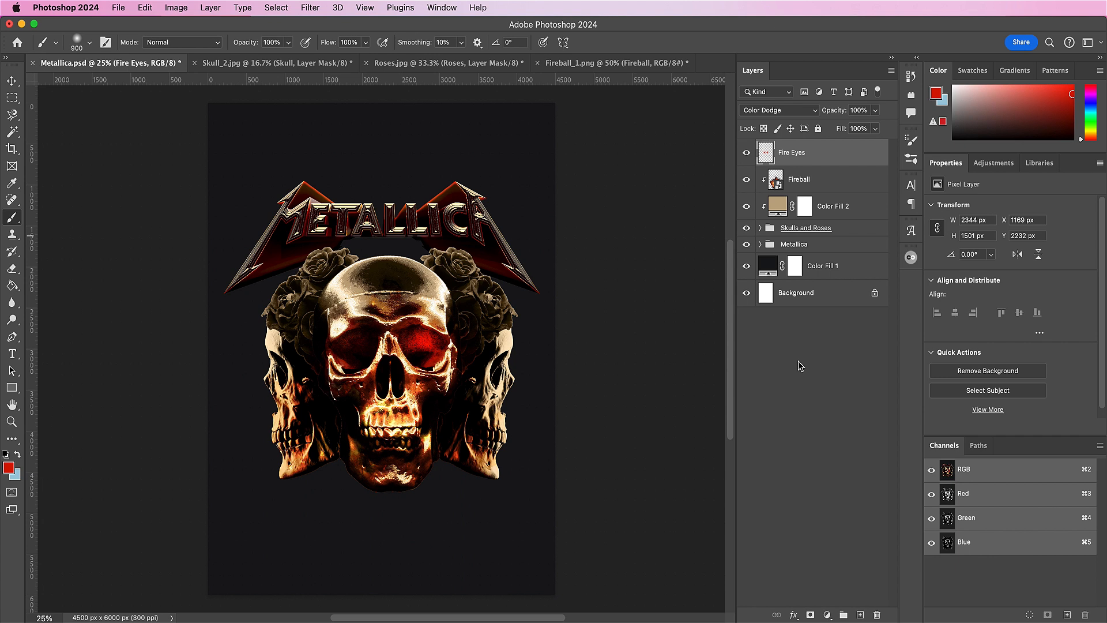
{"action": "left_click", "coordinate": [359, 331]}
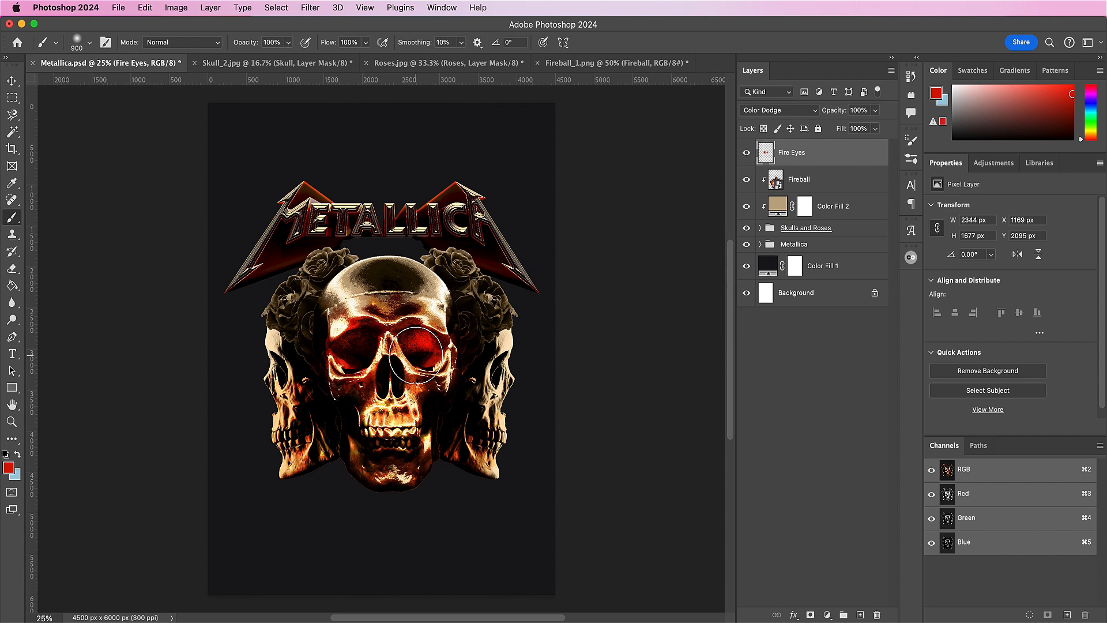
Step: Open Flame.png from the Assets folder, rename its layer "Flame" and convert it to a Smart Object
{"action": "key", "text": "super+o"}
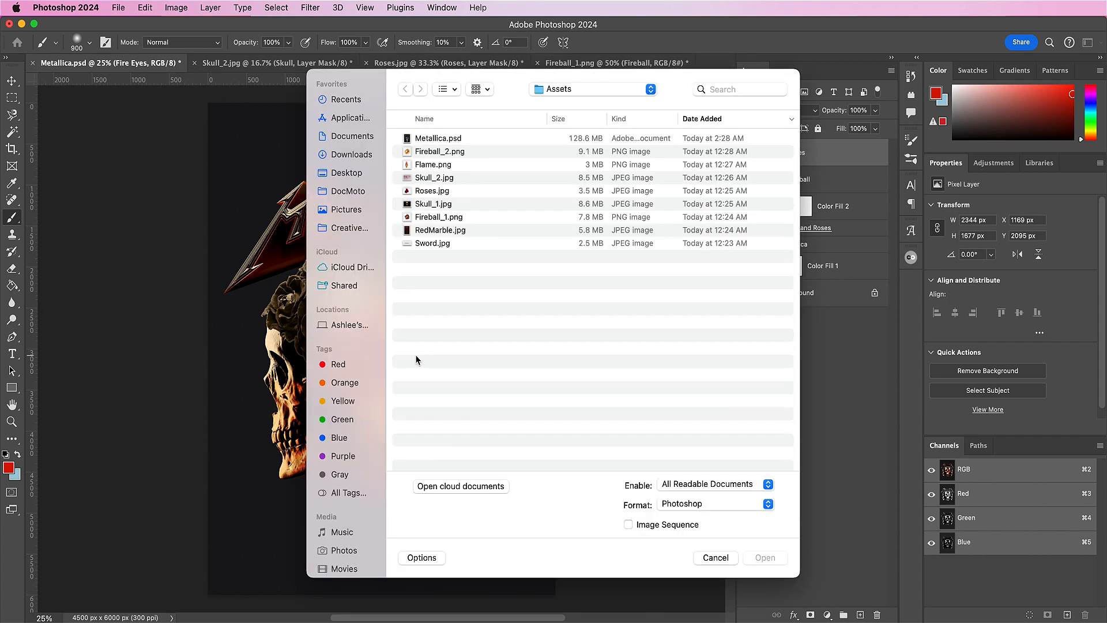
{"action": "double_click", "coordinate": [422, 166]}
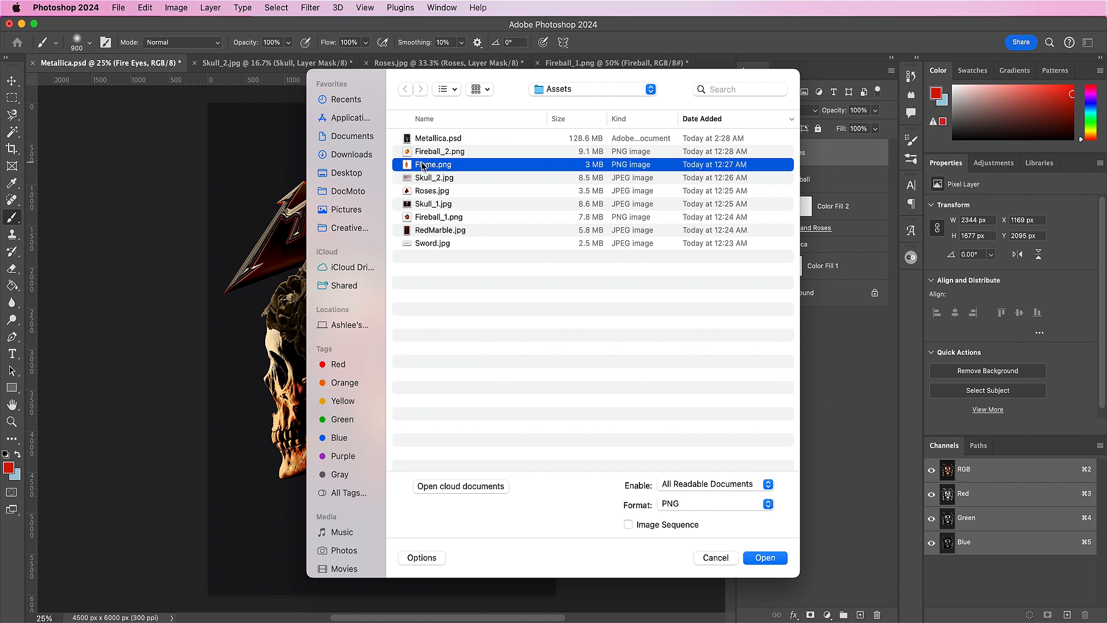
{"action": "key", "text": "v"}
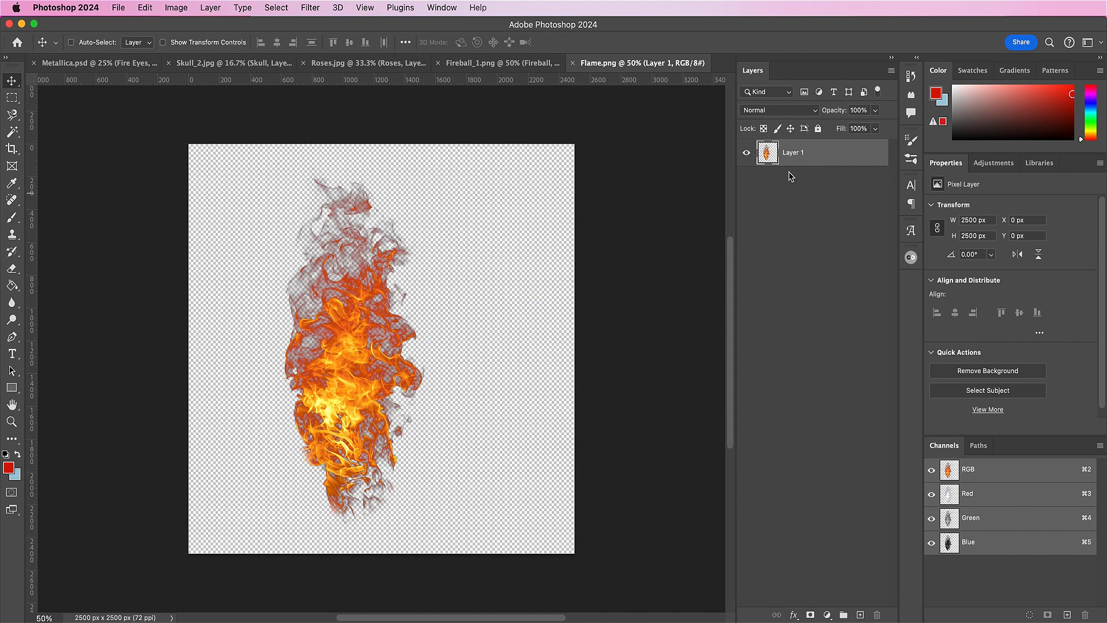
{"action": "type", "text": "Flame"}
{"action": "key", "text": "Return"}
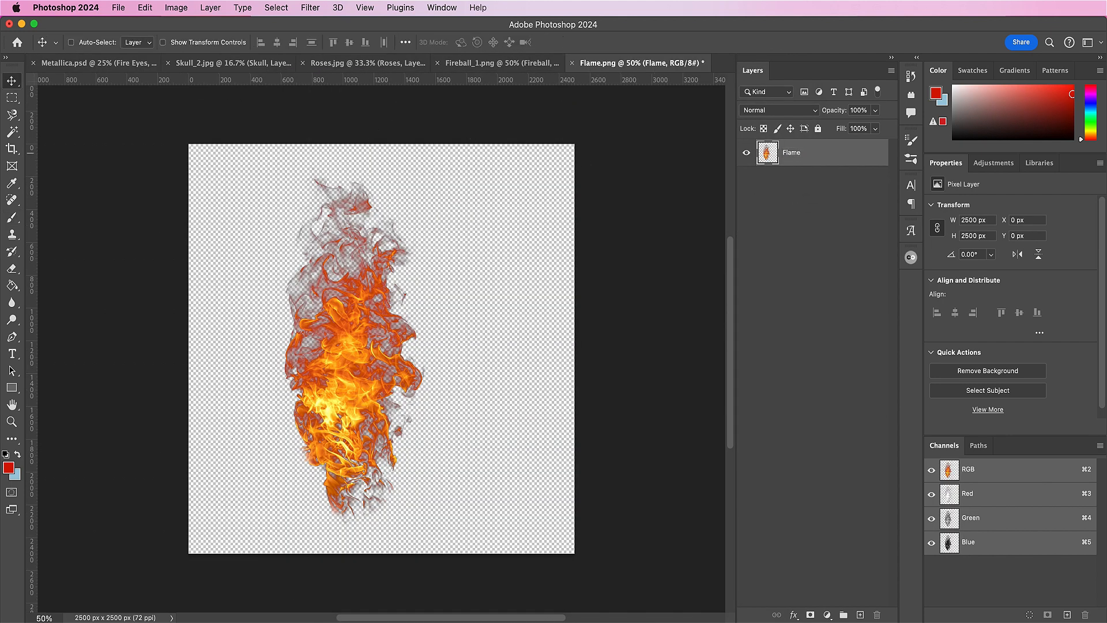
{"action": "right_click", "coordinate": [797, 157]}
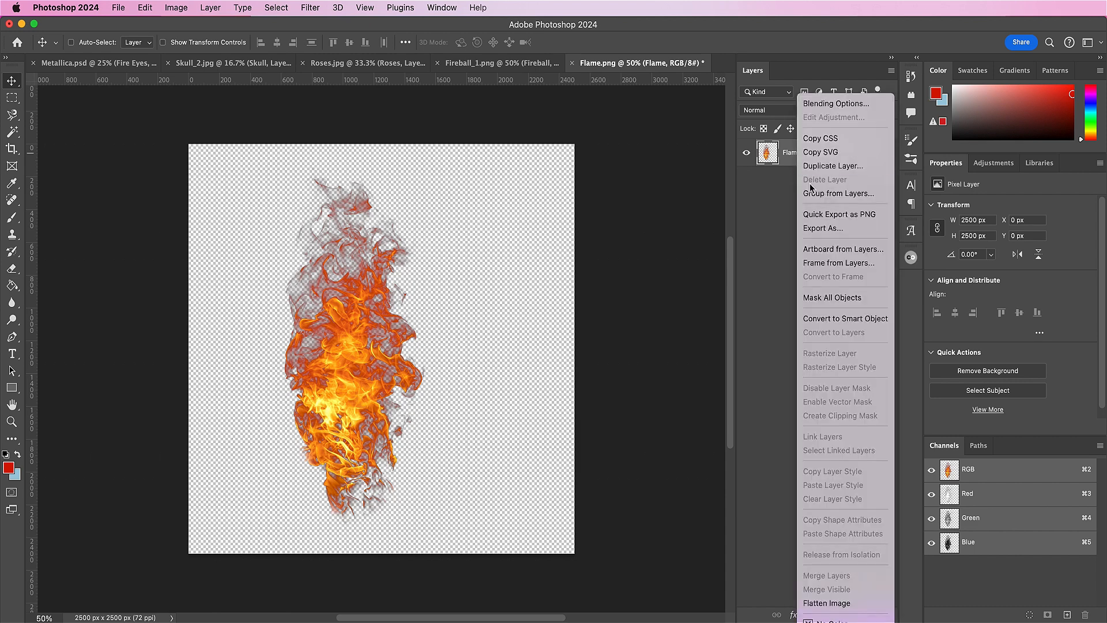
{"action": "left_click", "coordinate": [833, 318]}
Step: Bring the Flame layer into Metallica.psd, rotate it about 90°, and enlarge it to about 28.3% over the front skull's crown
{"action": "mouse_move", "coordinate": [346, 230]}
{"action": "left_mouse_down"}
{"action": "mouse_move", "coordinate": [122, 57]}
{"action": "mouse_move", "coordinate": [329, 228]}
{"action": "left_mouse_up"}
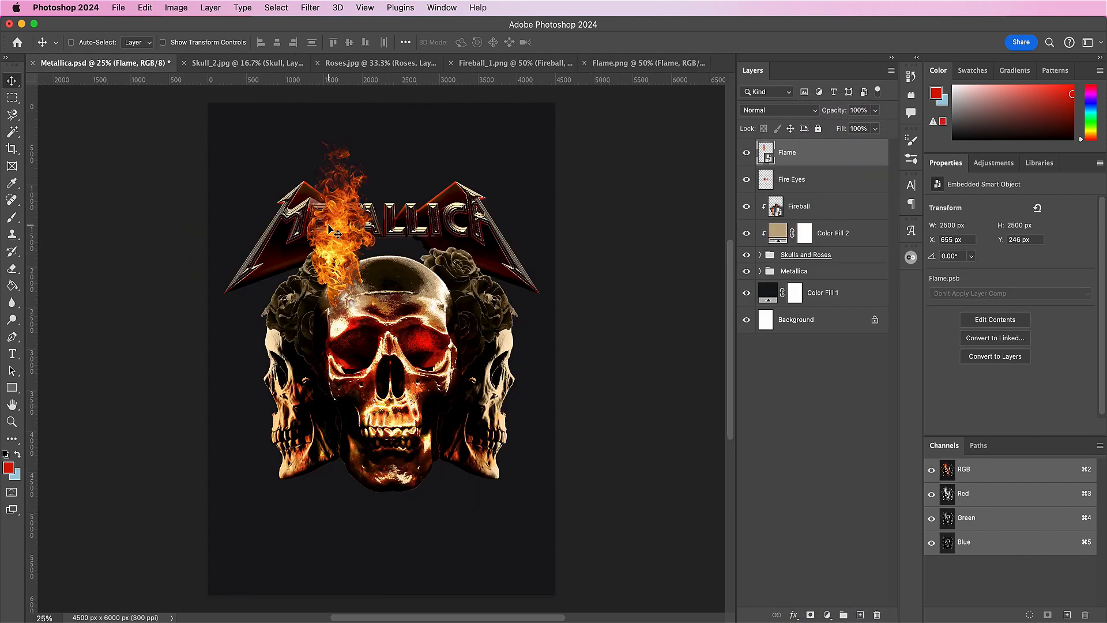
{"action": "key", "text": "super+t"}
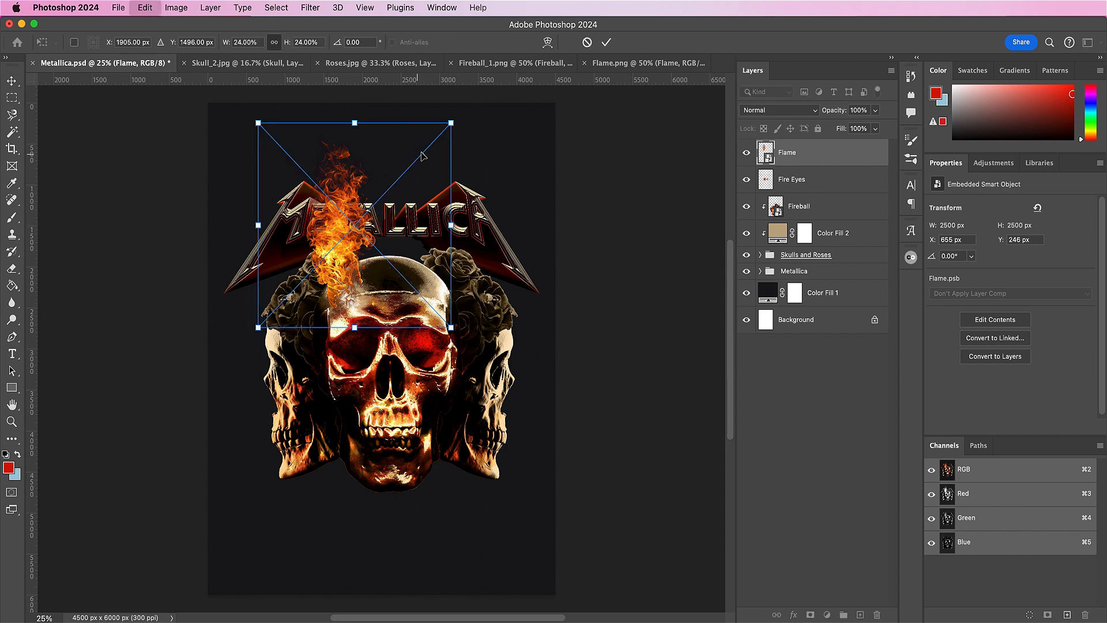
{"action": "left_click_drag", "start_coordinate": [407, 113], "coordinate": [465, 278]}
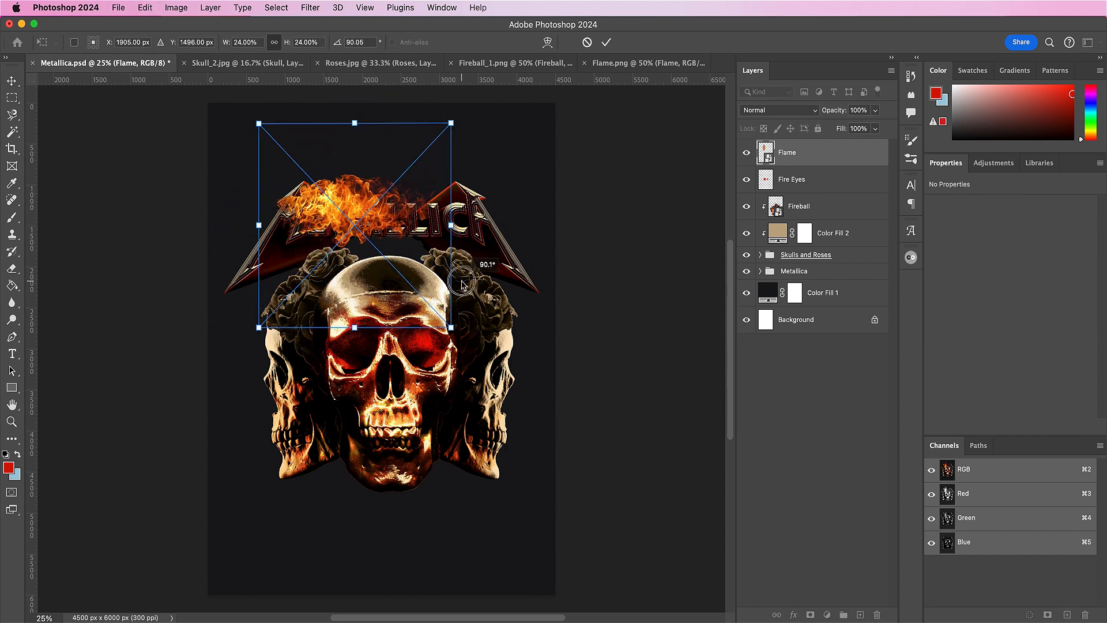
{"action": "left_click_drag", "start_coordinate": [378, 234], "coordinate": [411, 267]}
{"action": "left_click_drag", "start_coordinate": [289, 275], "coordinate": [257, 274]}
{"action": "left_click_drag", "start_coordinate": [380, 309], "coordinate": [400, 304]}
{"action": "key", "text": "Return"}
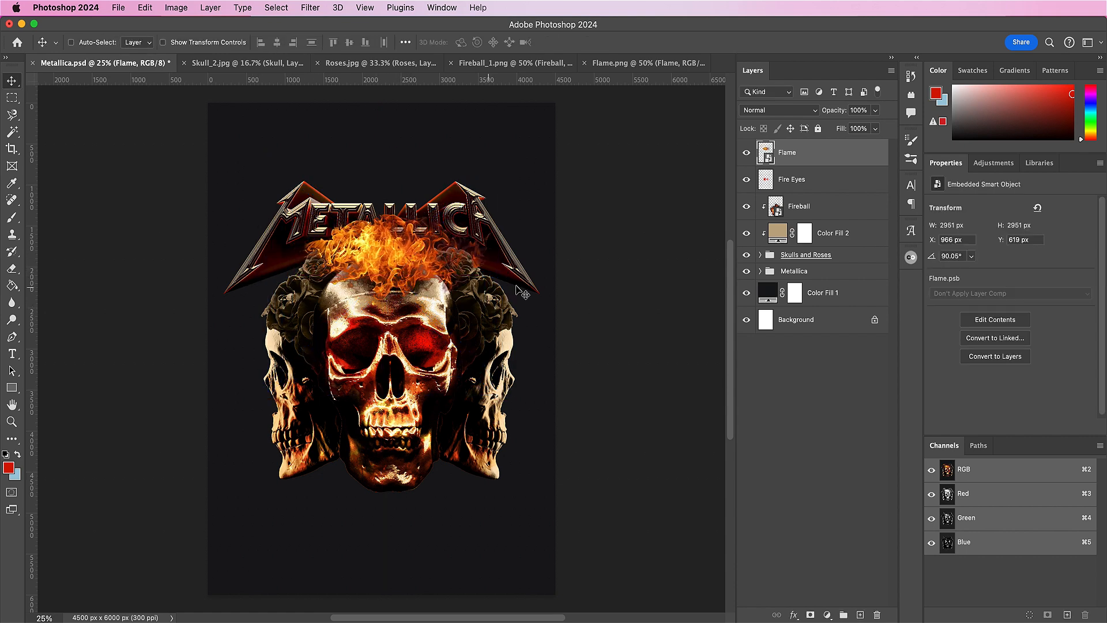
Step: Move Flame below the Skulls and Roses group, lower it behind the skull's crown, and place a duplicate below the Metallica group
{"action": "left_click_drag", "start_coordinate": [829, 154], "coordinate": [829, 265]}
{"action": "left_click_drag", "start_coordinate": [380, 245], "coordinate": [378, 260]}
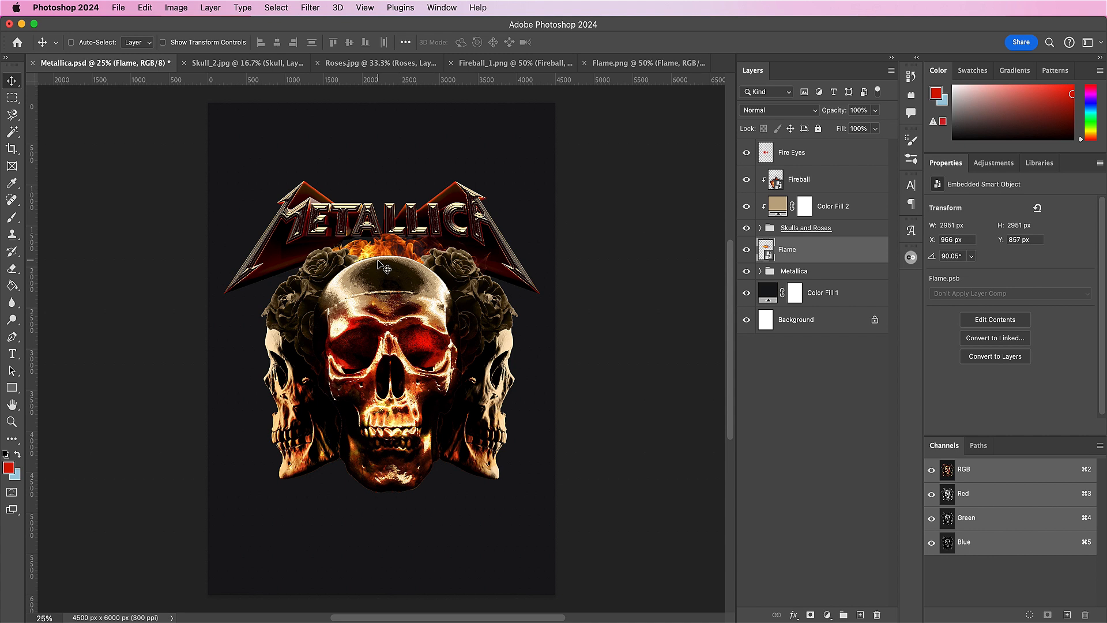
{"action": "left_click_drag", "start_coordinate": [835, 254], "coordinate": [860, 615]}
{"action": "left_click_drag", "start_coordinate": [845, 257], "coordinate": [842, 311]}
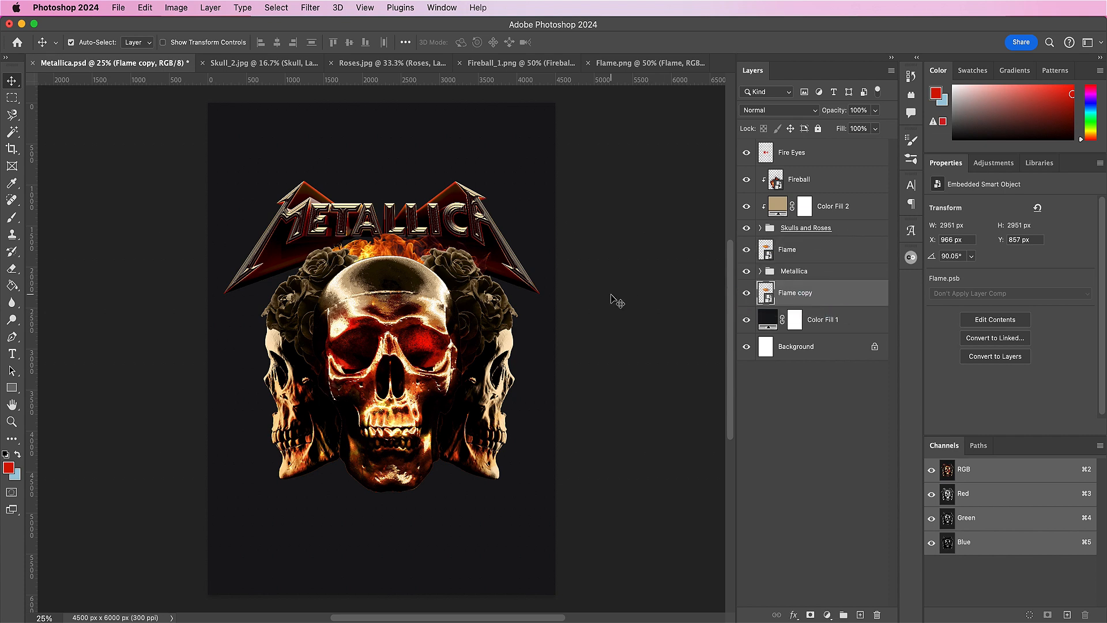
Step: Rotate the Flame copy upright to 0° and raise it so the fire rises behind the Metallica logo
{"action": "key", "text": "super+t"}
{"action": "left_click_drag", "start_coordinate": [527, 276], "coordinate": [381, 198]}
{"action": "left_click", "coordinate": [348, 42]}
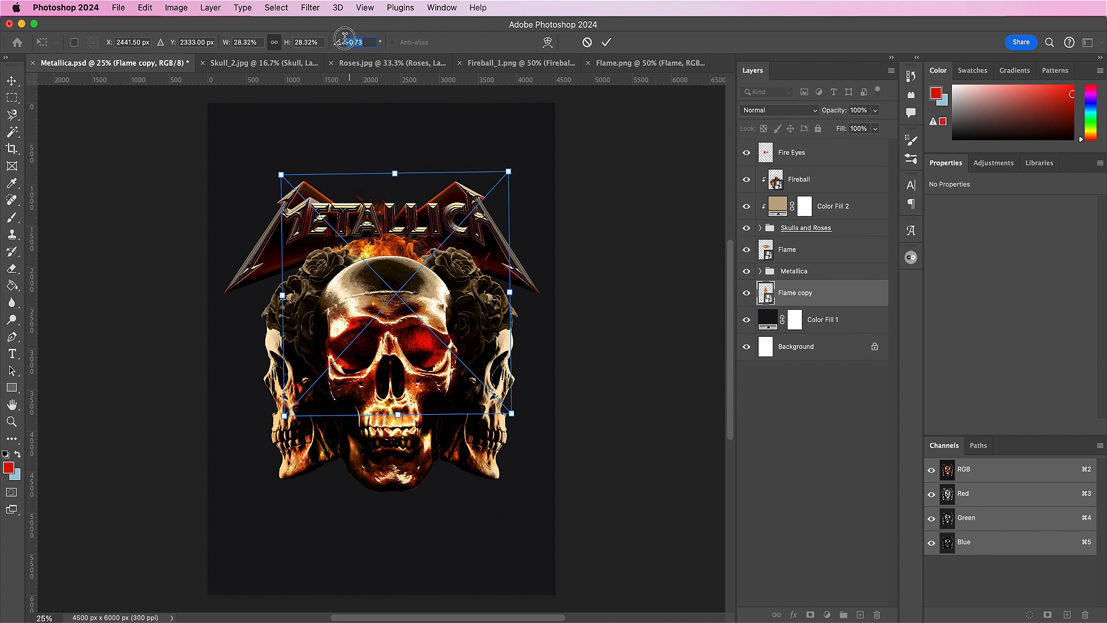
{"action": "type", "text": "0"}
{"action": "left_click_drag", "start_coordinate": [420, 360], "coordinate": [429, 319]}
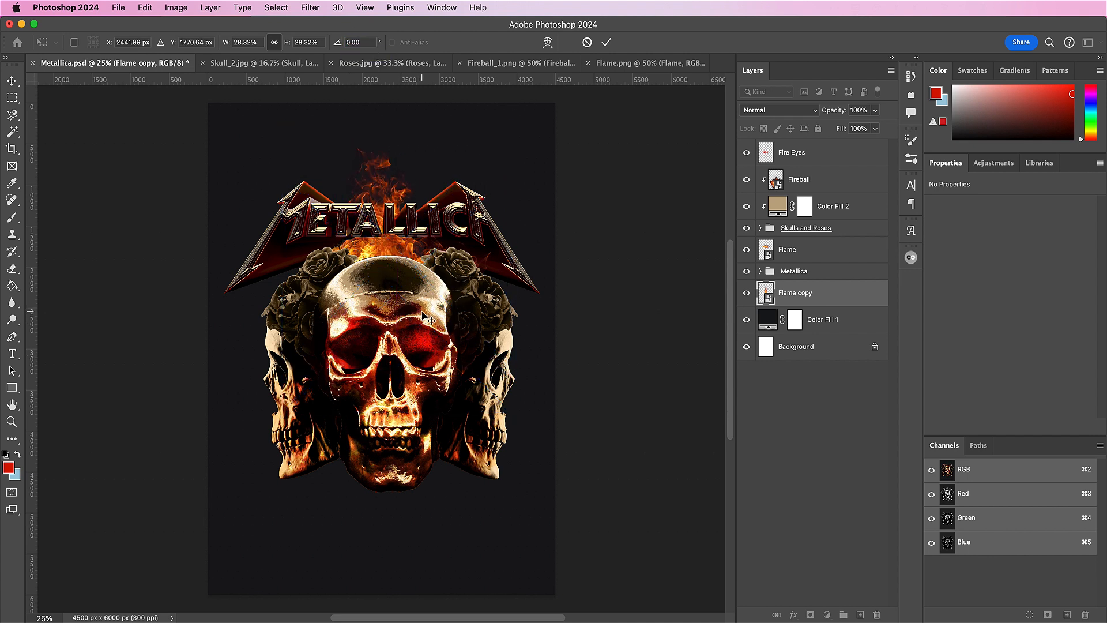
{"action": "key", "text": "Return"}
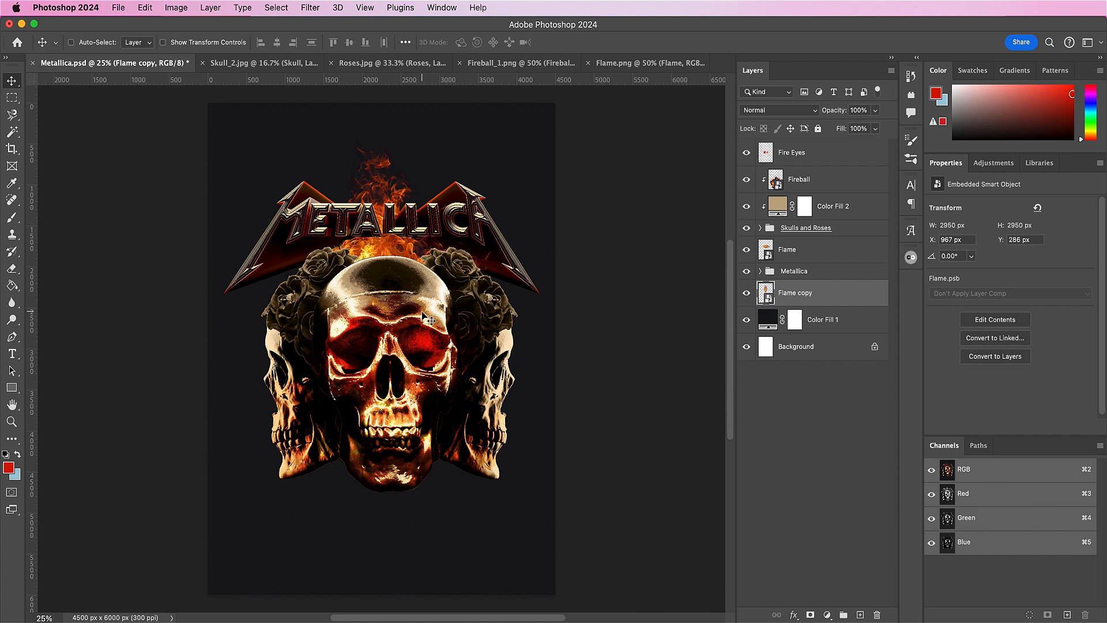
Step: Duplicate the Flame copy layer, rotate the duplicate 180° and place it so the fire hangs below the front skull's chin
{"action": "left_click_drag", "start_coordinate": [848, 293], "coordinate": [860, 615]}
{"action": "left_click_drag", "start_coordinate": [373, 216], "coordinate": [397, 410]}
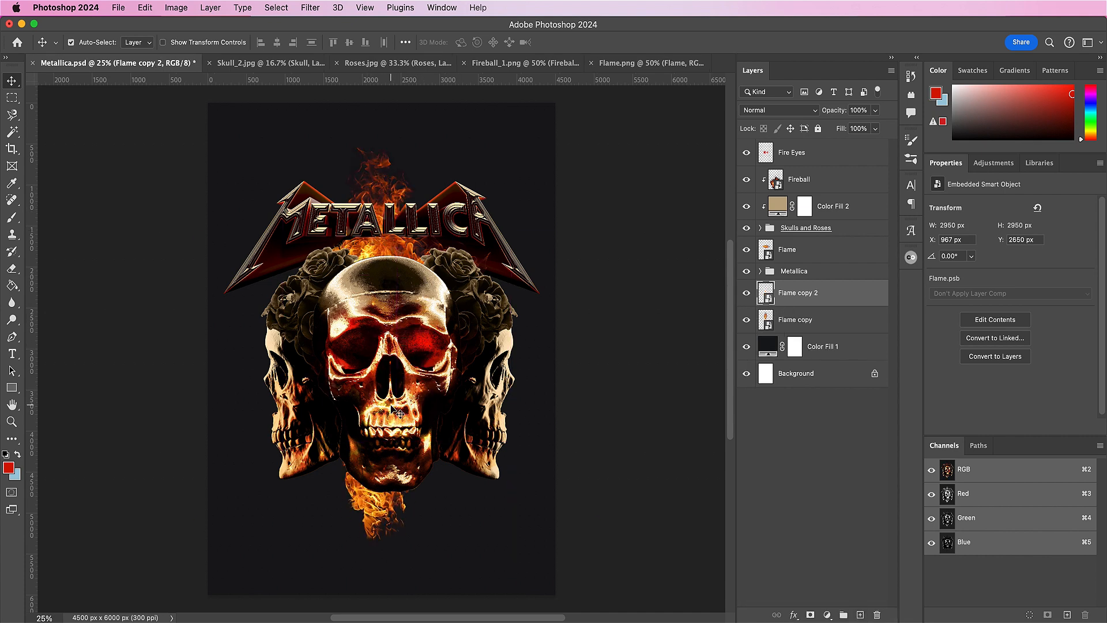
{"action": "key", "text": "ctrl+t"}
{"action": "left_click_drag", "start_coordinate": [433, 282], "coordinate": [371, 529]}
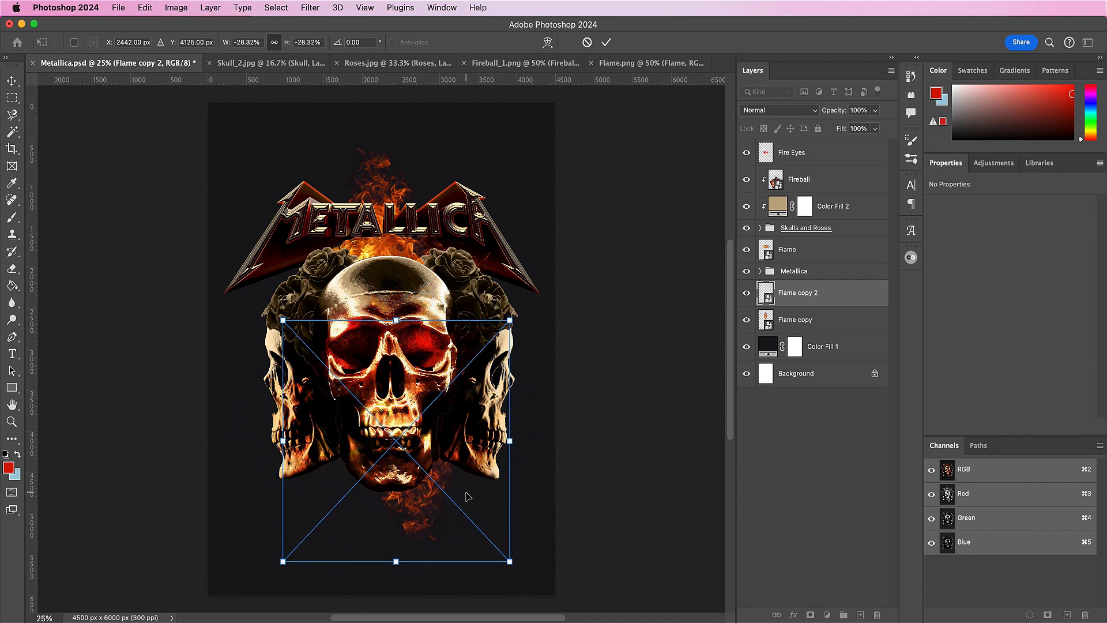
{"action": "left_click_drag", "start_coordinate": [459, 494], "coordinate": [440, 506]}
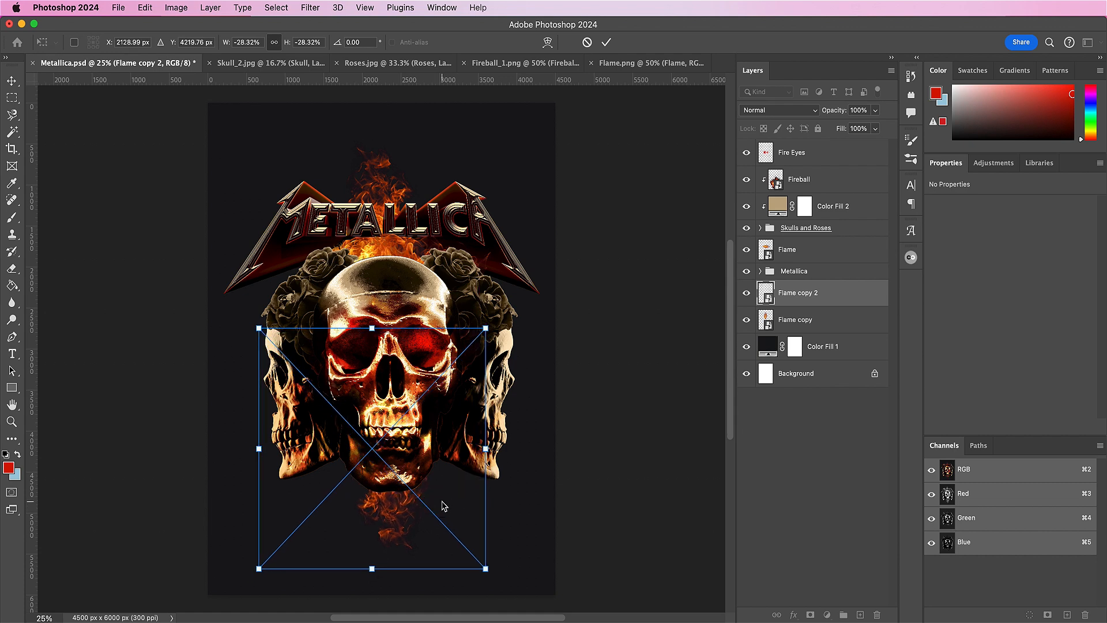
{"action": "key", "text": "Return"}
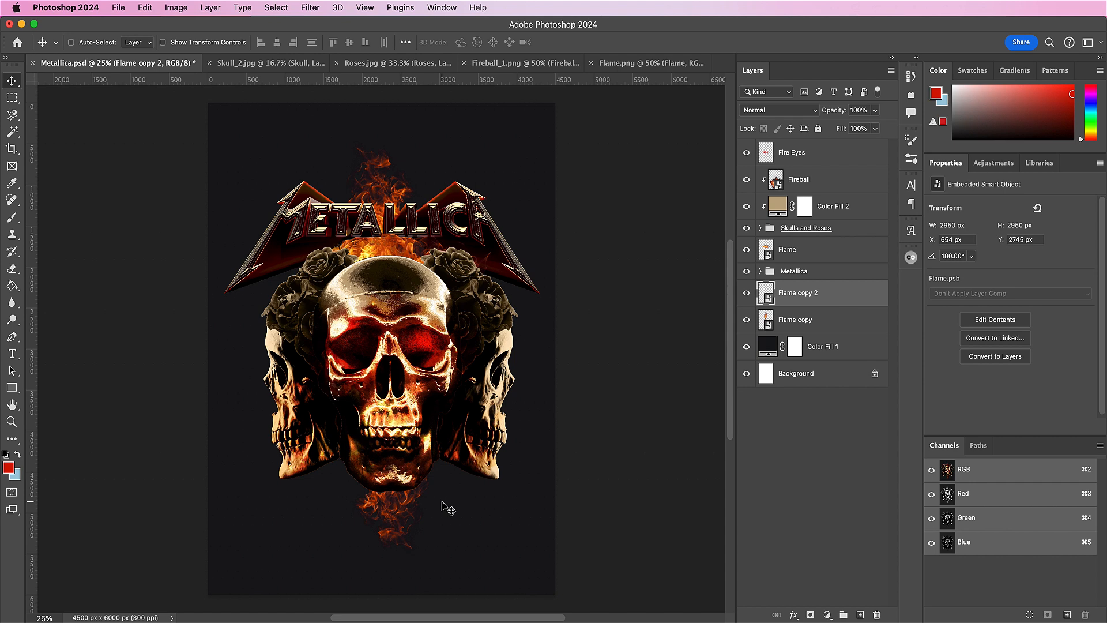
Step: Open Sword.jpg from the Assets folder and rename its Background layer "Sword"
{"action": "key", "text": "super+o"}
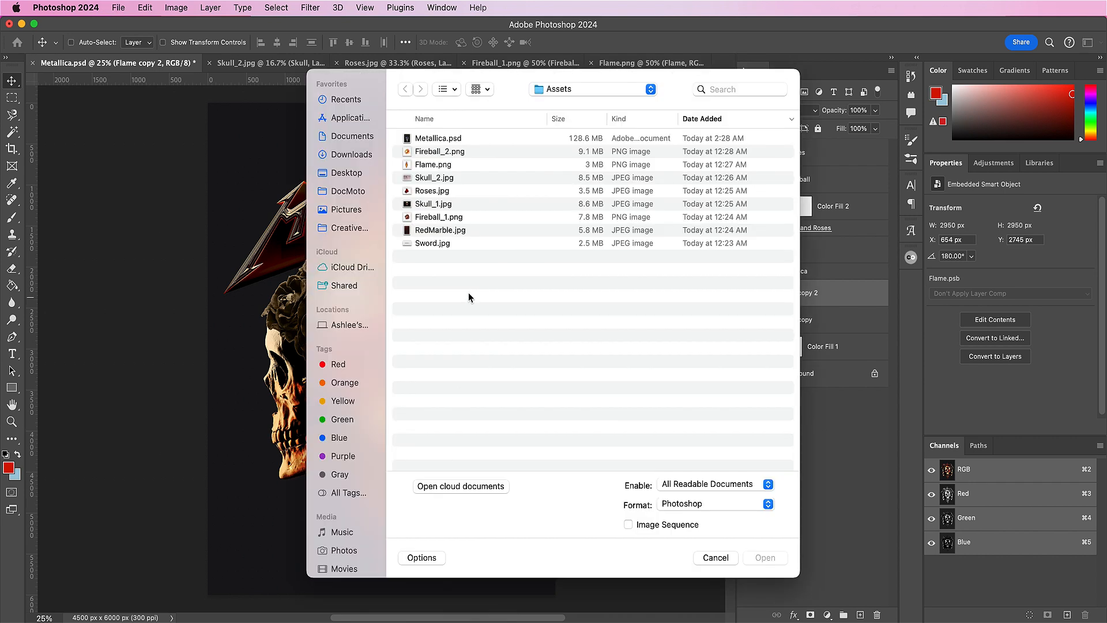
{"action": "double_click", "coordinate": [436, 245]}
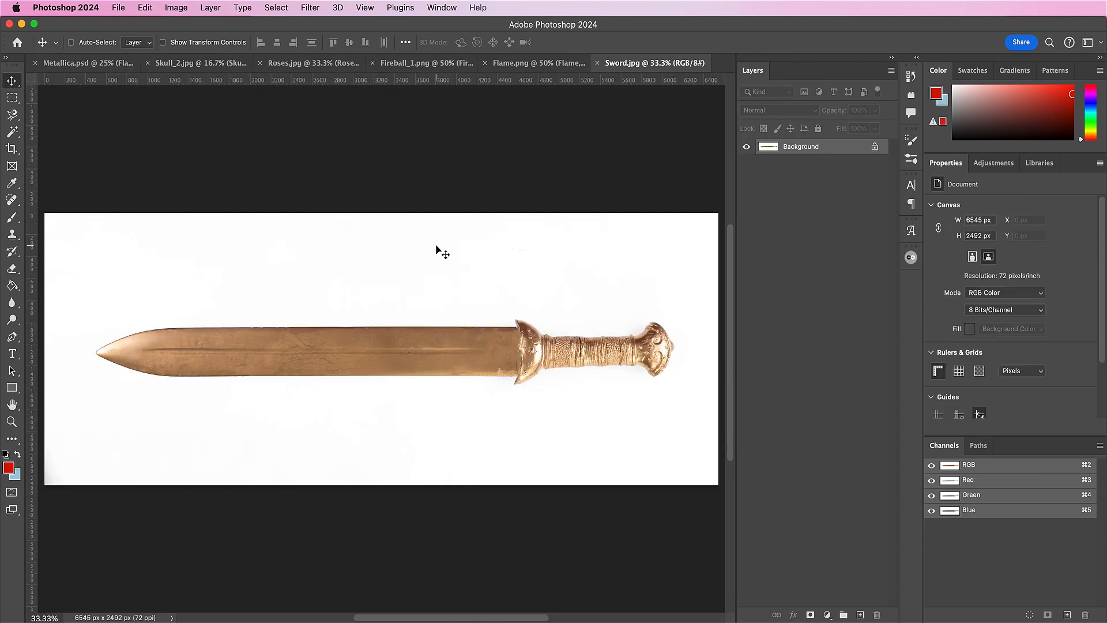
{"action": "double_click", "coordinate": [800, 148]}
{"action": "type", "text": "Sword"}
{"action": "key", "text": "Return"}
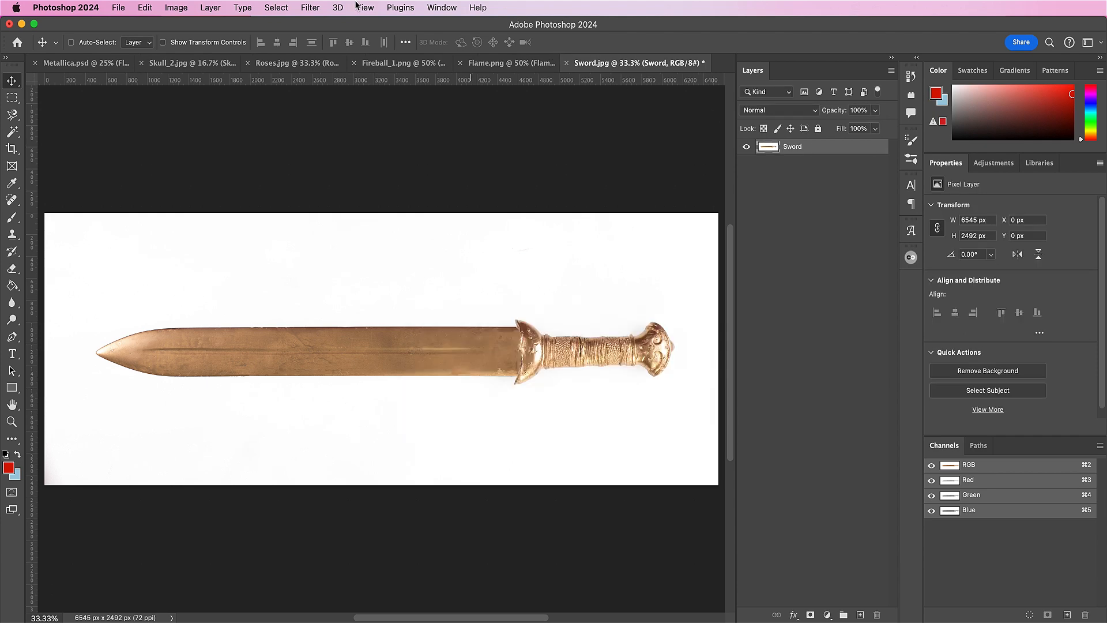
Step: Select the sword as the subject, convert its layer to a Smart Object and mask out the white background
{"action": "left_click", "coordinate": [268, 4]}
{"action": "left_click", "coordinate": [306, 159]}
{"action": "right_click", "coordinate": [840, 148]}
{"action": "left_click", "coordinate": [853, 318]}
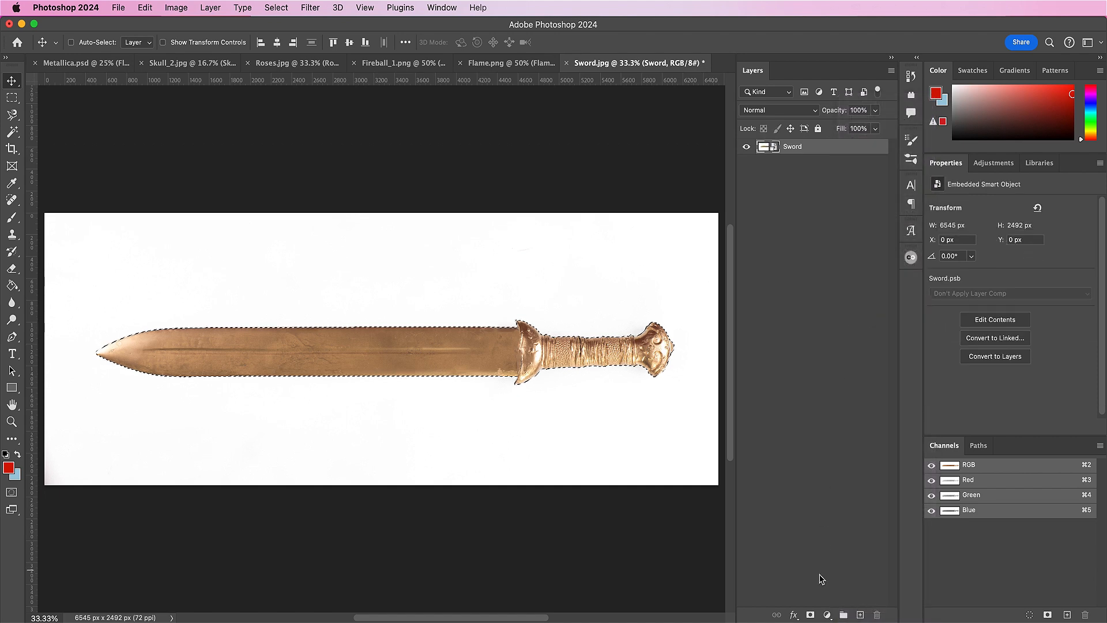
{"action": "left_click", "coordinate": [810, 614]}
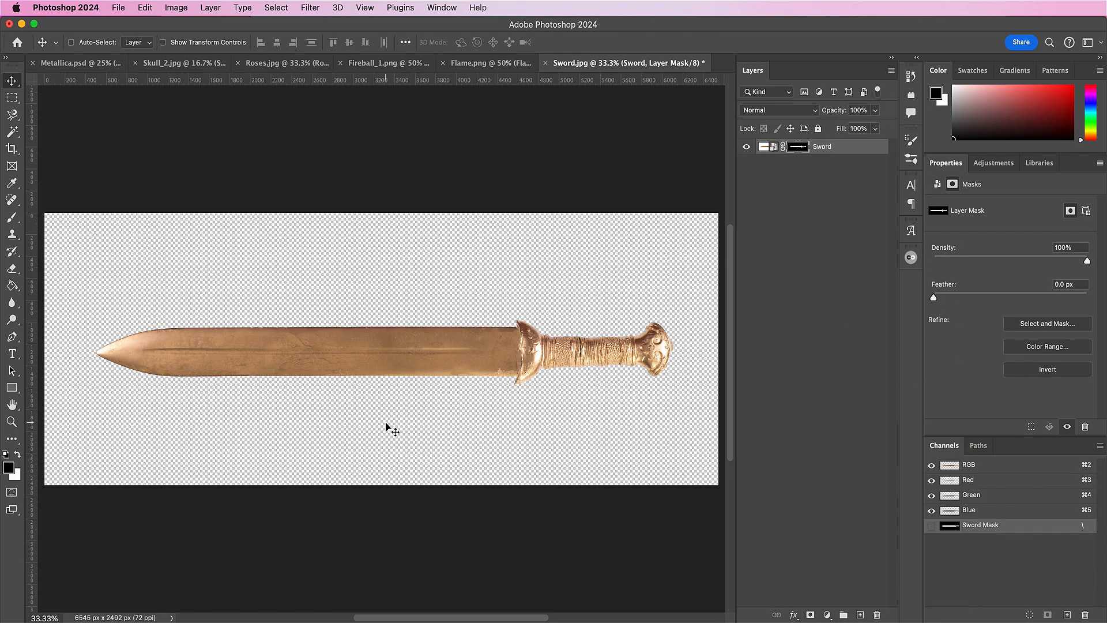
Step: Bring the masked Sword layer into Metallica.psd and rotate it 90° so the blade points up
{"action": "left_click_drag", "start_coordinate": [285, 345], "coordinate": [315, 319]}
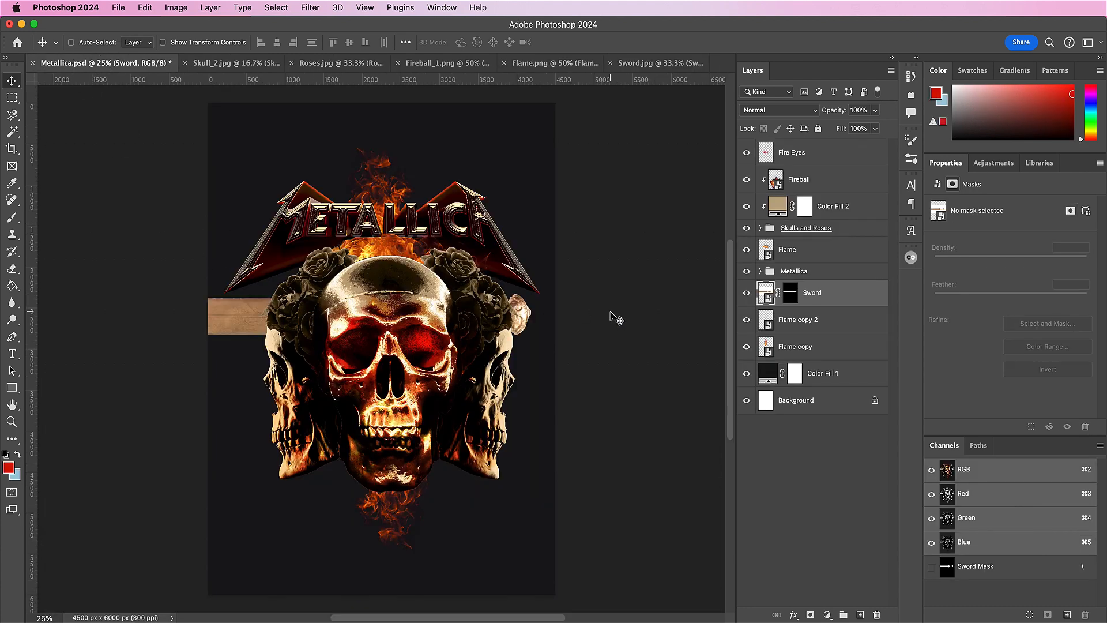
{"action": "key", "text": "super+t"}
{"action": "left_click_drag", "start_coordinate": [446, 178], "coordinate": [440, 456]}
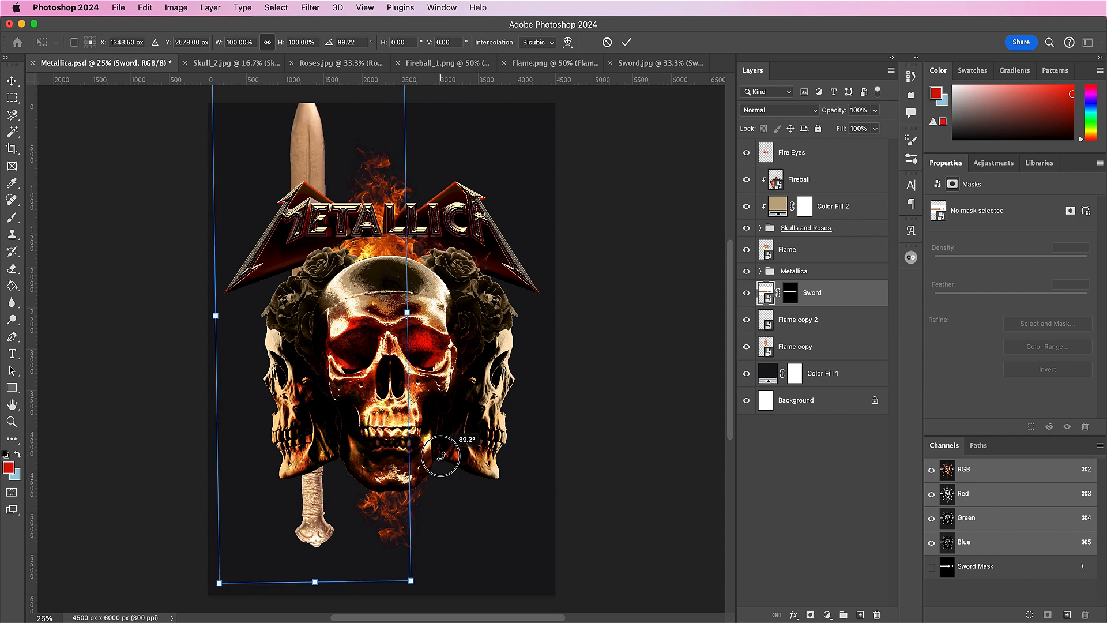
{"action": "left_click", "coordinate": [349, 42]}
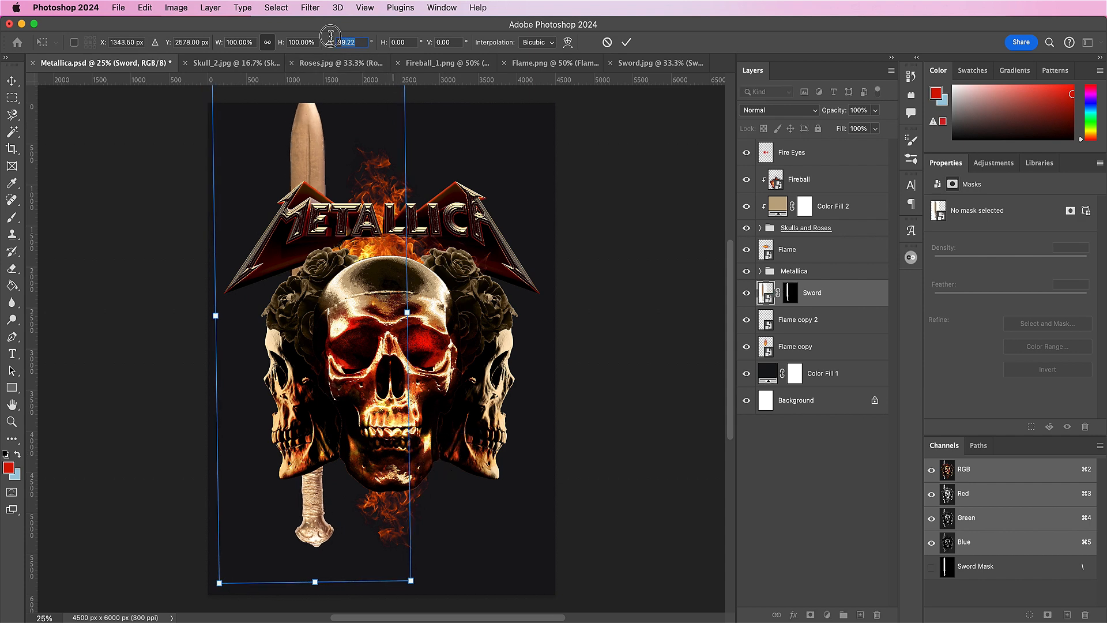
{"action": "type", "text": "90"}
{"action": "key", "text": "Return"}
Step: Center the sword vertically behind the logo and front skull, and move its layer below Flame copy
{"action": "left_click_drag", "start_coordinate": [317, 217], "coordinate": [391, 239]}
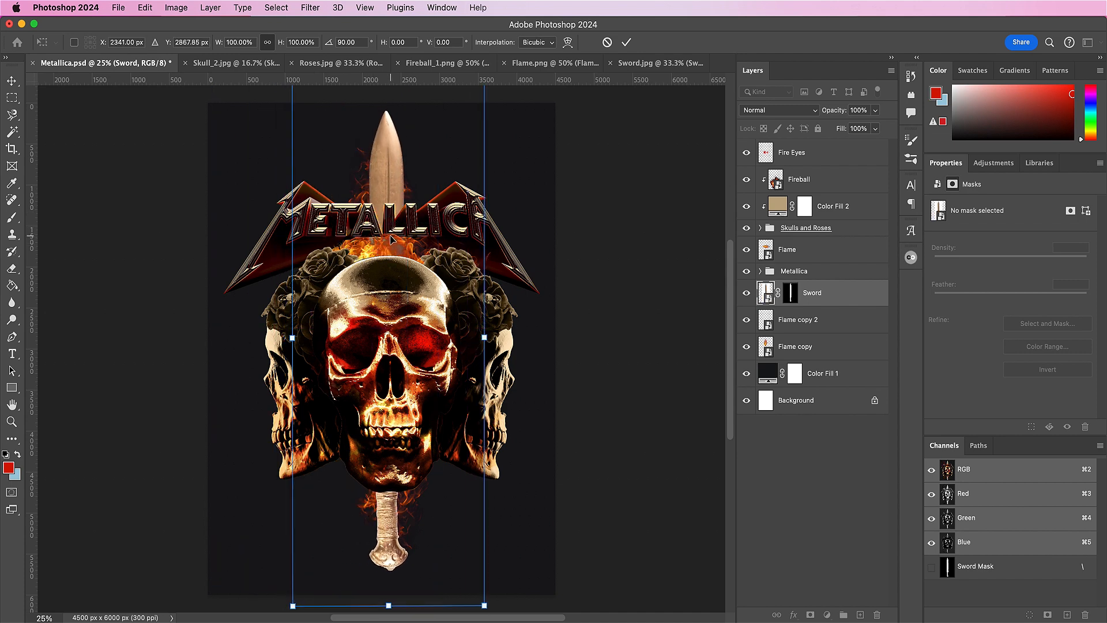
{"action": "key", "text": "shift+Left"}
{"action": "key", "text": "shift+Left"}
{"action": "key", "text": "shift+Left"}
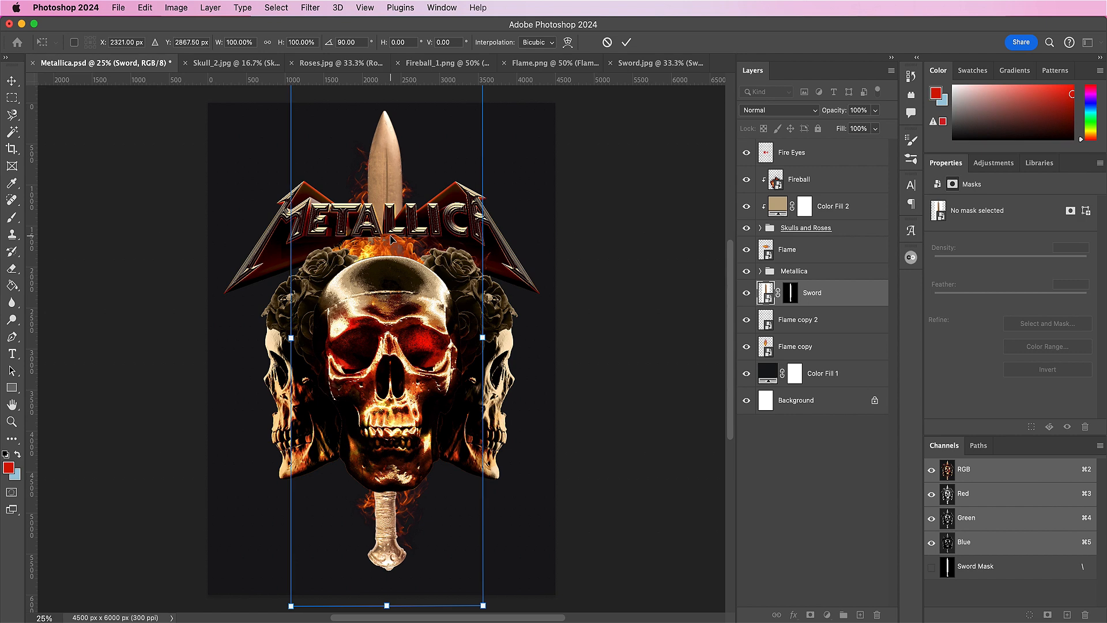
{"action": "key", "text": "Return"}
{"action": "left_click_drag", "start_coordinate": [848, 295], "coordinate": [851, 354]}
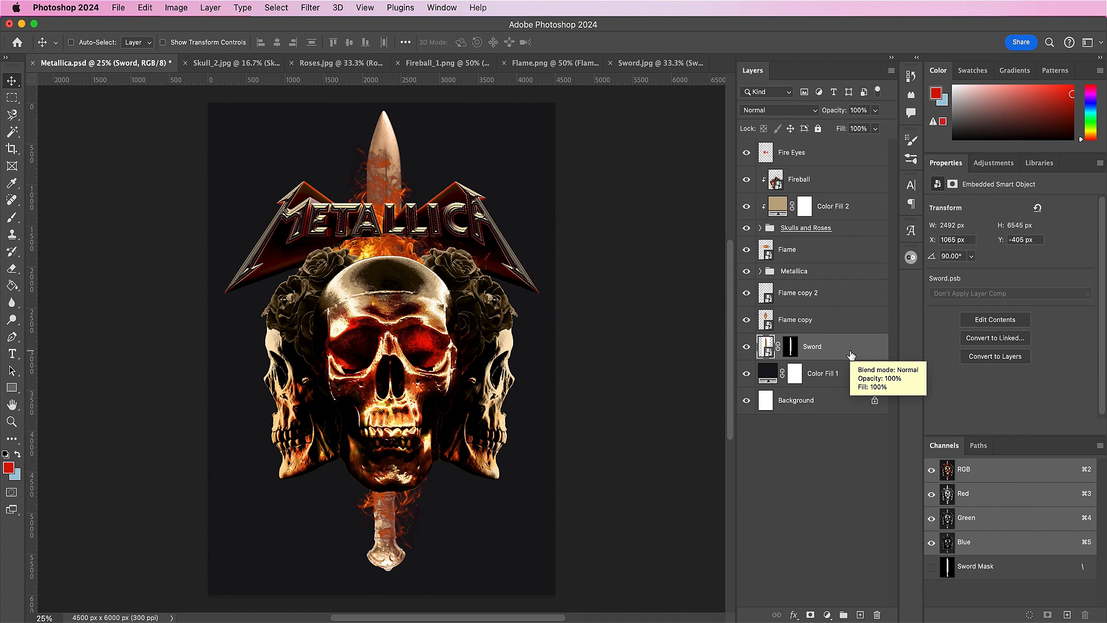
Step: Add a Levels adjustment clipped to the Sword layer, with input levels of 108, 0.39 and 222
{"action": "left_click", "coordinate": [827, 615]}
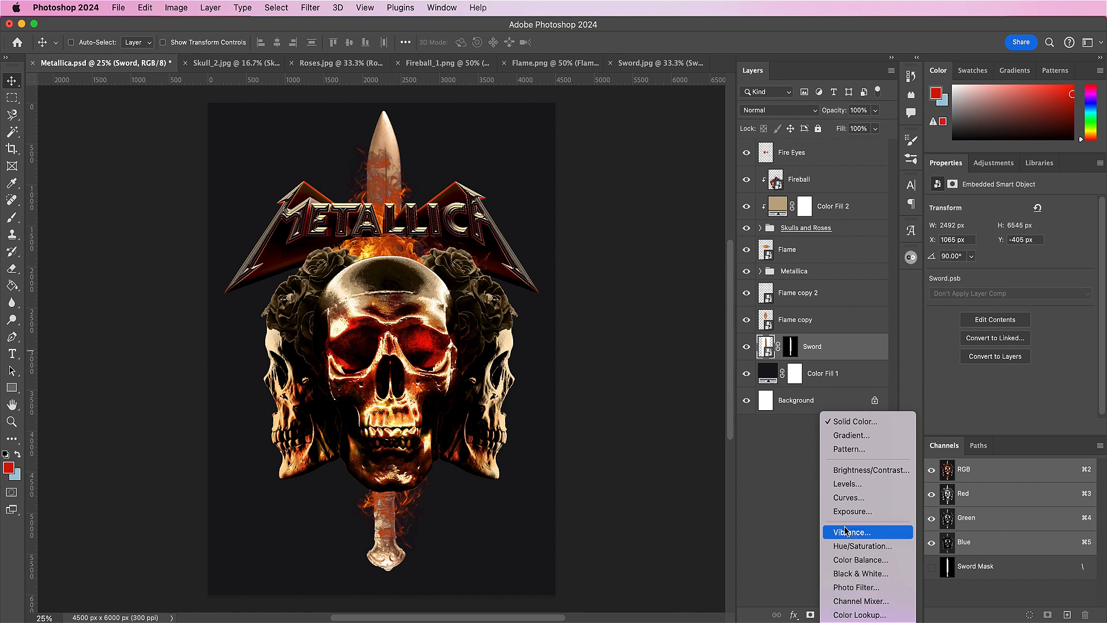
{"action": "left_click", "coordinate": [835, 483]}
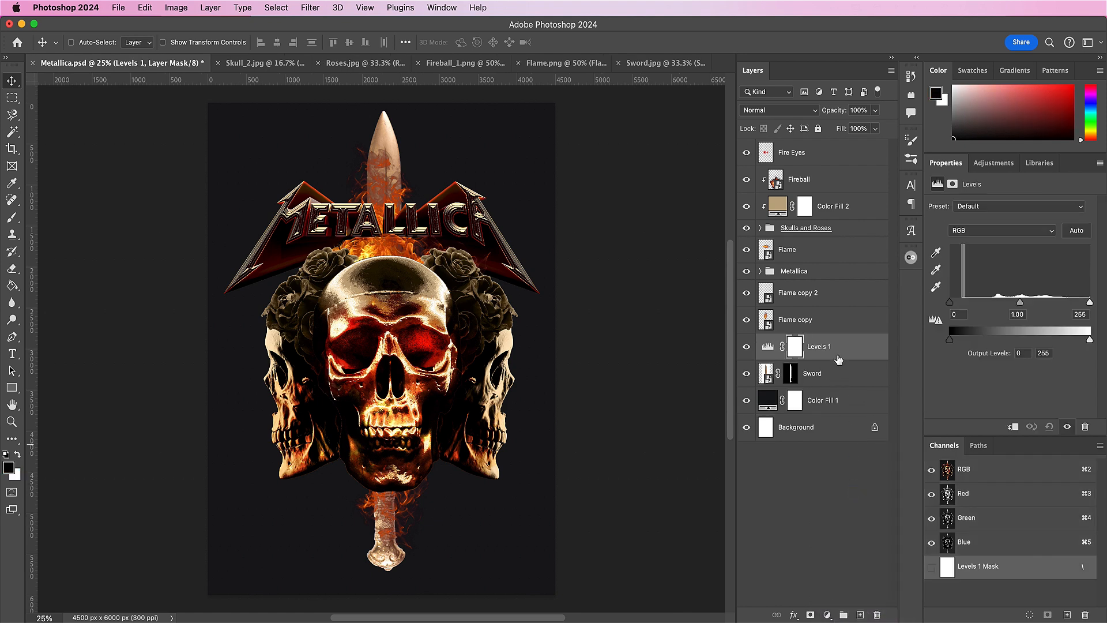
{"action": "right_click", "coordinate": [837, 359]}
{"action": "left_click", "coordinate": [855, 417]}
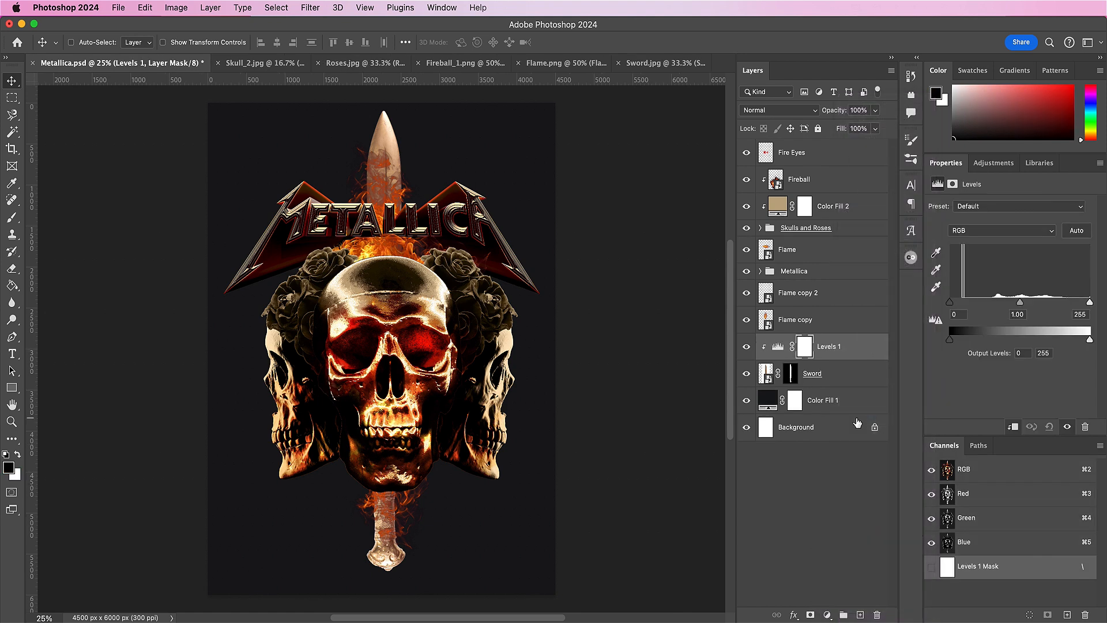
{"action": "left_click", "coordinate": [962, 312]}
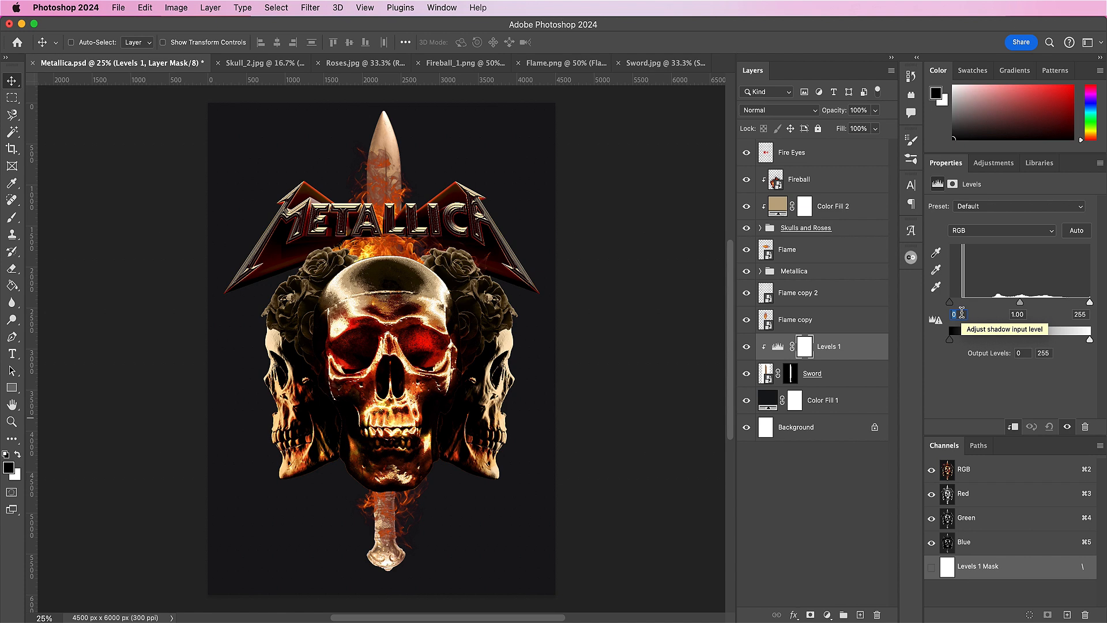
{"action": "type", "text": "108"}
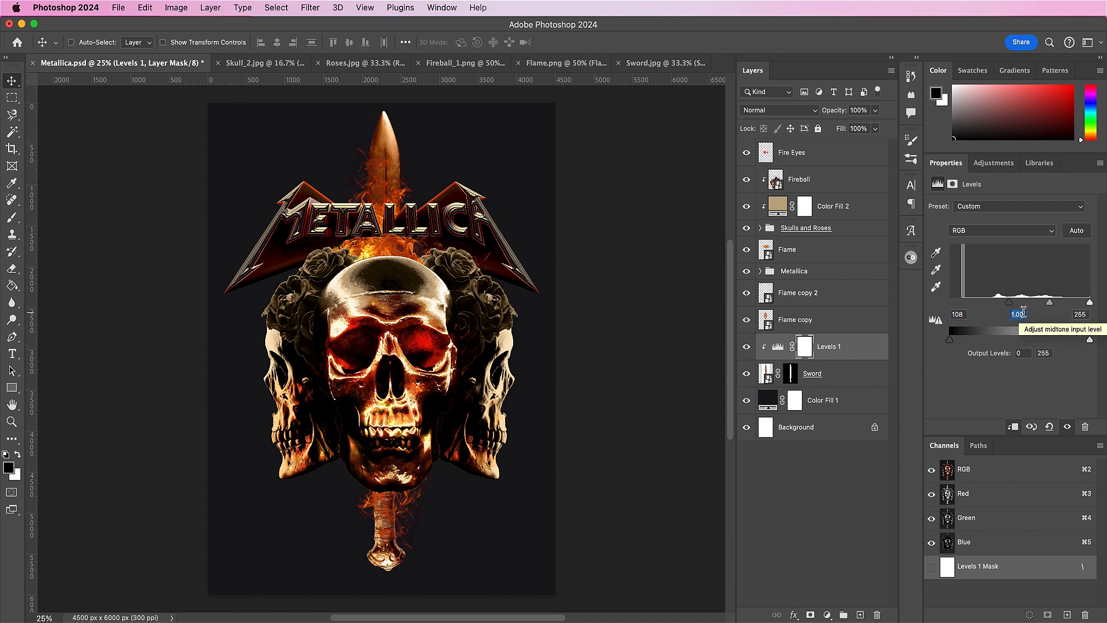
{"action": "type", "text": "0.39"}
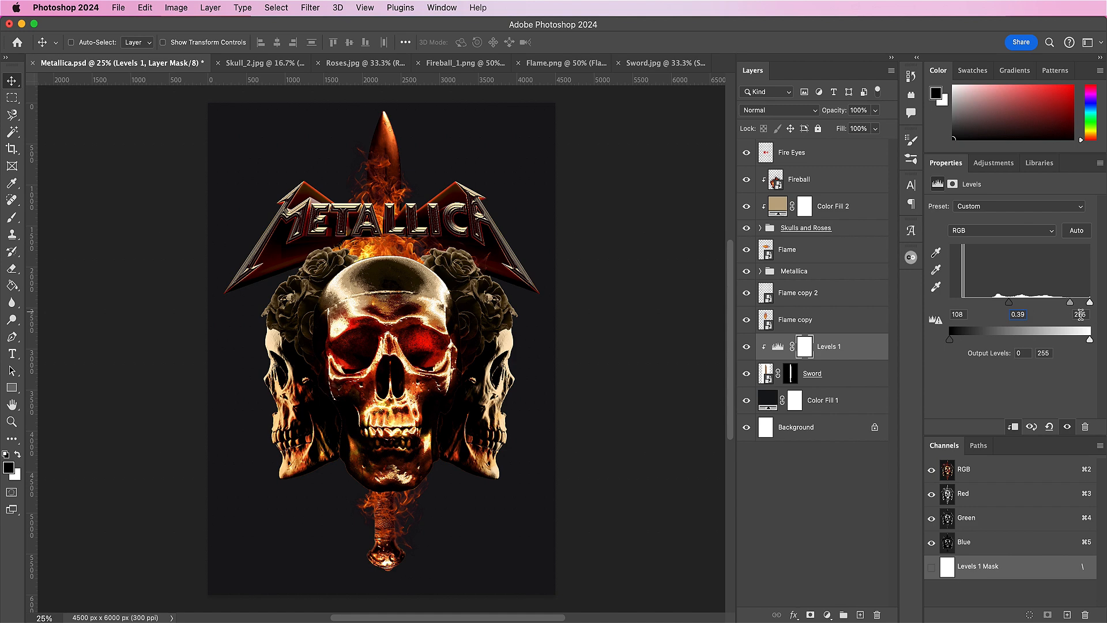
{"action": "type", "text": "222"}
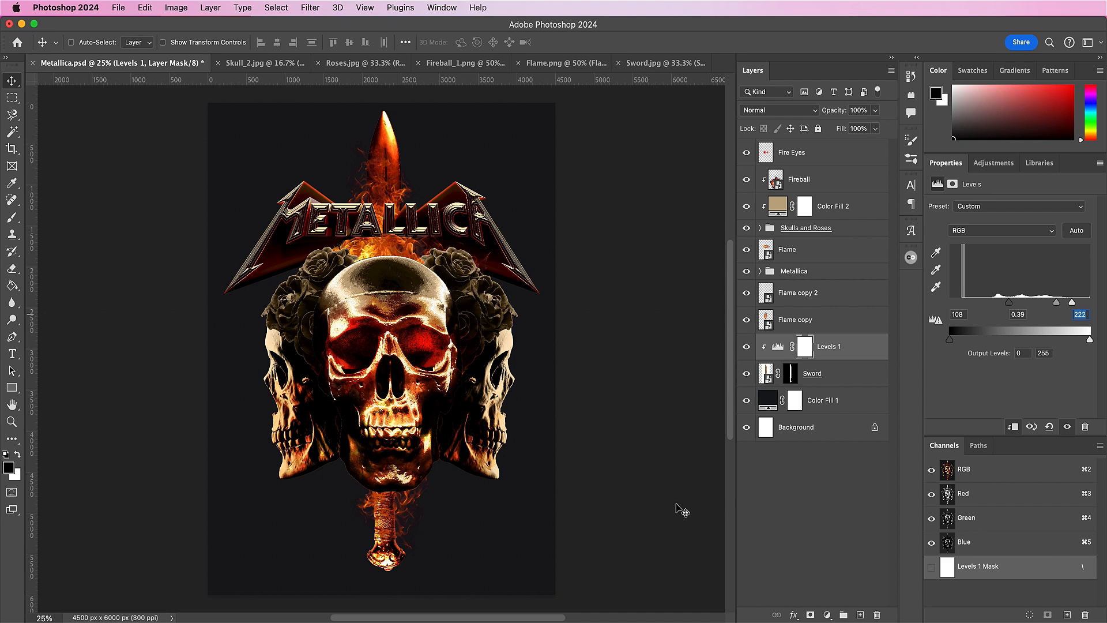
Step: Open Fireball_2.png from the Assets folder, rename its layer "Fireball 2" and convert it to a Smart Object
{"action": "left_click", "coordinate": [119, 7]}
{"action": "left_click", "coordinate": [126, 35]}
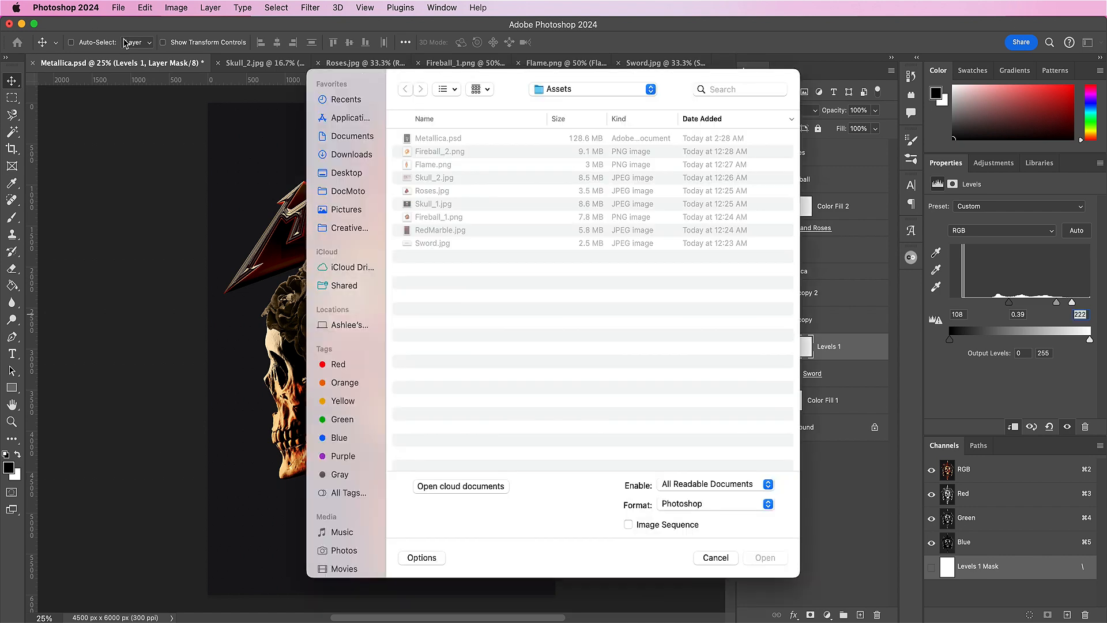
{"action": "double_click", "coordinate": [413, 152]}
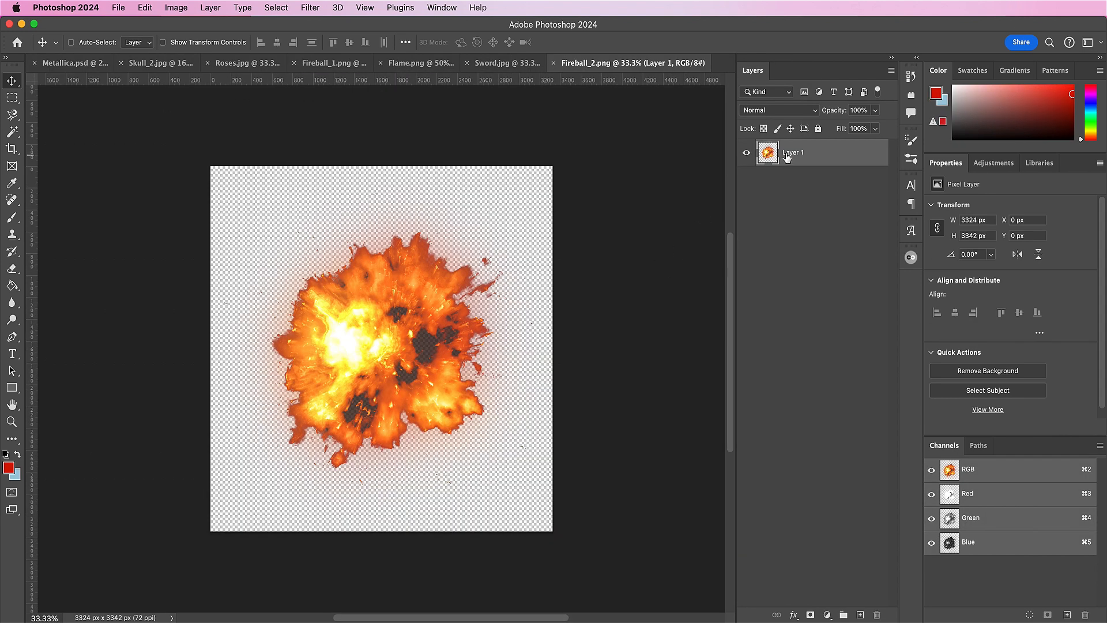
{"action": "double_click", "coordinate": [785, 154]}
{"action": "type", "text": "Fireball 2"}
{"action": "key", "text": "Return"}
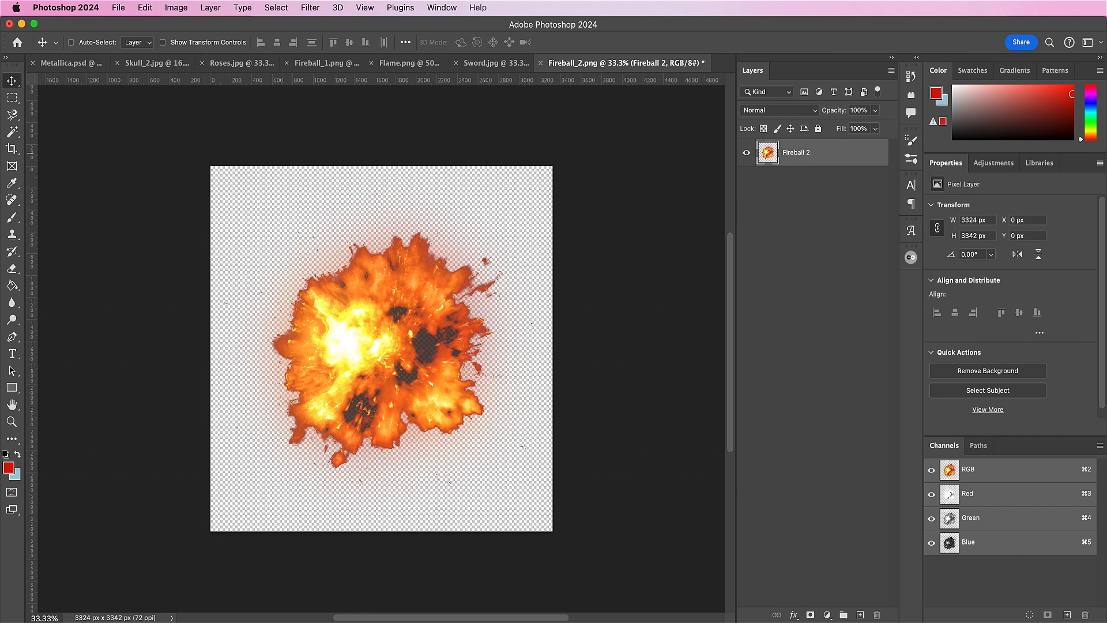
{"action": "right_click", "coordinate": [822, 155]}
{"action": "left_click", "coordinate": [852, 321]}
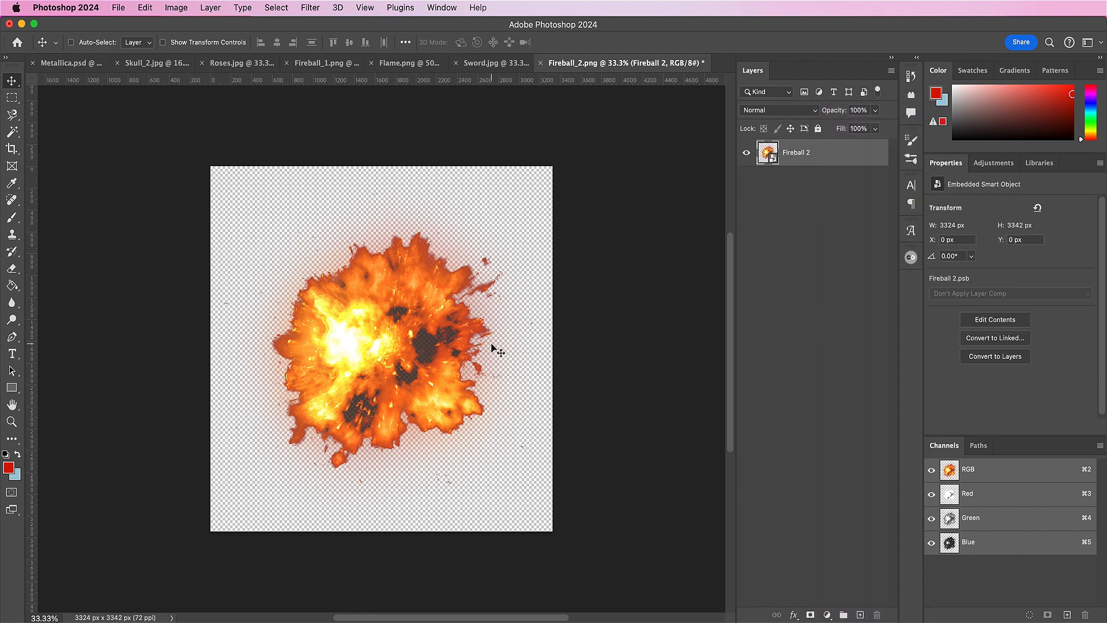
Step: Bring Fireball 2 into Metallica.psd, move it below the Sword layer and position the explosion behind the Metallica logo
{"action": "left_click_drag", "start_coordinate": [346, 318], "coordinate": [427, 231]}
{"action": "left_click_drag", "start_coordinate": [835, 353], "coordinate": [839, 418]}
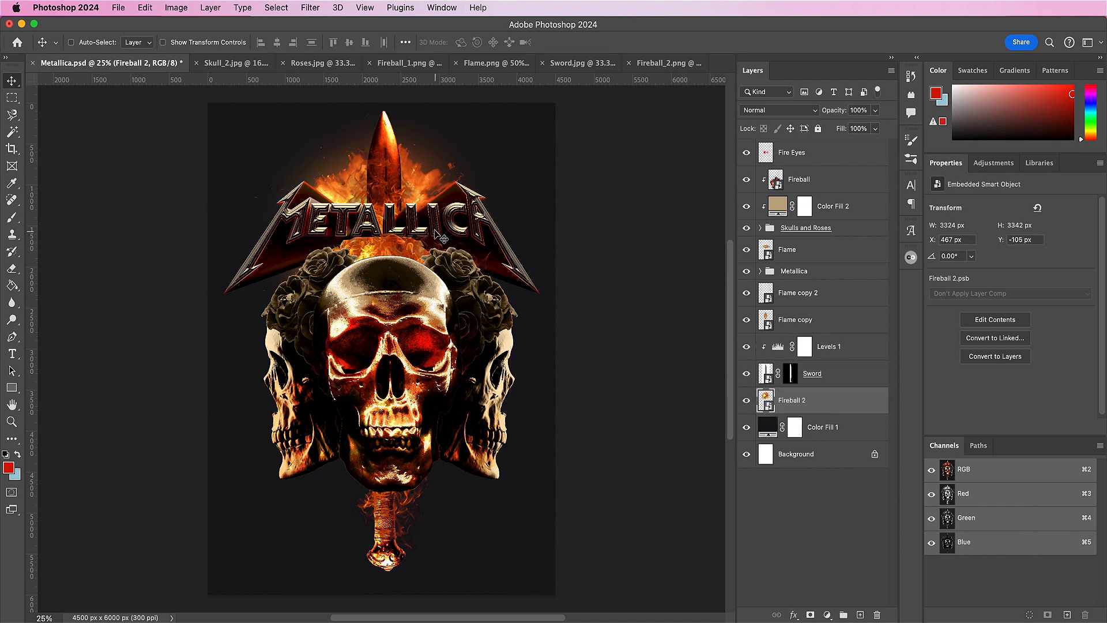
{"action": "left_click_drag", "start_coordinate": [432, 231], "coordinate": [440, 242]}
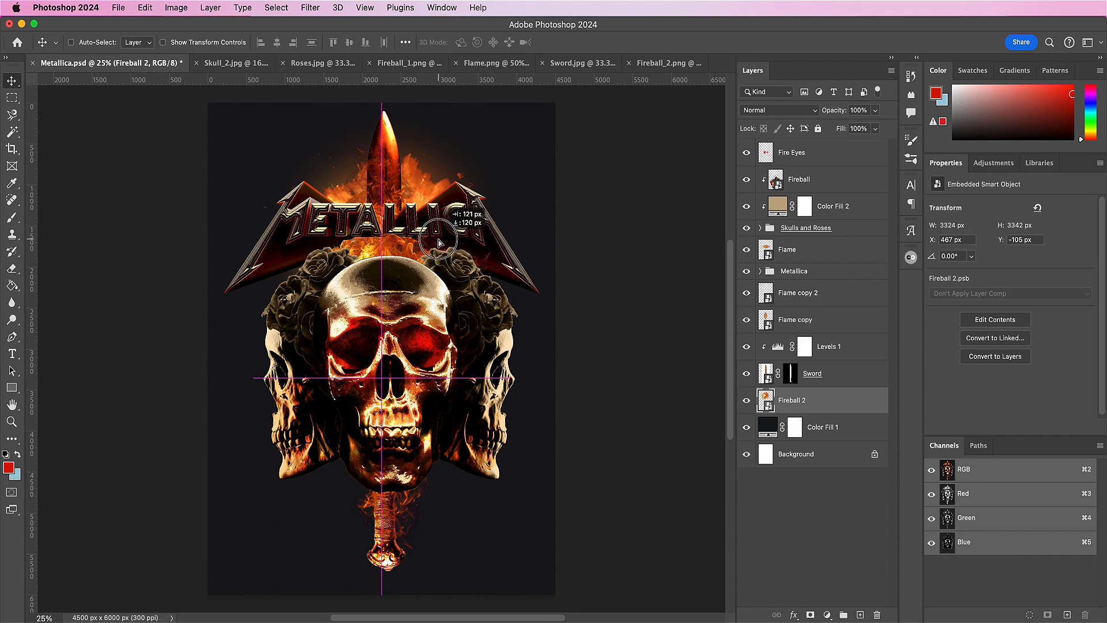
{"action": "key", "text": "shift+Down"}
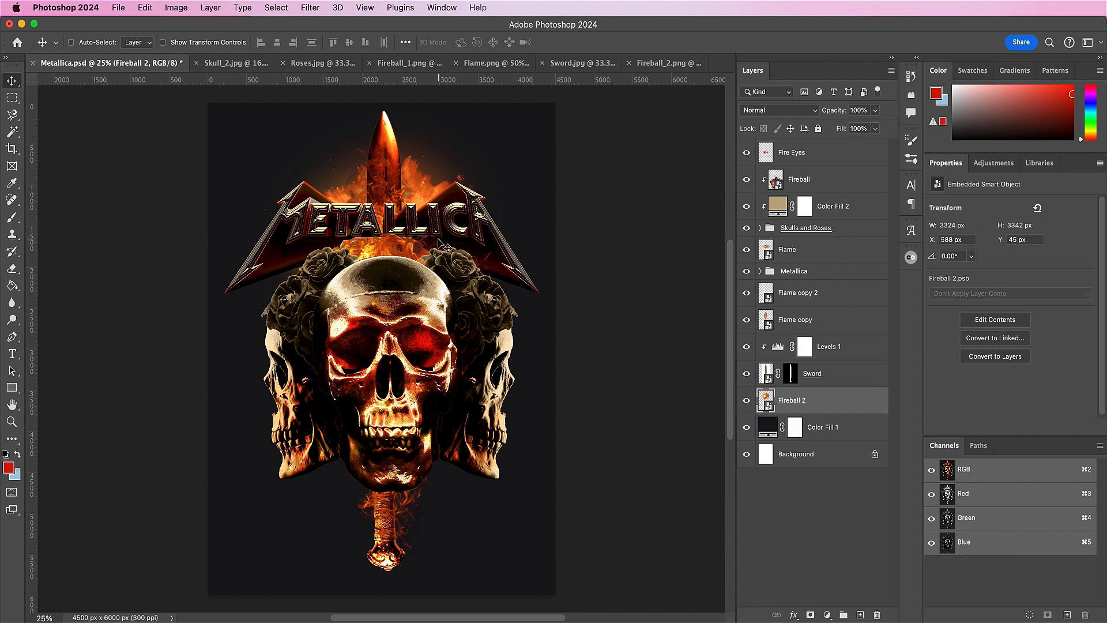
{"action": "left_click_drag", "start_coordinate": [438, 239], "coordinate": [427, 238]}
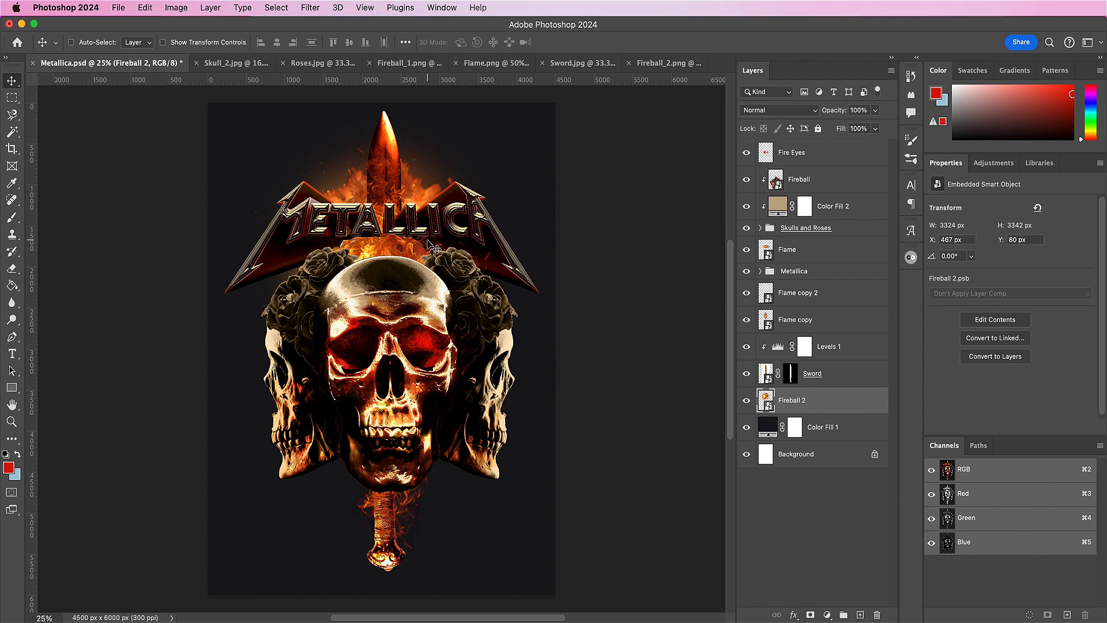
Step: Add a new layer named "Shadow" above Levels 1 and clip it to the Sword layer
{"action": "left_click", "coordinate": [853, 349]}
{"action": "left_click", "coordinate": [860, 614]}
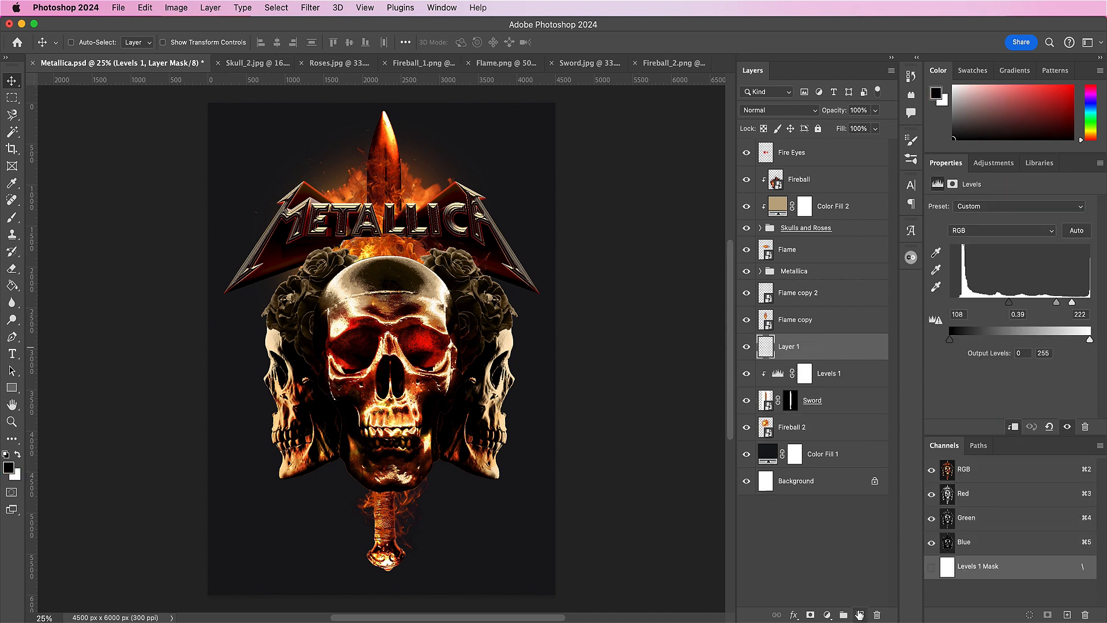
{"action": "double_click", "coordinate": [786, 346]}
{"action": "type", "text": "Shadow"}
{"action": "key", "text": "Return"}
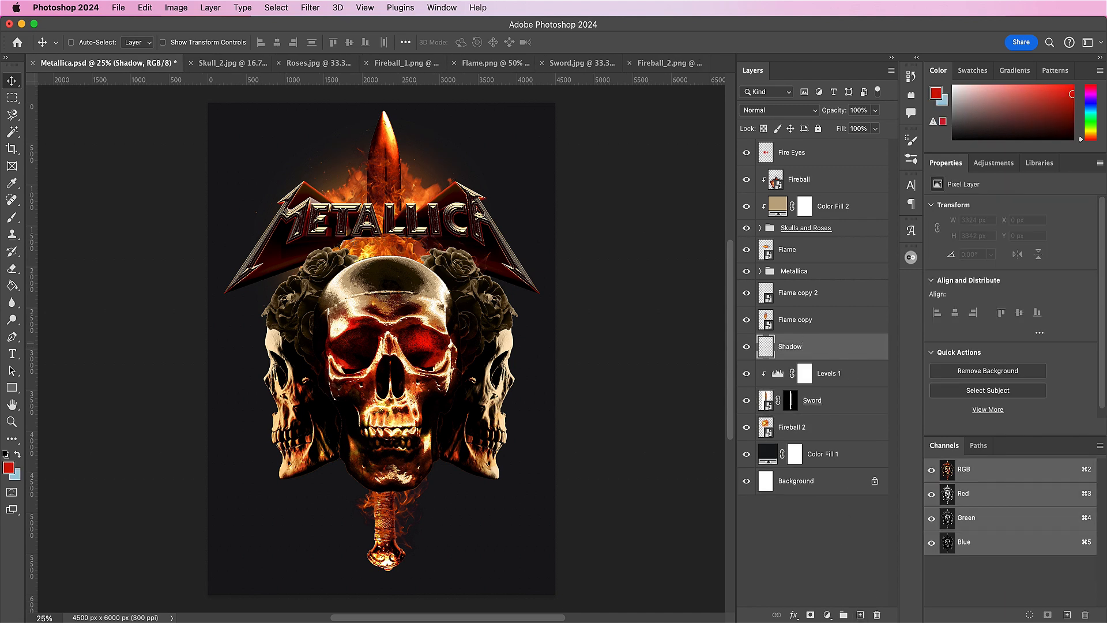
{"action": "right_click", "coordinate": [819, 348]}
{"action": "left_click", "coordinate": [841, 420]}
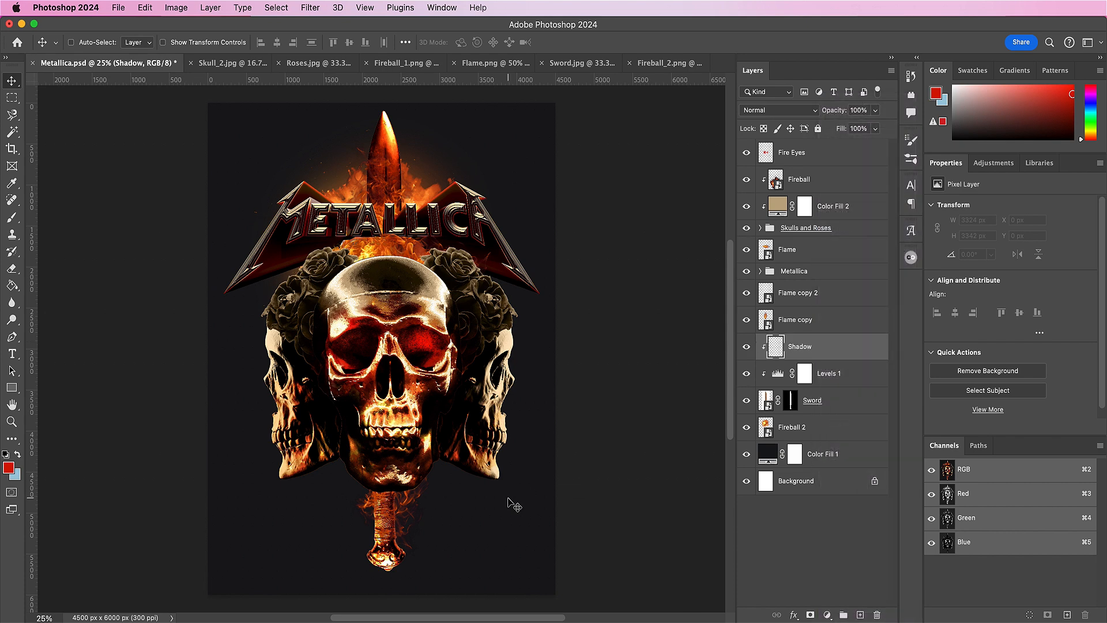
Step: Set the foreground colour to #764124 and brush a soft shadow over the sword handle just below the skull on the Shadow layer
{"action": "key", "text": "b"}
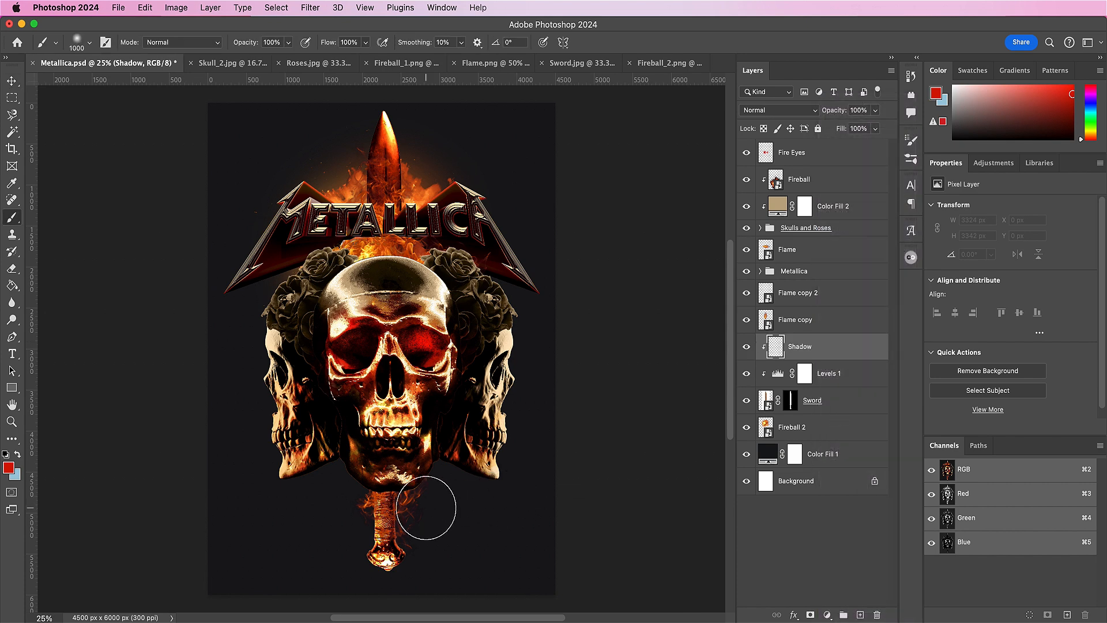
{"action": "left_click", "coordinate": [9, 468]}
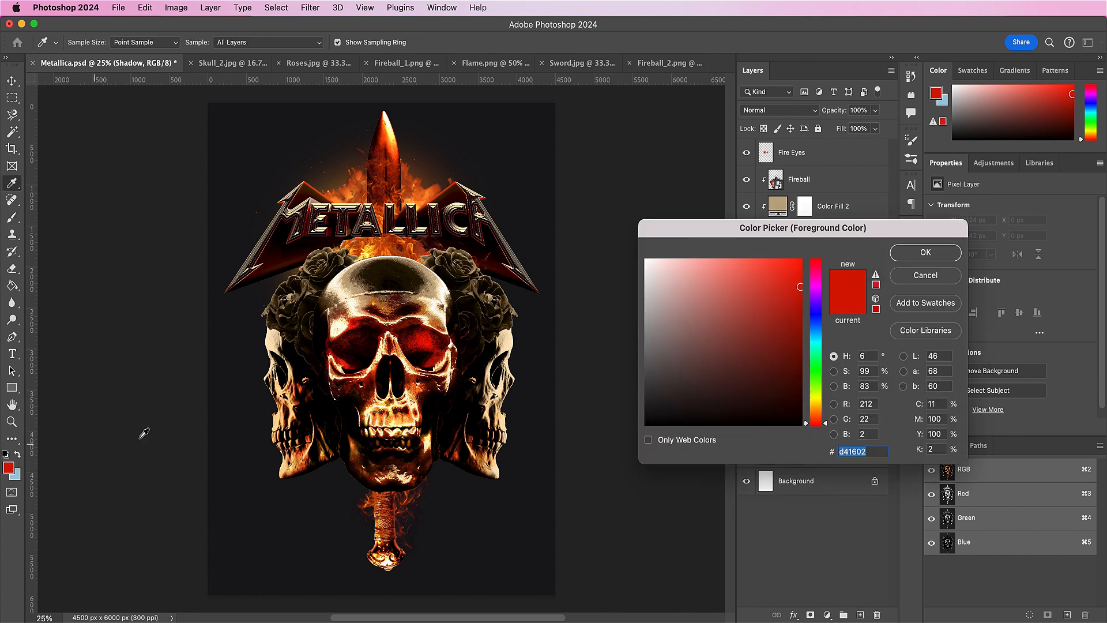
{"action": "type", "text": "764"}
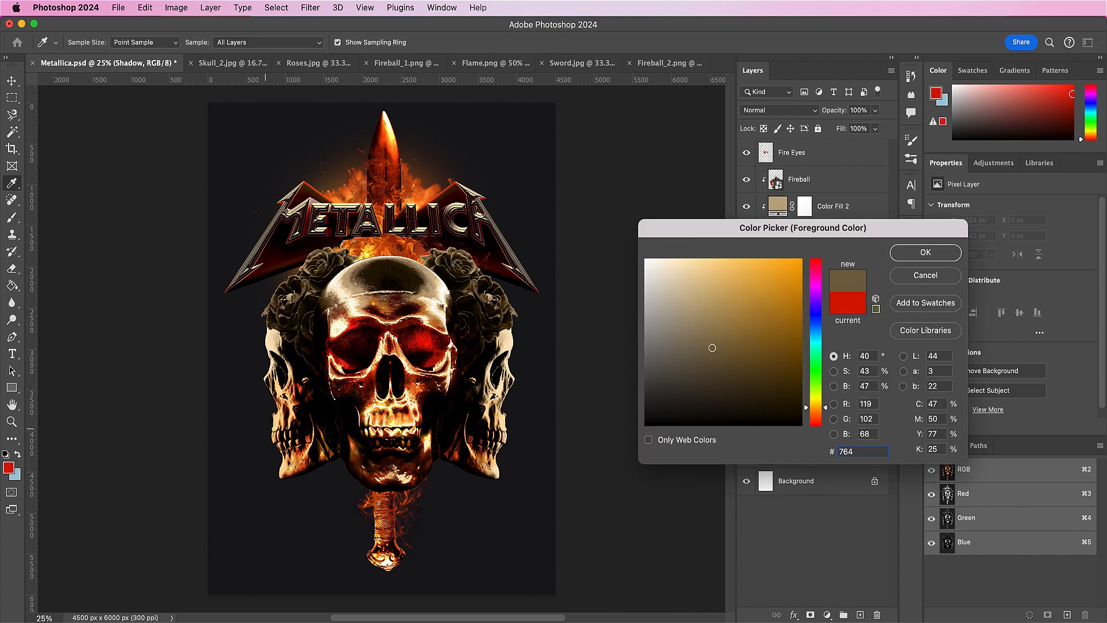
{"action": "type", "text": "124"}
{"action": "key", "text": "Return"}
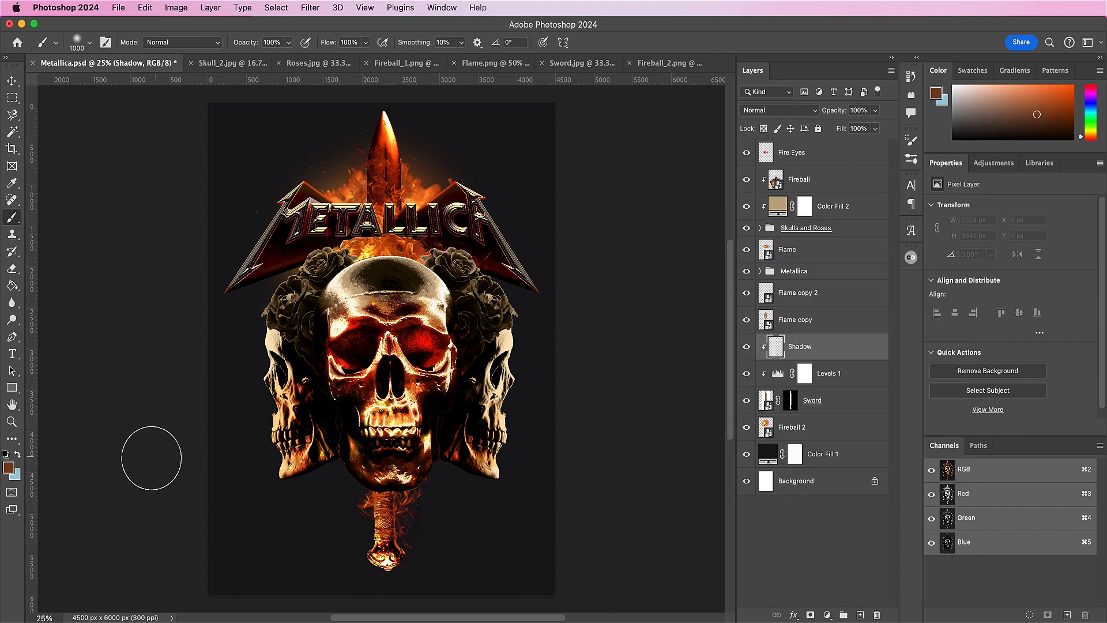
{"action": "left_click", "coordinate": [384, 488]}
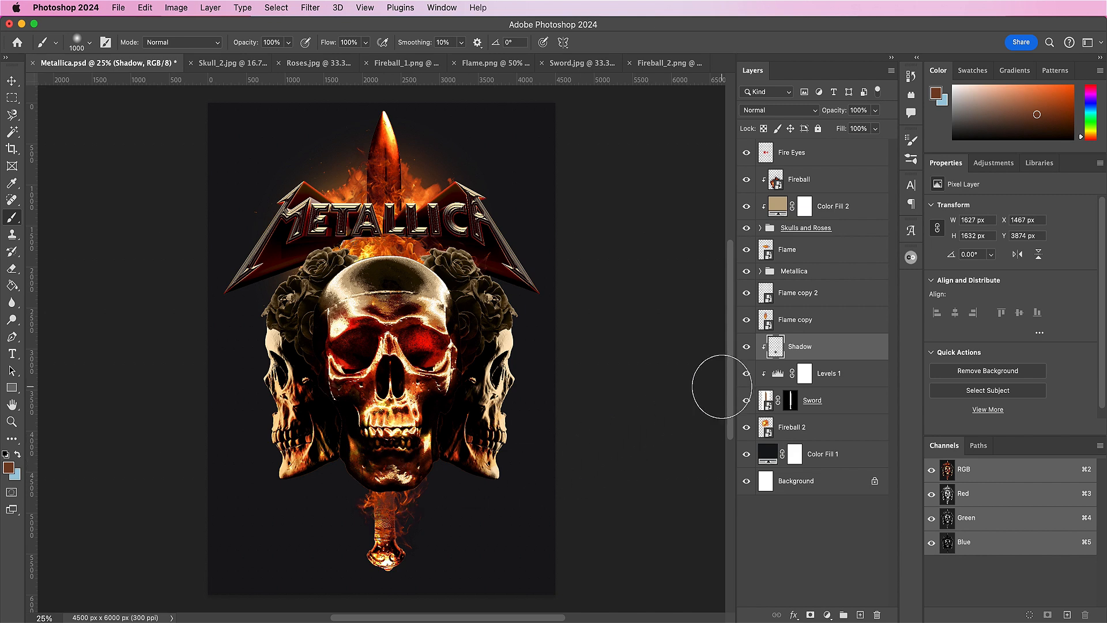
Step: Set the Shadow layer's blend mode to Linear Burn
{"action": "left_click", "coordinate": [778, 111]}
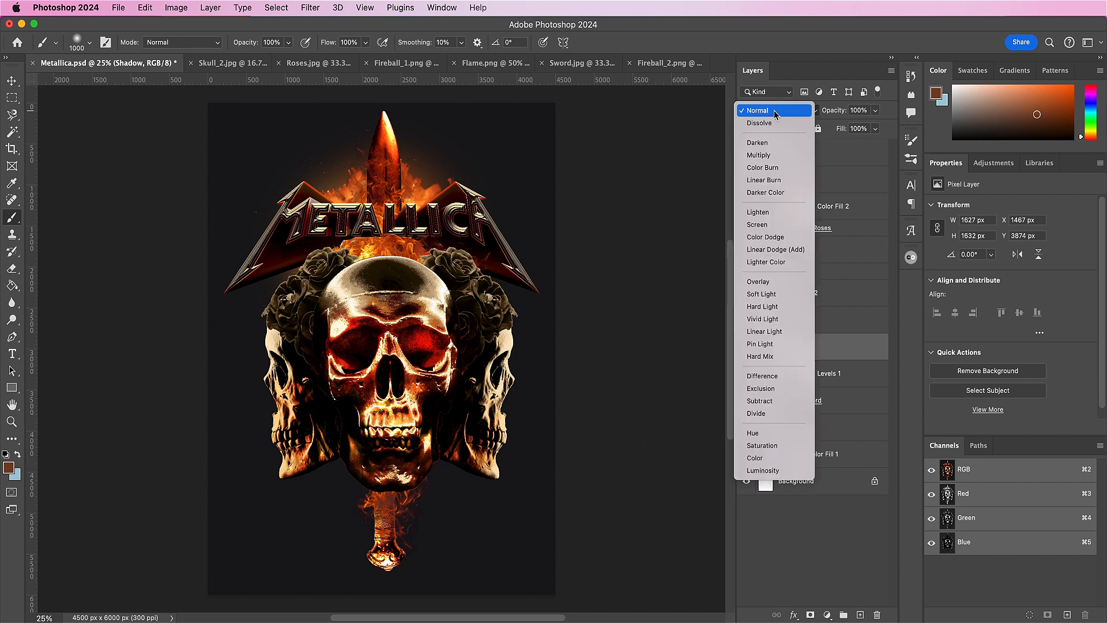
{"action": "left_click", "coordinate": [774, 180]}
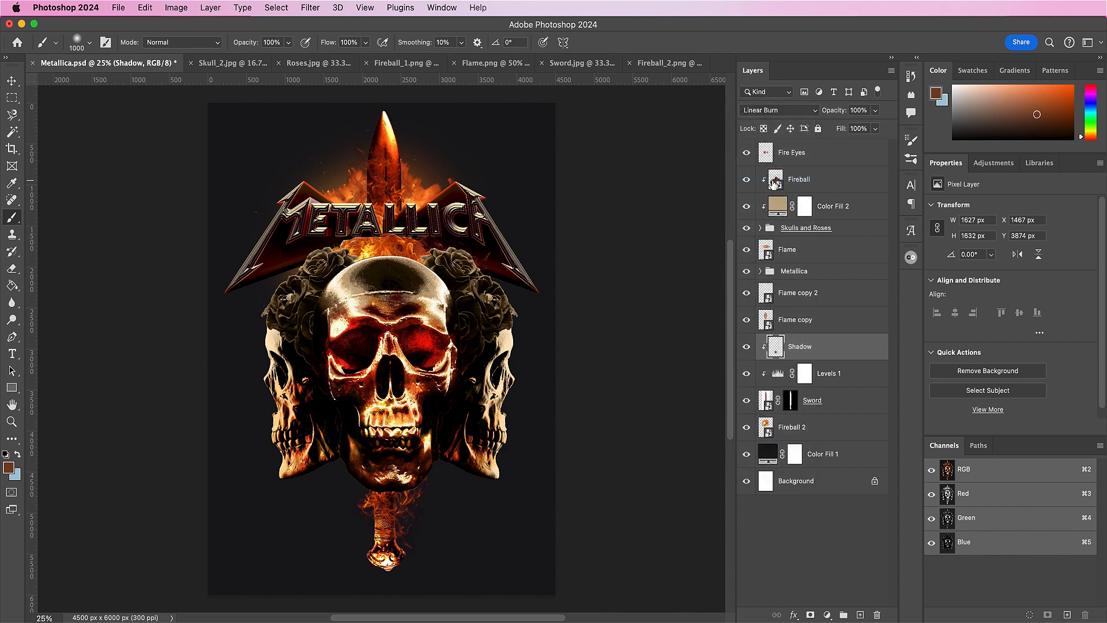
{"action": "key", "text": "v"}
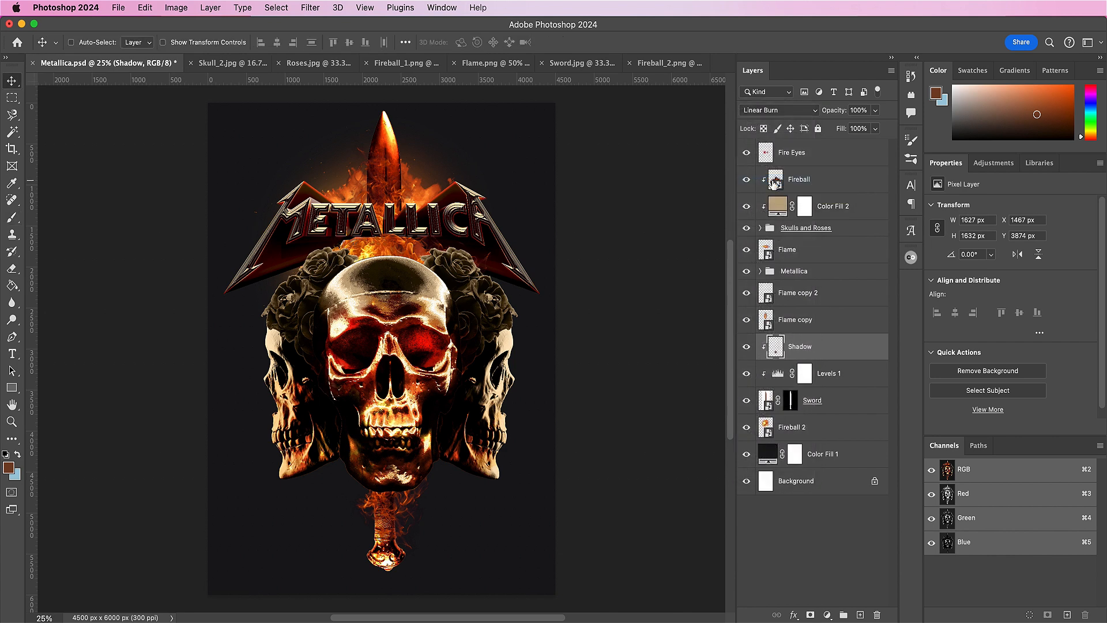
Step: Group all layers from Fire Eyes down to Fireball 2 and name the group "Metallica"
{"action": "left_click", "coordinate": [813, 153]}
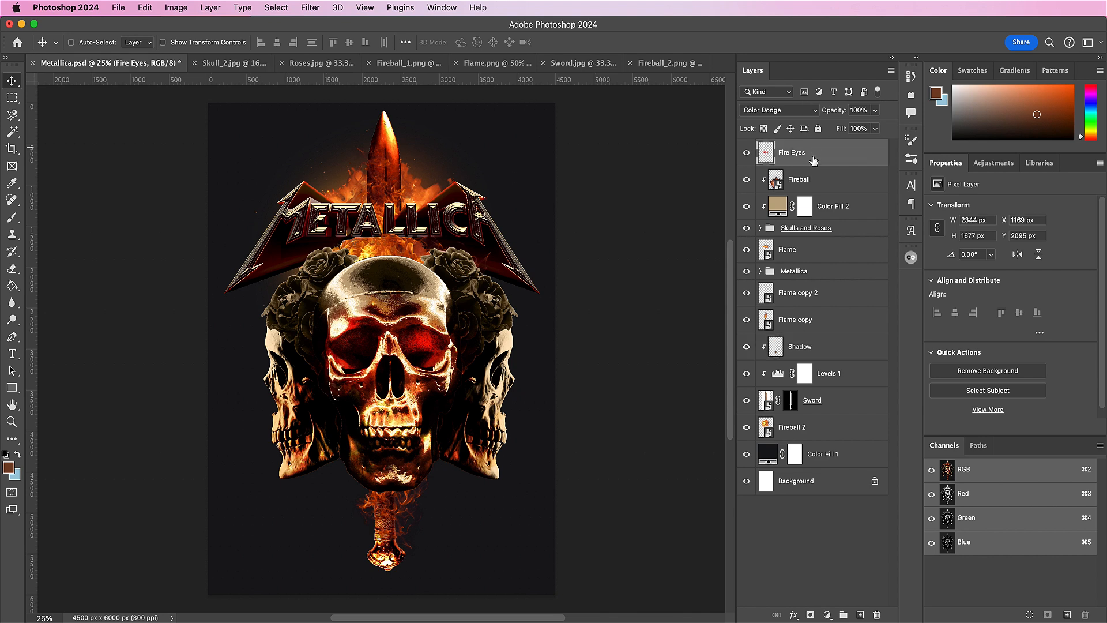
{"action": "left_click", "coordinate": [814, 427], "text": "shift"}
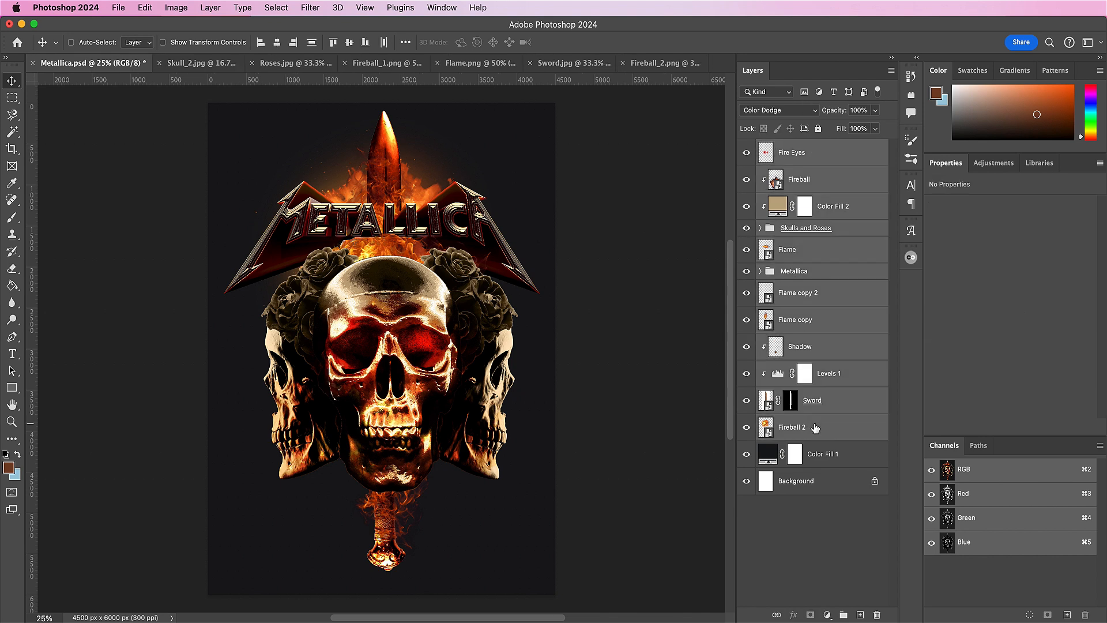
{"action": "left_click", "coordinate": [843, 614]}
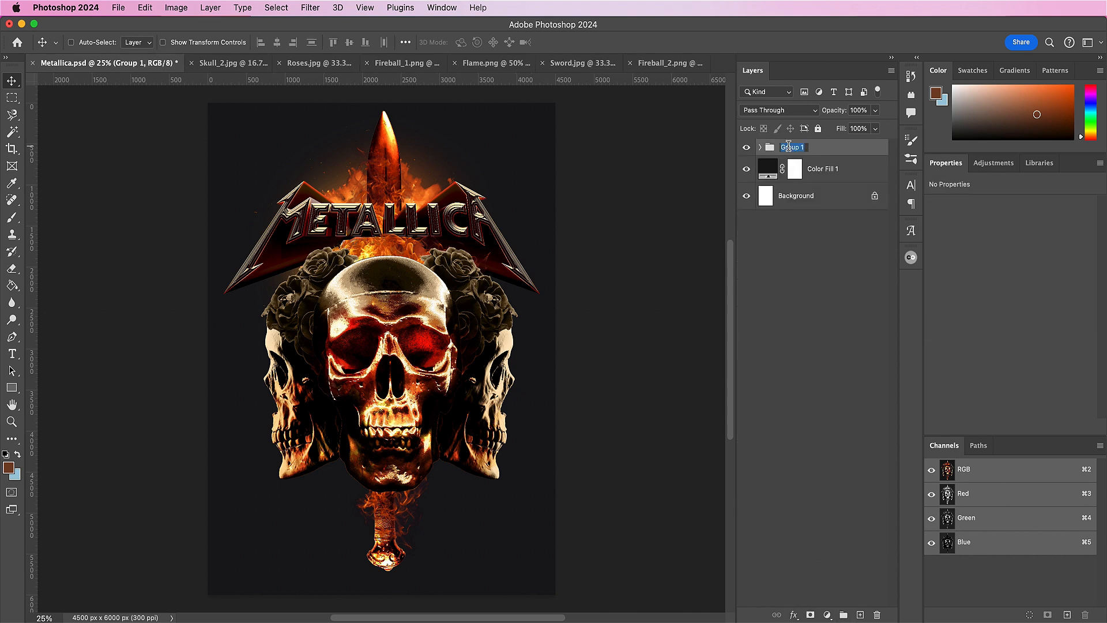
{"action": "type", "text": "Metallica"}
{"action": "key", "text": "Return"}
Step: Open RedMarble.jpg from the Assets folder and bring the texture into Metallica.psd above the Metallica group
{"action": "key", "text": "super+o"}
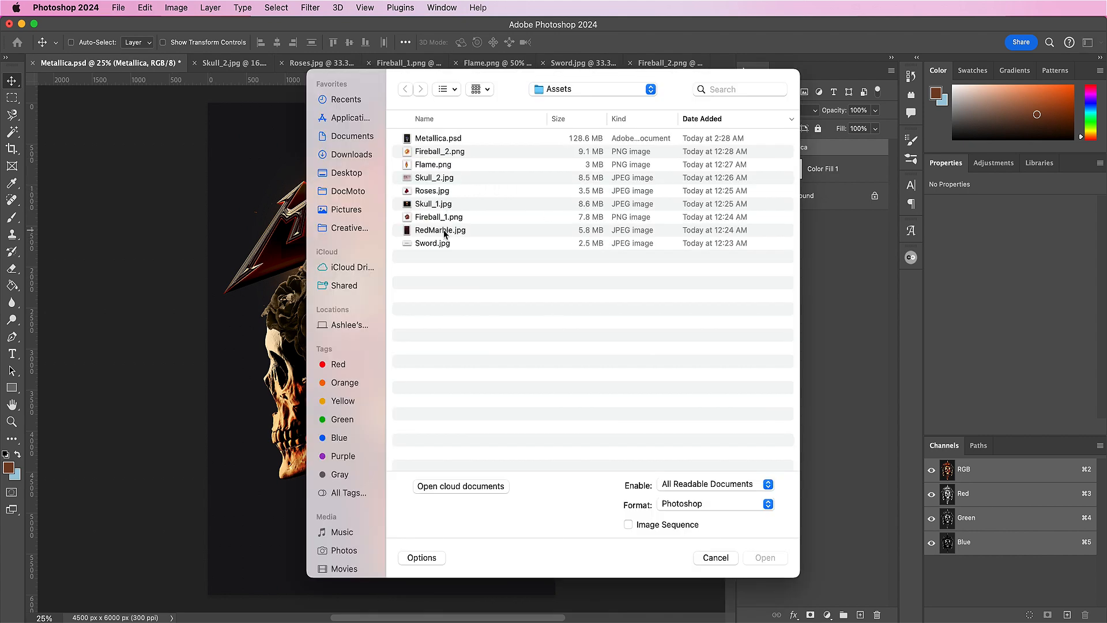
{"action": "double_click", "coordinate": [445, 231]}
{"action": "left_click_drag", "start_coordinate": [382, 241], "coordinate": [374, 173]}
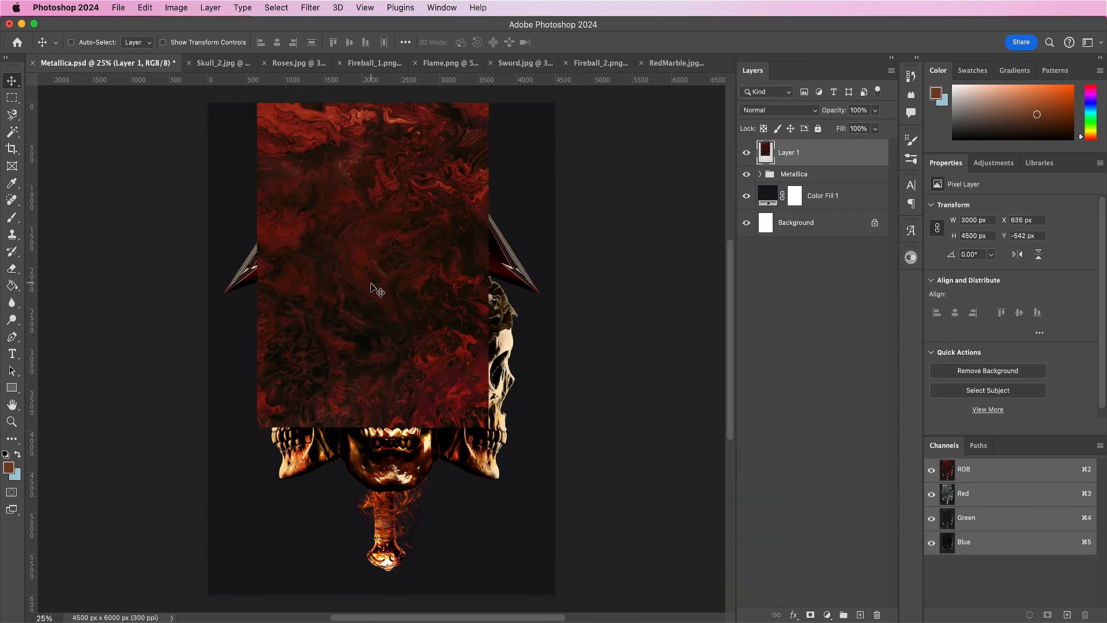
Step: Scale the marble texture to about 4424 × 6635 px so it covers the poster, and rename its layer "Red Marble"
{"action": "key", "text": "super+t"}
{"action": "left_click_drag", "start_coordinate": [378, 234], "coordinate": [335, 287]}
{"action": "left_click_drag", "start_coordinate": [439, 294], "coordinate": [530, 337]}
{"action": "left_click_drag", "start_coordinate": [531, 293], "coordinate": [549, 295]}
{"action": "left_click_drag", "start_coordinate": [435, 298], "coordinate": [435, 337]}
{"action": "key", "text": "Return"}
{"action": "type", "text": "Red"}
{"action": "key", "text": "Return"}
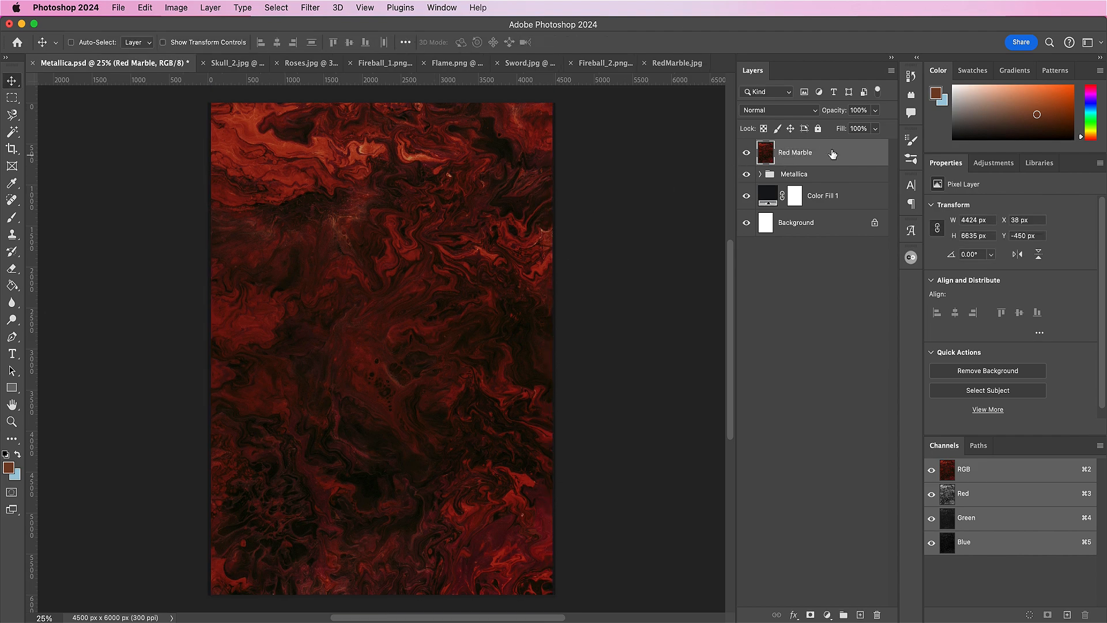
Step: Clip the Red Marble layer to the Metallica group and set its blend mode to Exclusion
{"action": "right_click", "coordinate": [834, 153]}
{"action": "left_click", "coordinate": [856, 417]}
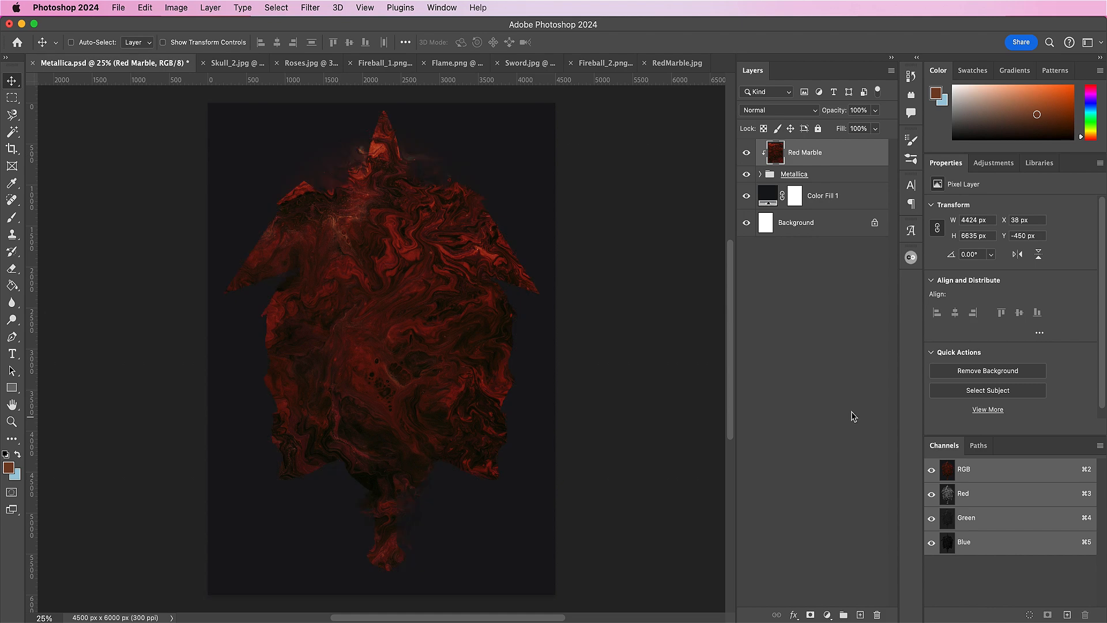
{"action": "left_click", "coordinate": [769, 114]}
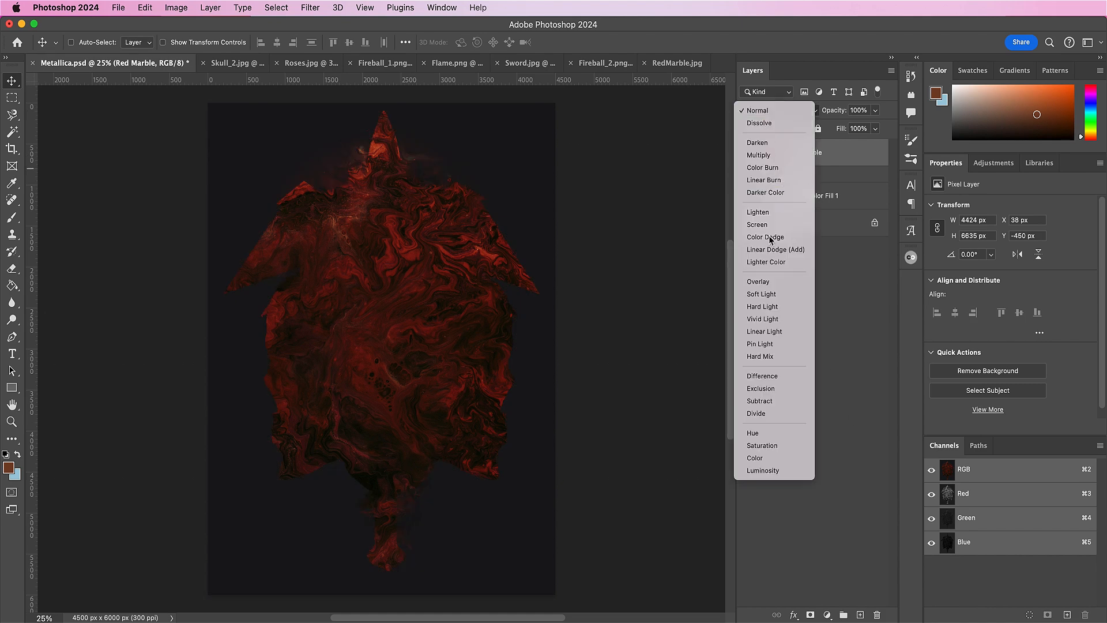
{"action": "left_click", "coordinate": [773, 392]}
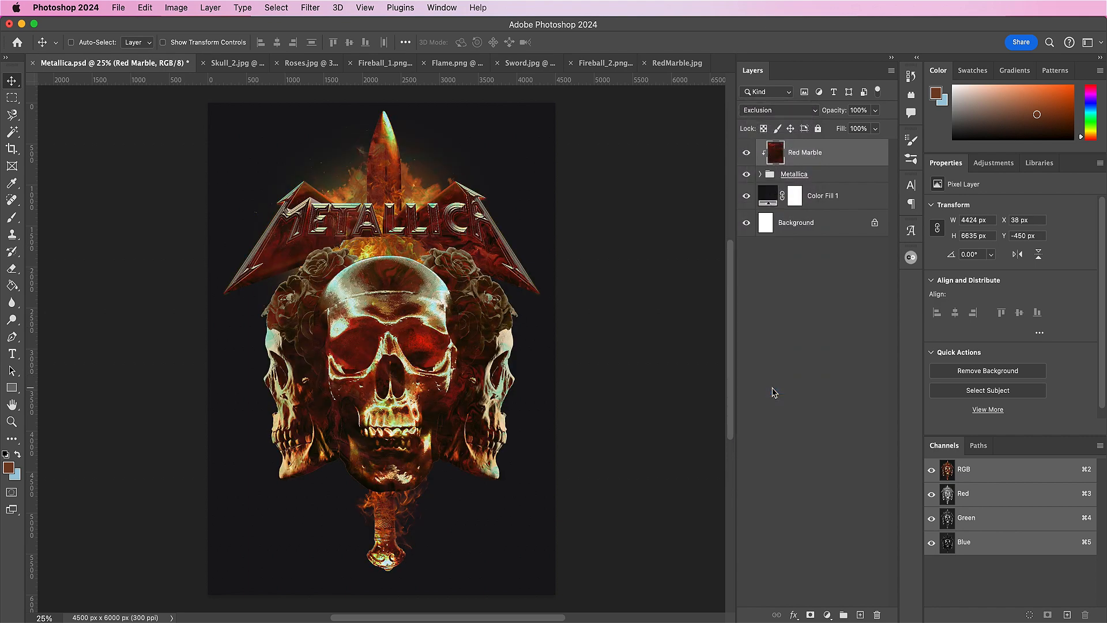
Step: Reduce the Red Marble layer's opacity, trying 80% and settling on 40%, and deselect the layer
{"action": "type", "text": "80"}
{"action": "key", "text": "Return"}
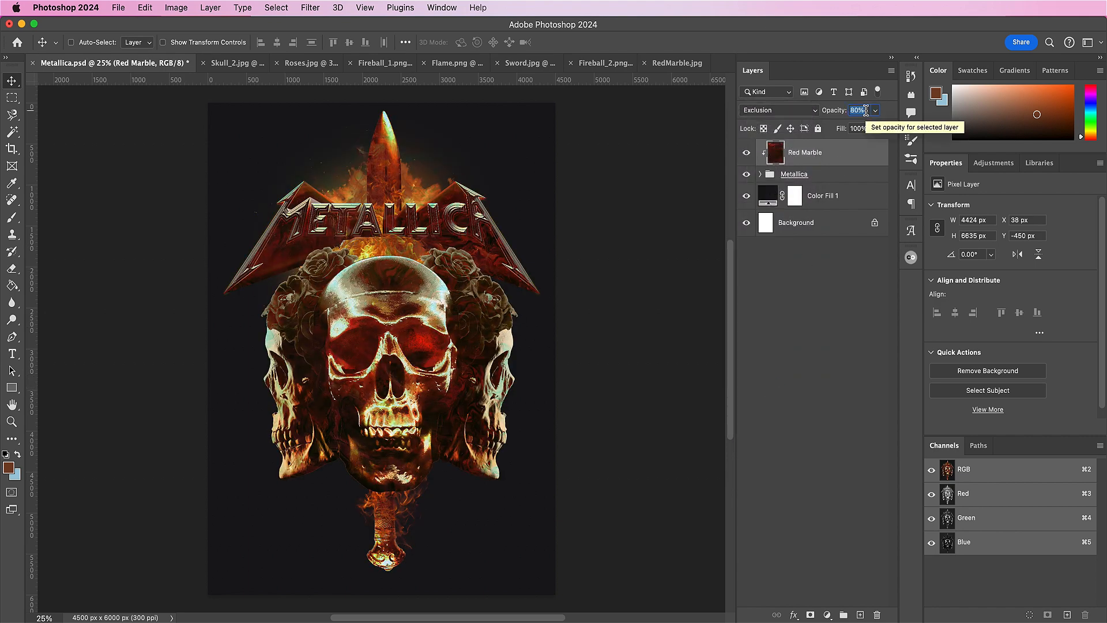
{"action": "type", "text": "40"}
{"action": "key", "text": "Return"}
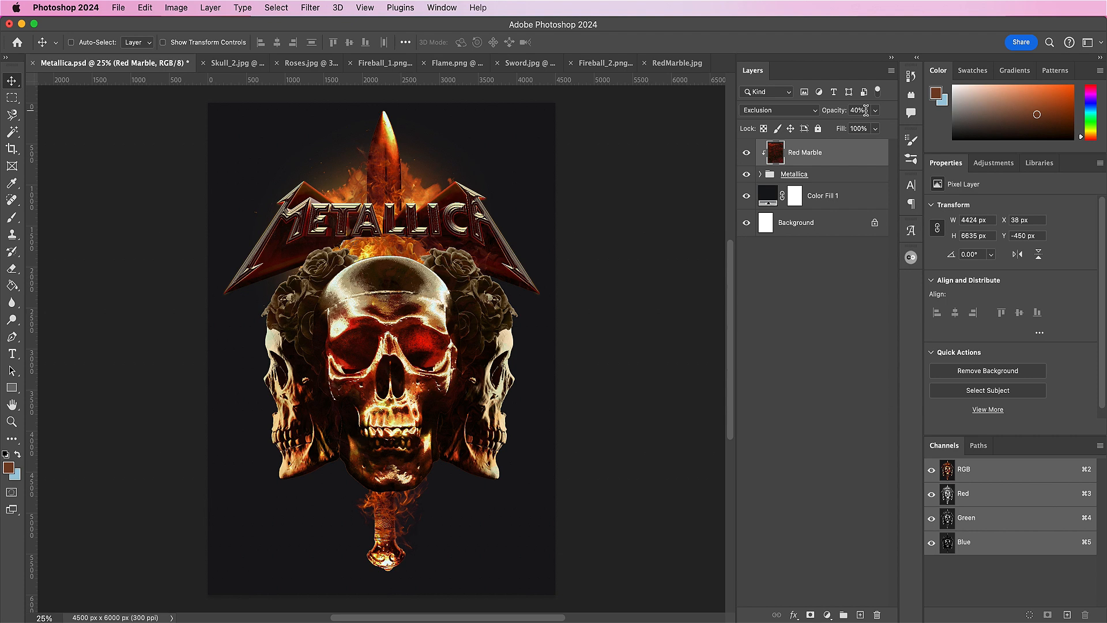
{"action": "left_click", "coordinate": [806, 304]}
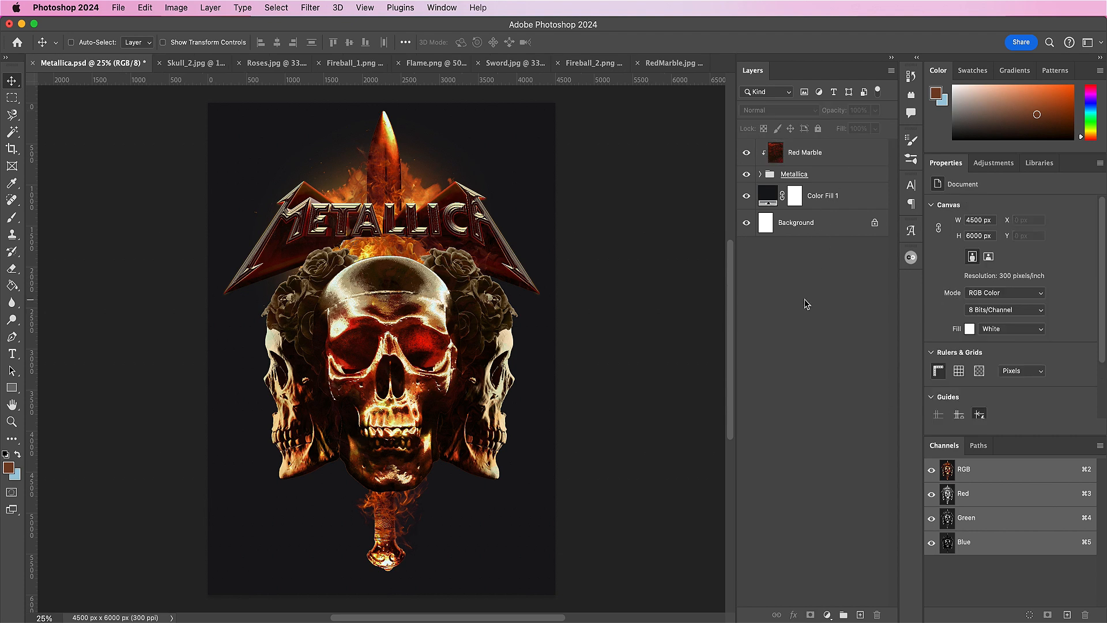